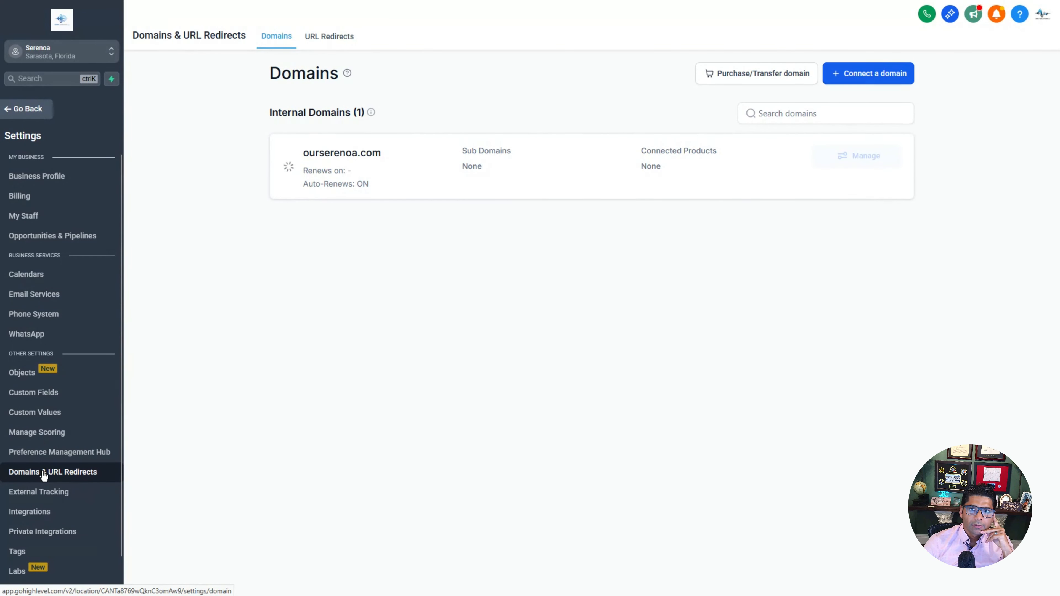
Step: Search for available domains matching 'serenoa' on the domain purchase page
click(770, 79)
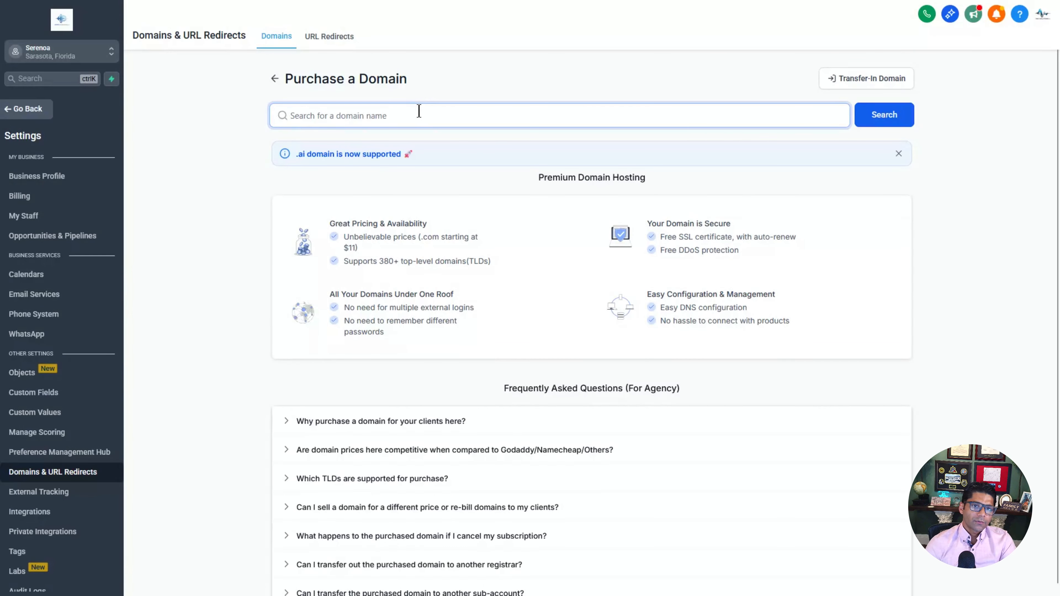
text(serenoa)
key(Return)
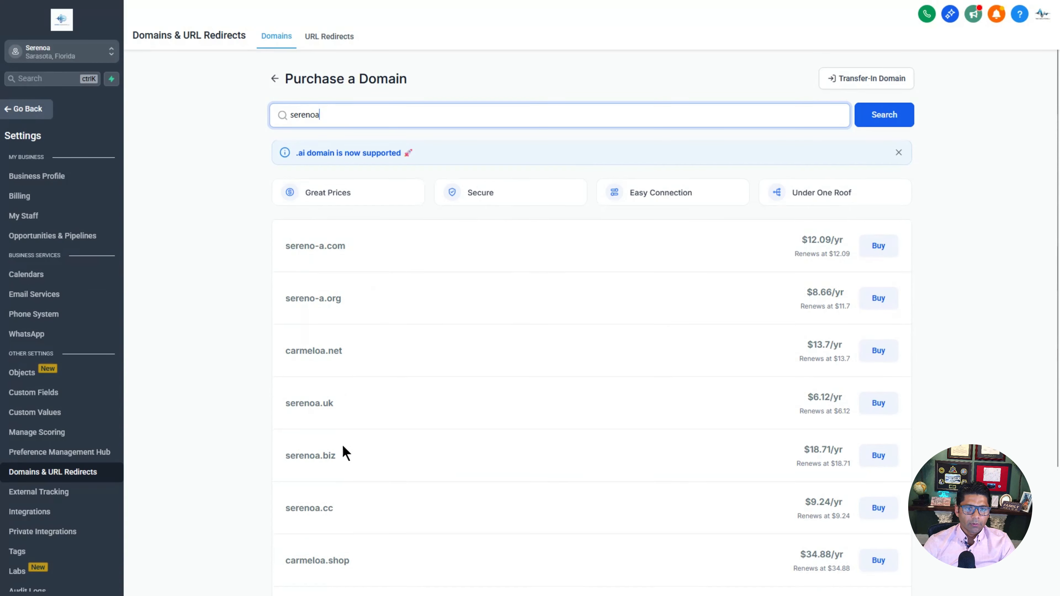
scroll(343, 453, down, 3)
scroll(334, 376, down, 2)
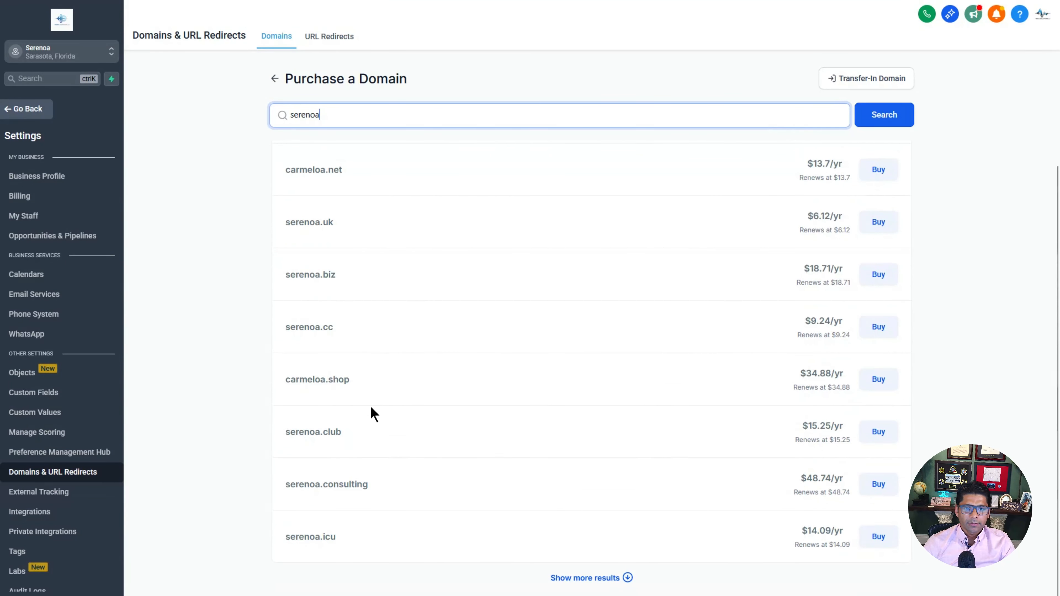
scroll(505, 463, up, 5)
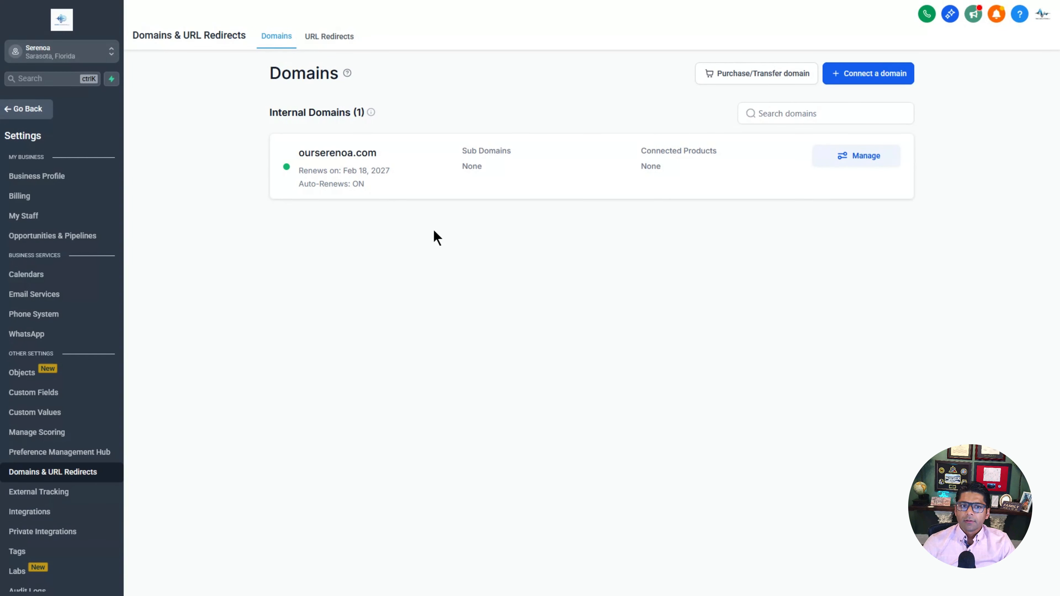
Step: Create the dedicated sending domain noreply.ourserenoa.com in Email Services and submit it for verification
mouse_move(287, 171)
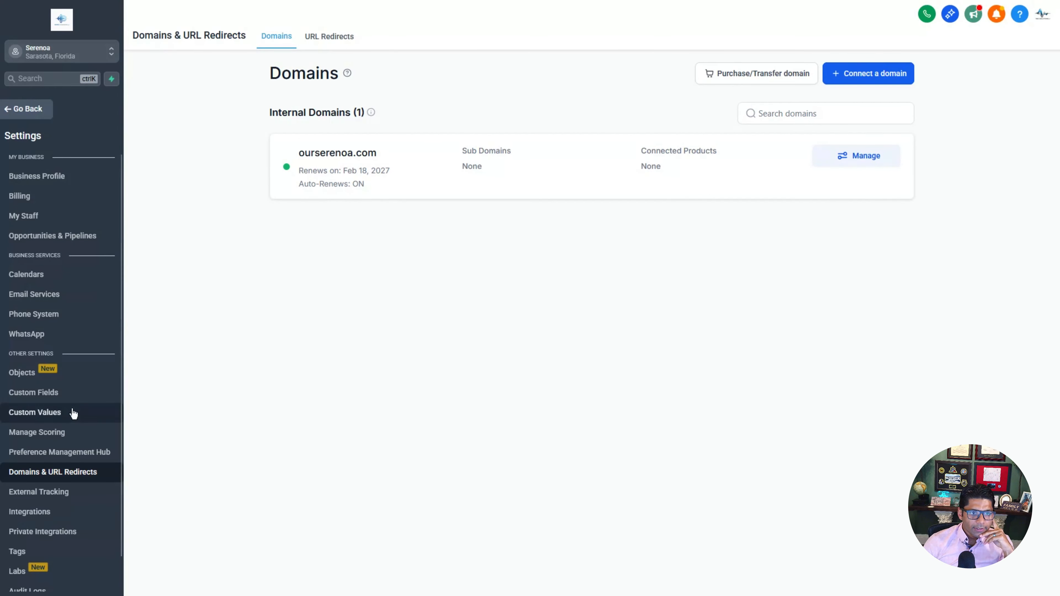
click(34, 304)
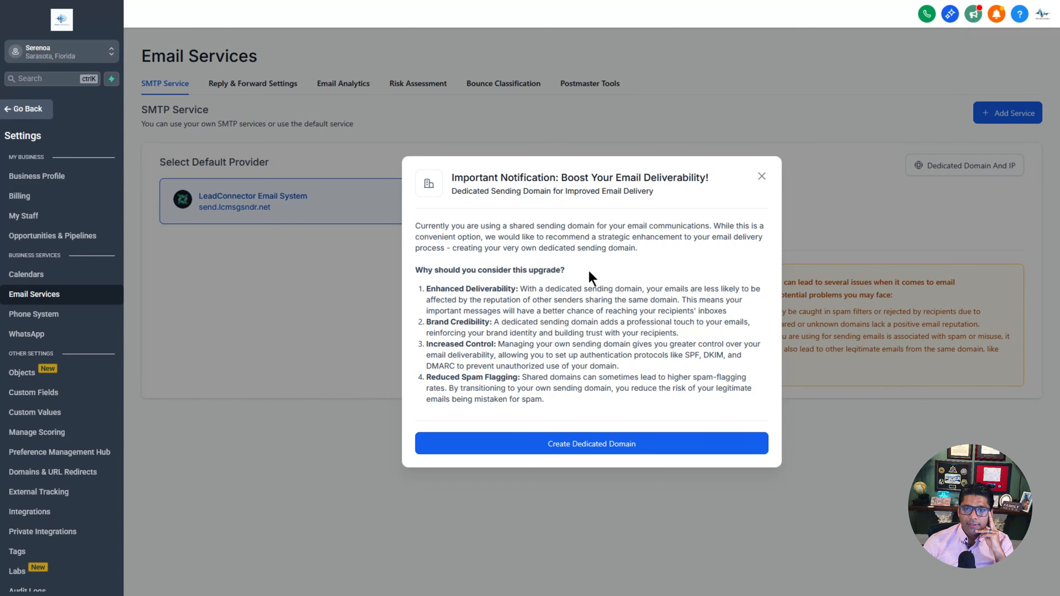
click(596, 448)
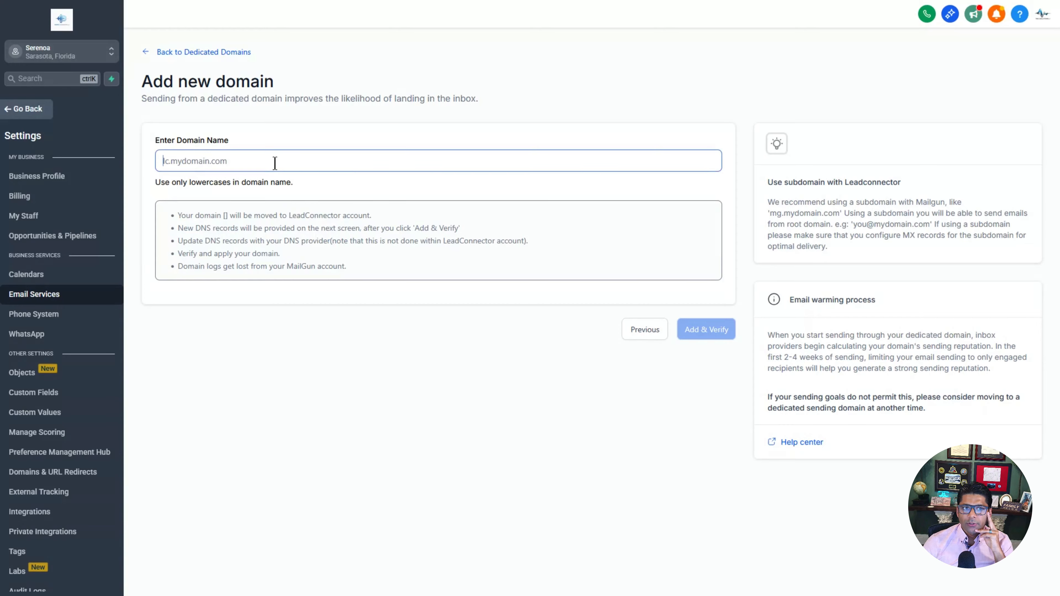
text(noreply.ourserenoa.com)
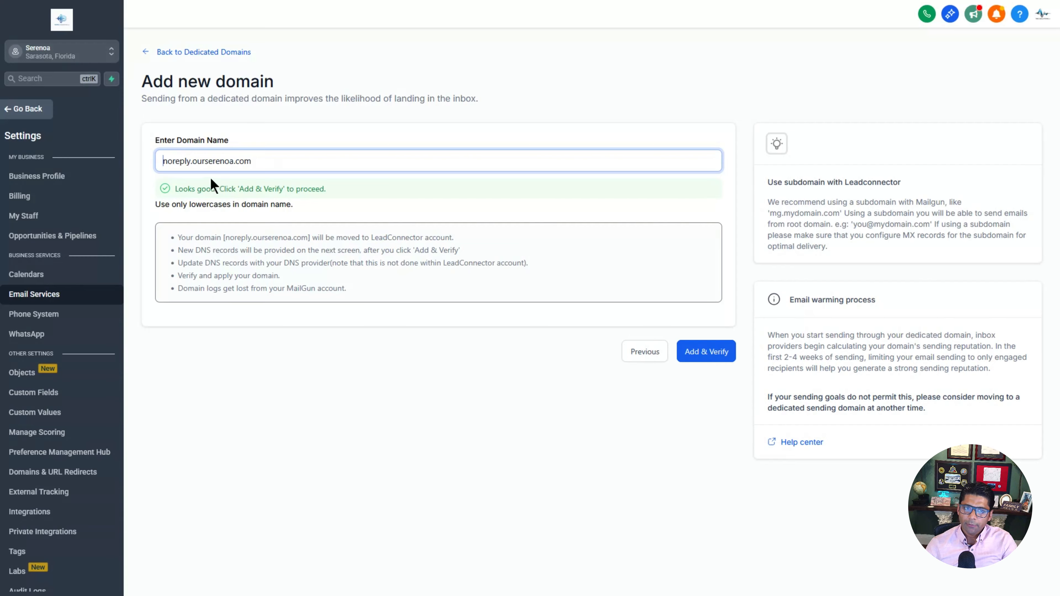
drag(253, 161, 163, 161)
click(164, 161)
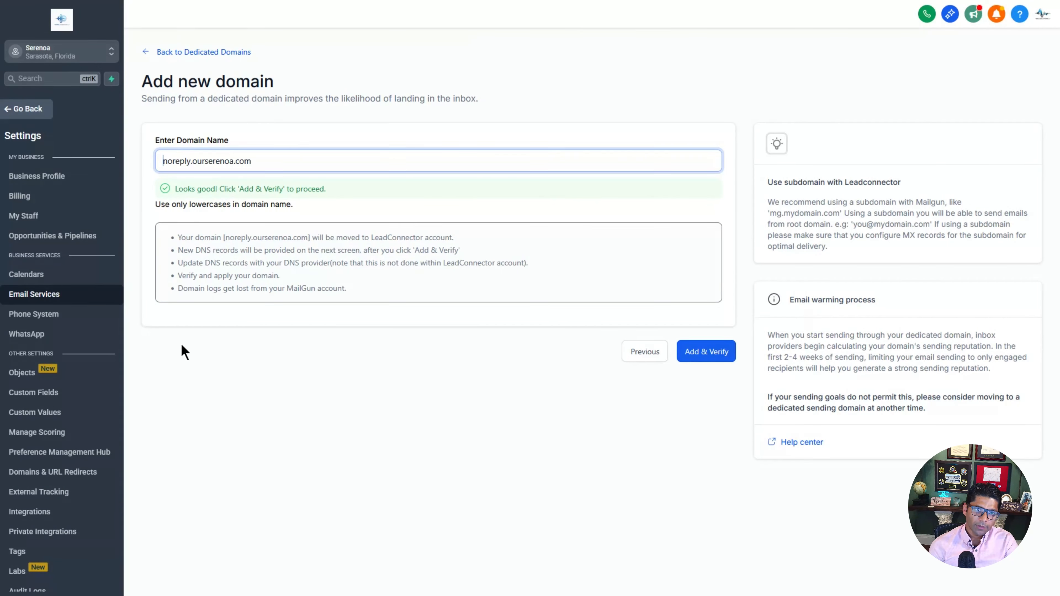
text(president@)
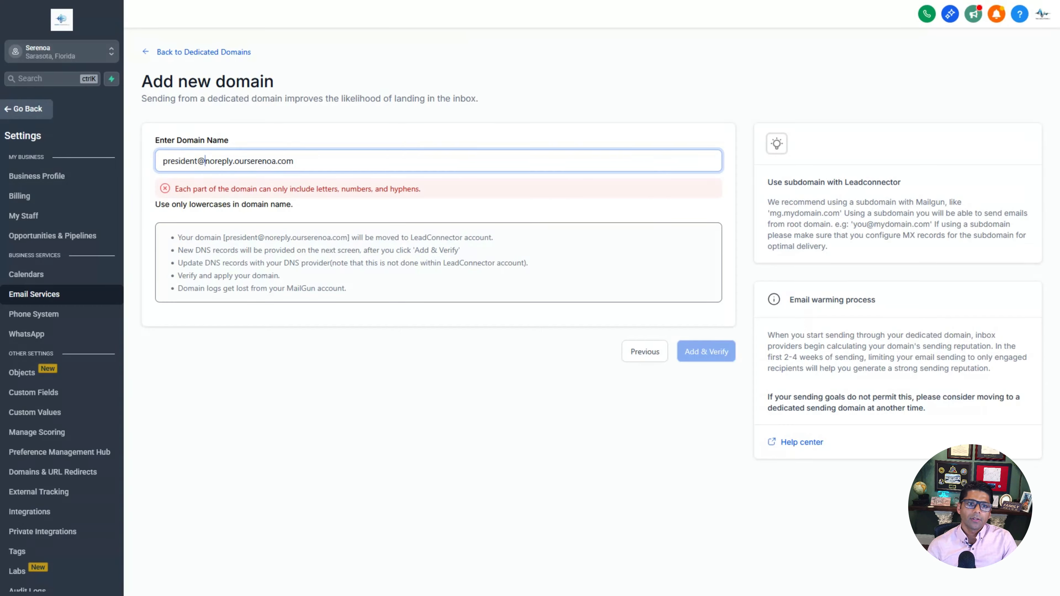
key(BackSpace)
key(BackSpace)
key(BackSpace)
key(BackSpace)
key(BackSpace)
key(BackSpace)
key(BackSpace)
key(BackSpace)
key(BackSpace)
key(BackSpace)
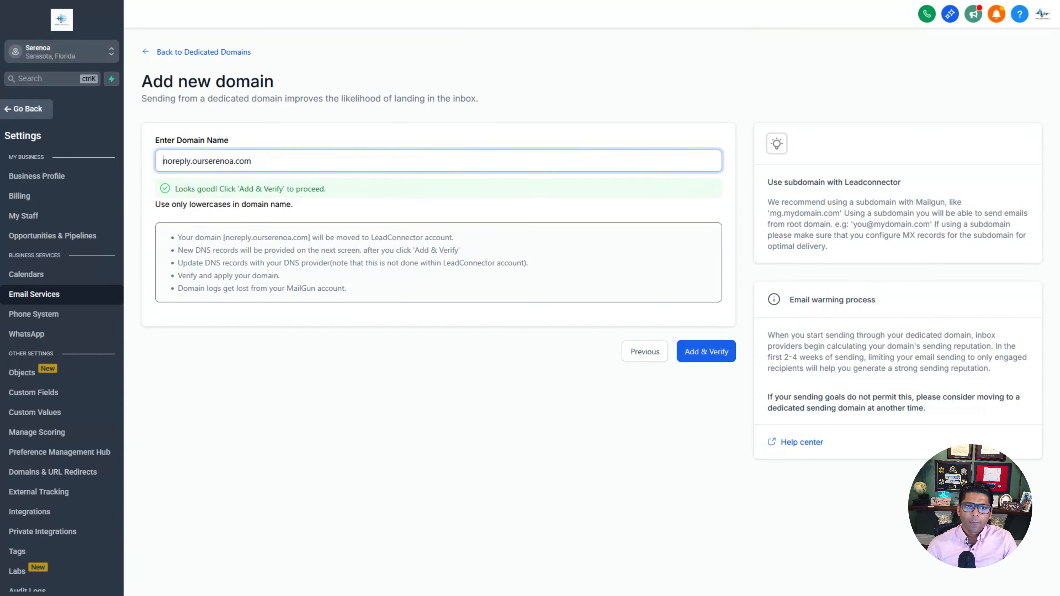
key(ctrl+a)
key(Left)
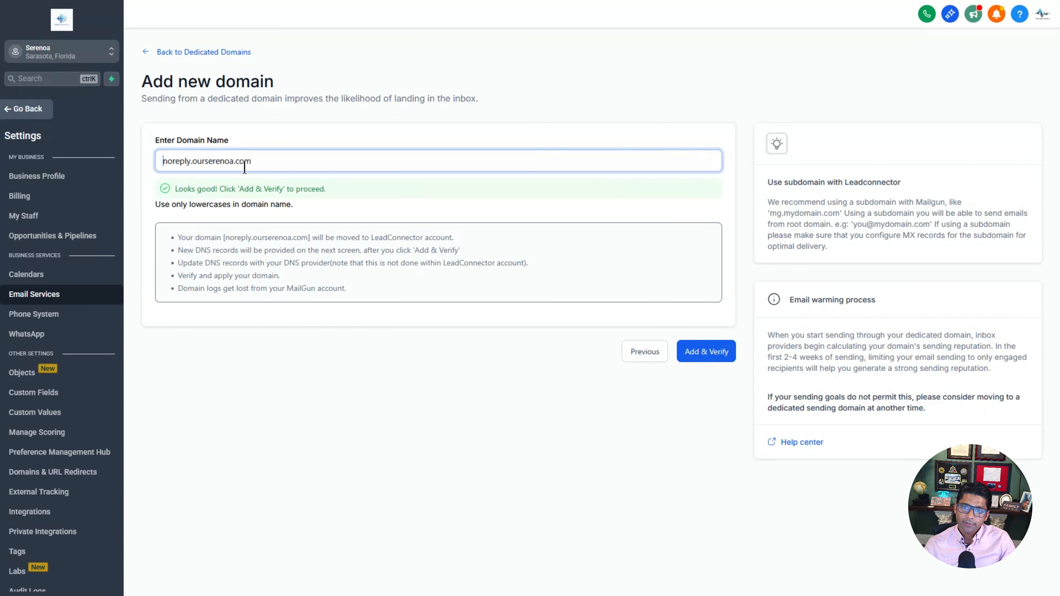
click(720, 356)
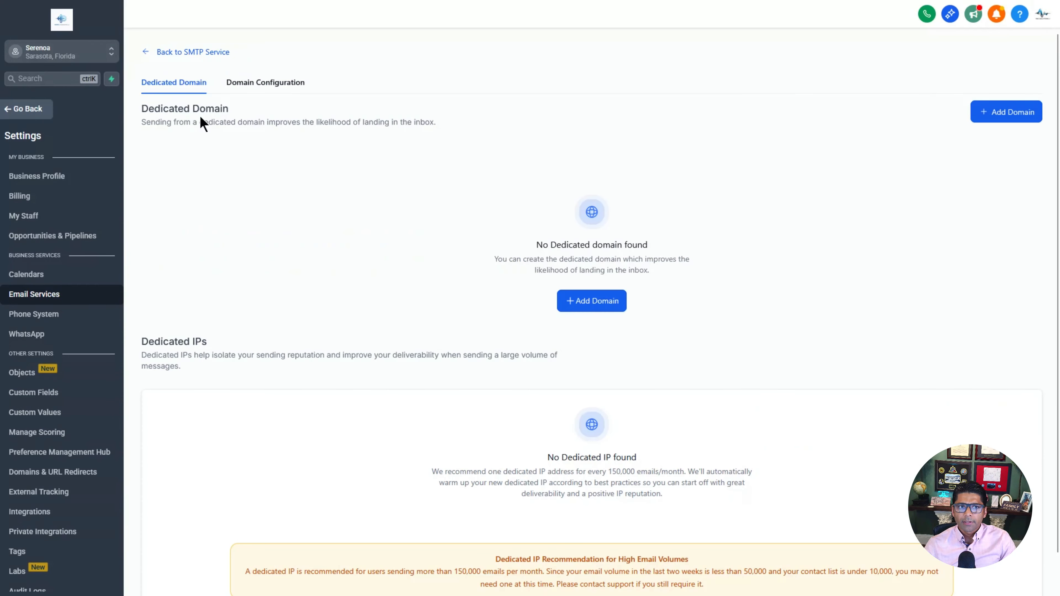
Step: Back in SMTP Service, start a new email service with Gmail as the SMTP provider
click(193, 52)
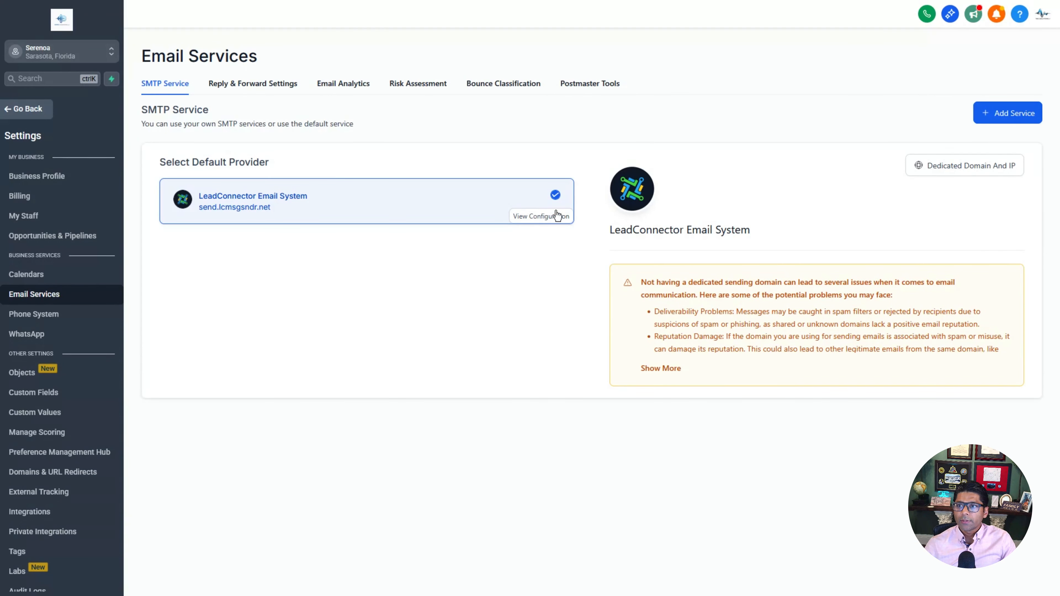
click(1031, 120)
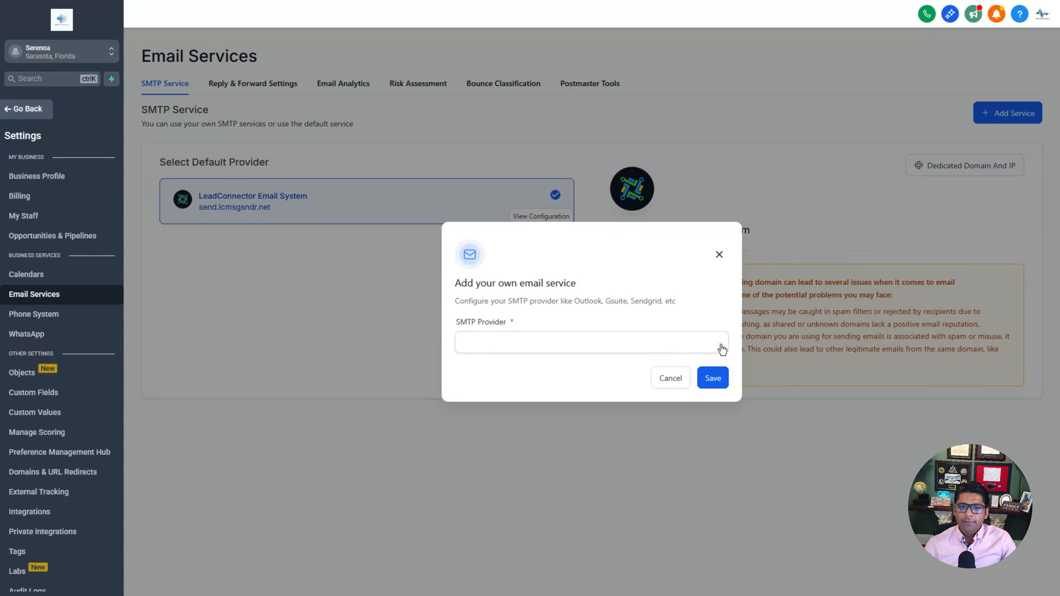
click(719, 347)
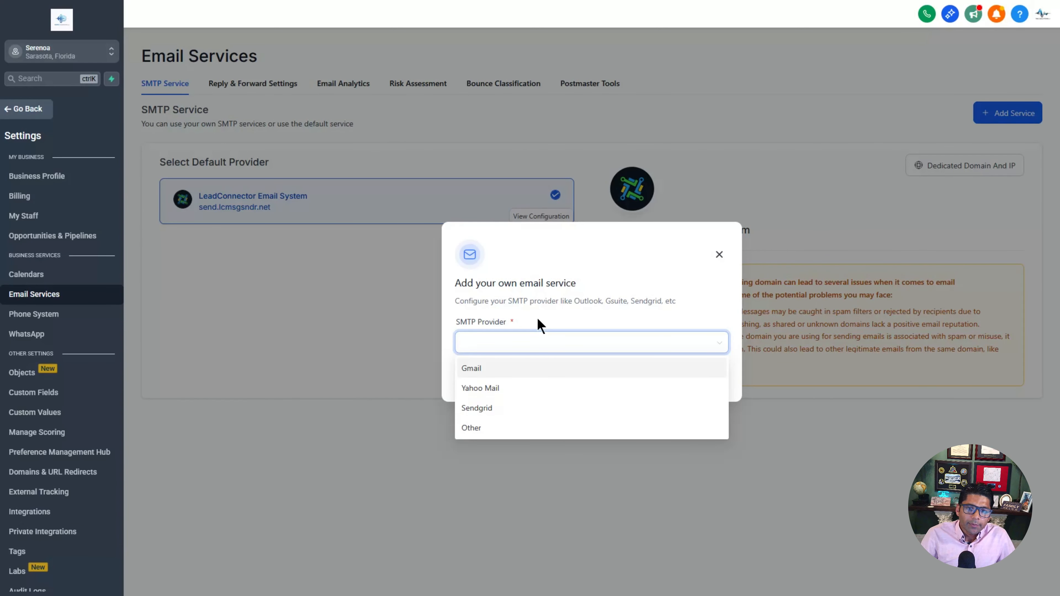
click(506, 373)
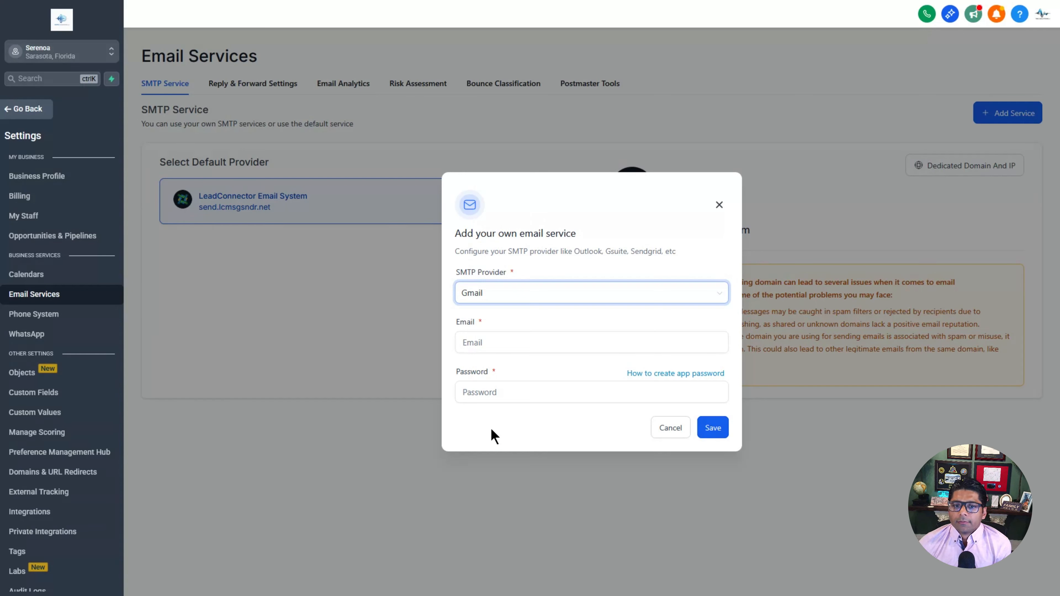
click(495, 343)
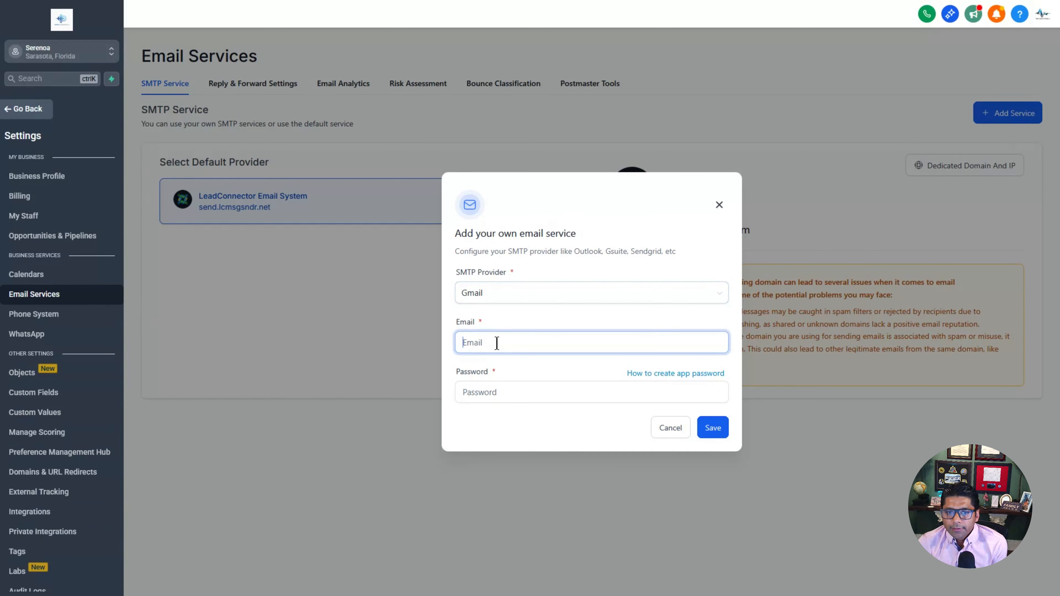
click(494, 394)
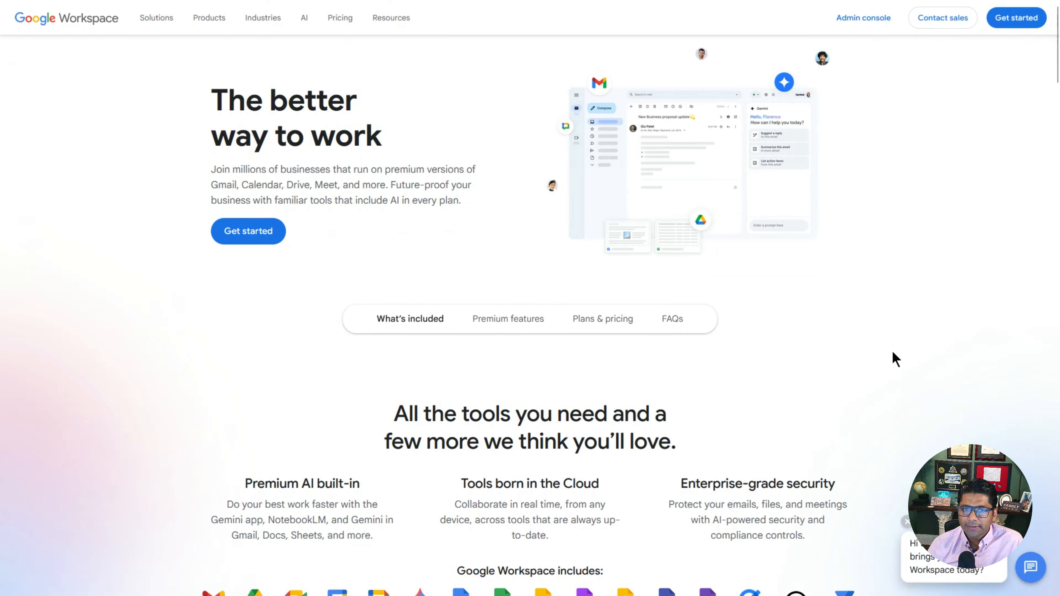
Step: In the Admin console, add ourserenoa.com as a secondary domain and start verification
click(862, 20)
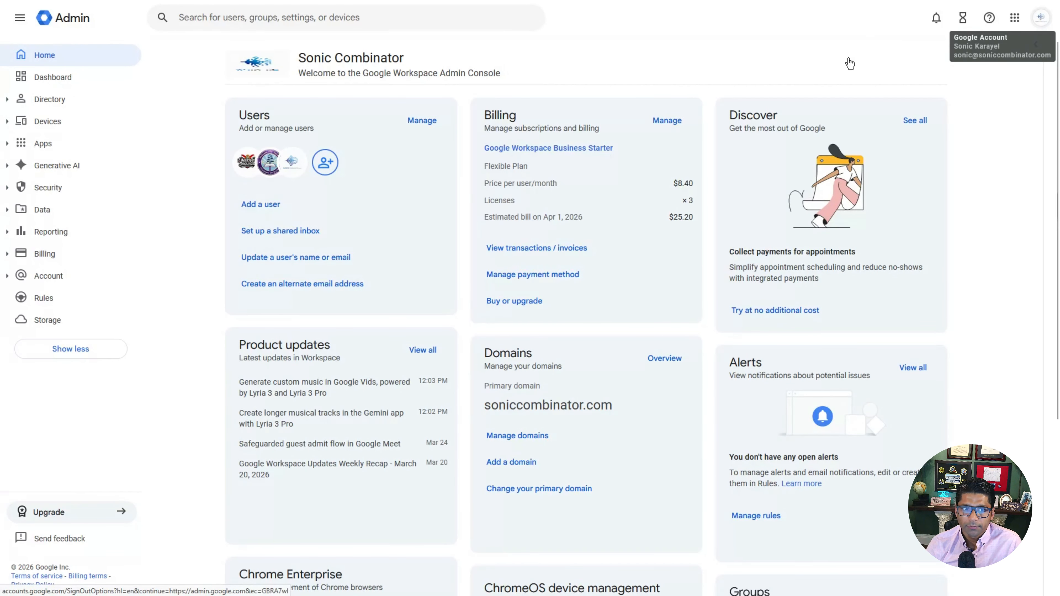
click(511, 462)
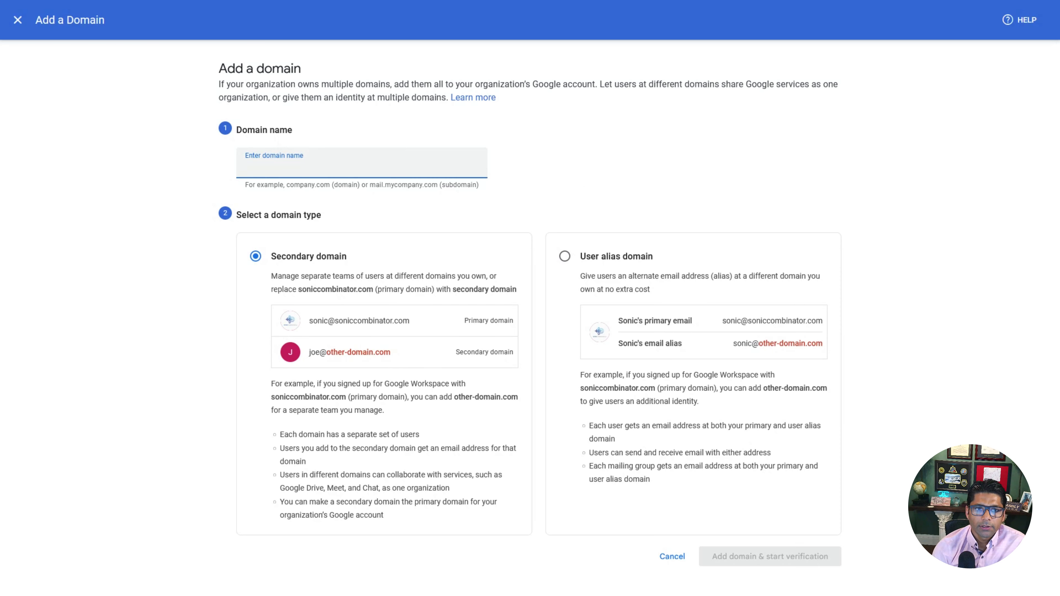
text(ourserenoa.com)
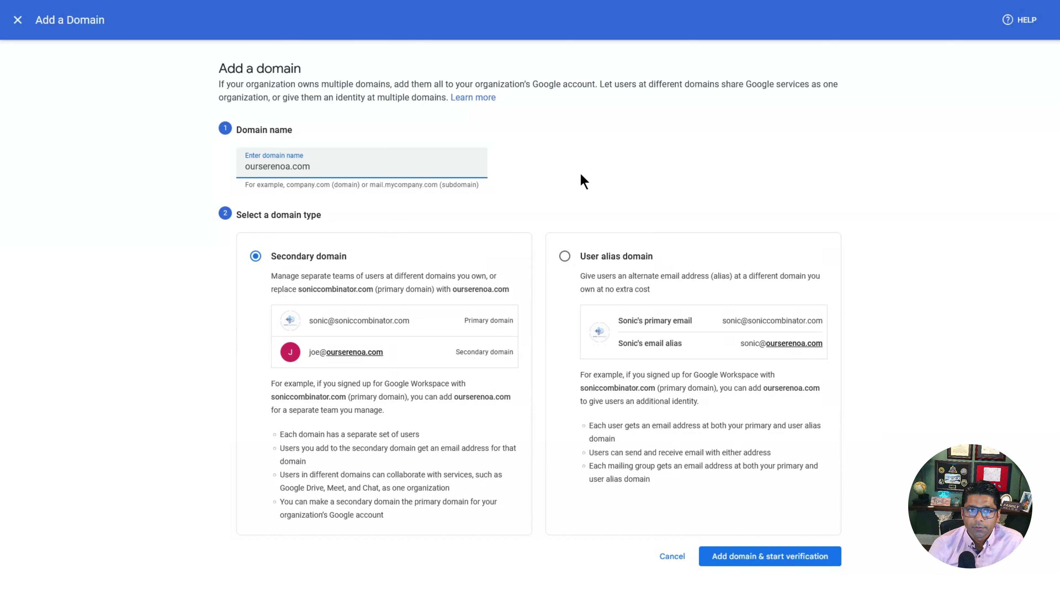
click(609, 185)
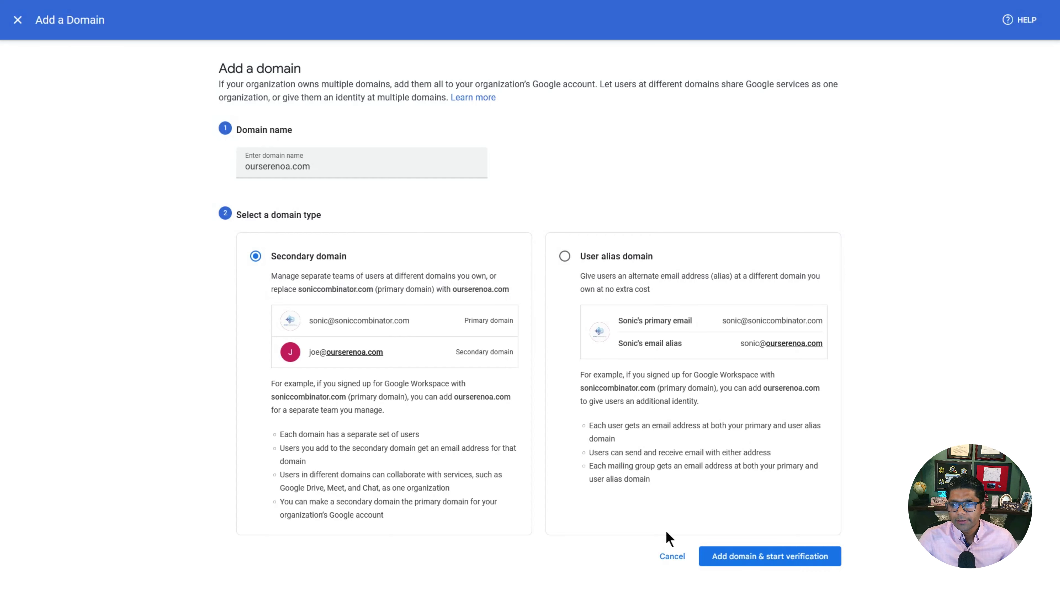
click(777, 558)
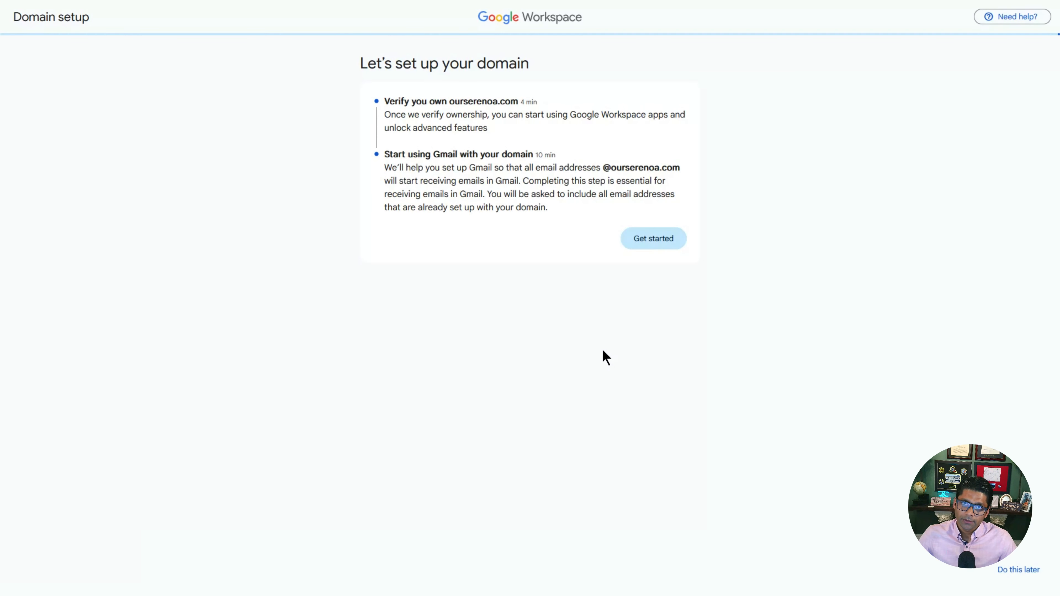
Step: Choose manual verification for ourserenoa.com with a different domain host, revealing the TXT code and CNAME alternative
click(656, 242)
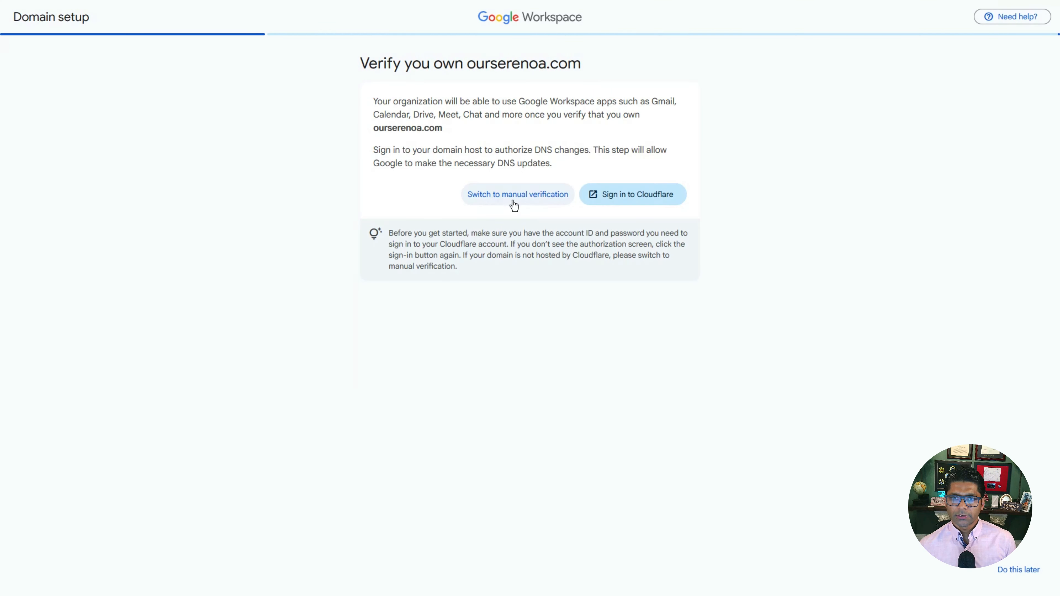
click(529, 201)
click(530, 195)
scroll(530, 357, down, 3)
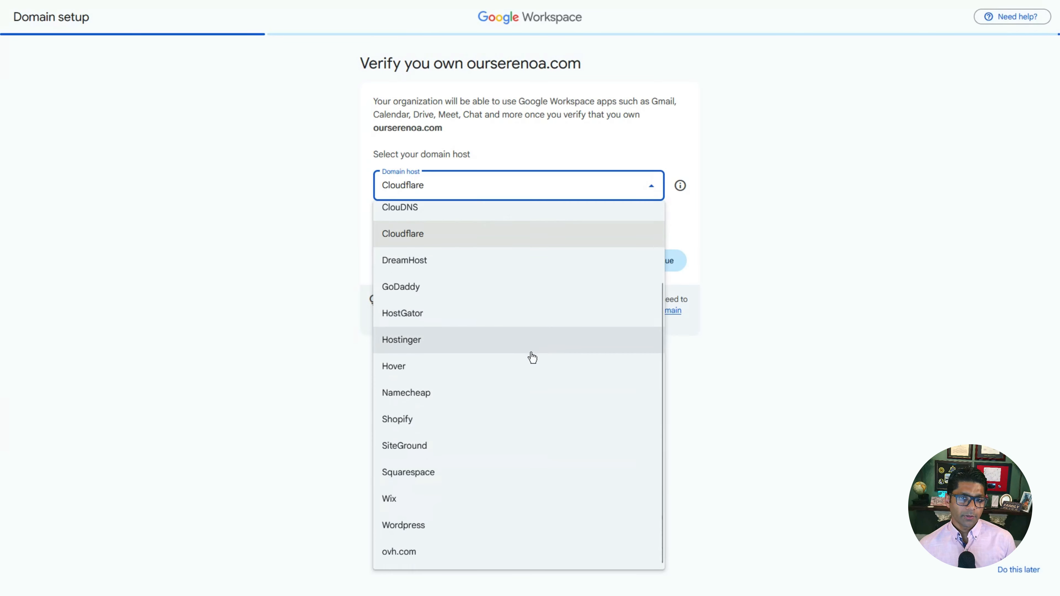
scroll(530, 357, up, 3)
click(570, 191)
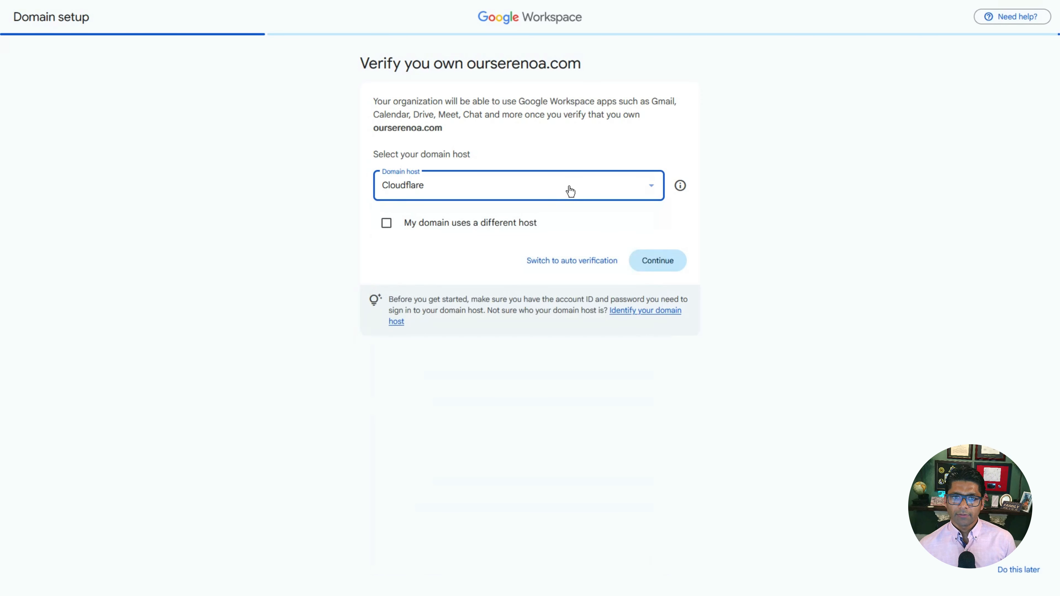
click(386, 225)
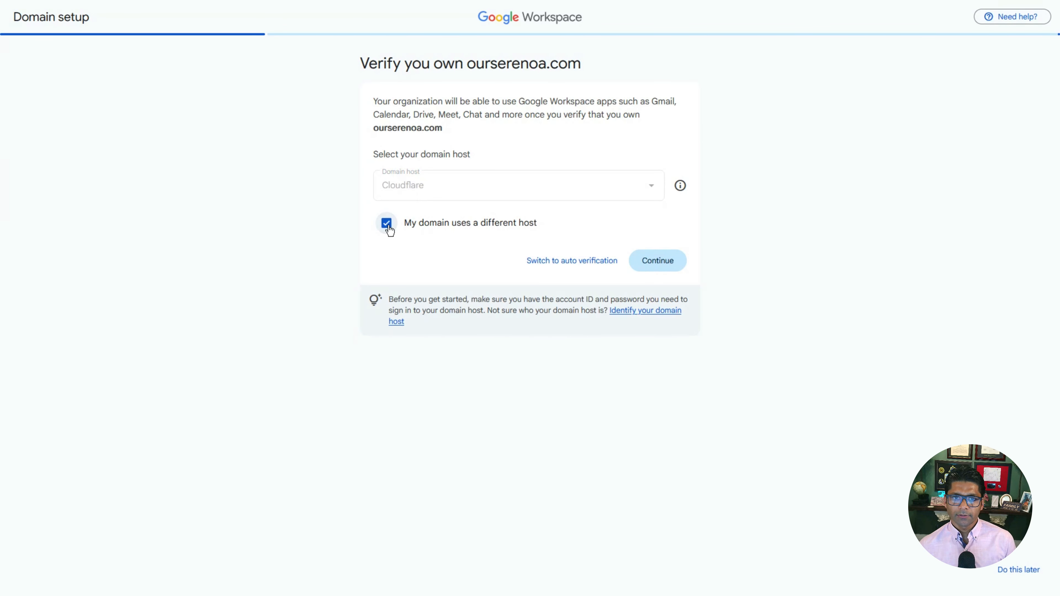
click(675, 263)
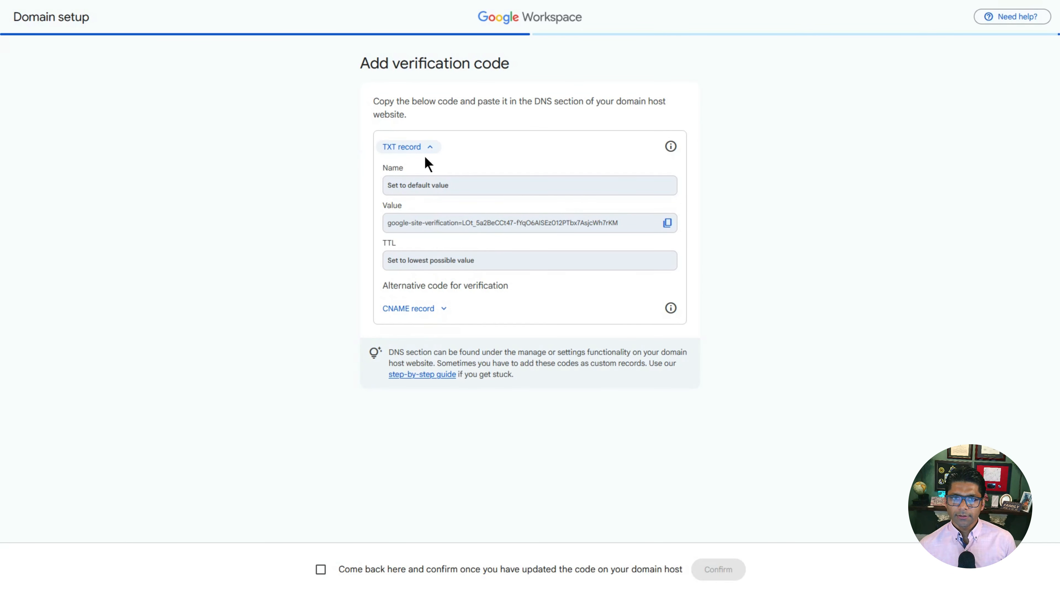
click(441, 309)
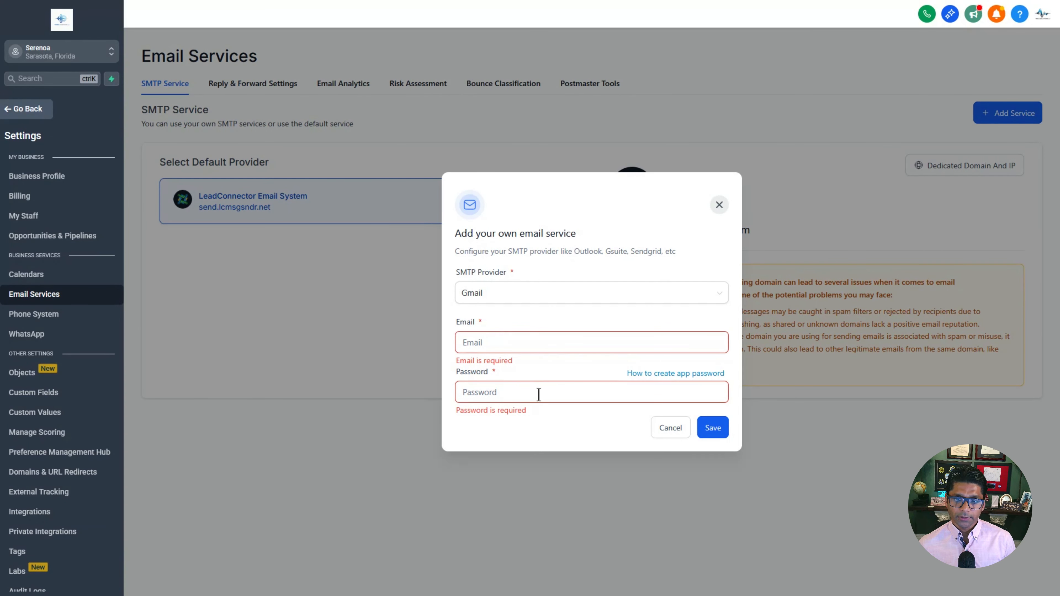
Step: Dismiss the SMTP form and go to the DNS records of ourserenoa.com under Domains
click(672, 428)
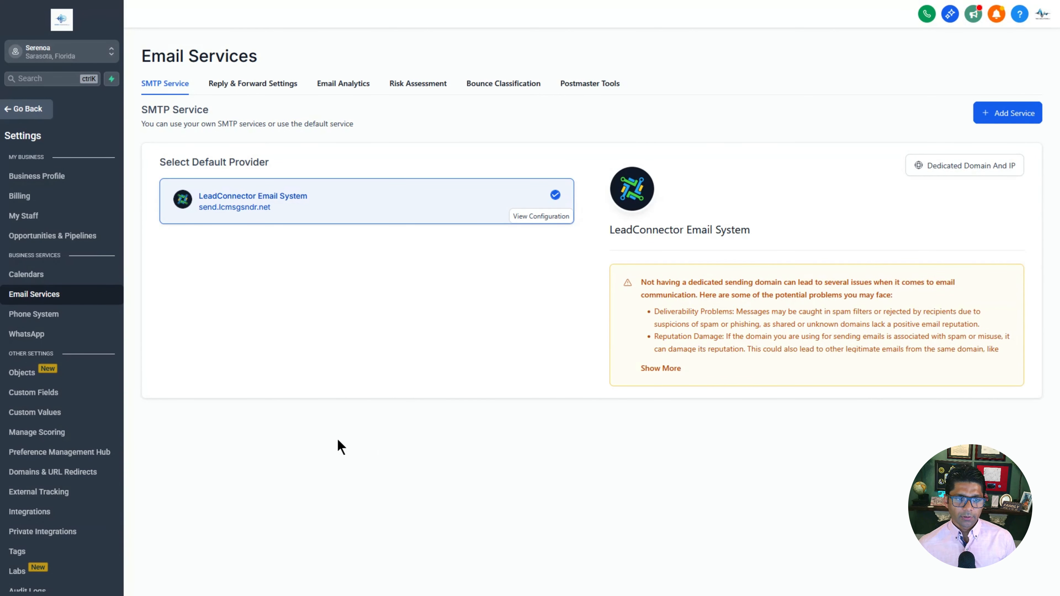
click(44, 478)
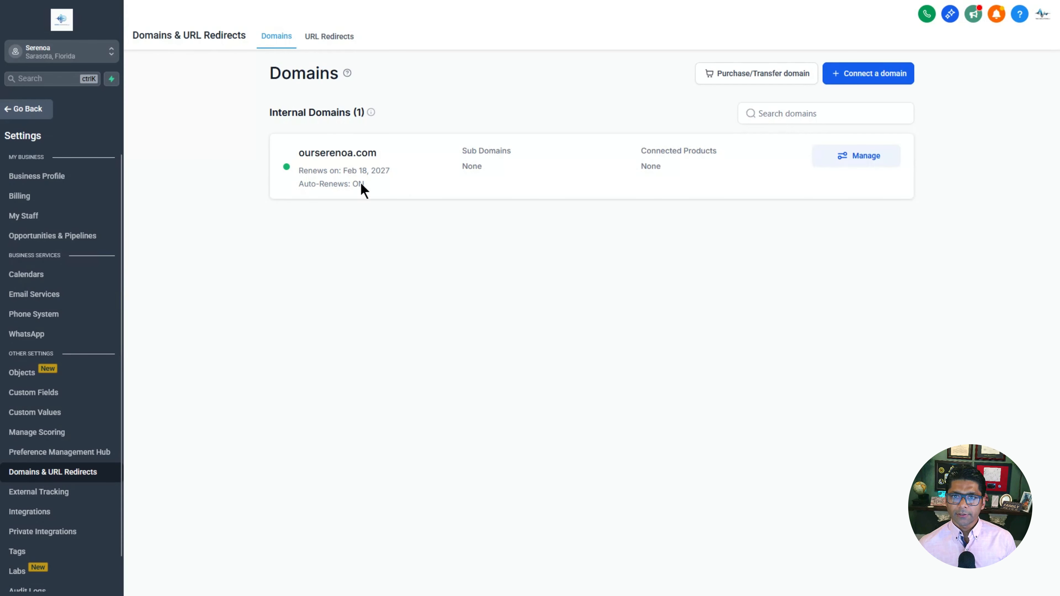
click(870, 161)
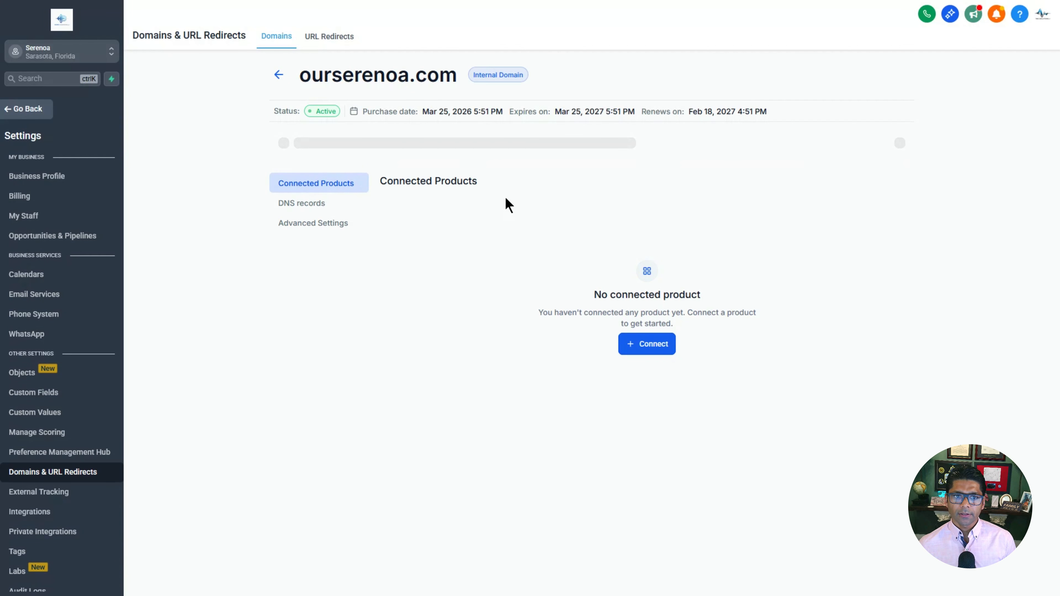
click(294, 207)
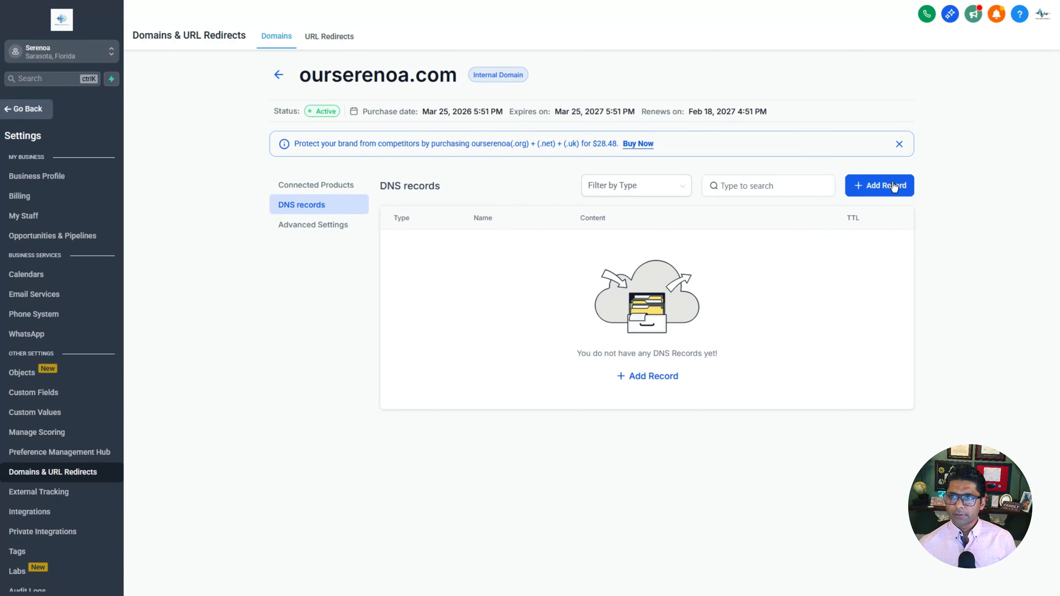
Step: Add a TXT record named @ containing Google's site-verification value
click(904, 187)
click(439, 271)
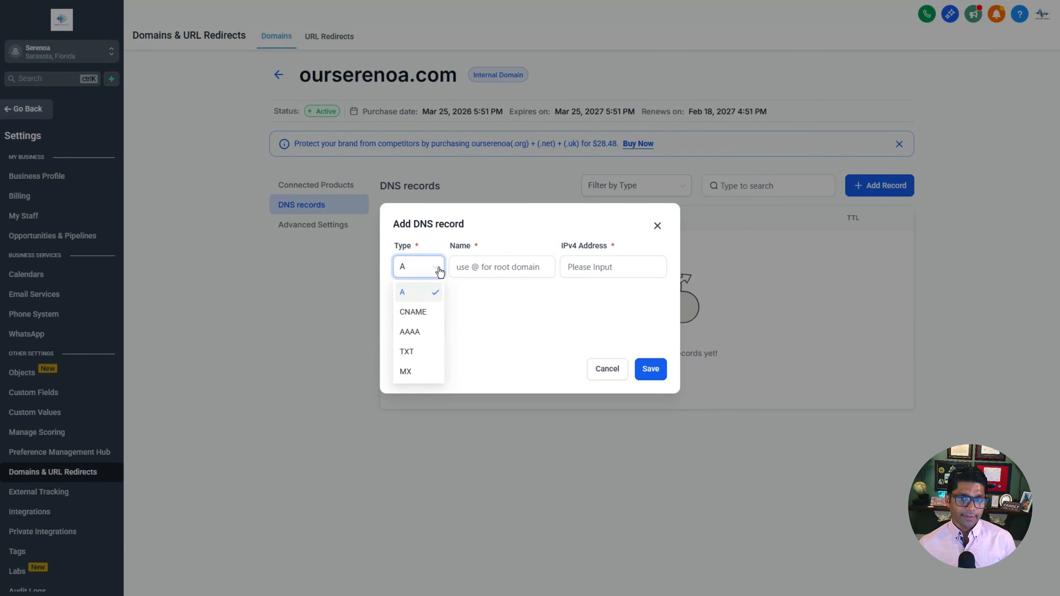
click(411, 353)
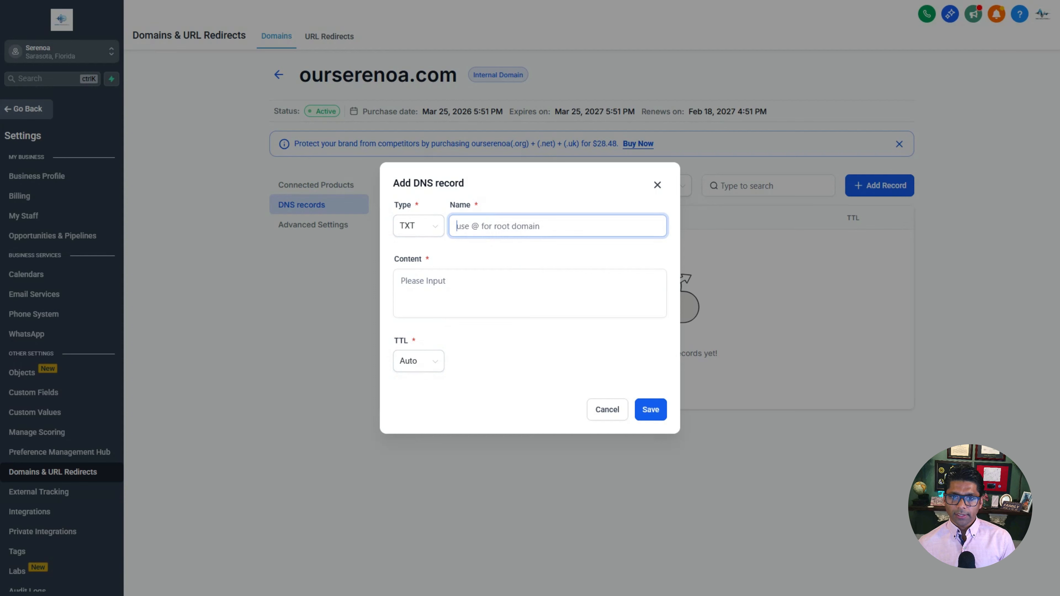
text(@)
click(486, 294)
text(google-site-verification=LOt_5a2BeCCt47-fYqO6AISEz012PTbx7AsjcWh7rKM)
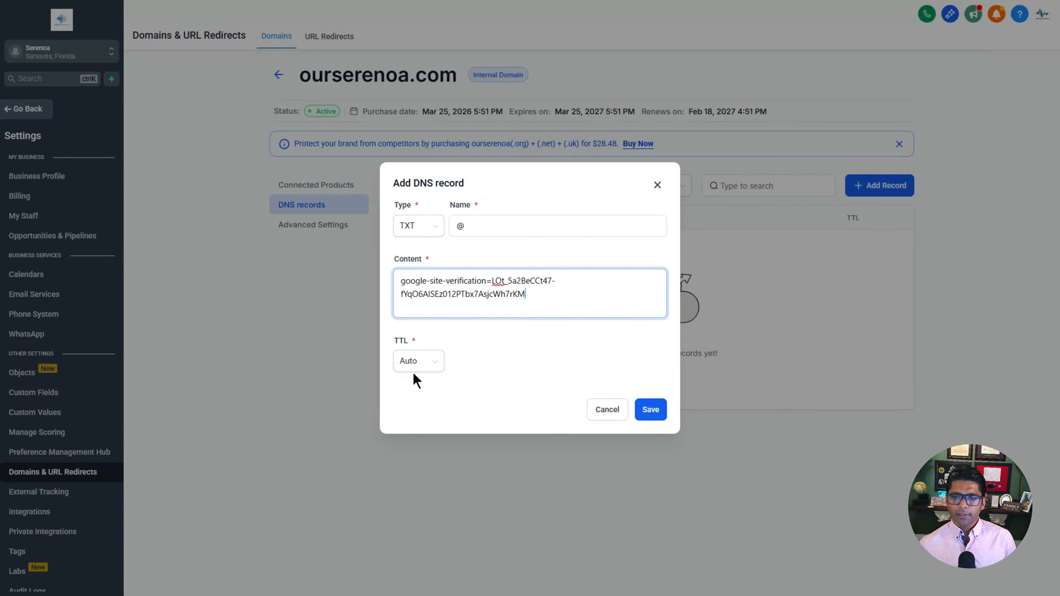
click(659, 412)
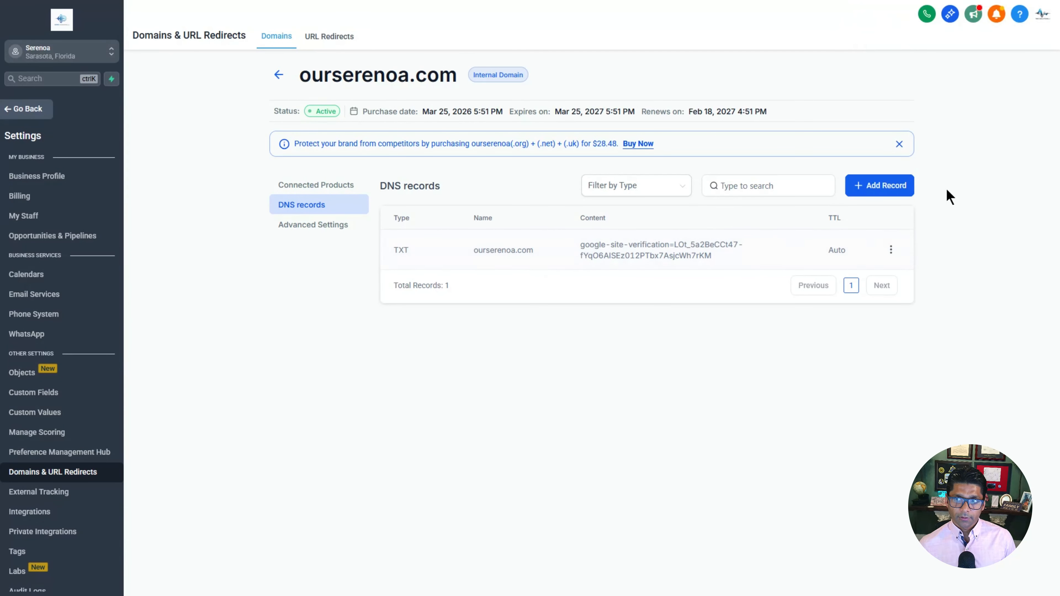
Step: Add a CNAME record with Google's verification host name and its googlehosted.com target
click(897, 192)
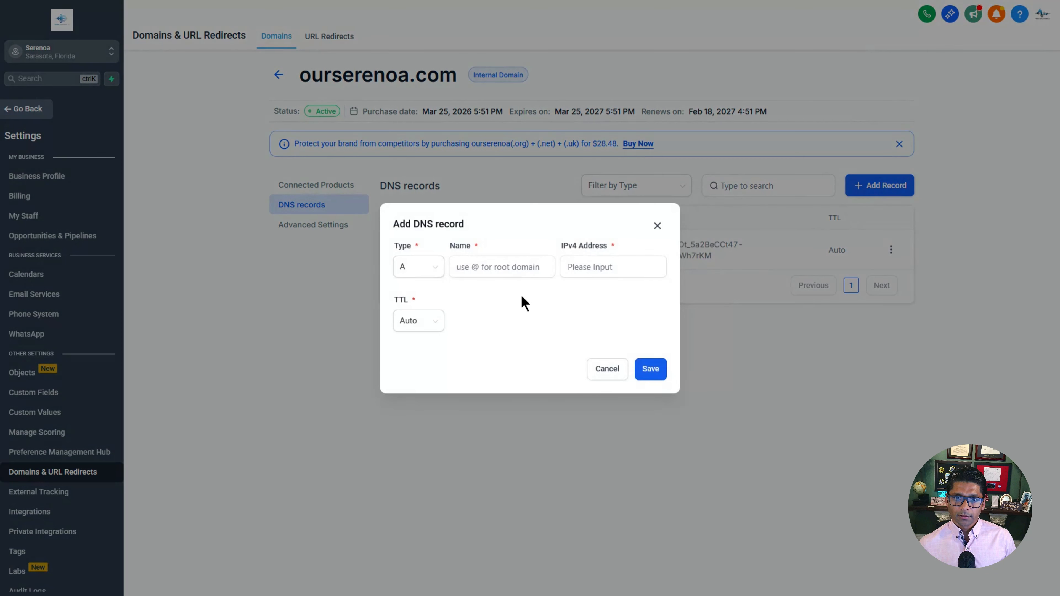
click(426, 274)
click(418, 313)
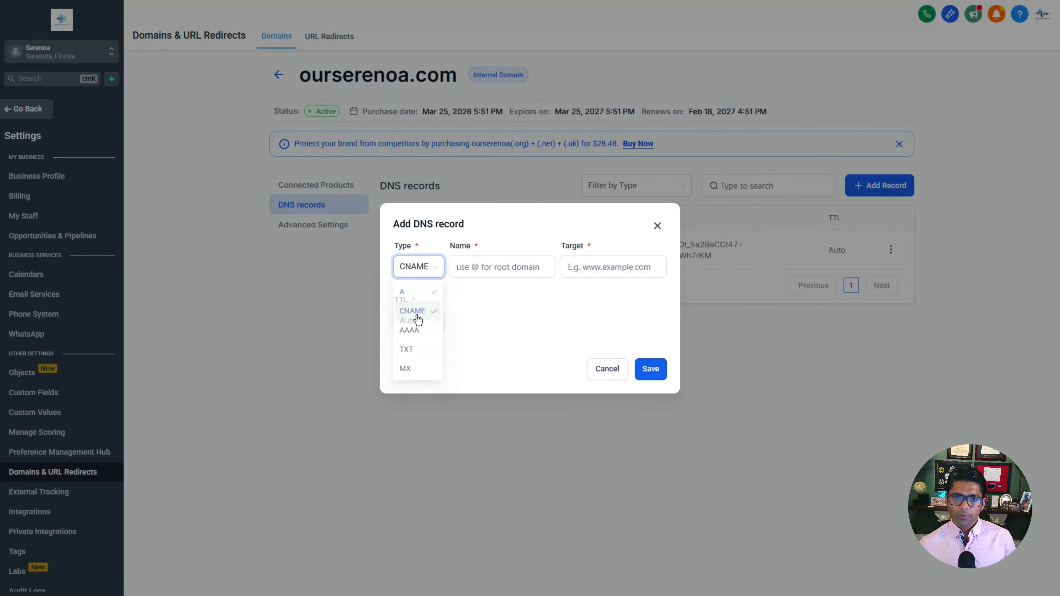
click(482, 276)
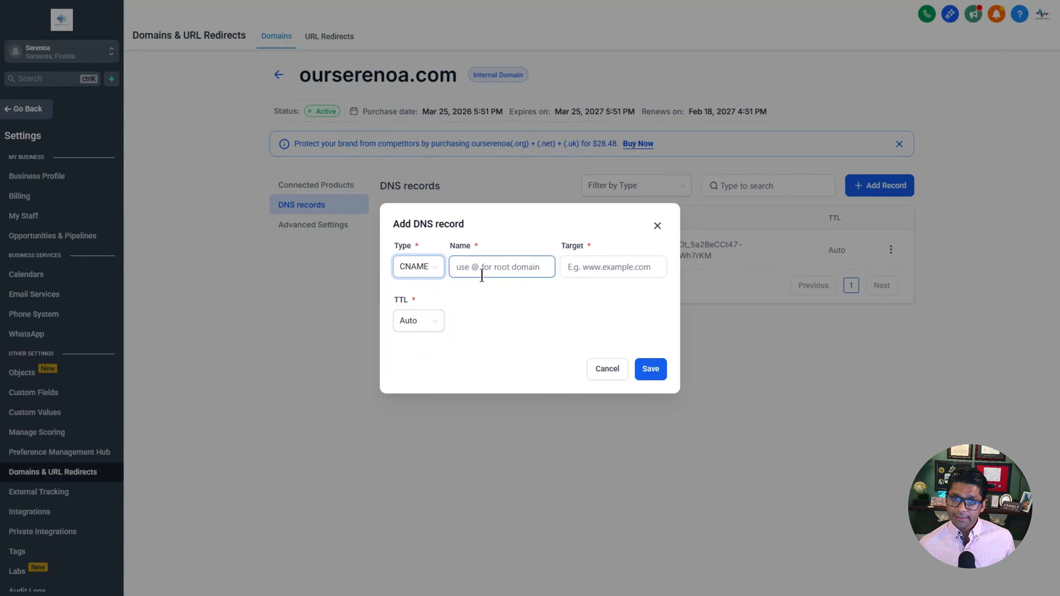
click(486, 268)
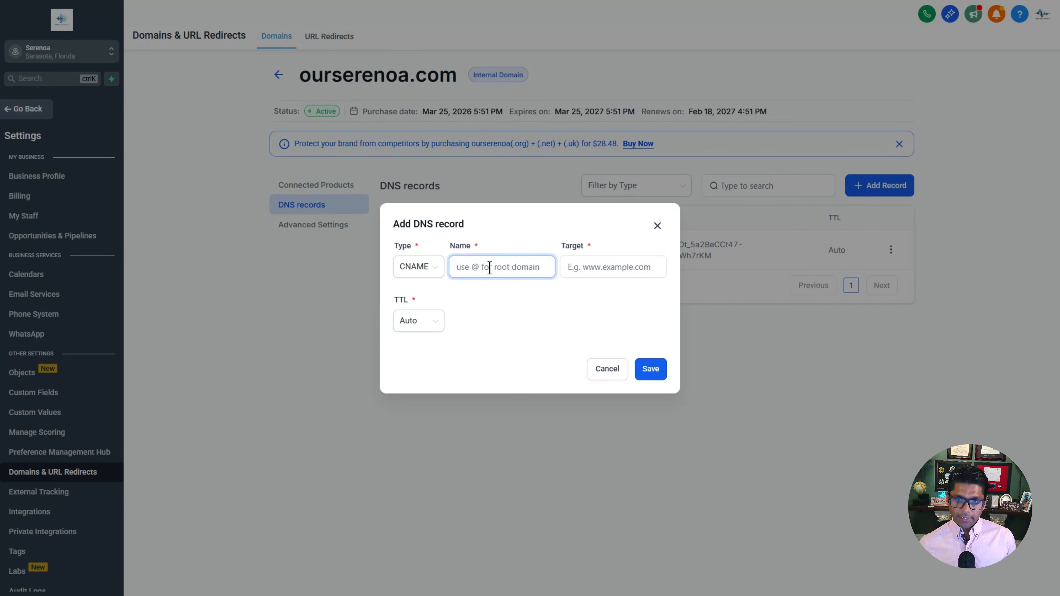
text(ftay7z7uhmbb)
key(Tab)
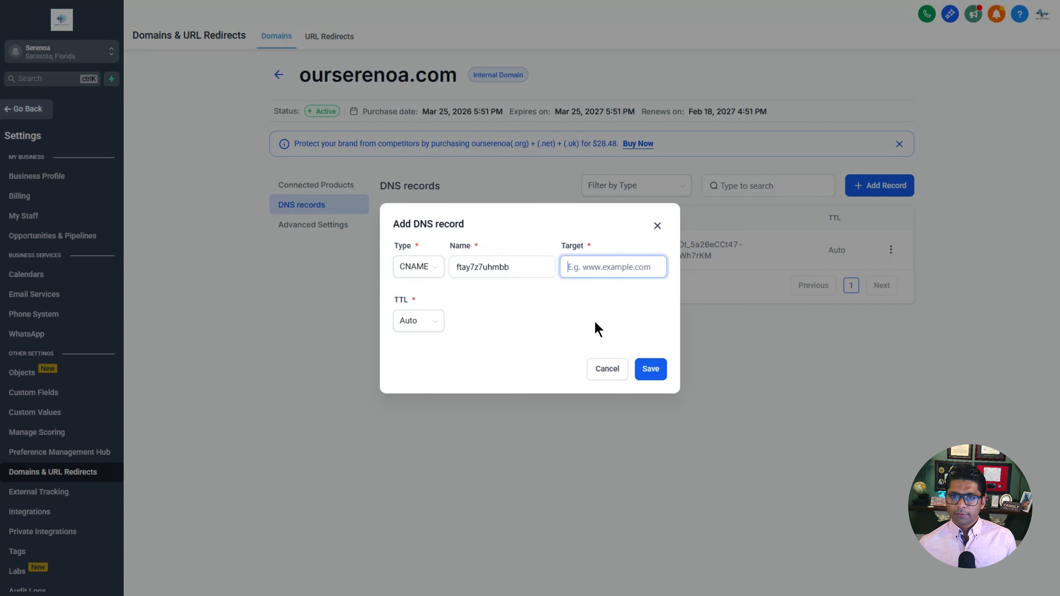
key(ctrl+v)
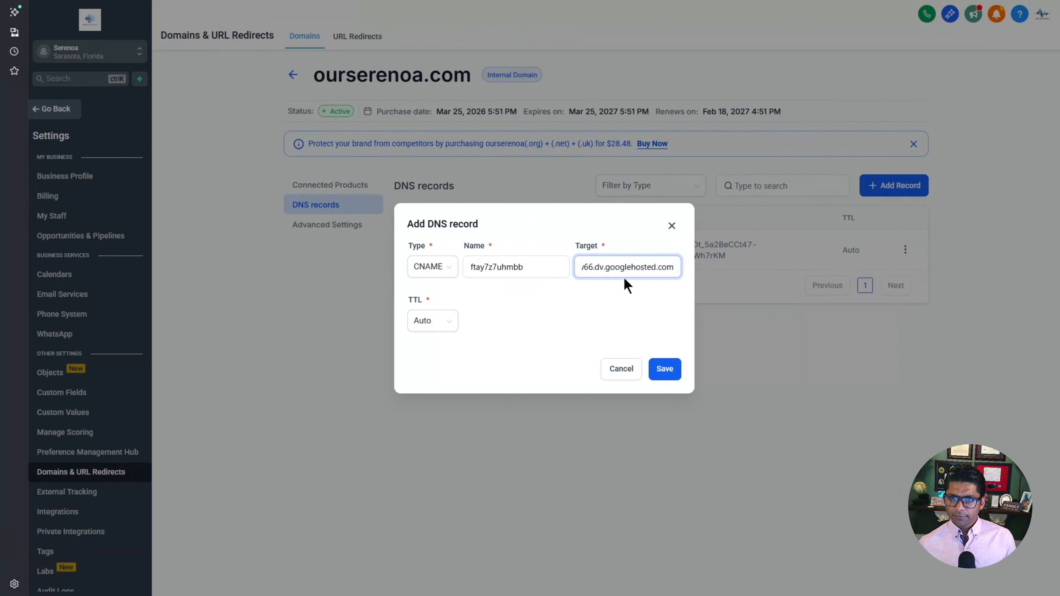
drag(630, 268, 541, 265)
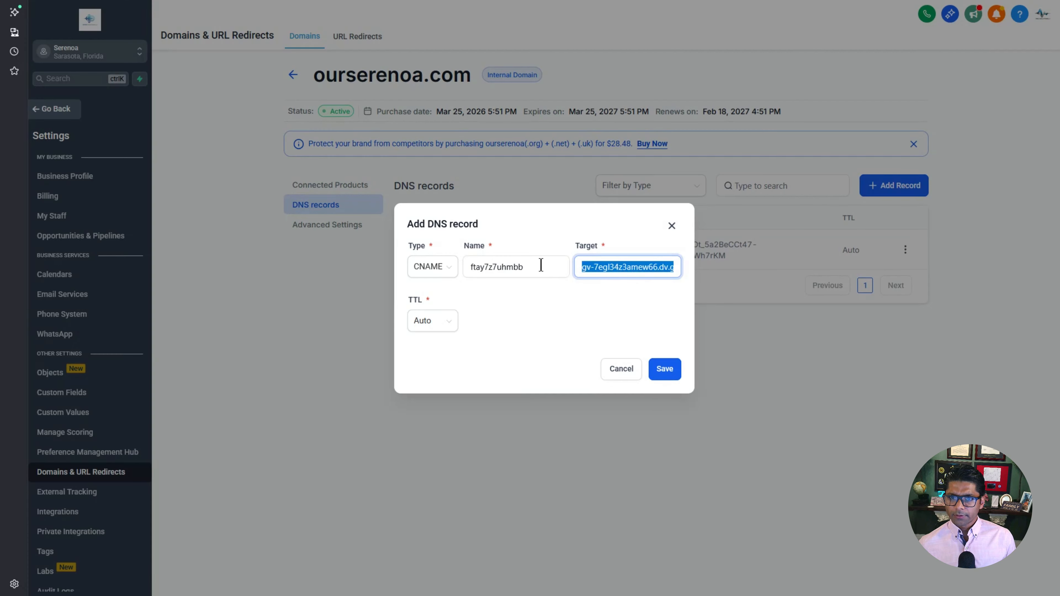
click(583, 316)
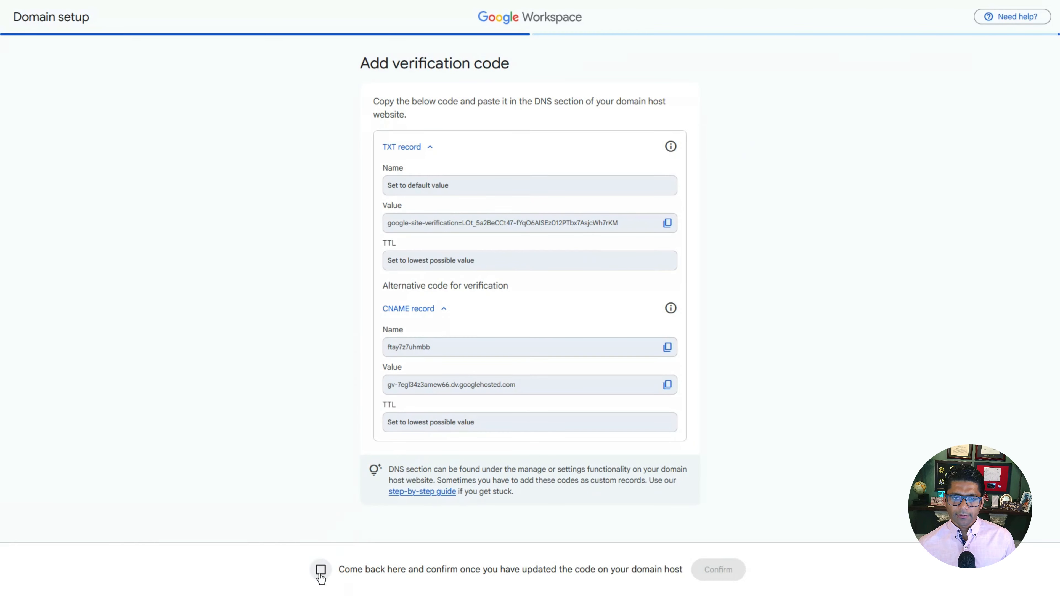
Step: Confirm the DNS code to verify ourserenoa.com, then begin activating Gmail for everyone on the domain
click(320, 571)
click(718, 571)
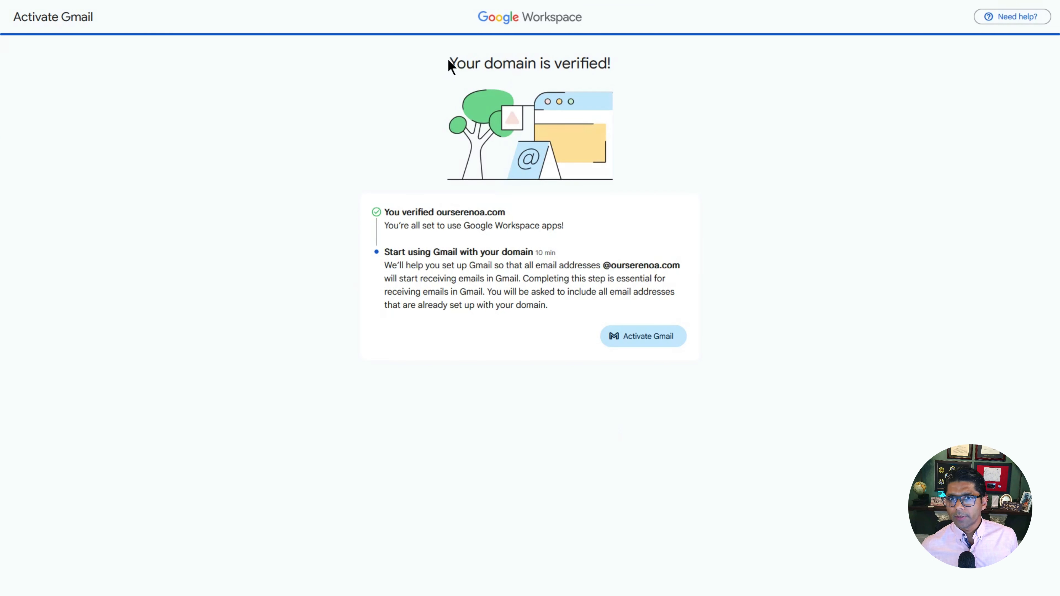
triple_click(632, 63)
drag(632, 63, 457, 63)
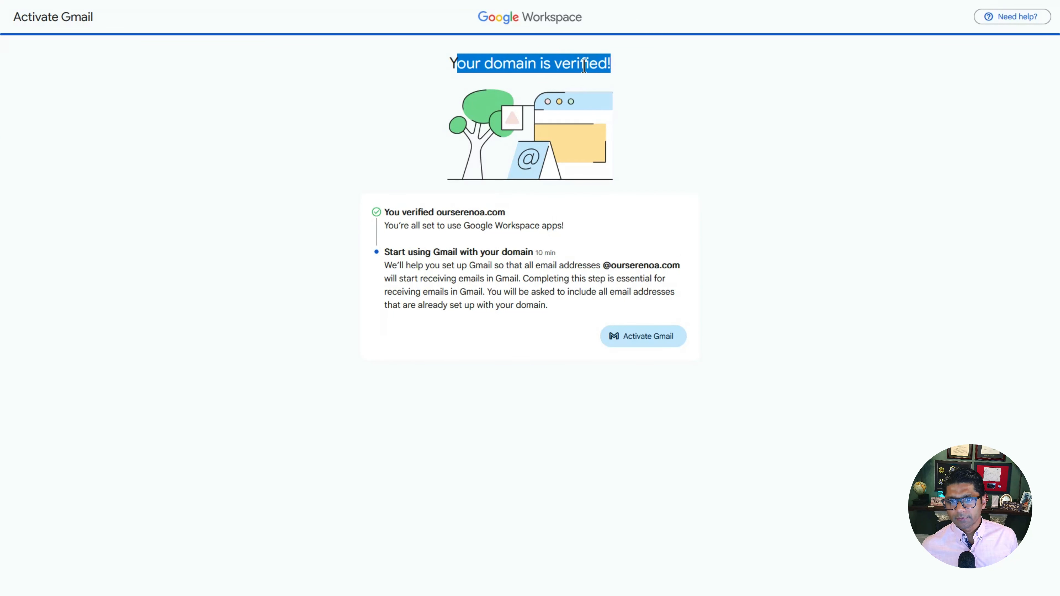
click(445, 264)
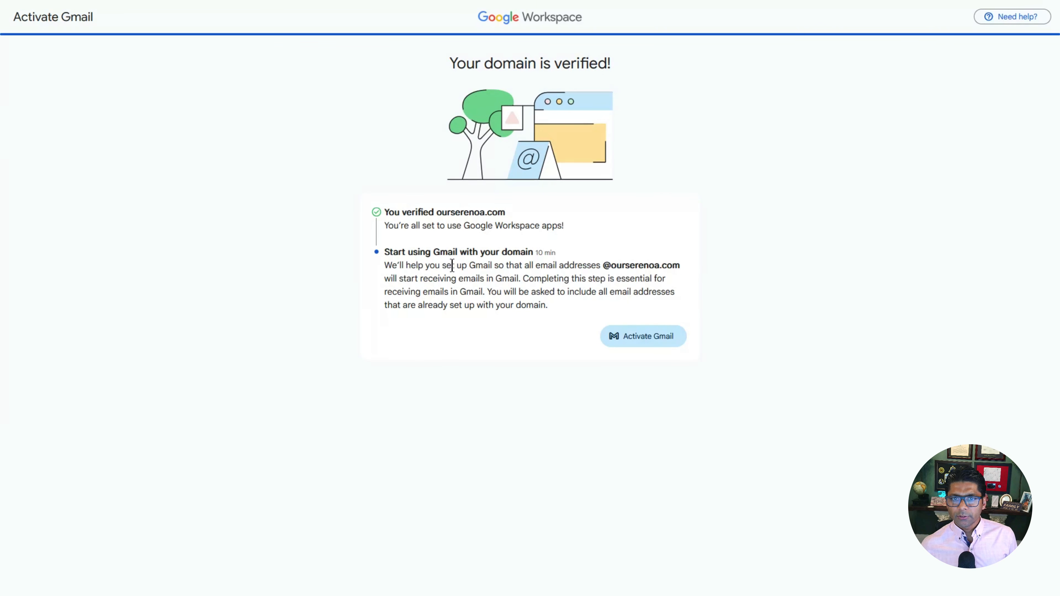
click(660, 337)
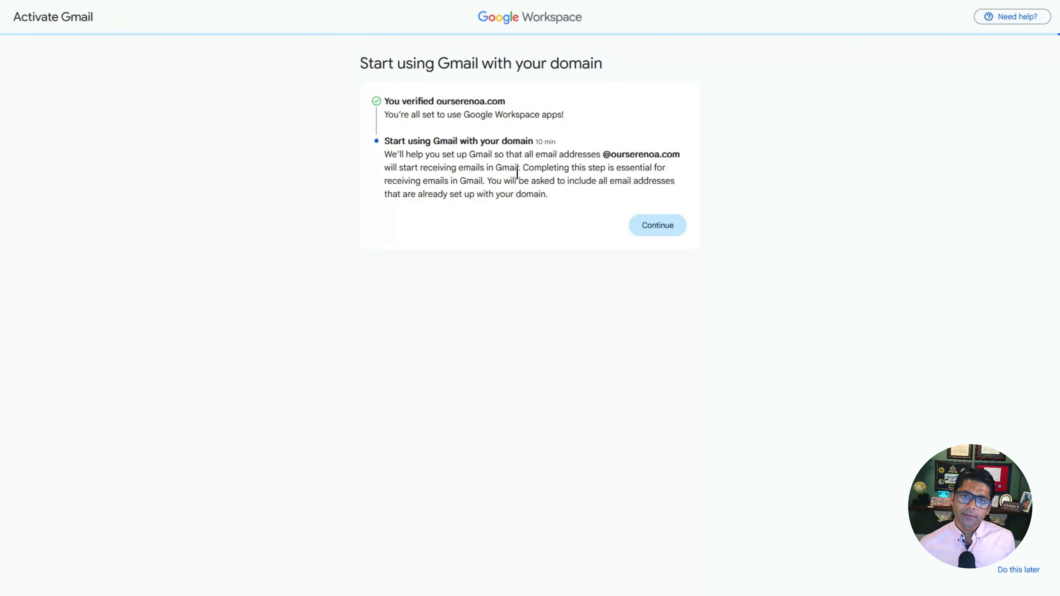
click(676, 229)
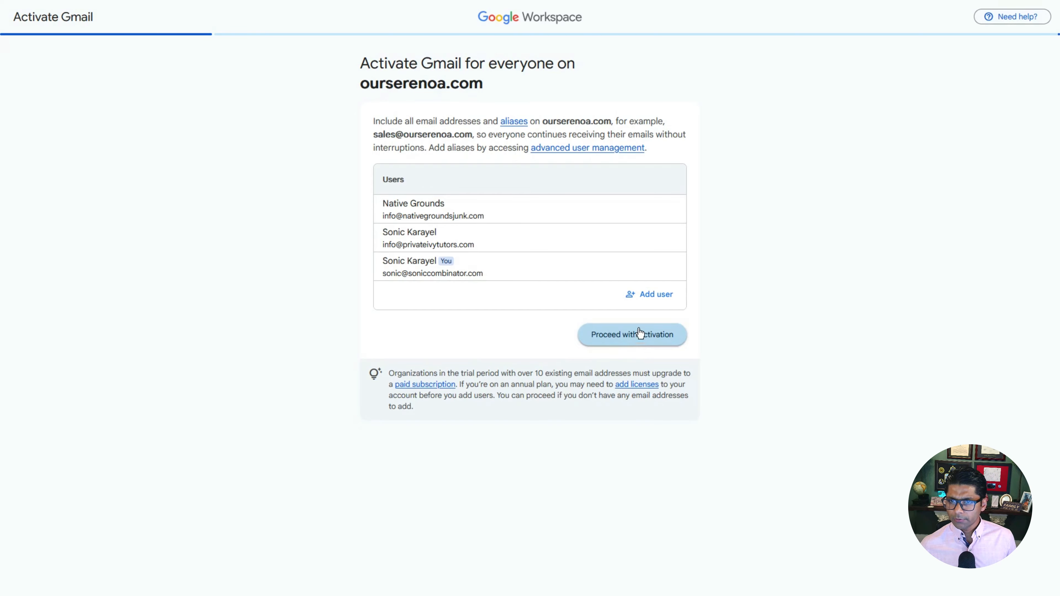
Step: Enter a new user named Architectural Review with username ARC on ourserenoa.com
click(656, 296)
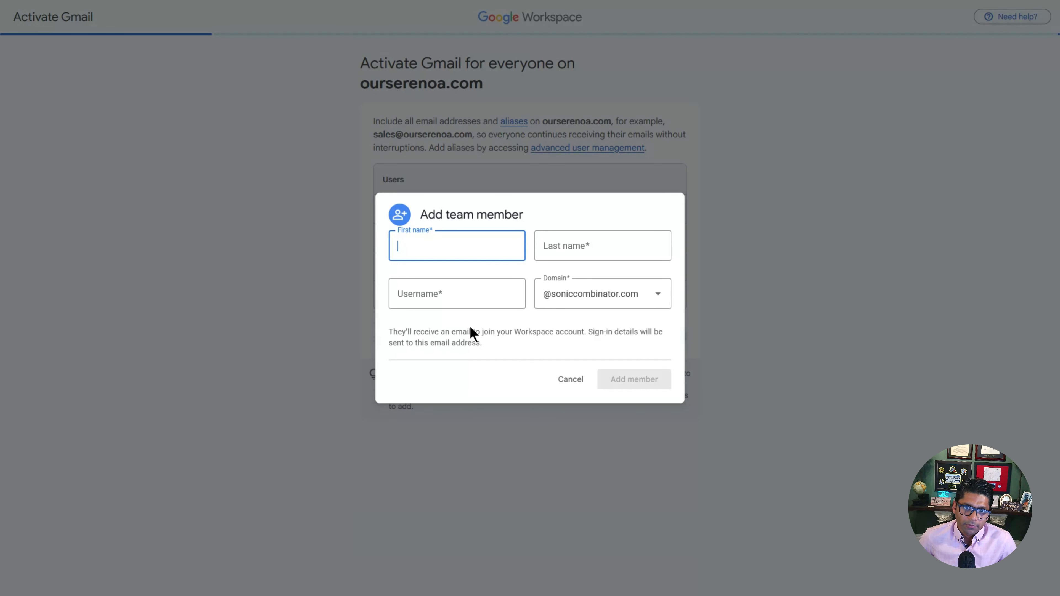
text(Archi)
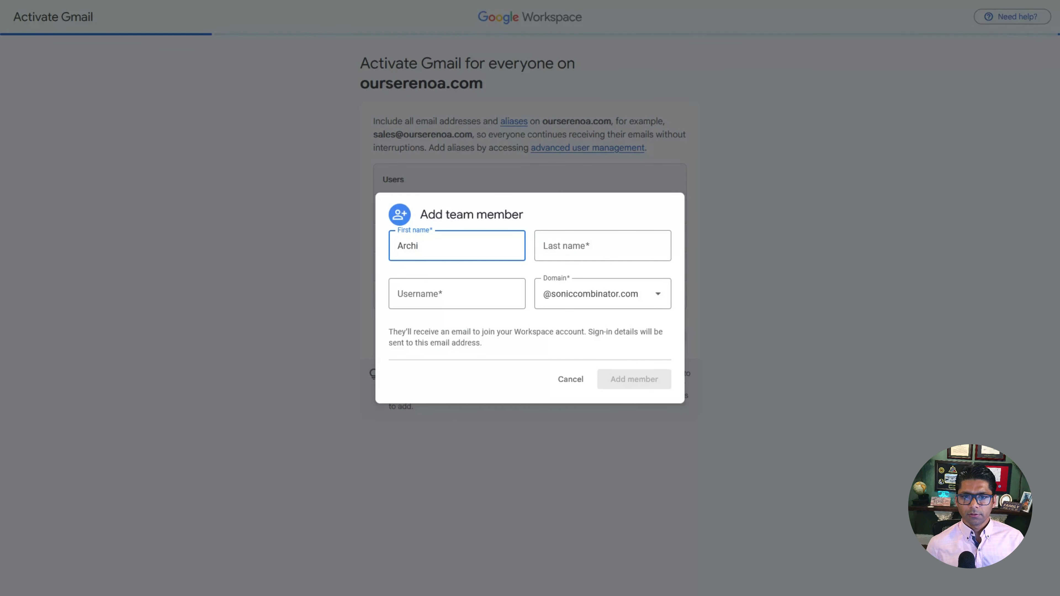
text(tectural)
key(Tab)
text(Review)
key(Tab)
text(AR)
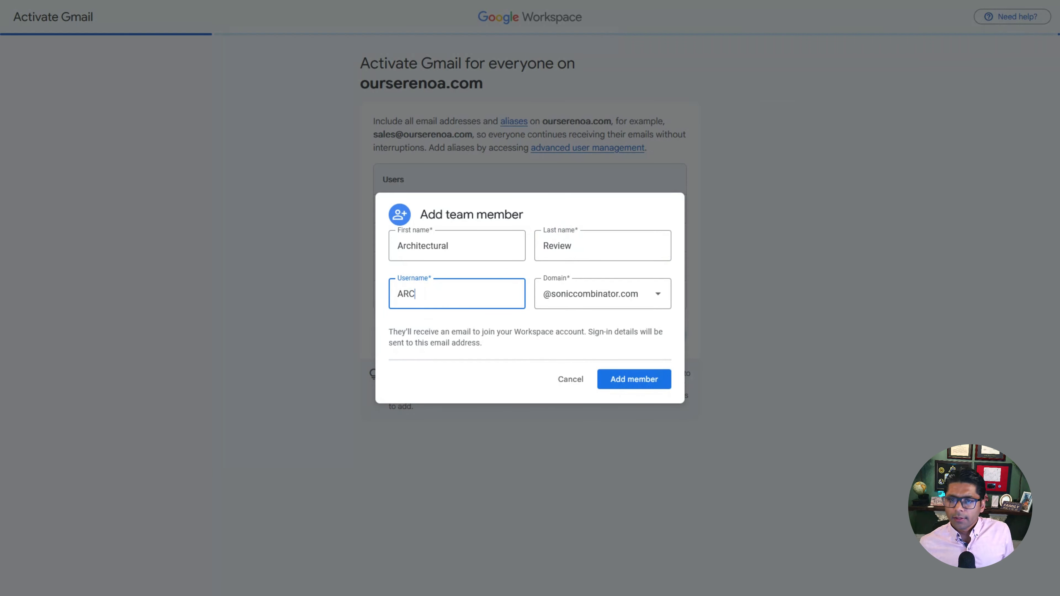
text(C)
click(658, 295)
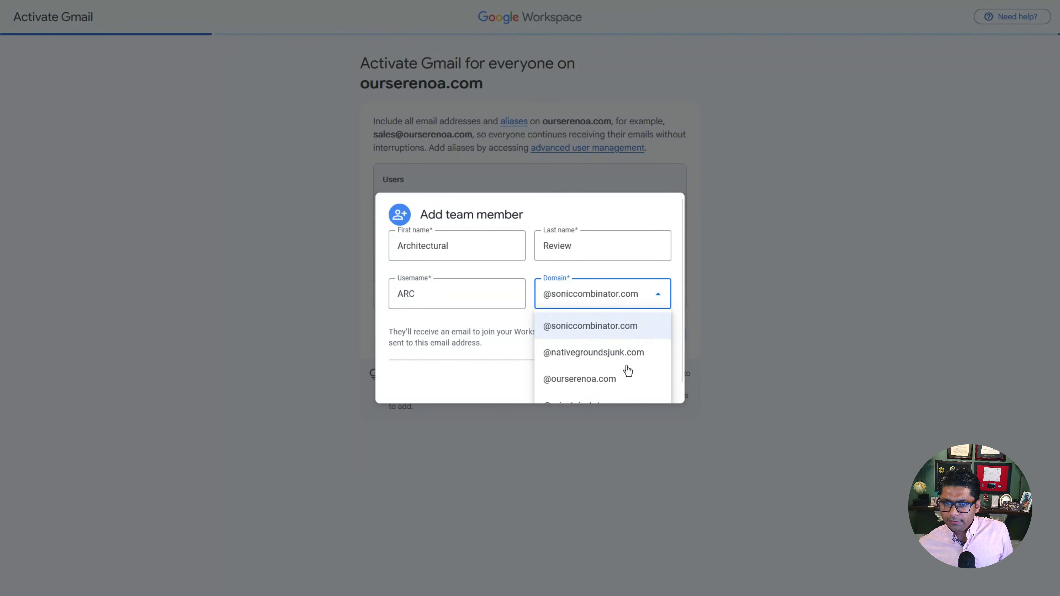
click(581, 379)
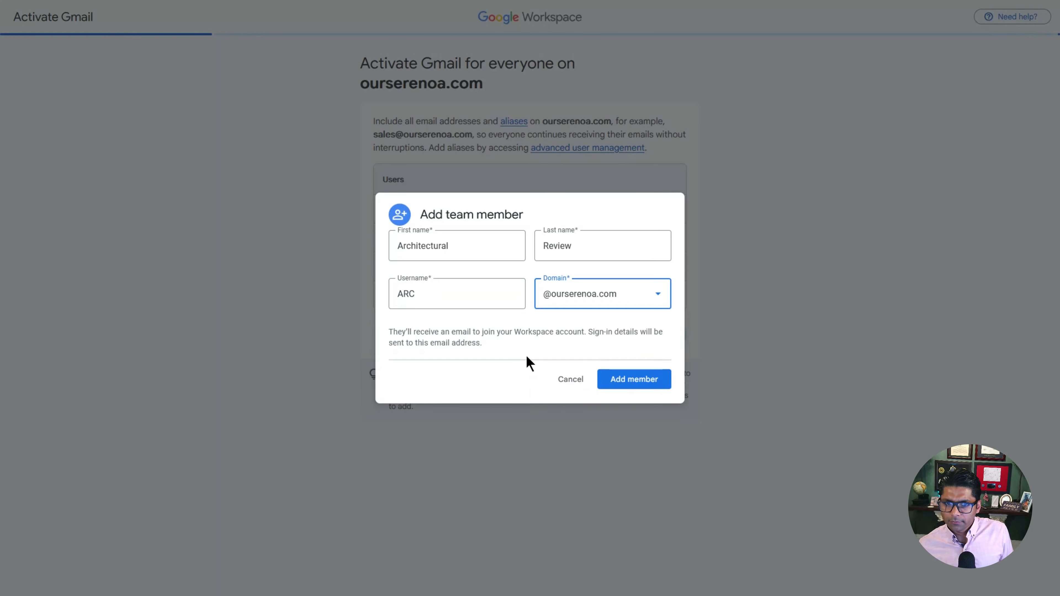
click(515, 339)
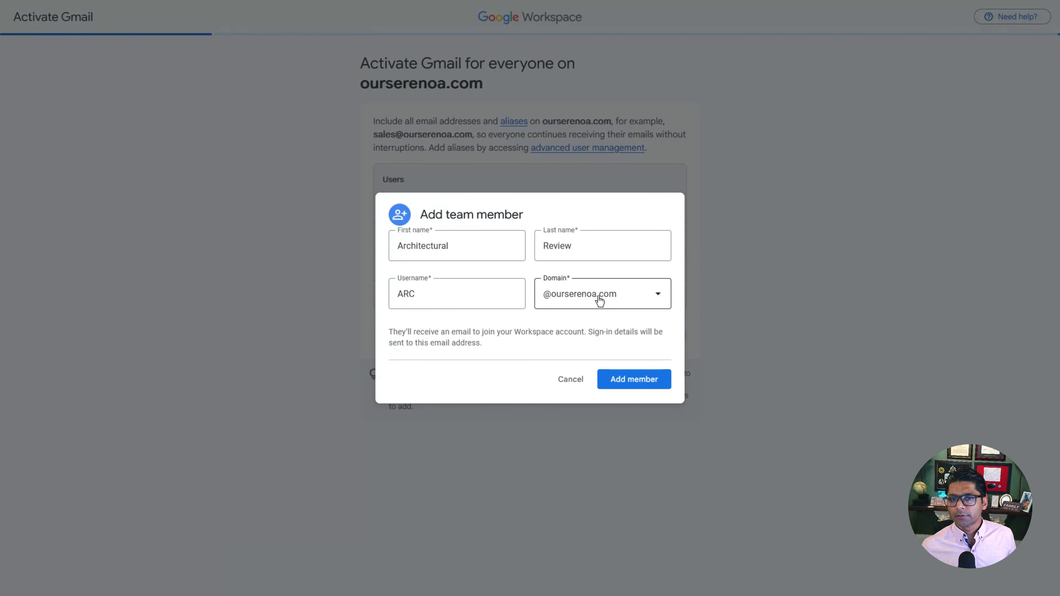
Step: Rename the user to ARC Committee and add it to the Activate Gmail list
key(Tab)
text(AR)
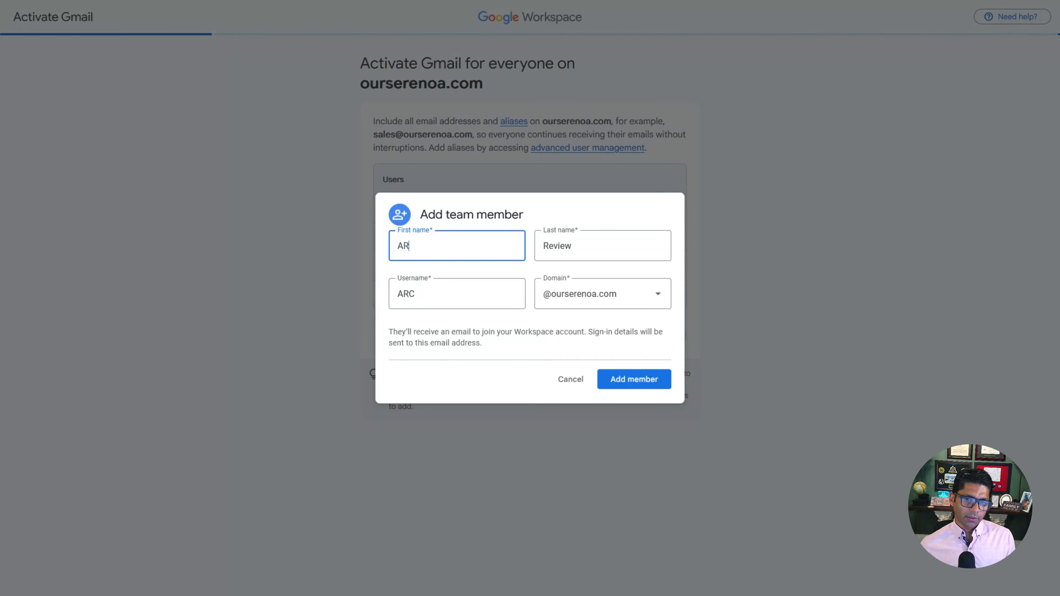
text(C)
key(Tab)
text(Committee)
click(432, 257)
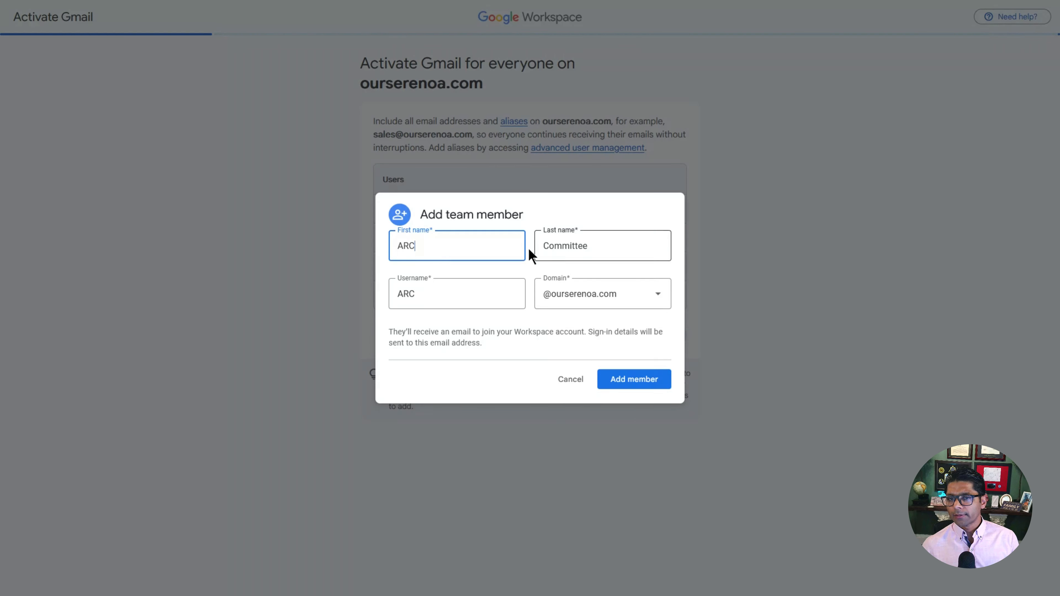
click(652, 387)
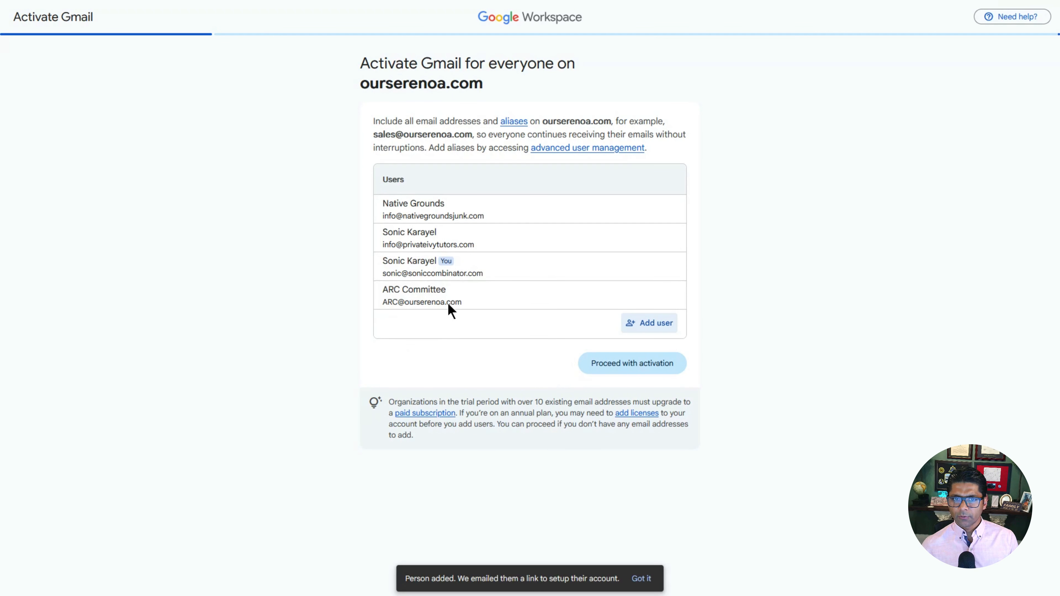
Step: Proceed with activation via manual verification and copy the SMTP.GOOGLE.COM MX value
click(647, 367)
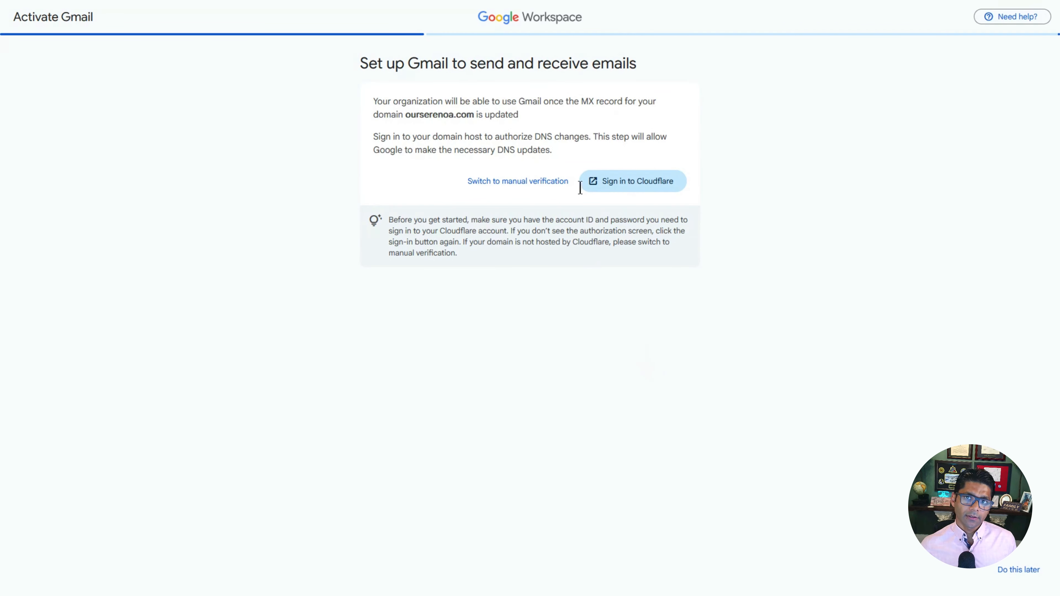
drag(582, 101, 592, 103)
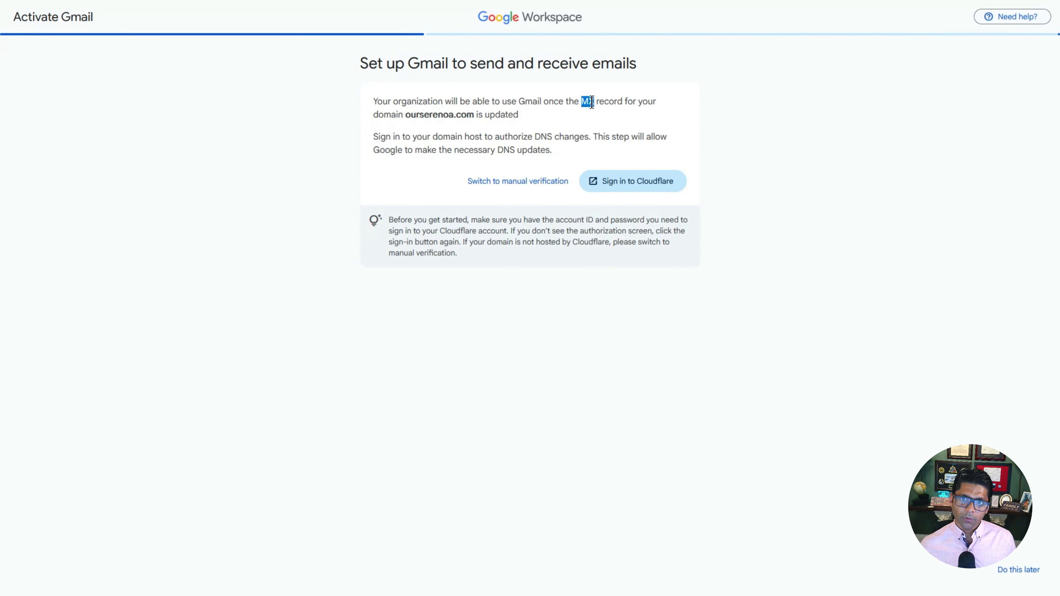
click(520, 185)
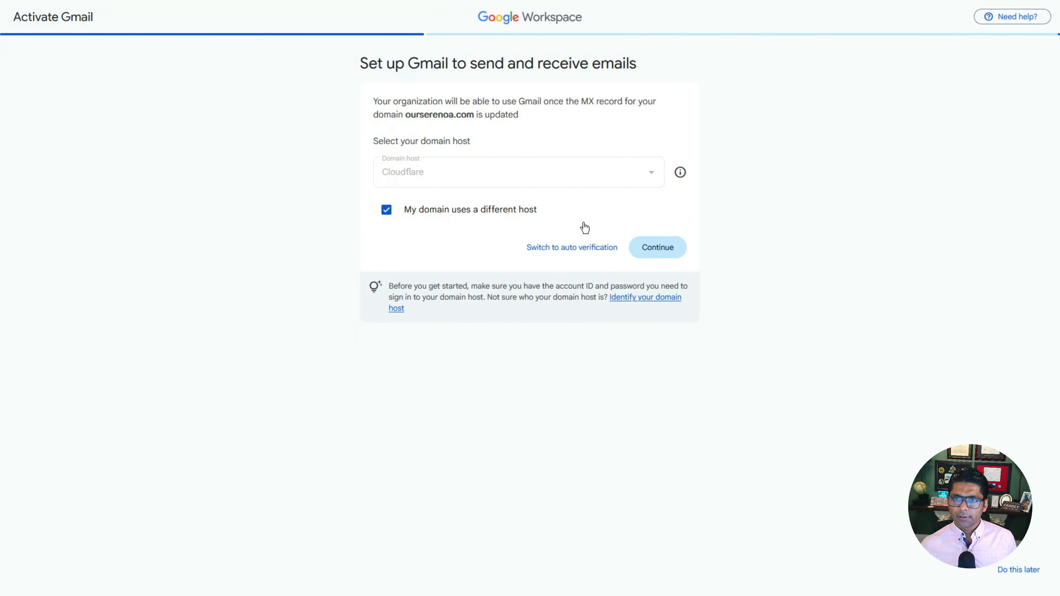
click(669, 254)
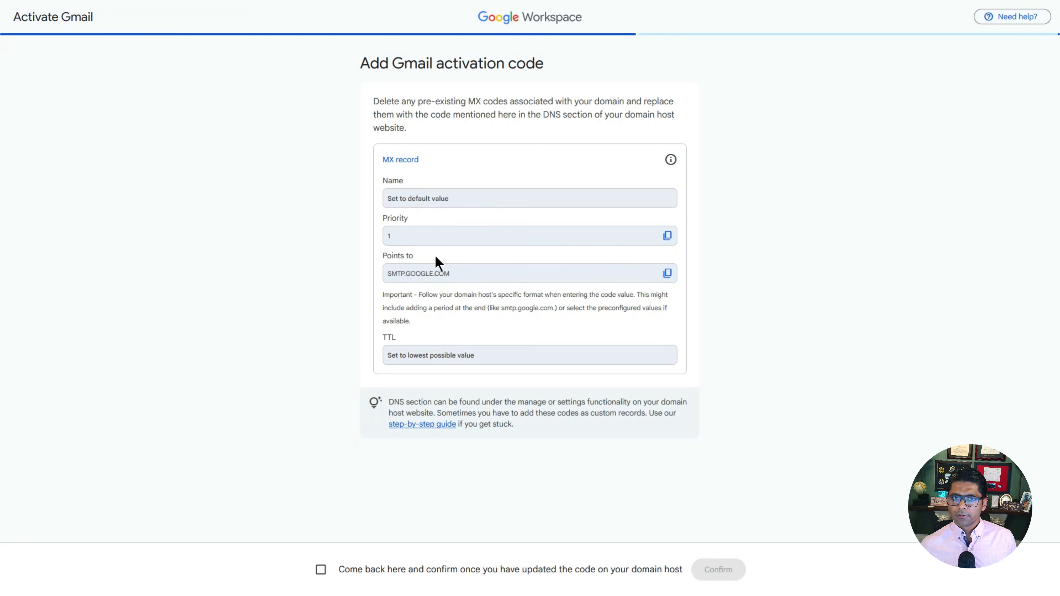
click(667, 274)
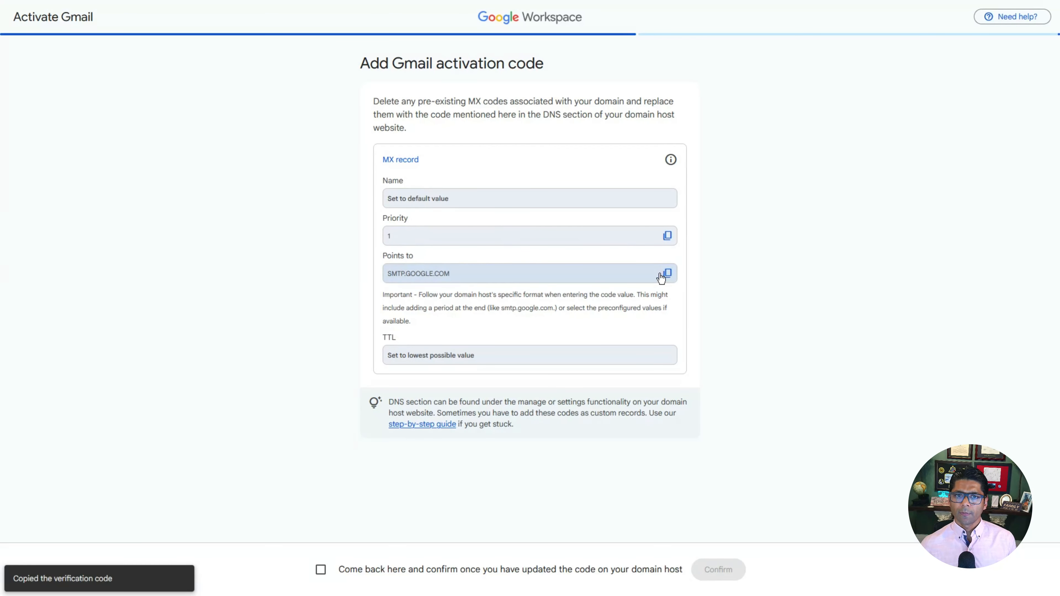
Step: Add an MX record named @ pointing to SMTP.GOOGLE.COM with priority 1 for ourserenoa.com
click(526, 11)
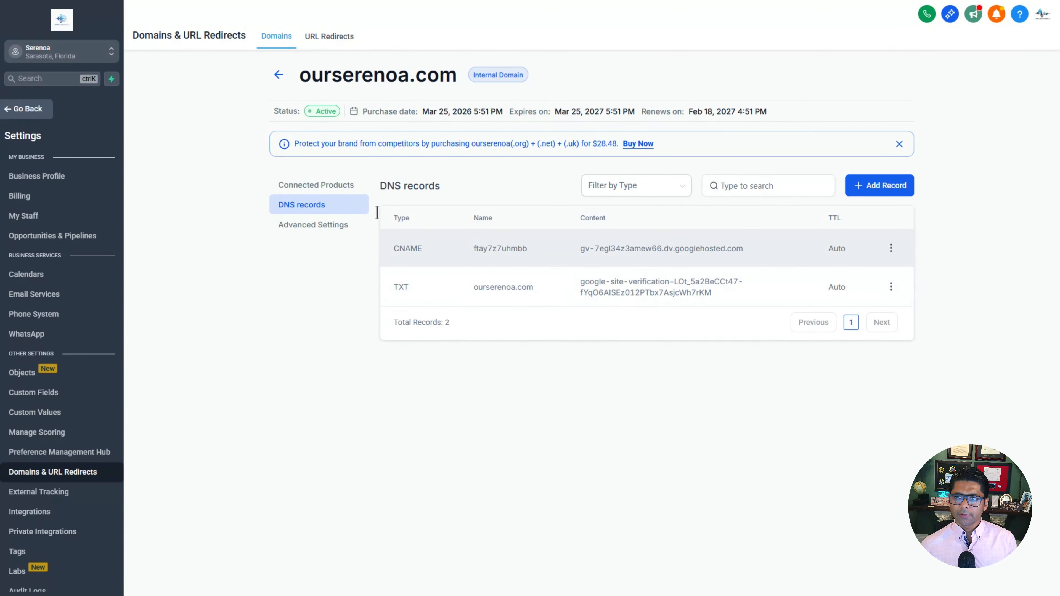
click(891, 188)
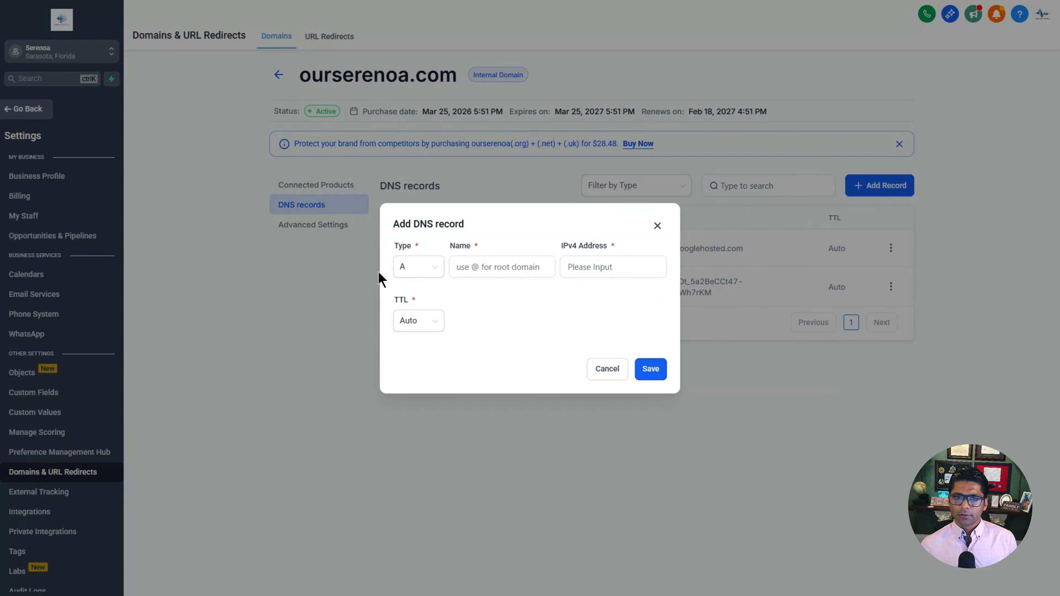
click(434, 268)
click(407, 372)
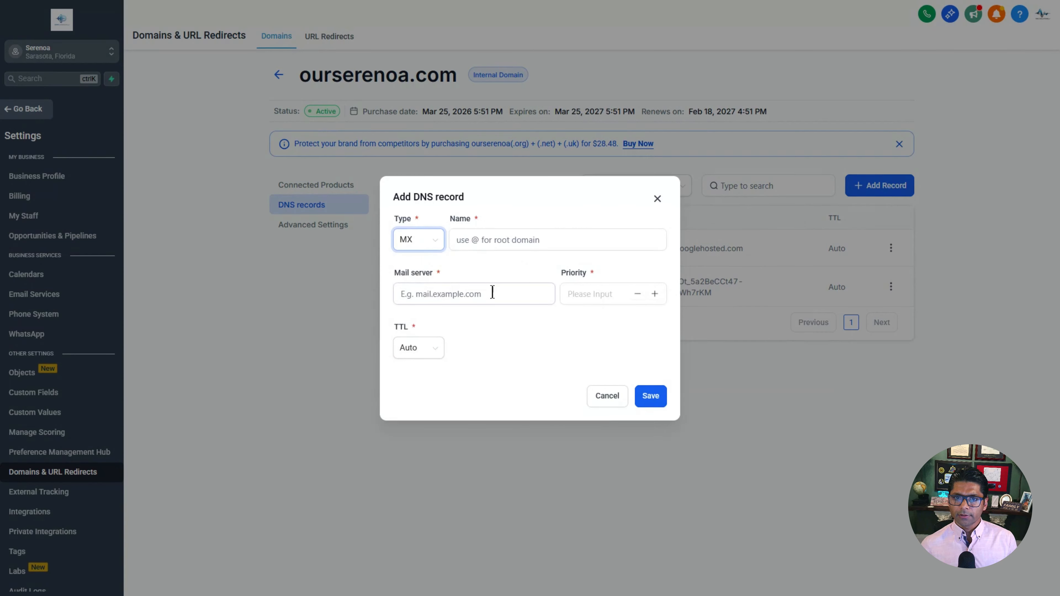
click(510, 241)
text(@)
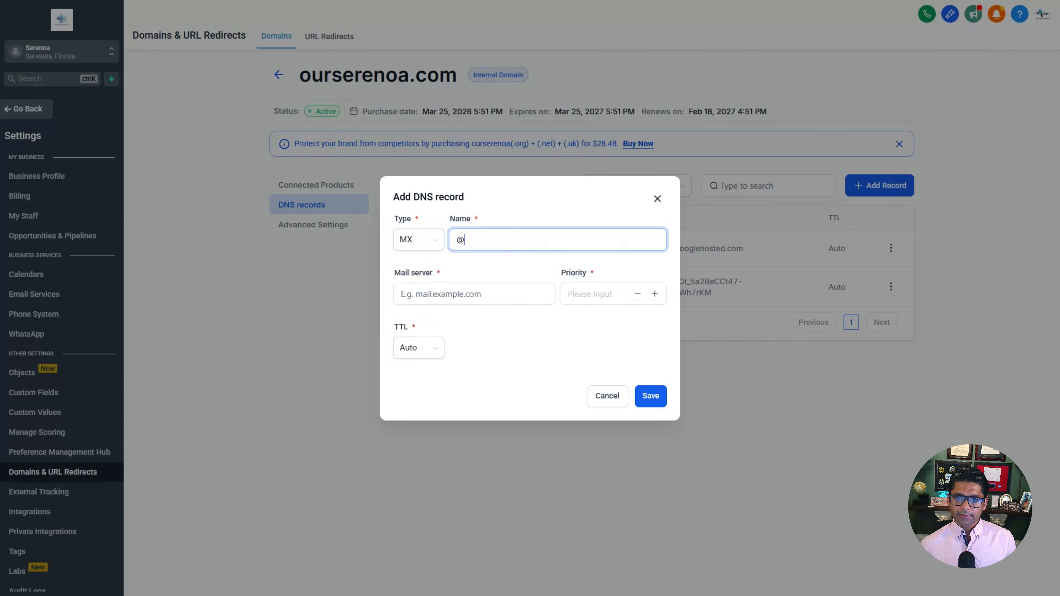
click(463, 294)
key(ctrl+v)
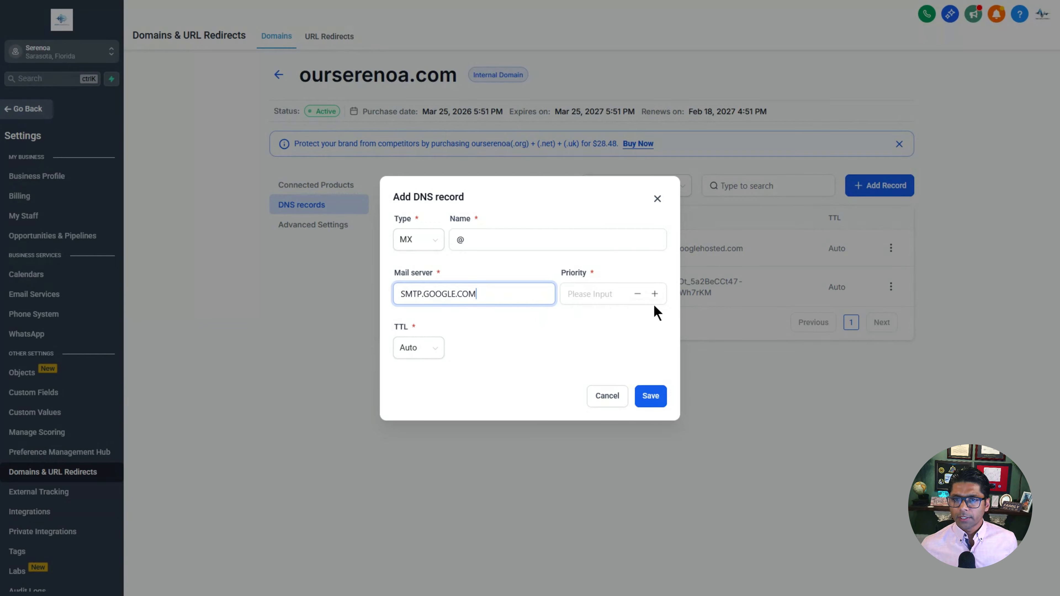
key(Tab)
text(0)
click(654, 294)
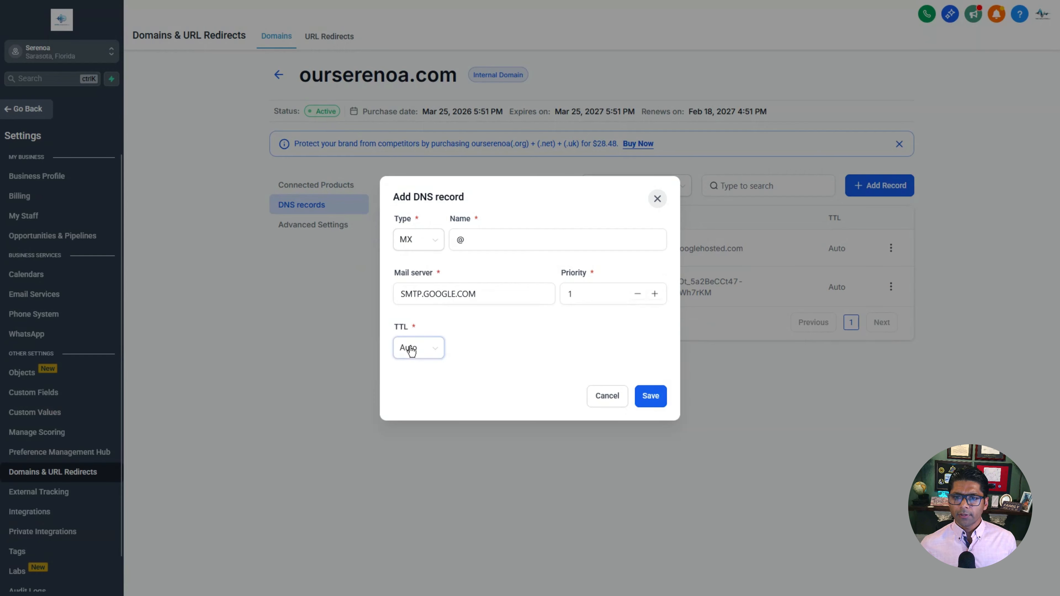
click(651, 395)
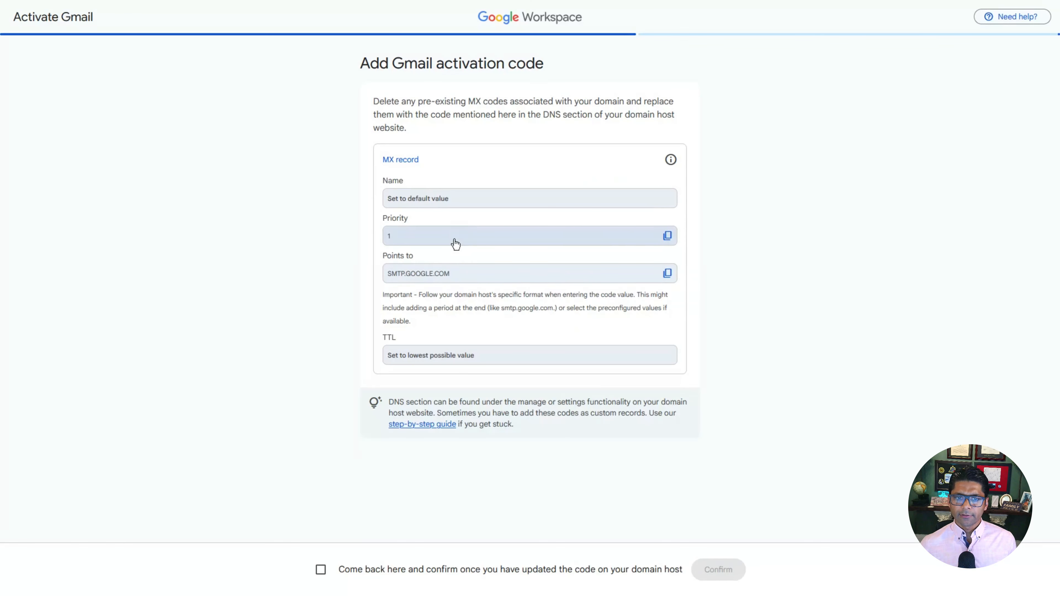
Step: Confirm the MX record update to activate Gmail for ourserenoa.com, then review the optional next steps
click(320, 570)
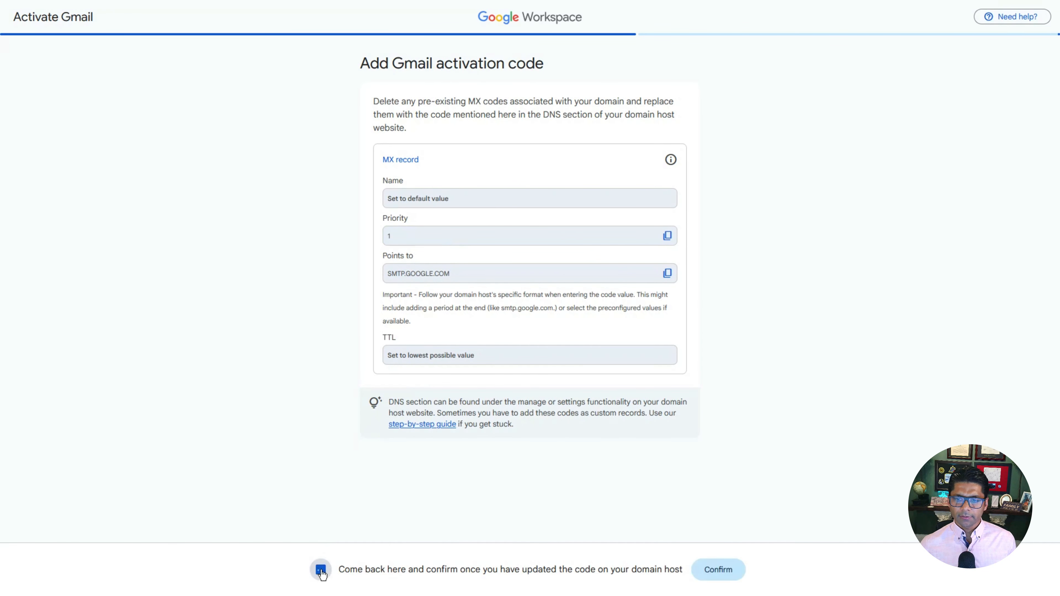
click(731, 571)
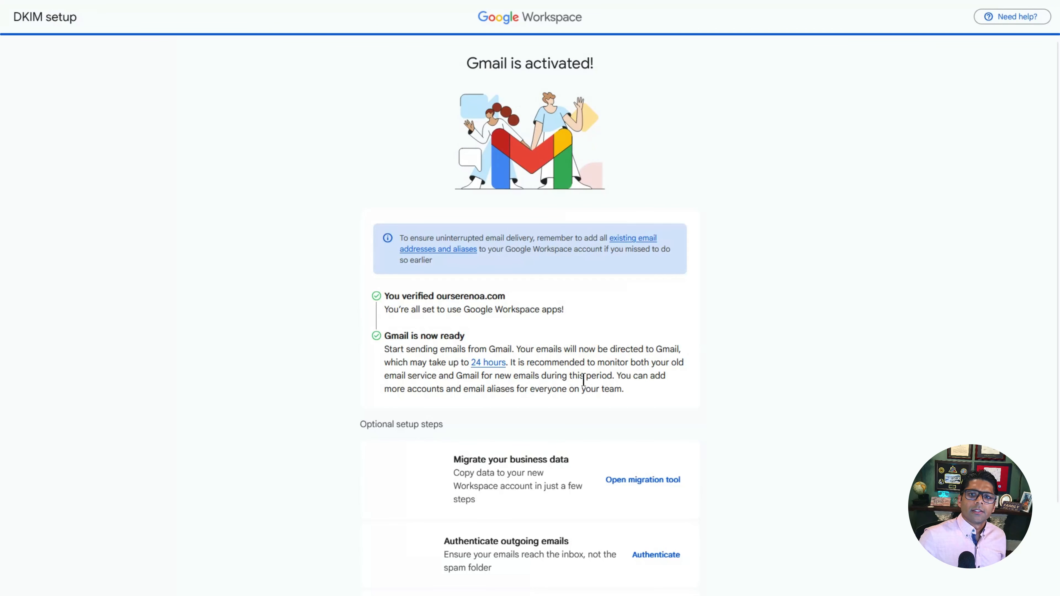
drag(480, 63, 605, 75)
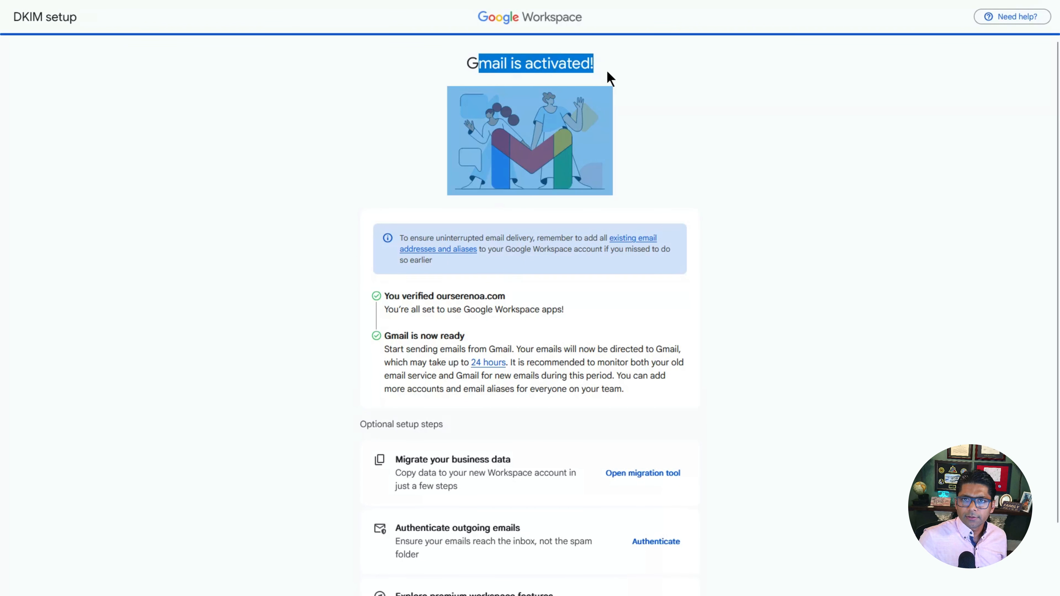
click(641, 95)
scroll(674, 140, down, 2)
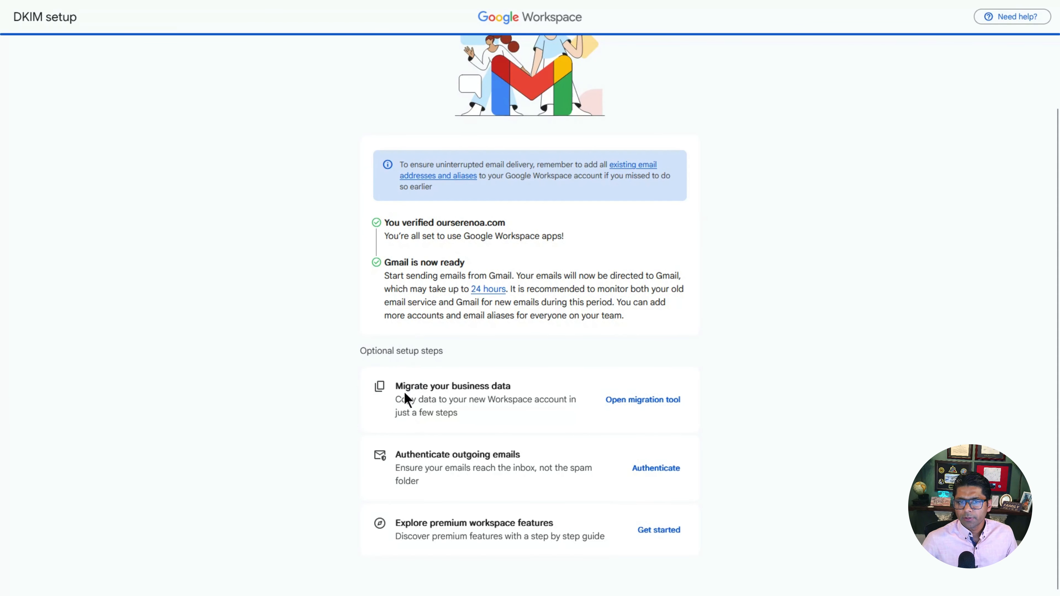
drag(396, 386, 506, 387)
click(506, 387)
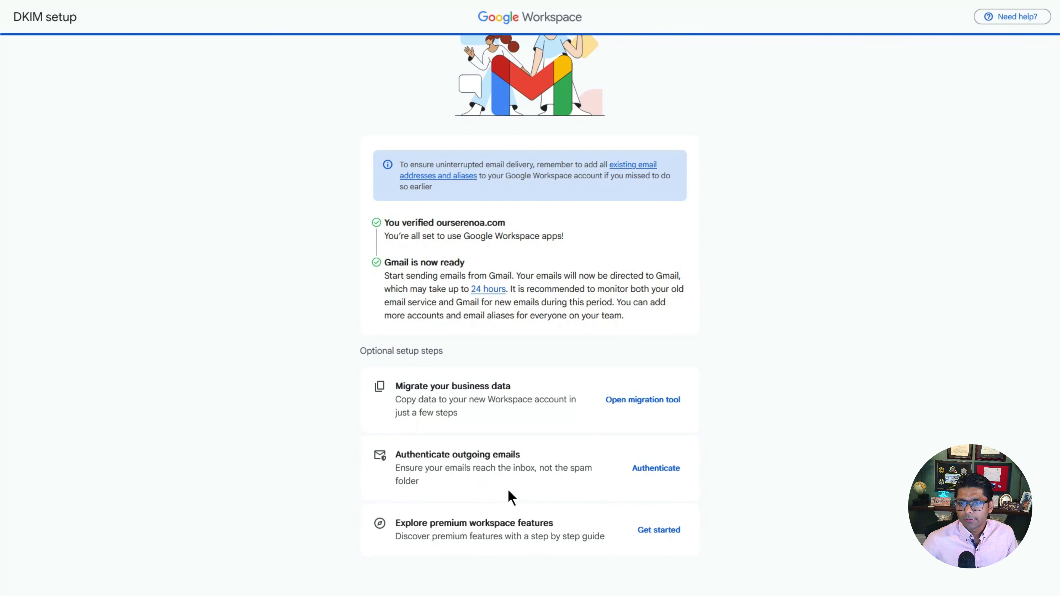
Step: Begin DKIM authentication, continue past the domain host choice, and generate a 2048-bit key
click(657, 468)
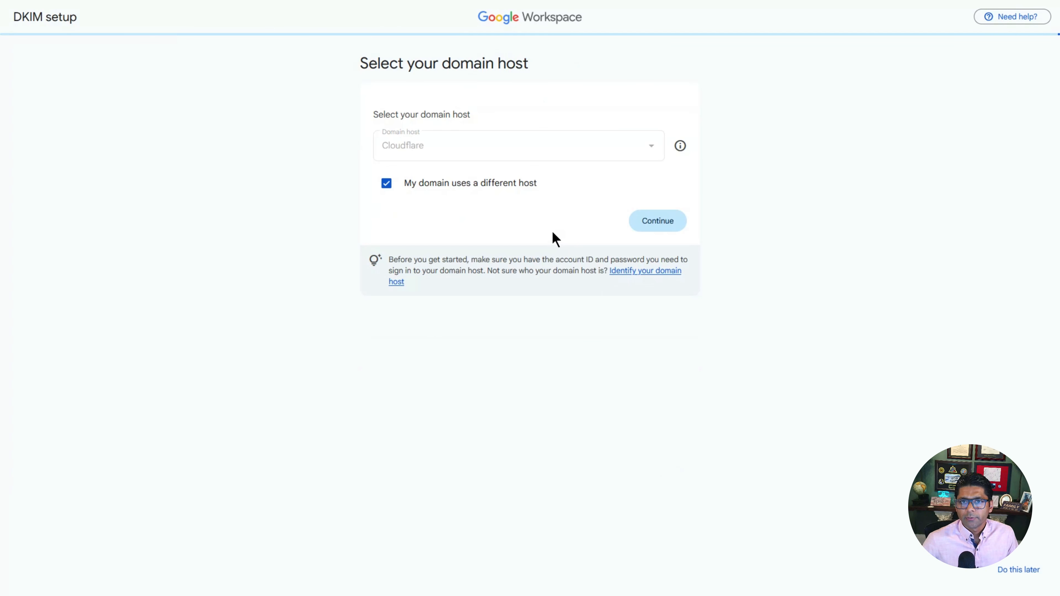
click(658, 220)
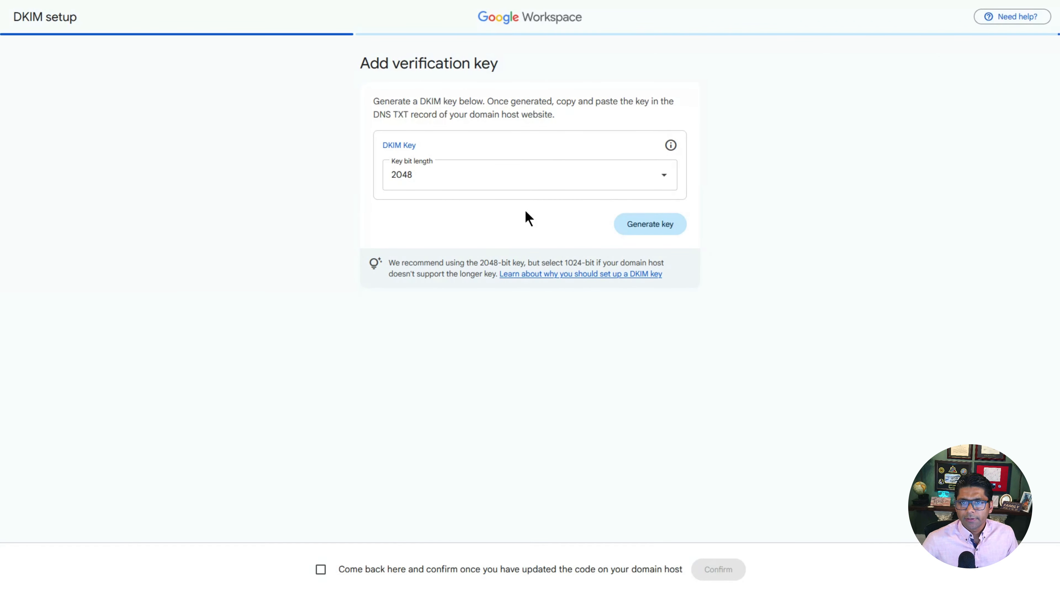
click(652, 232)
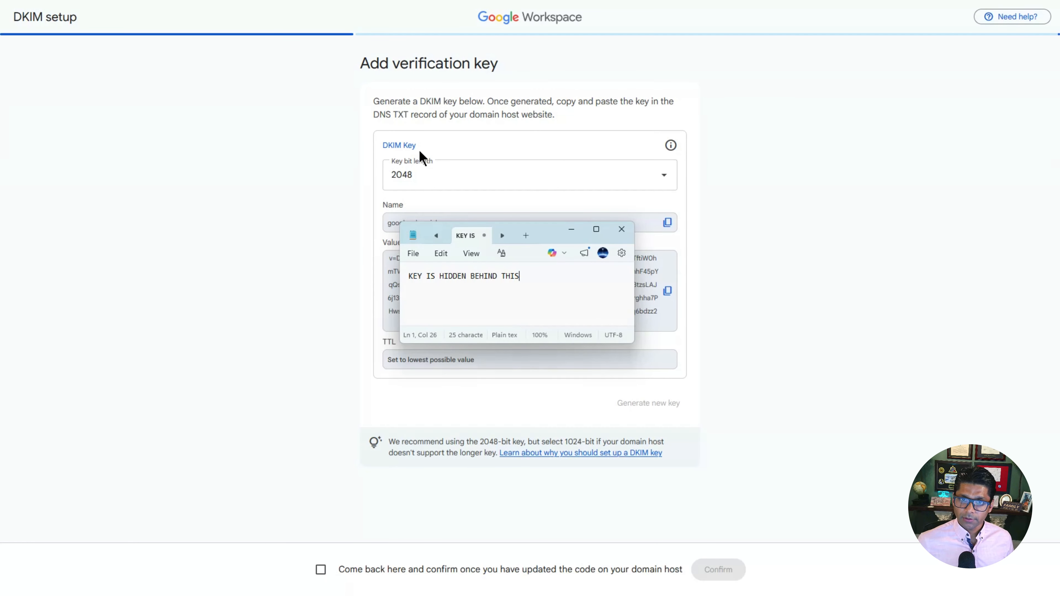
drag(553, 231, 561, 250)
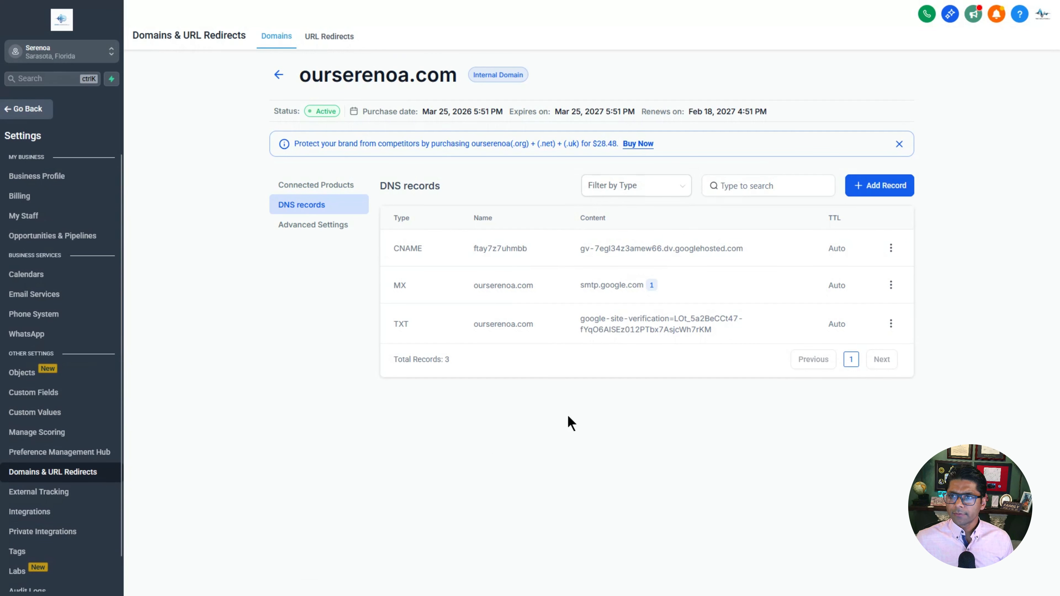
Step: Add a TXT record named google._domainkey with the pasted DKIM key as its content
click(895, 186)
click(428, 270)
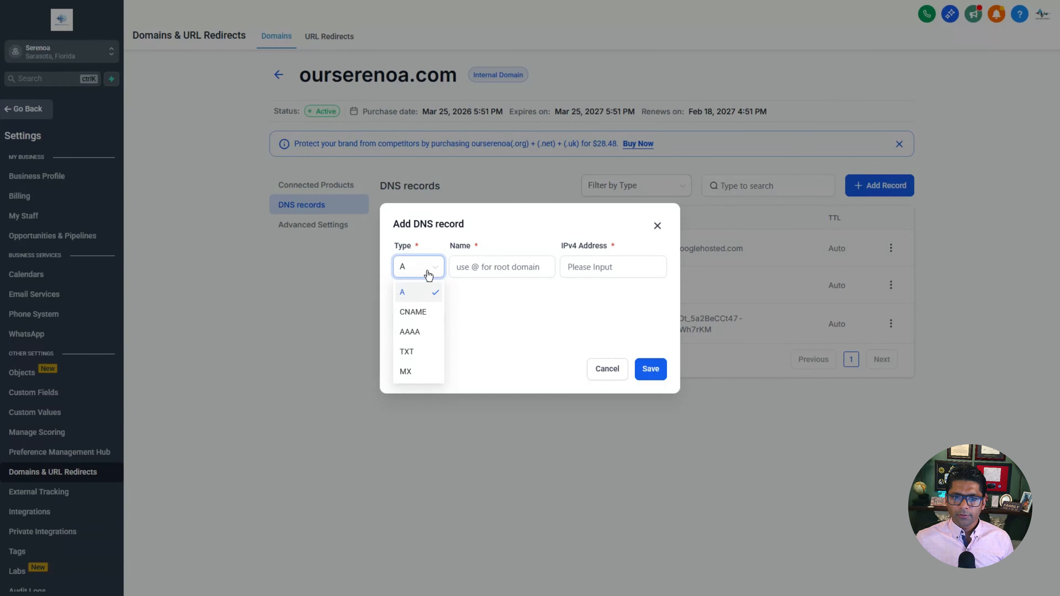
click(407, 351)
click(502, 227)
key(ctrl+v)
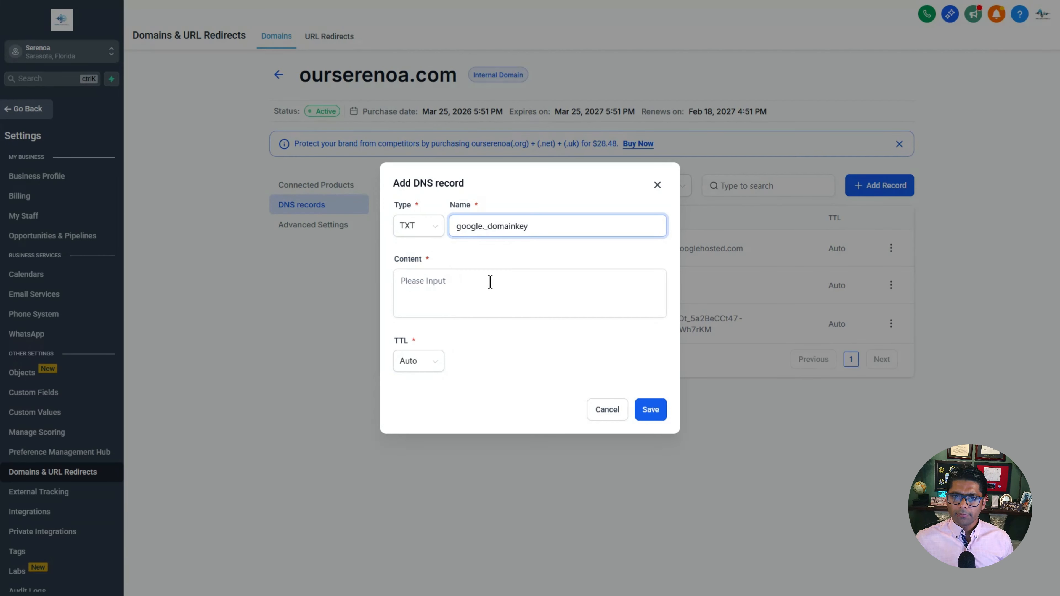
click(491, 282)
click(474, 297)
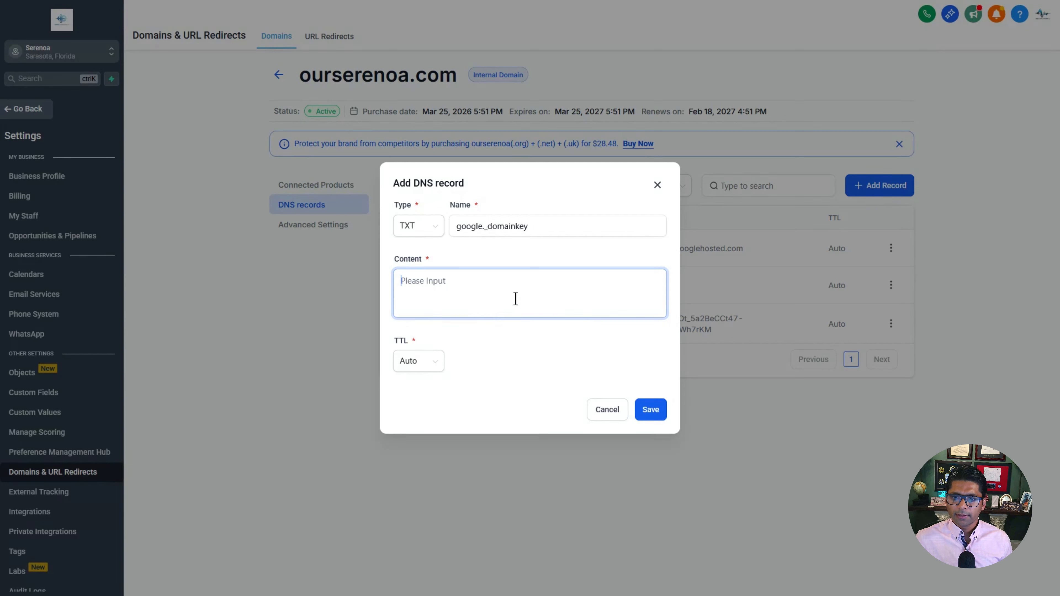
key(ctrl+v)
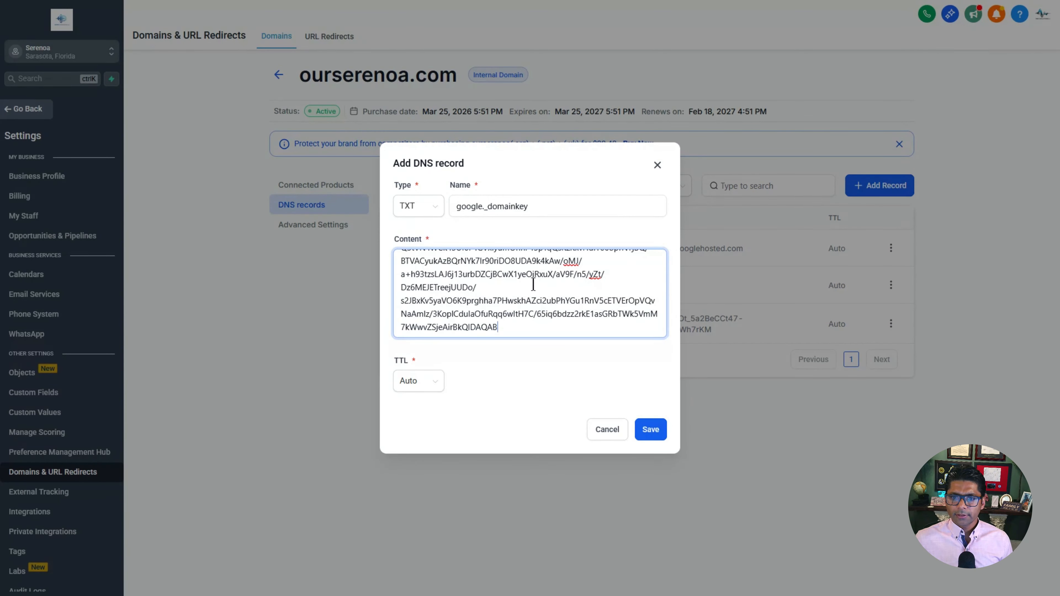
click(654, 431)
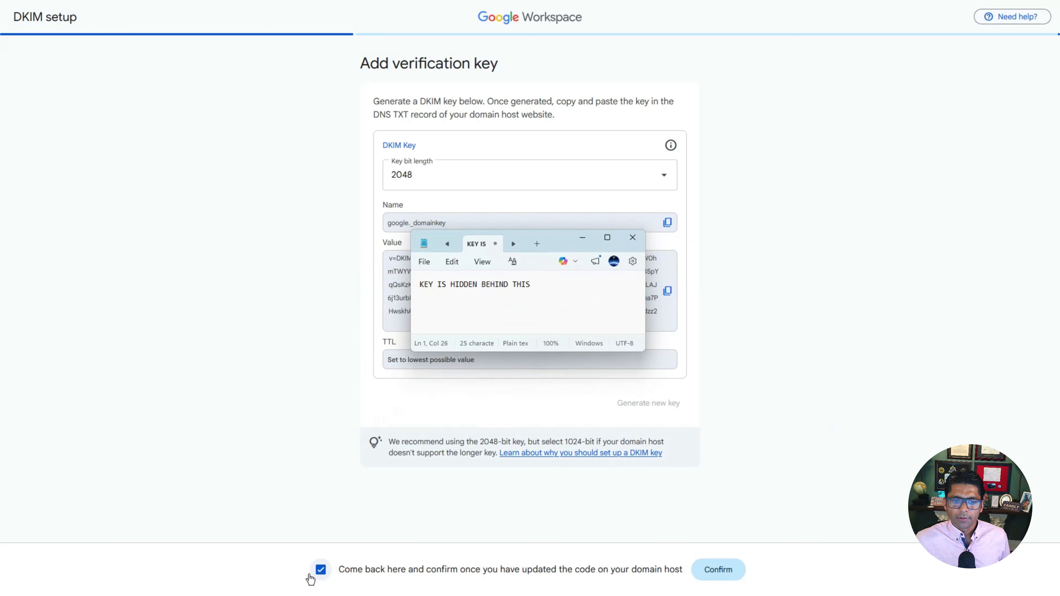
Step: Confirm in Google Workspace that the DKIM key has been added at the domain host
click(718, 570)
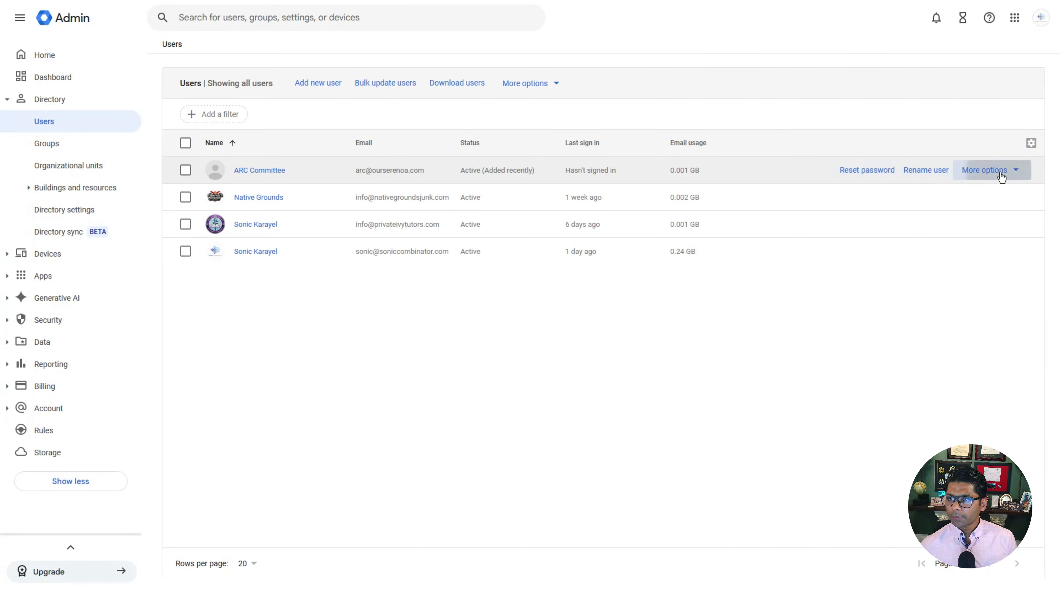
Step: Reset the ARC Committee user's password to a custom one, without forcing a change at sign-in
click(258, 172)
click(215, 217)
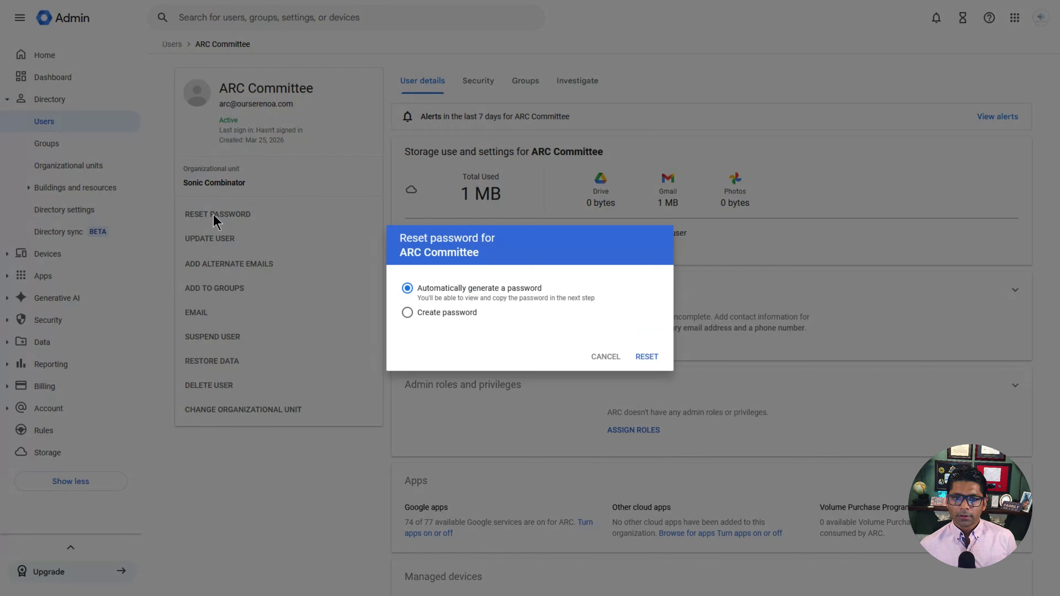
click(407, 312)
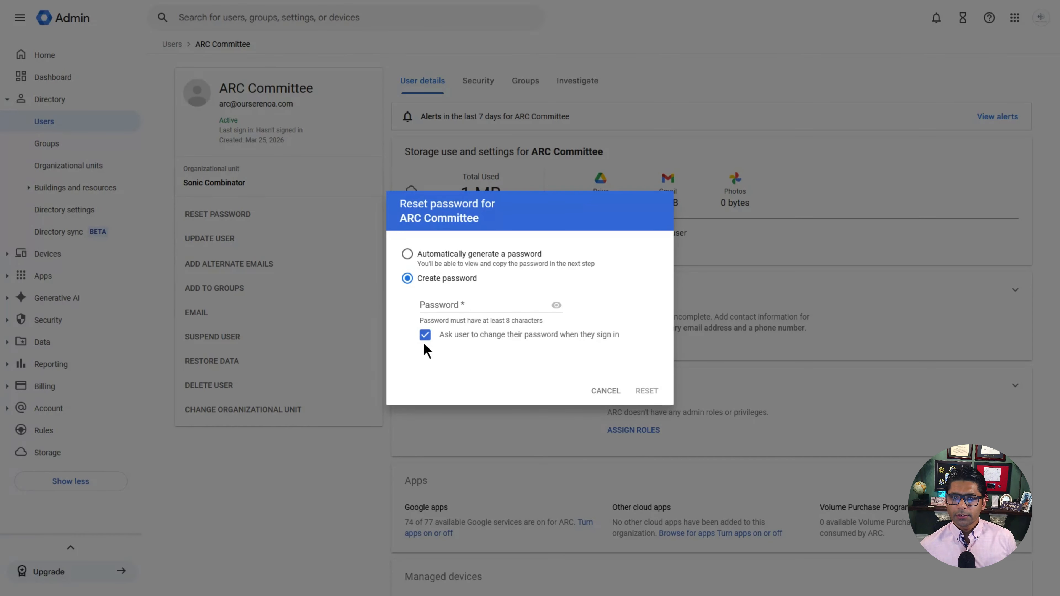
click(426, 339)
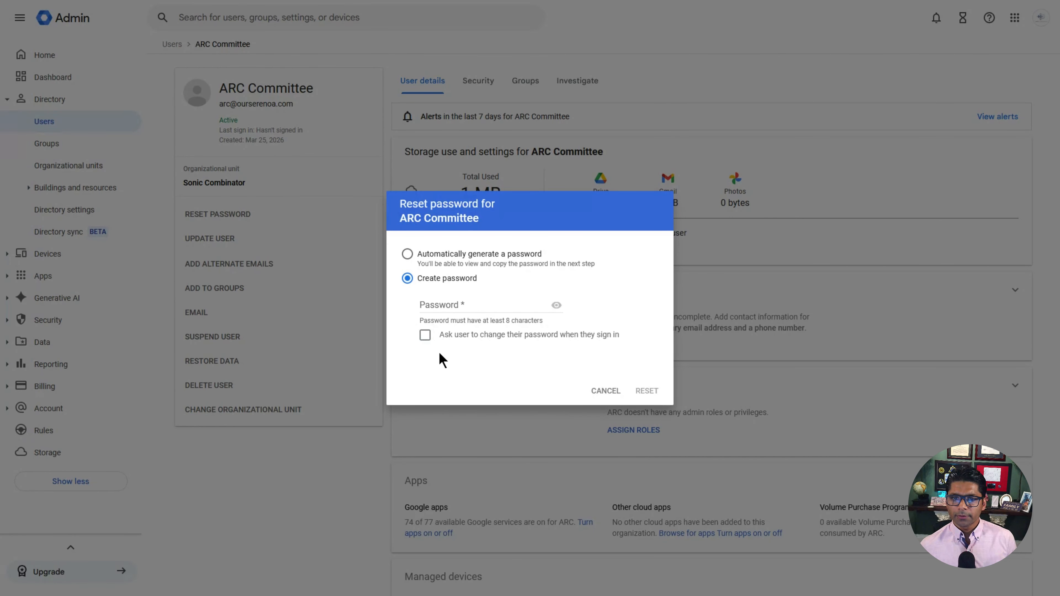
key(shift+Tab)
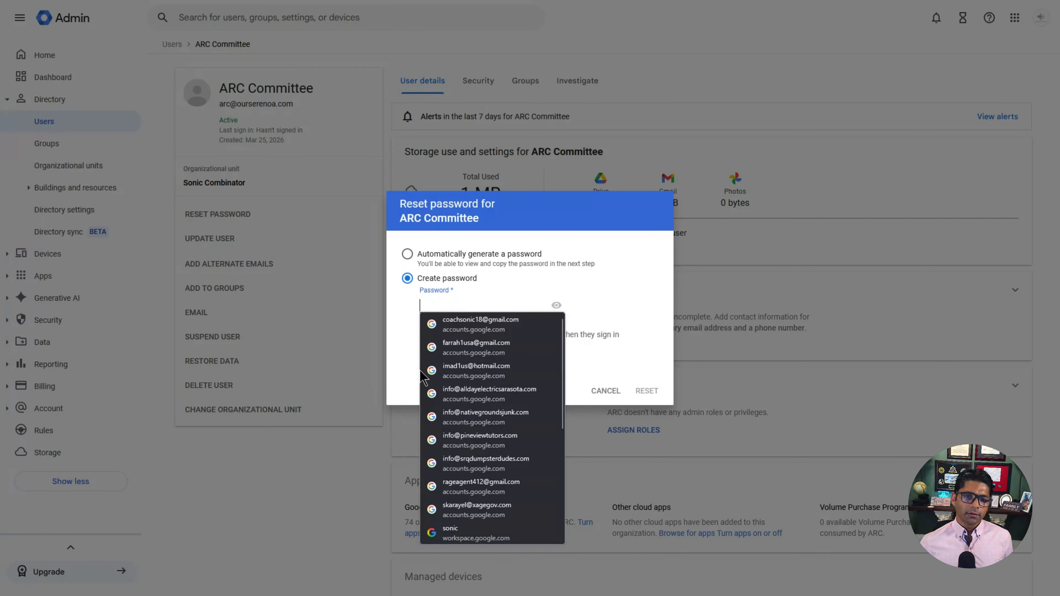
click(404, 370)
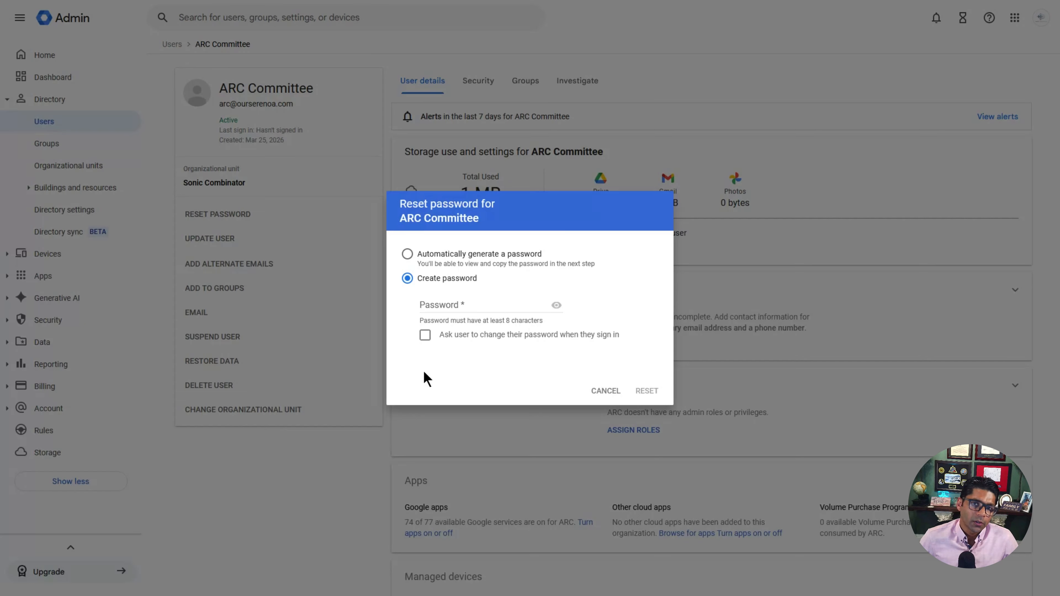
key(ctrl+v)
click(653, 393)
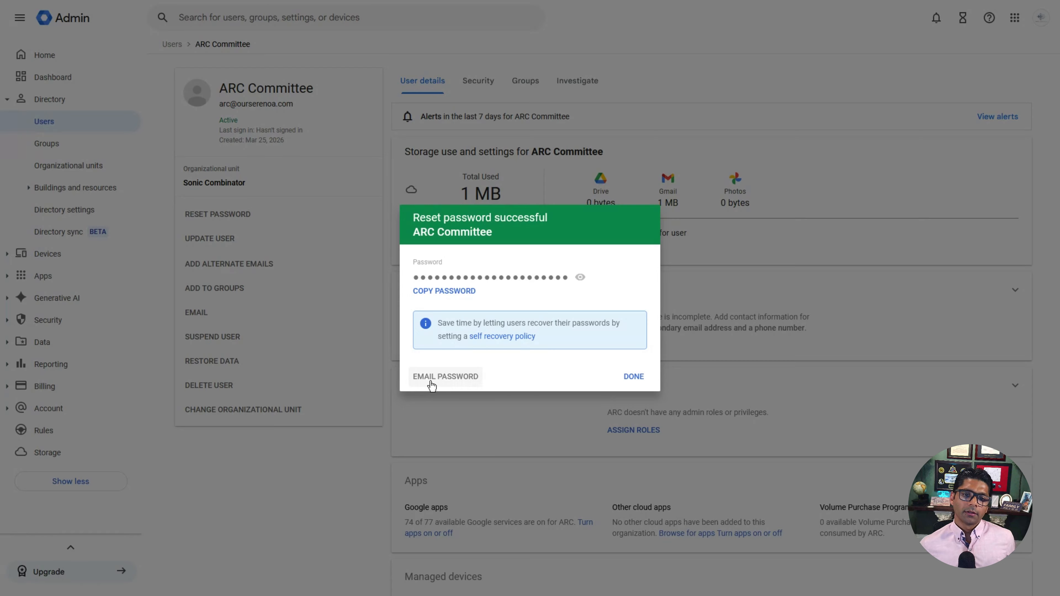
Step: Email the new password to the recipient's address, sending a copy to yourself
click(432, 386)
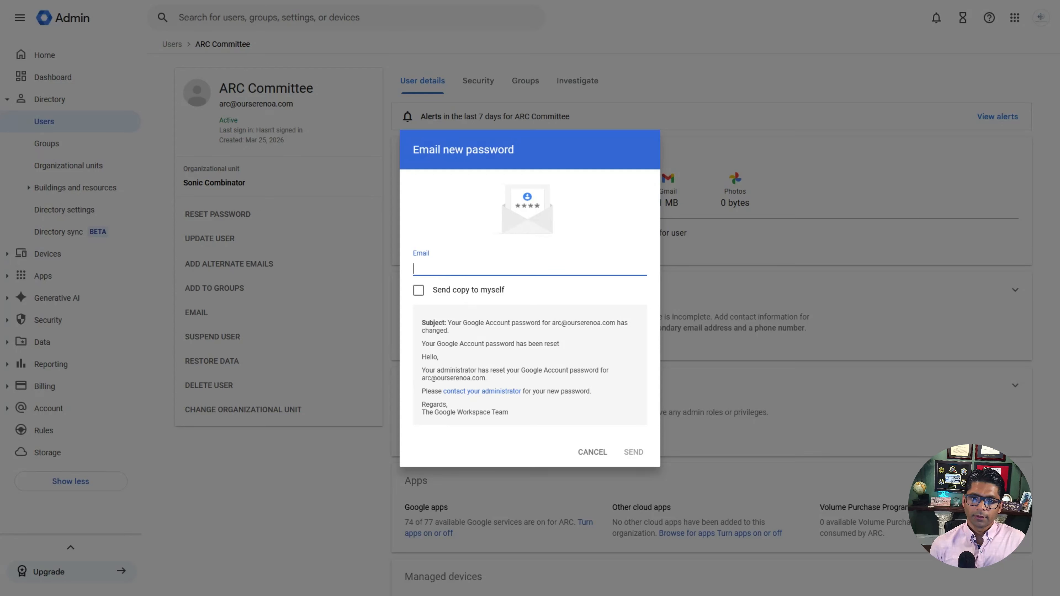
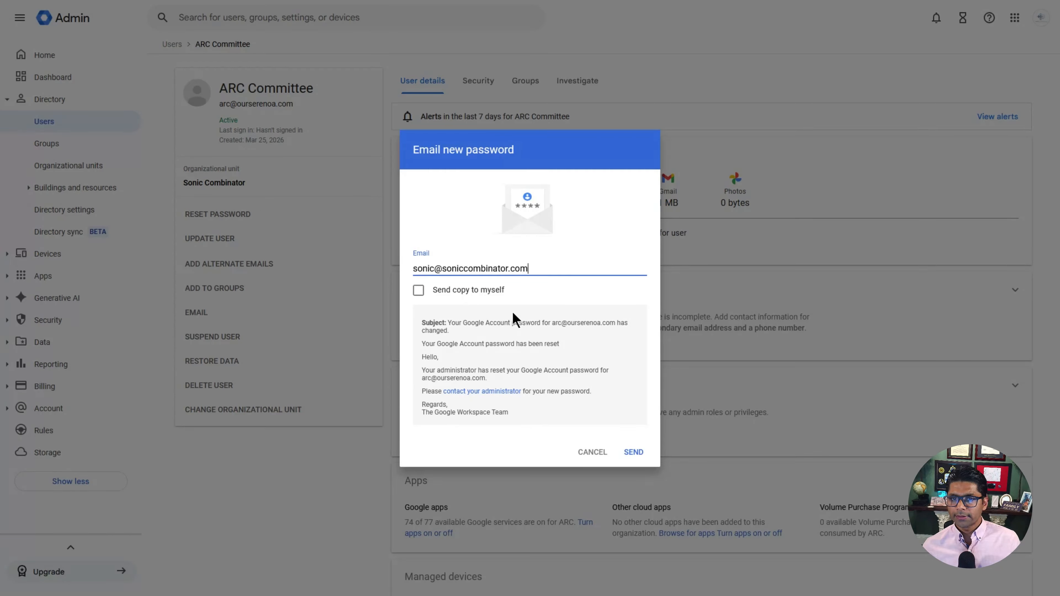
click(419, 292)
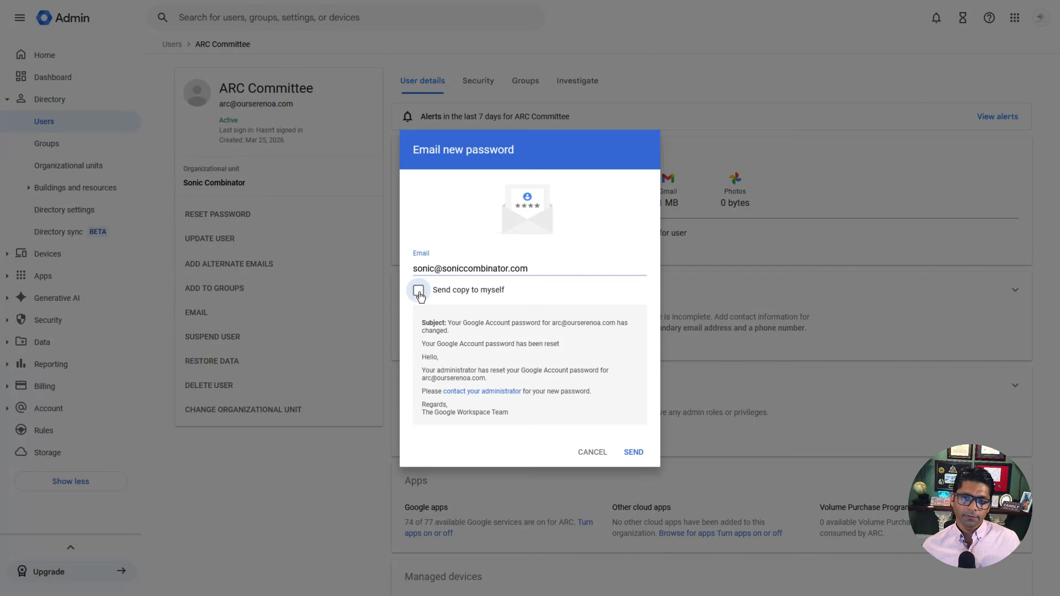
click(633, 452)
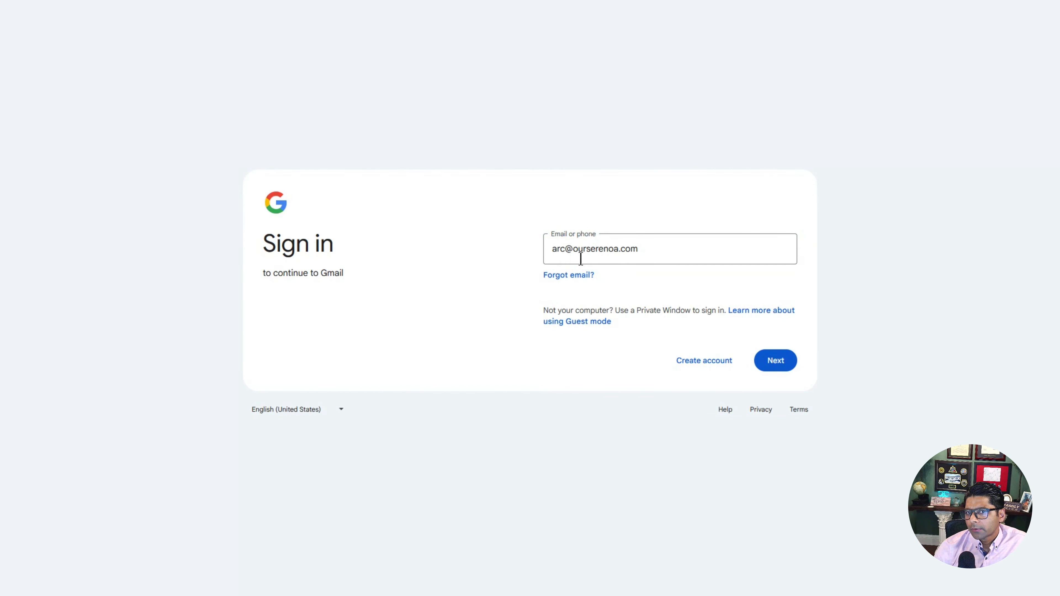
Step: Sign in as the ARC Committee account, accept the terms, and start adding a 2-Step Verification phone
click(774, 361)
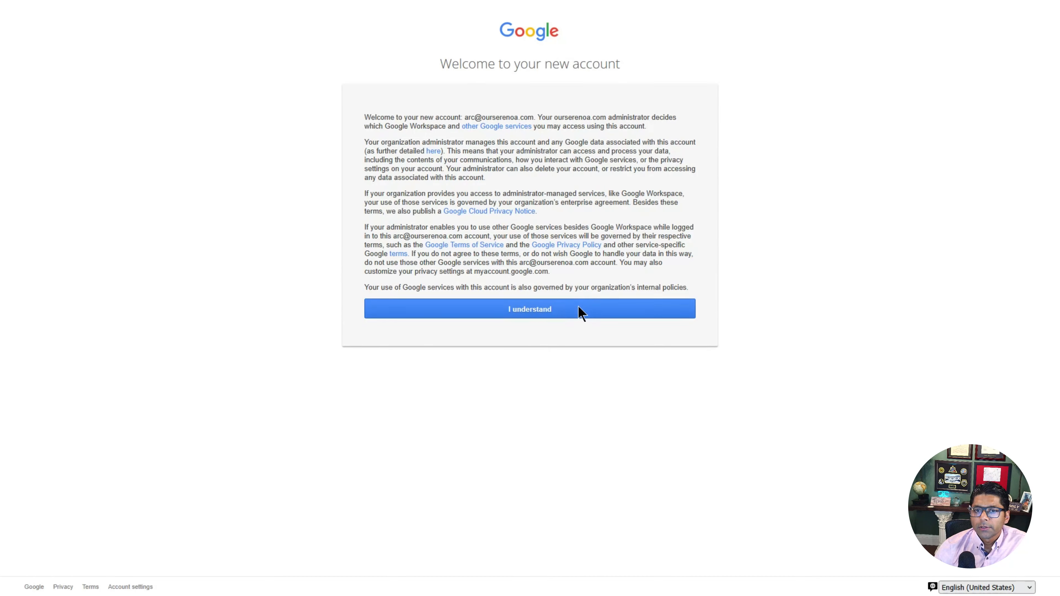
click(538, 312)
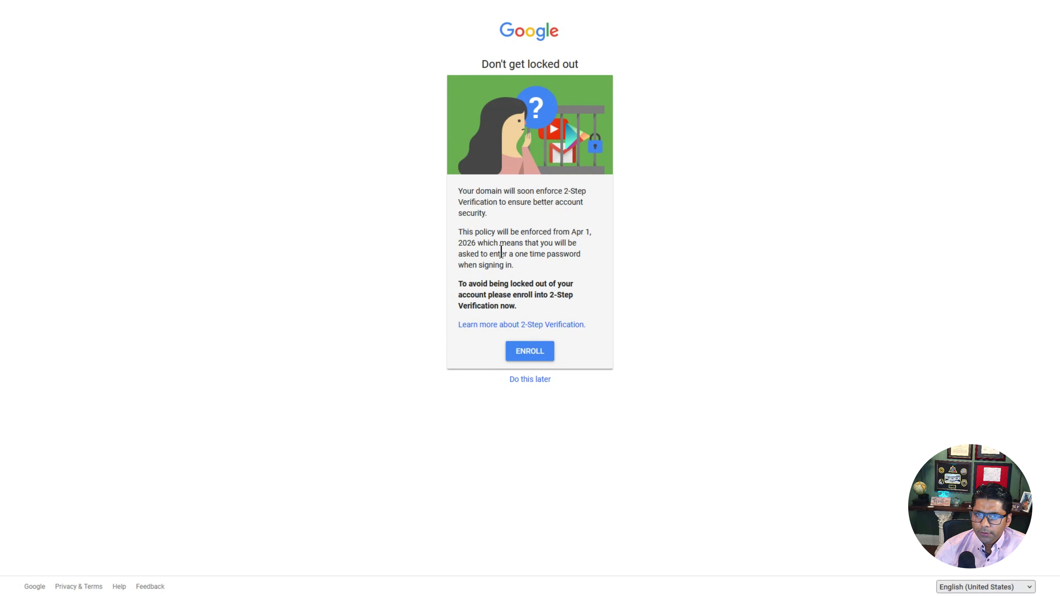
click(541, 354)
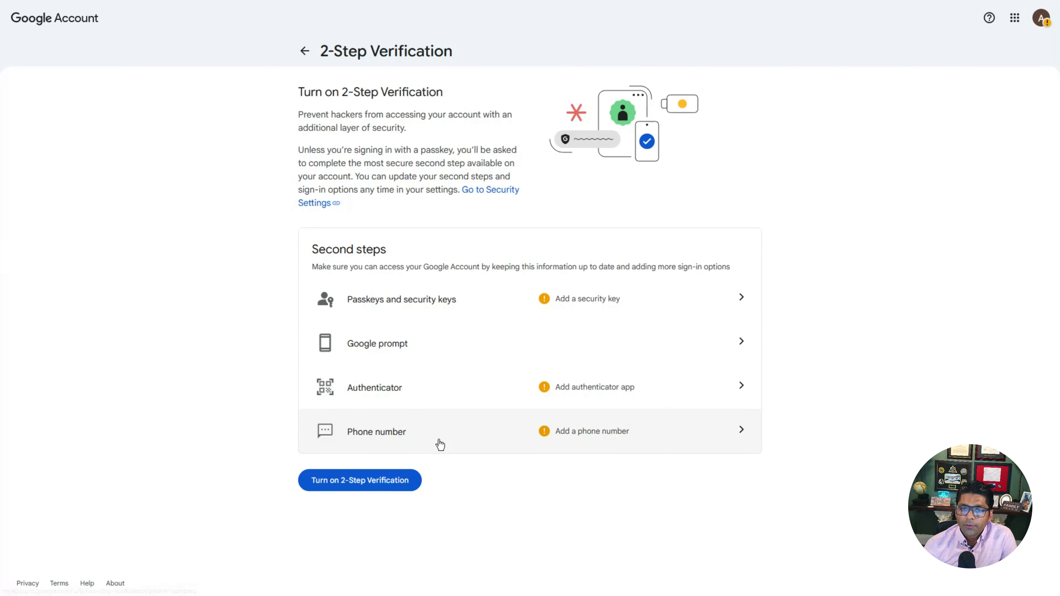
click(675, 438)
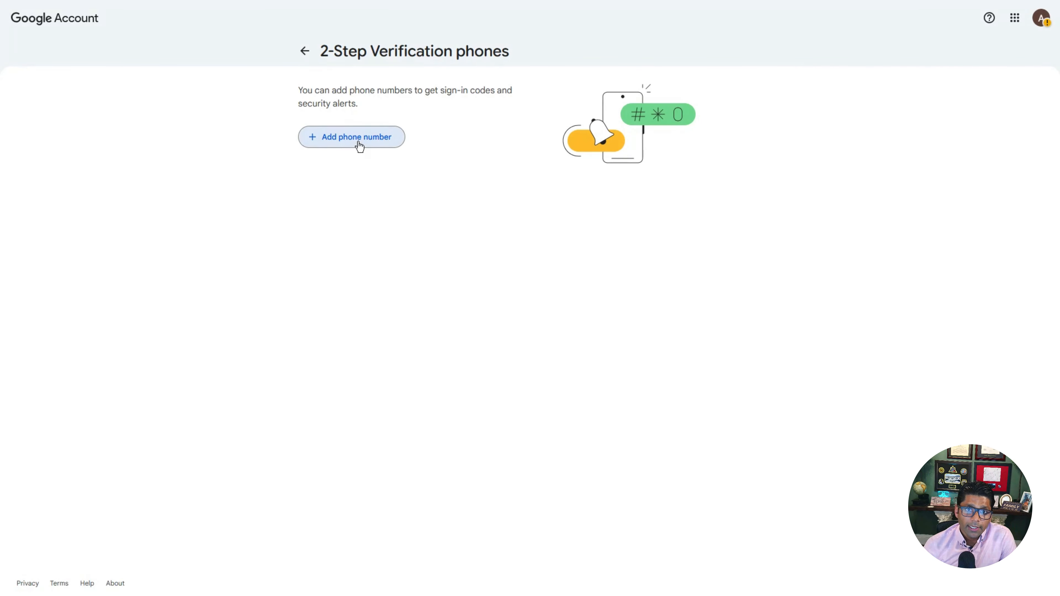
click(357, 142)
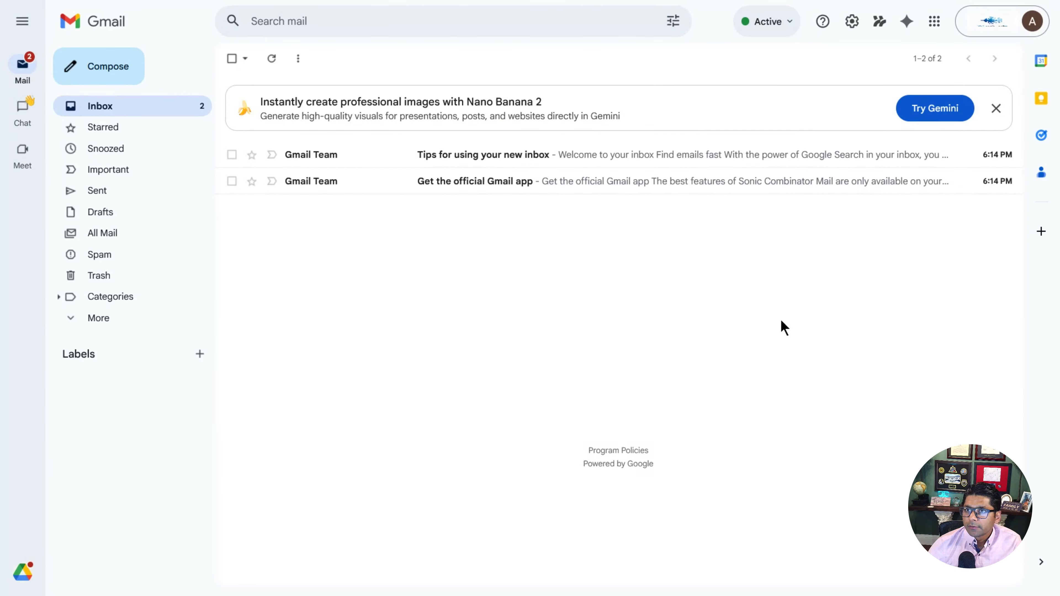
Step: Show the Calendar side panel in Gmail, then launch Google Drive from the Google apps list
click(1041, 62)
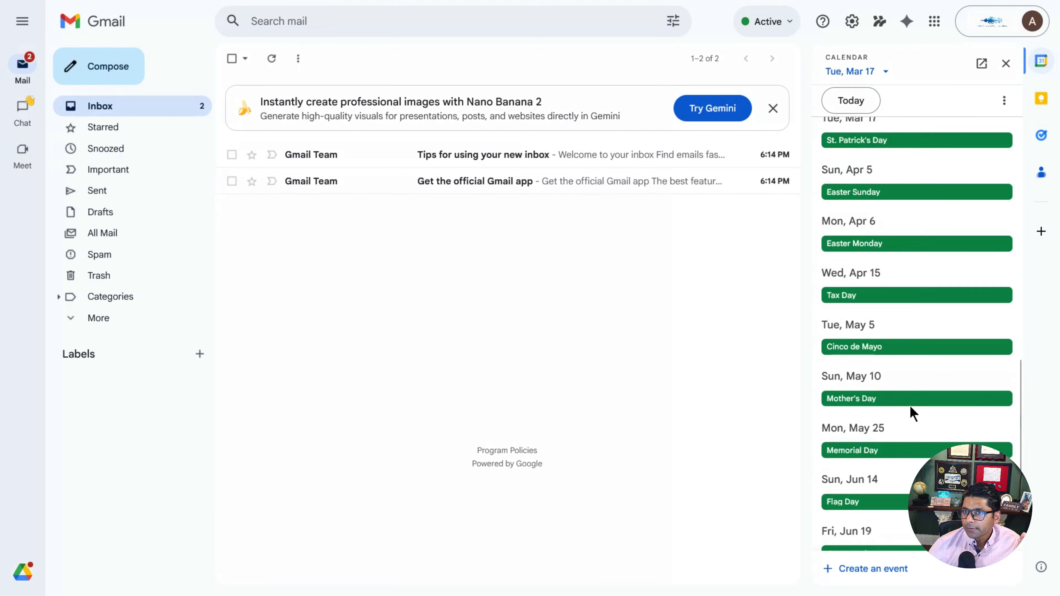
scroll(910, 414, up, 7)
scroll(909, 413, down, 8)
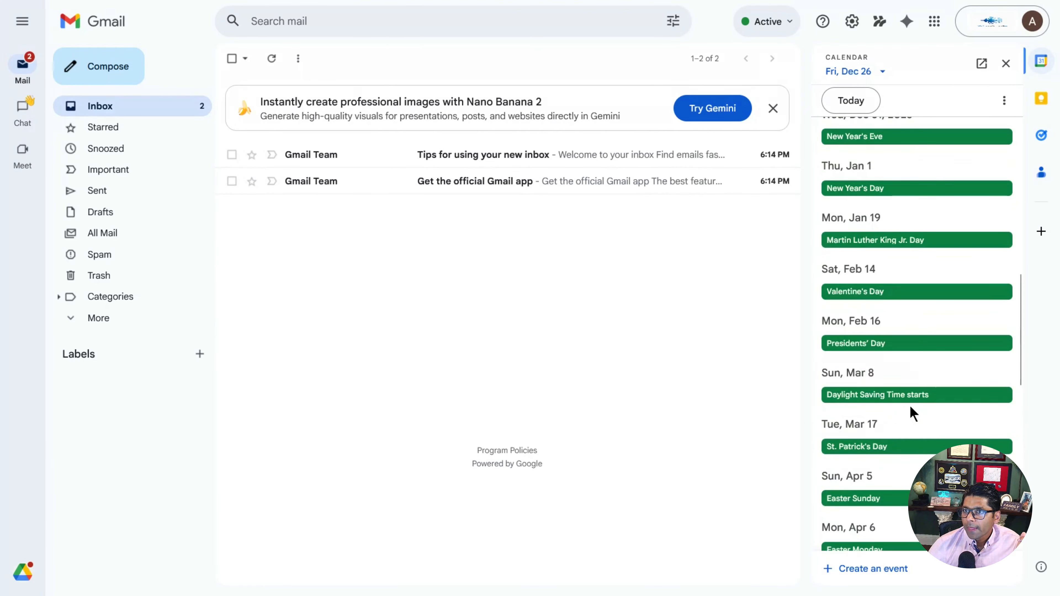
click(934, 22)
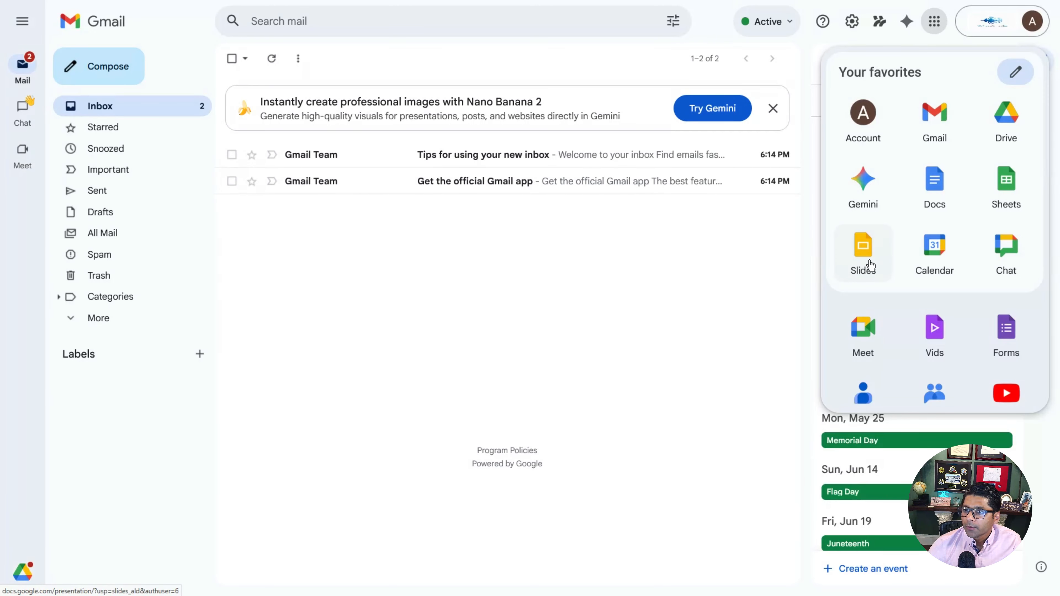
click(1010, 125)
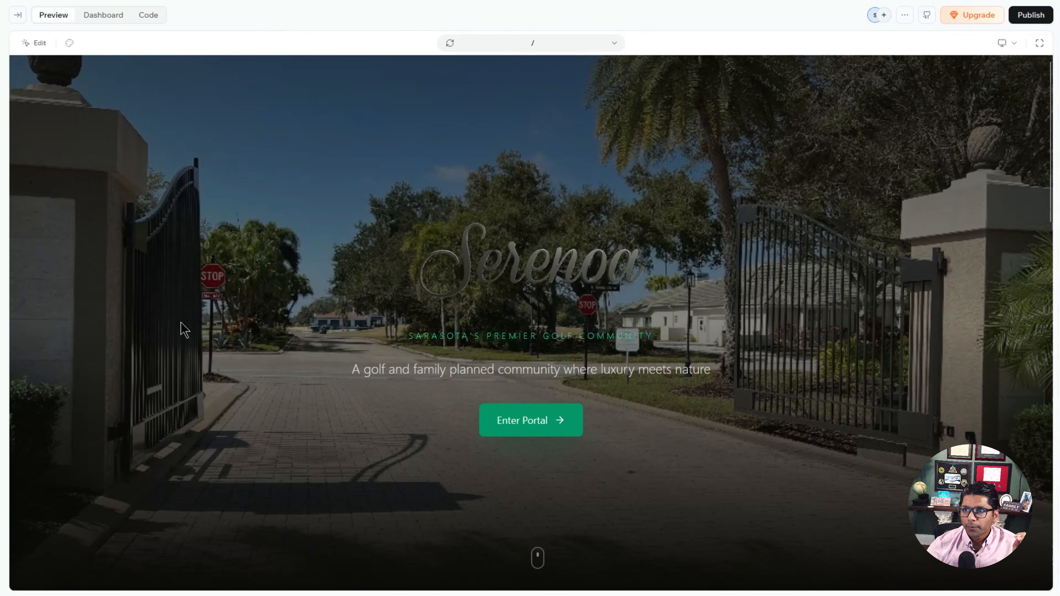
Step: Enter the Serenoa portal, go to the ARC Submissions page, and scroll through the ARC Submission Form
click(541, 430)
click(533, 73)
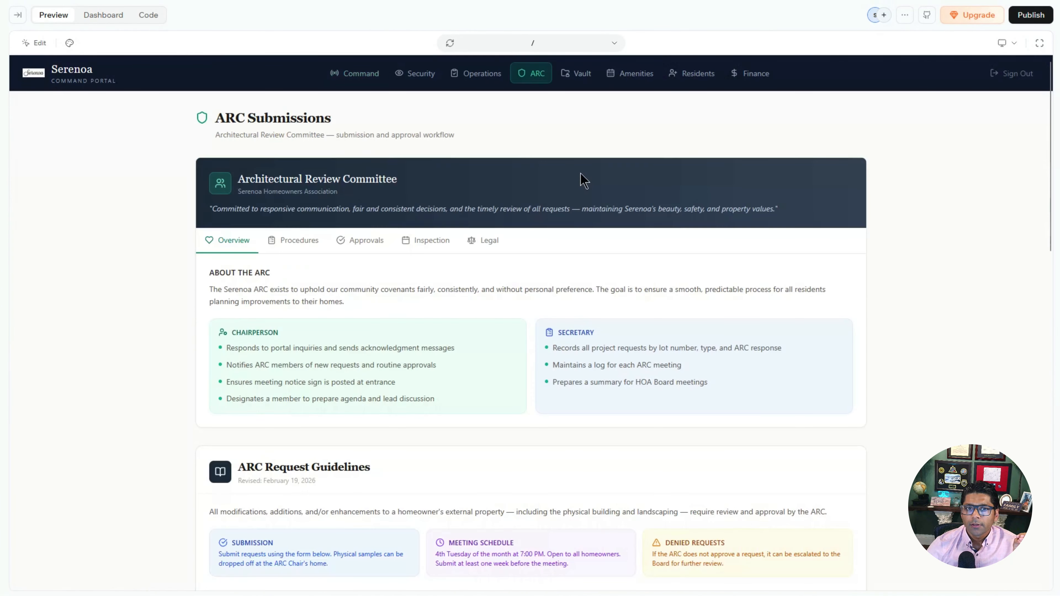
scroll(590, 371, down, 10)
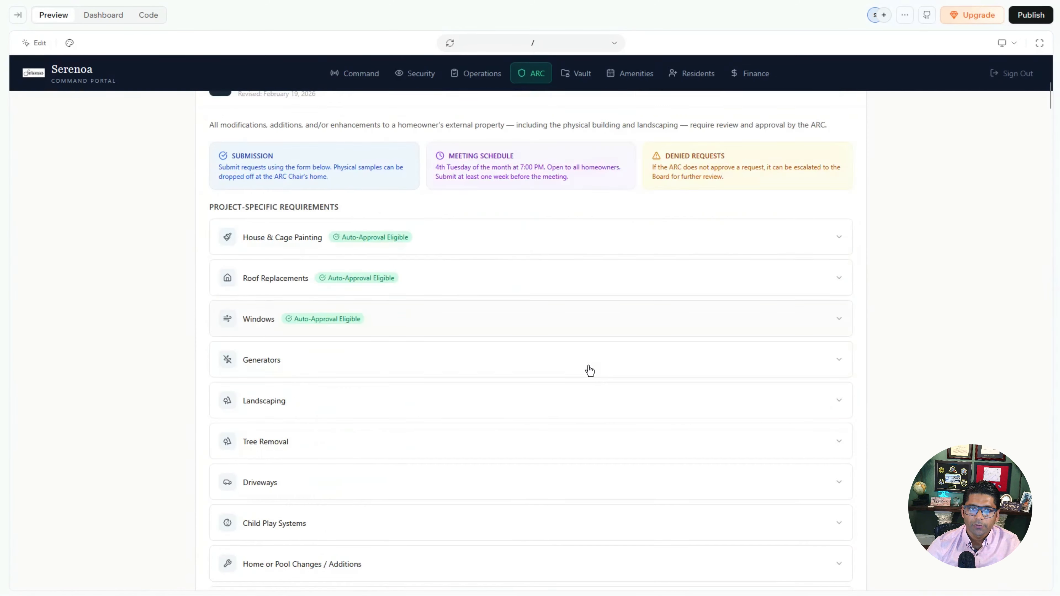
scroll(590, 371, down, 10)
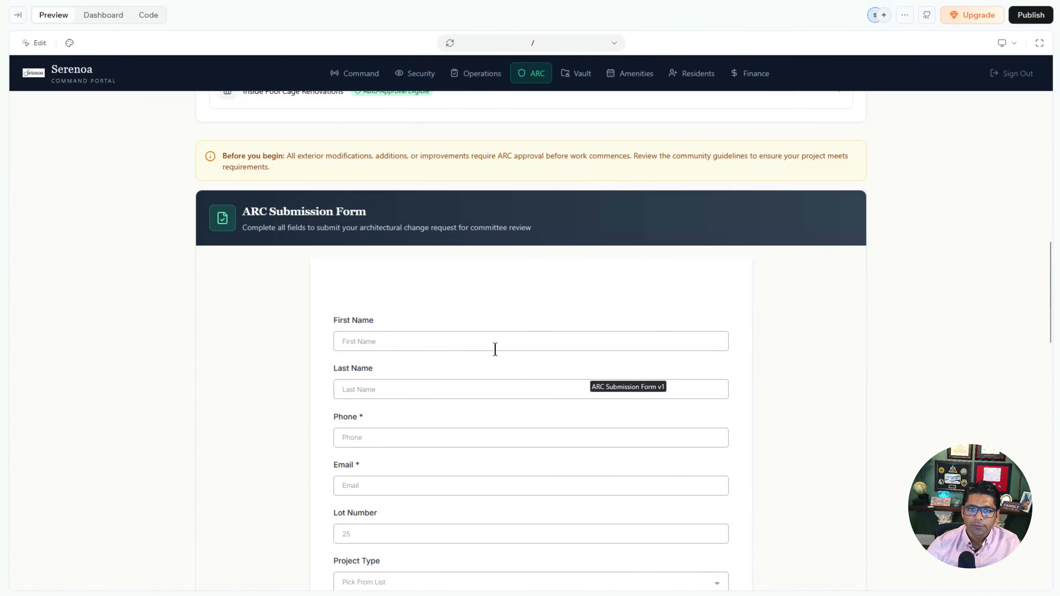
scroll(477, 347, down, 4)
scroll(502, 428, down, 10)
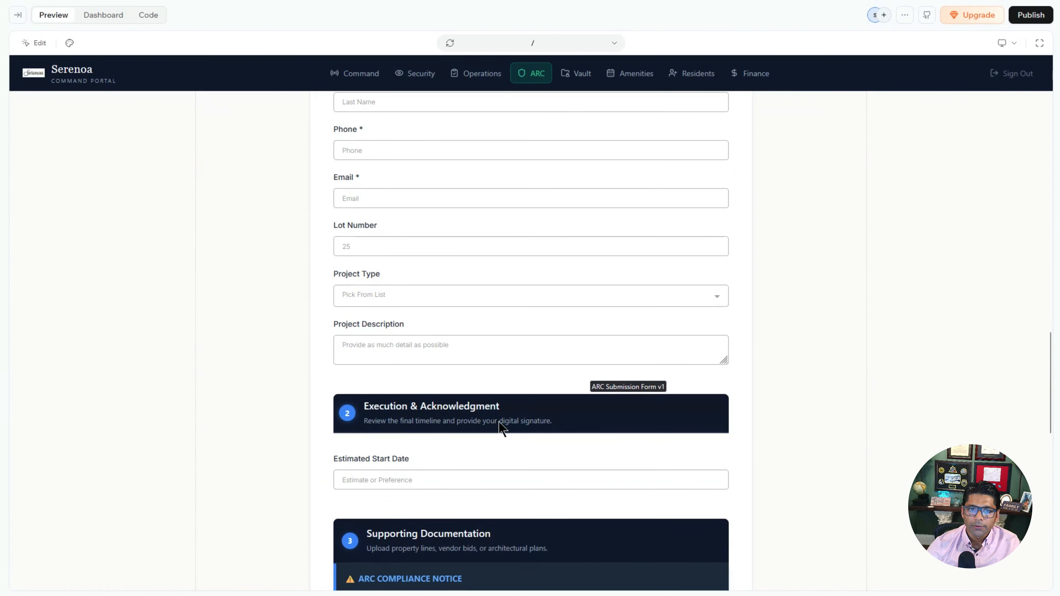
scroll(500, 425, down, 8)
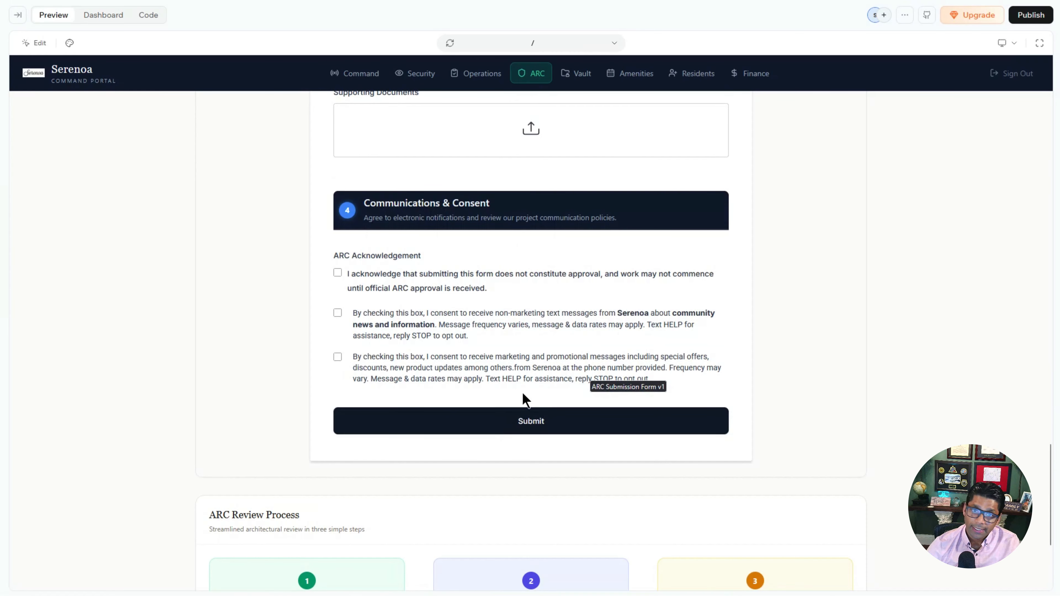
scroll(534, 378, up, 3)
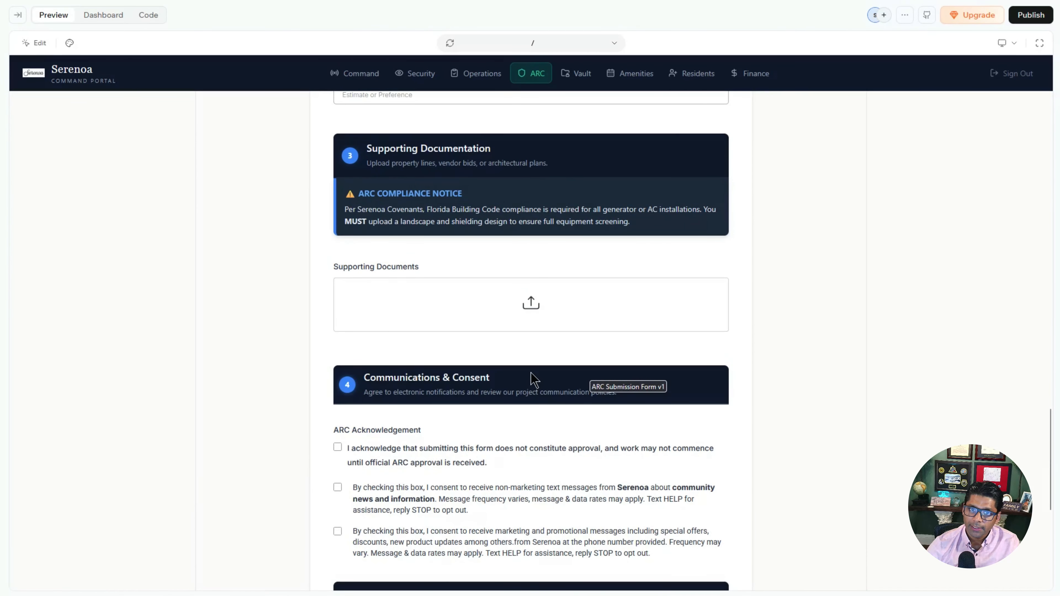
scroll(535, 378, up, 15)
scroll(535, 372, down, 15)
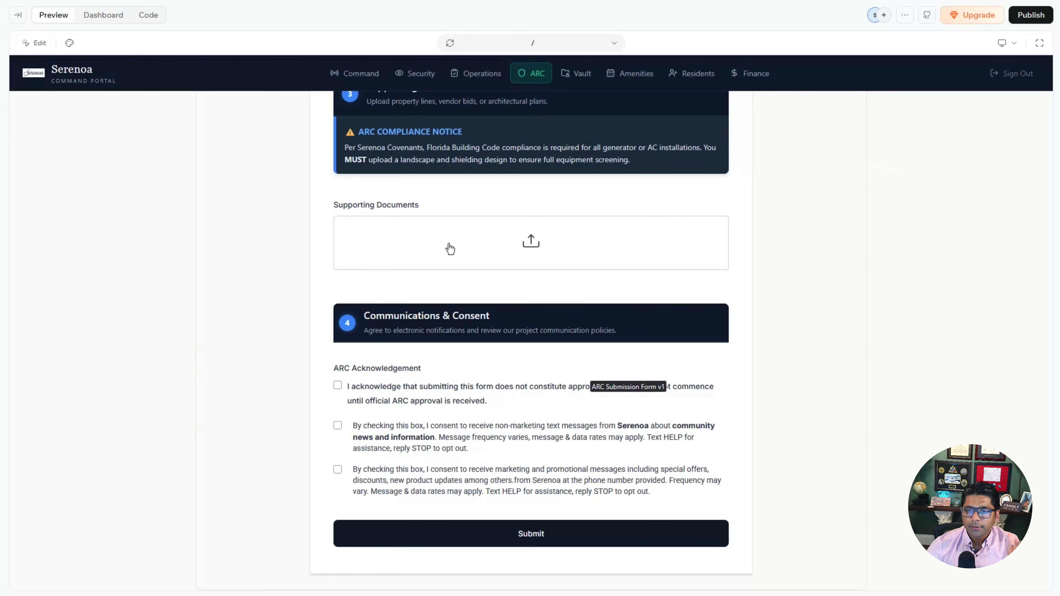
scroll(639, 438, up, 20)
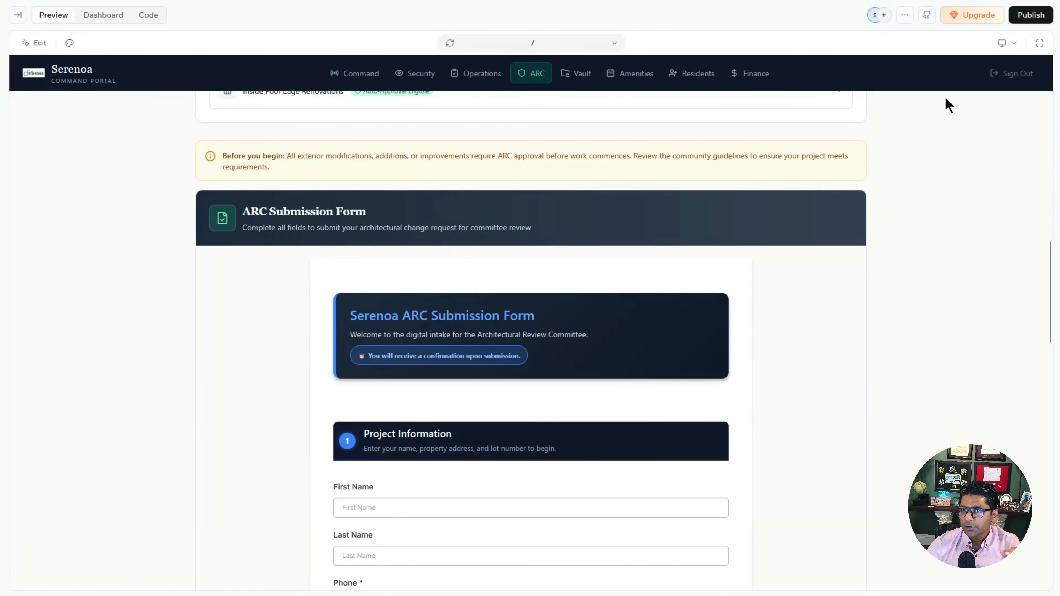
scroll(781, 346, up, 4)
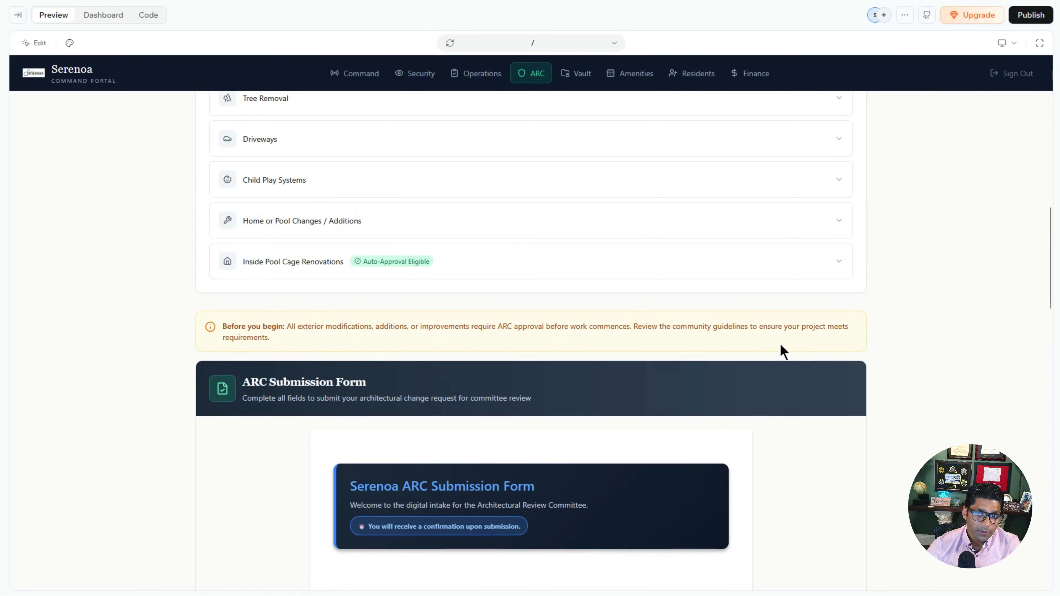
scroll(781, 351, up, 14)
scroll(783, 352, down, 20)
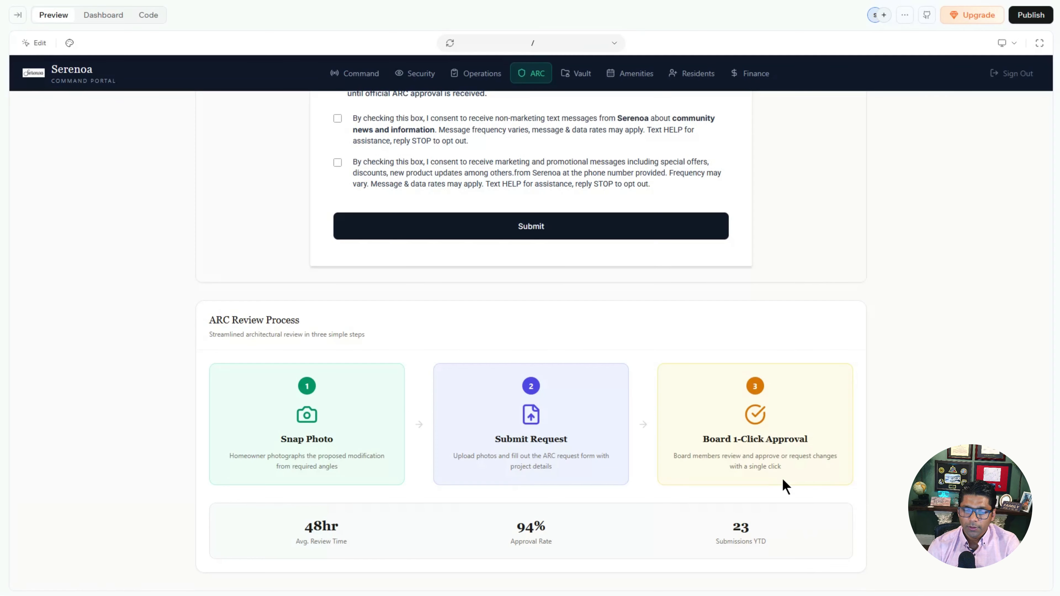
scroll(722, 324, up, 20)
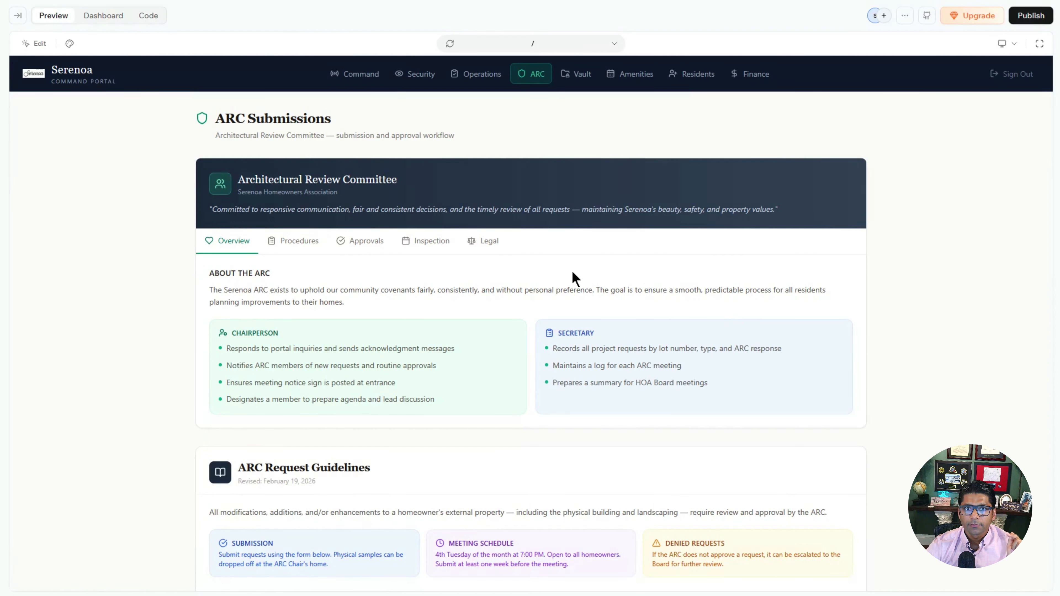
Step: Add ourserenoa.com as a custom domain from the Base44 app dashboard
click(1031, 15)
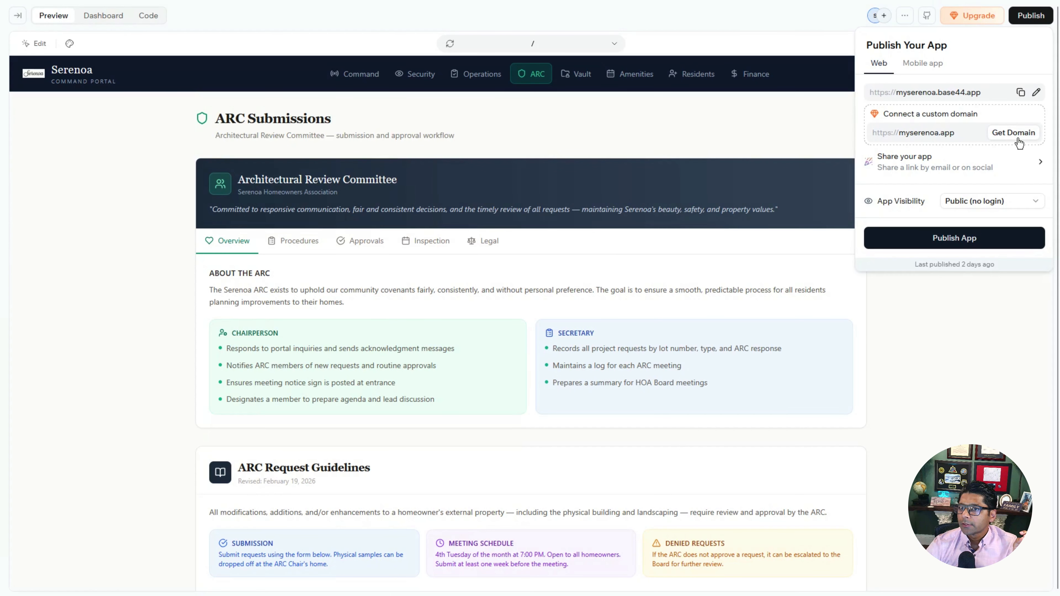
click(576, 256)
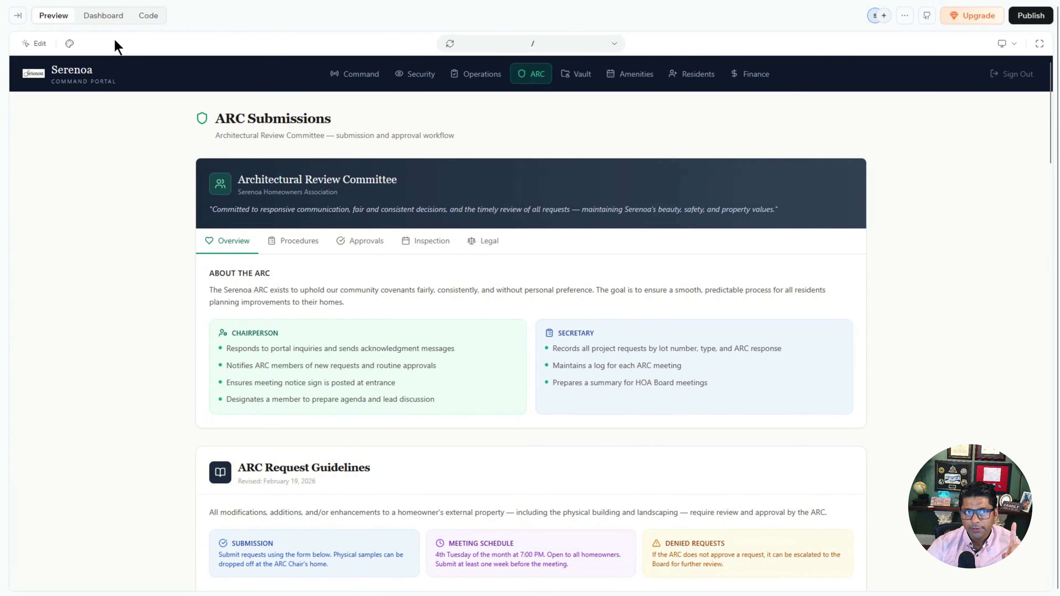
click(99, 19)
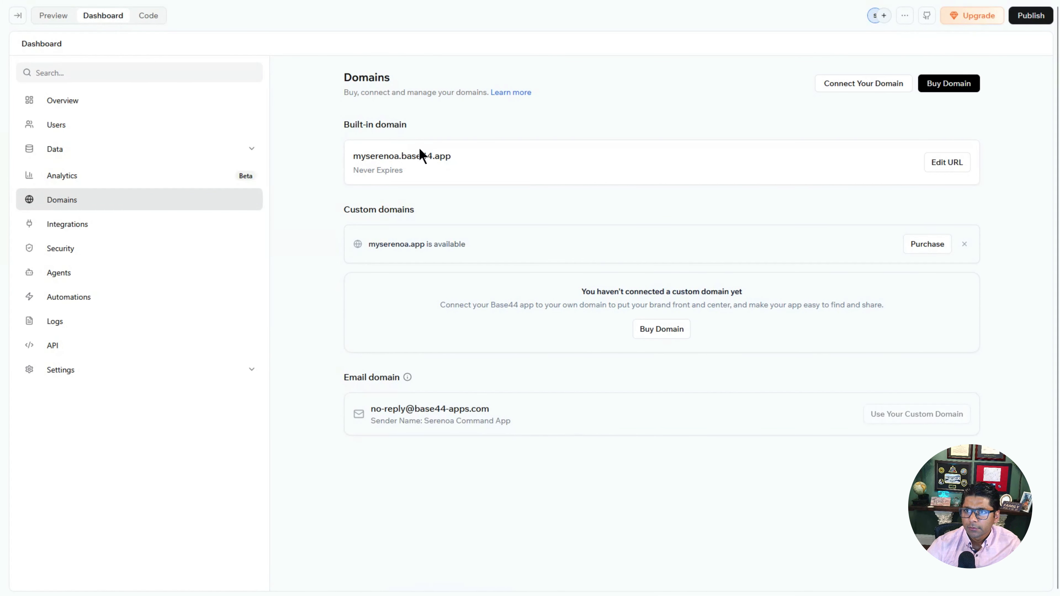
click(875, 89)
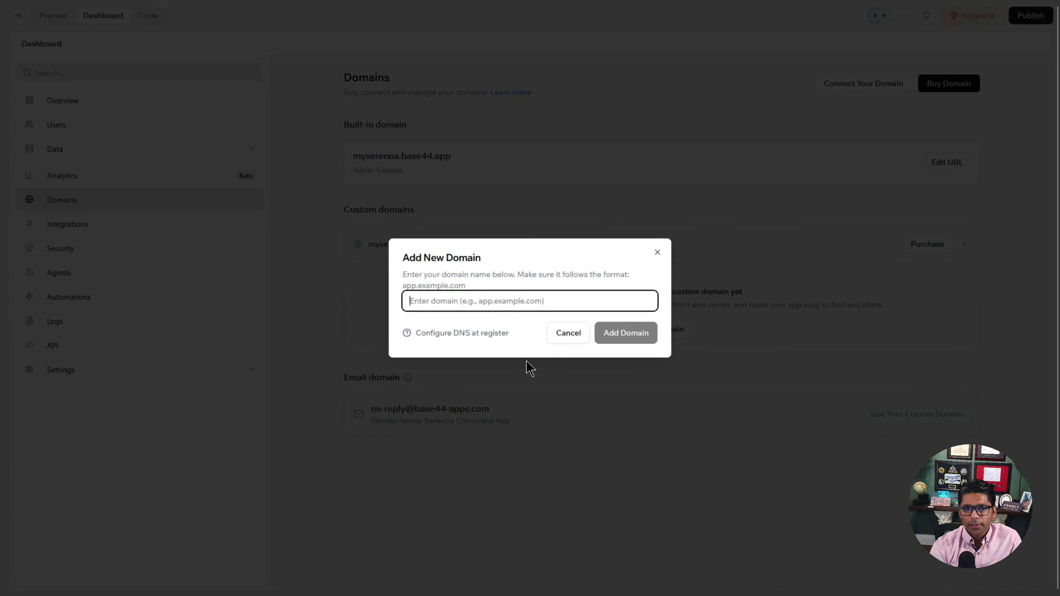
text(ourser)
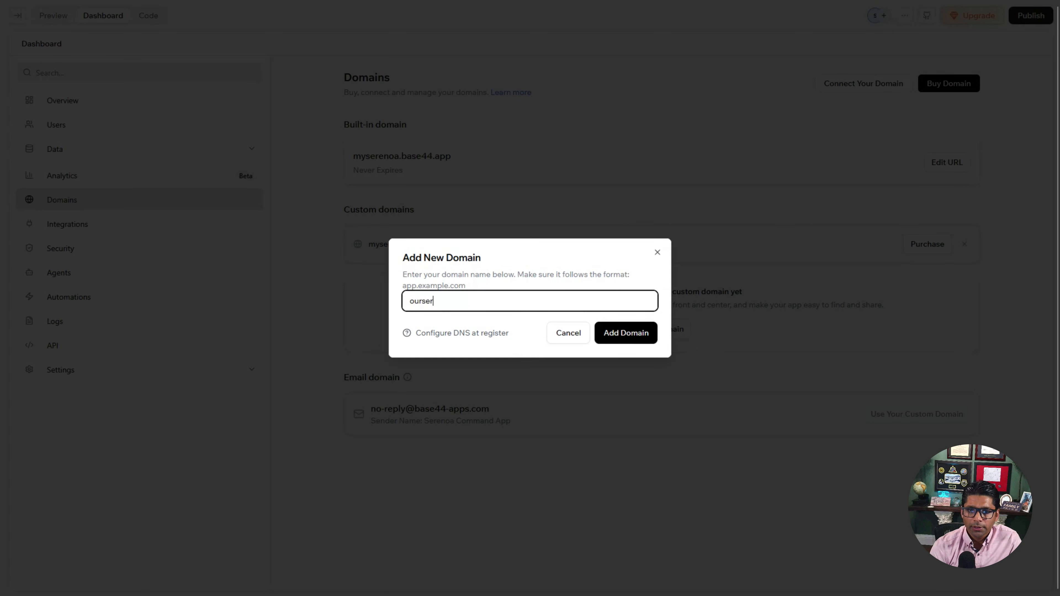
text(enoa.com)
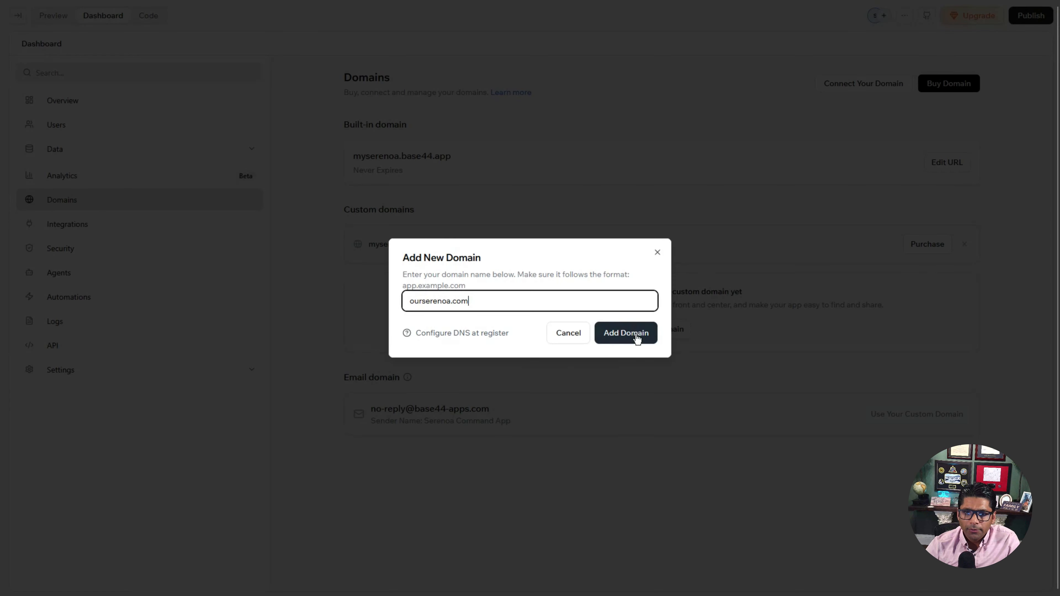
click(635, 332)
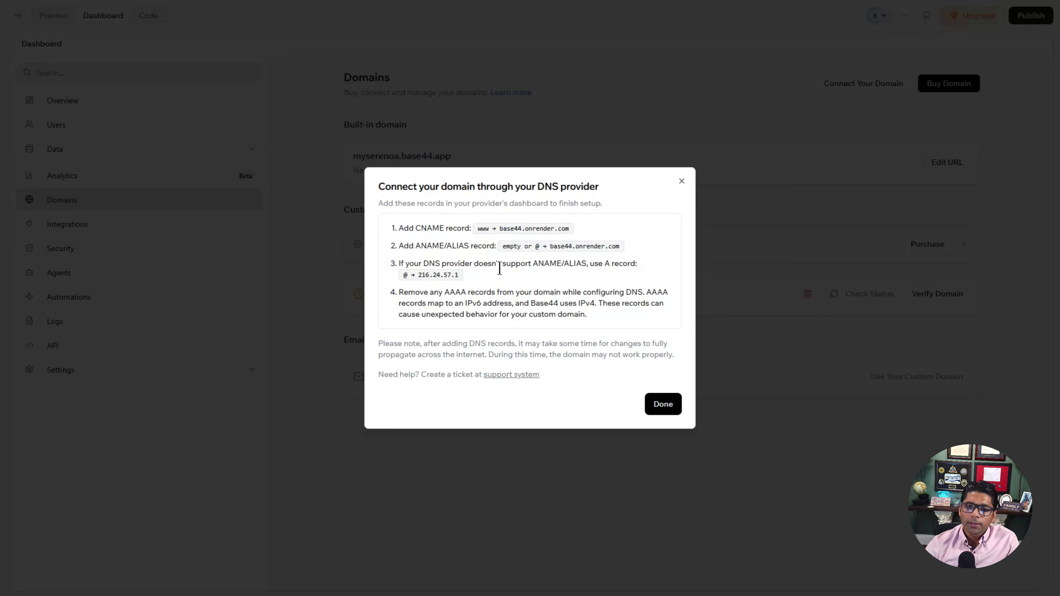
Step: Copy the A record address 216.24.57.1 and the base44.onrender.com CNAME target from the DNS instructions
drag(462, 228, 517, 289)
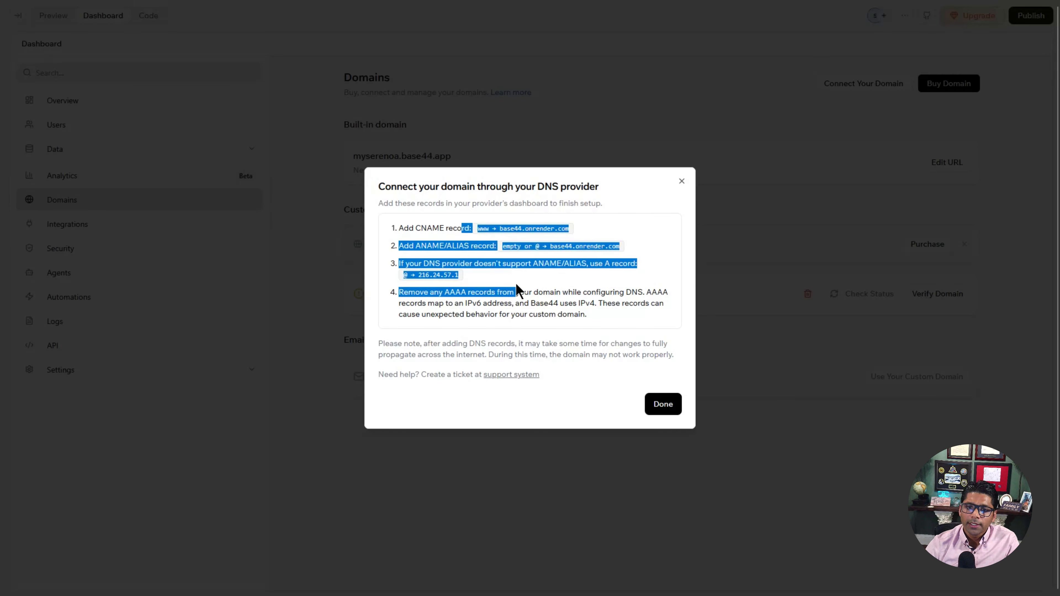
click(517, 285)
drag(418, 275, 465, 278)
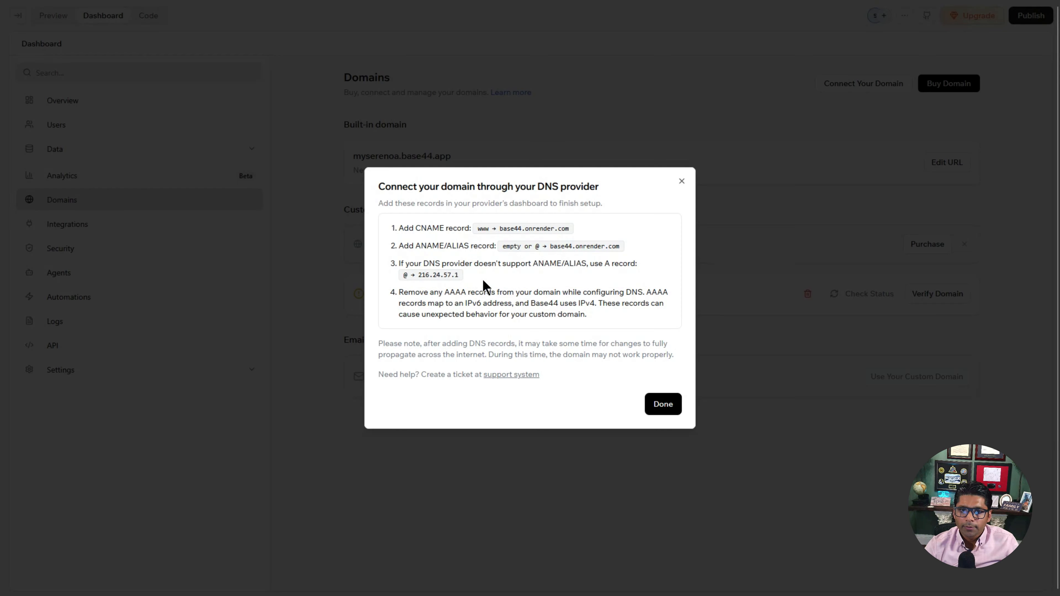
drag(500, 230, 587, 230)
key(ctrl+c)
click(587, 230)
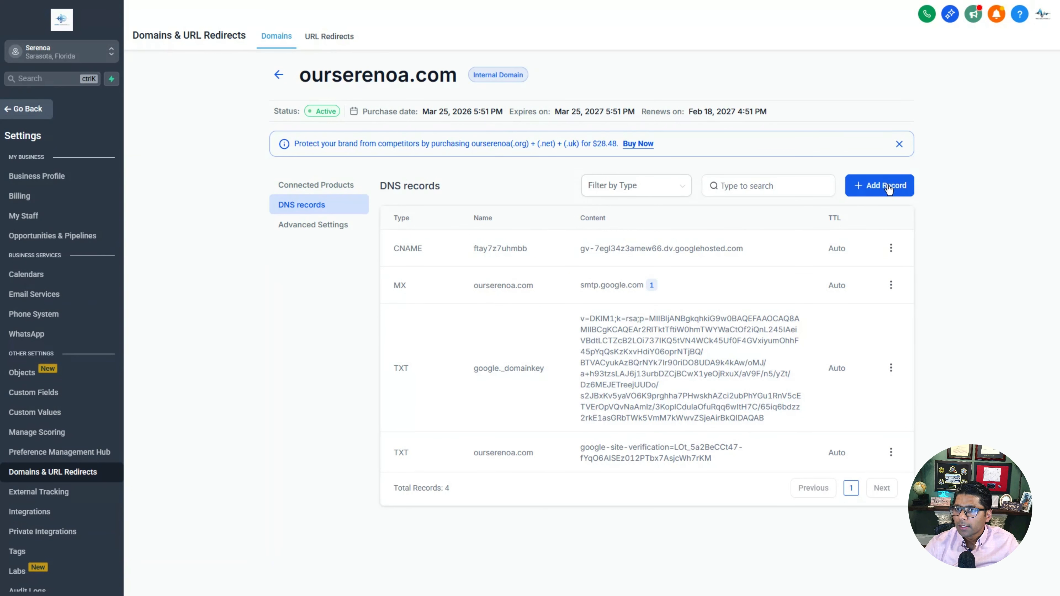
Step: Add a CNAME DNS record for www pointing to base44.onrender.com
click(889, 189)
click(485, 268)
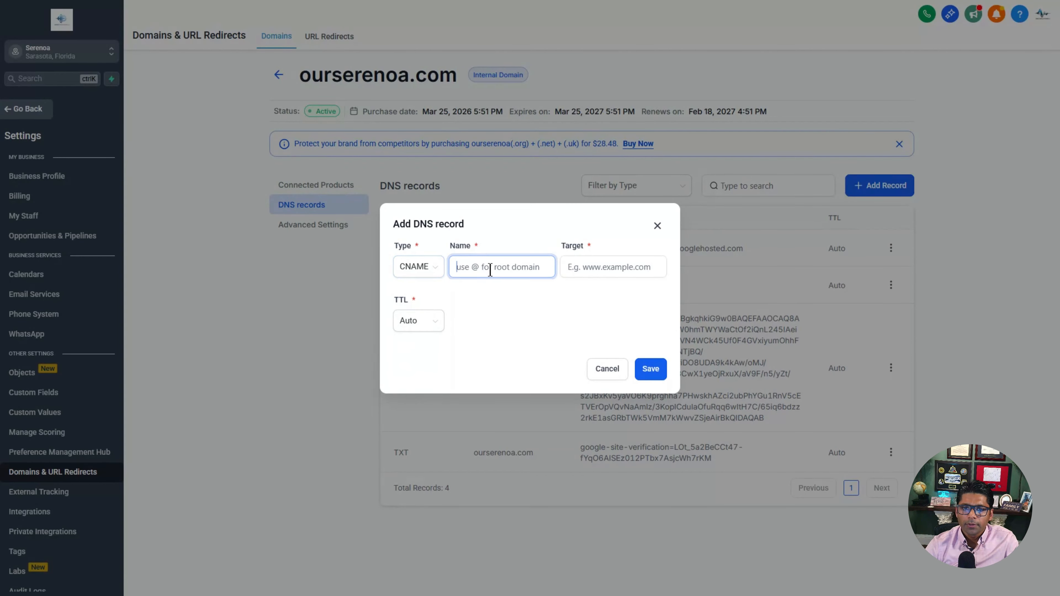
text(www)
click(589, 270)
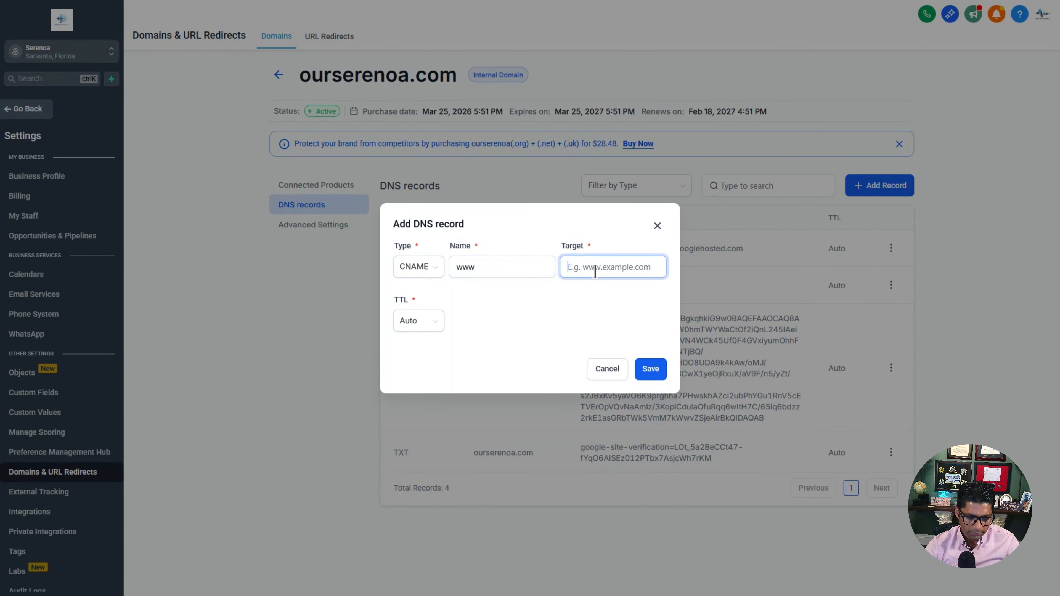
key(ctrl+v)
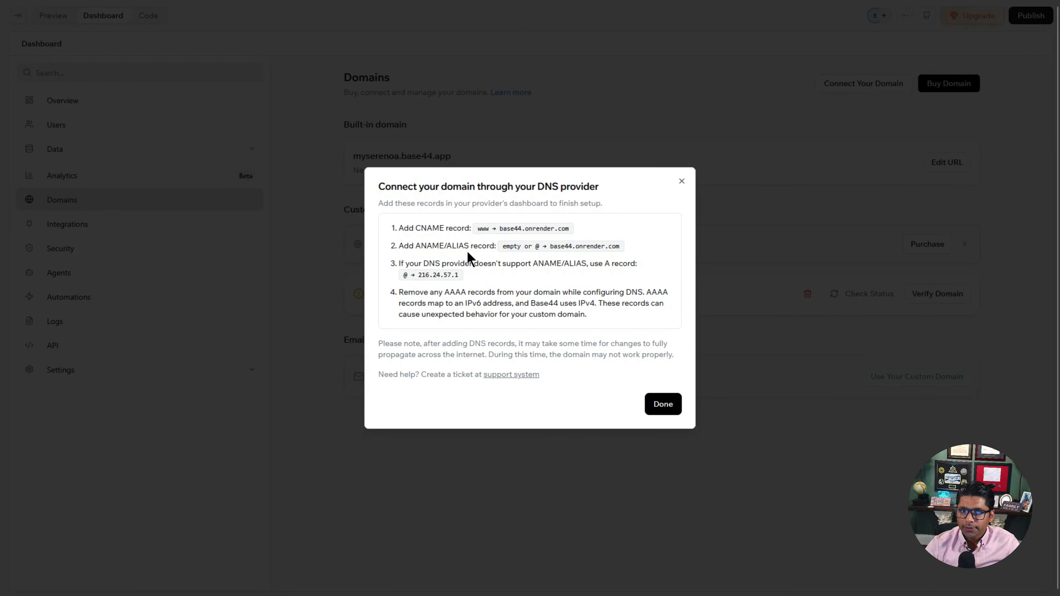
drag(438, 246, 568, 246)
click(531, 263)
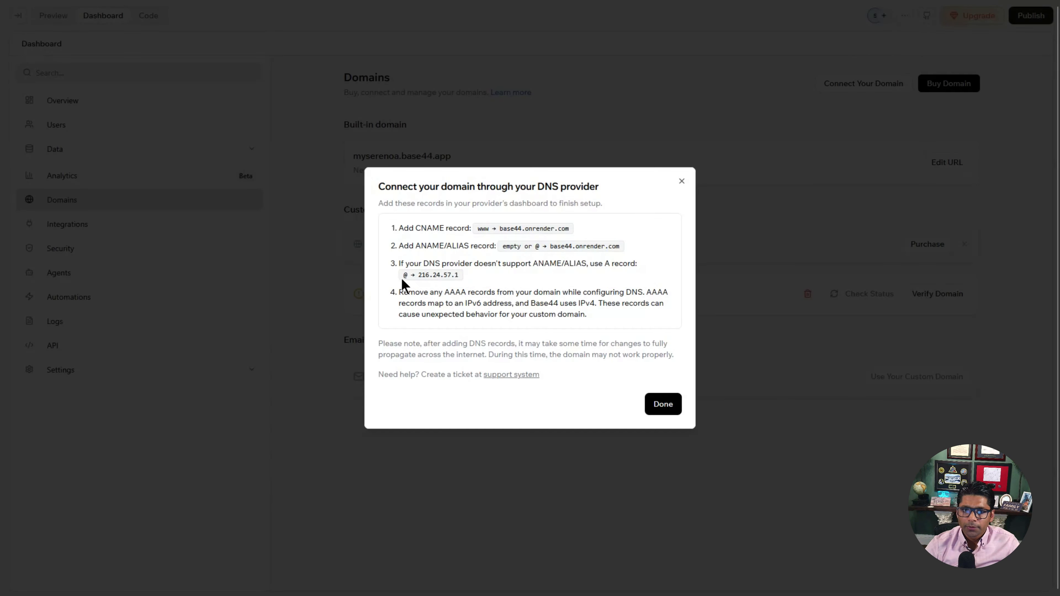
Step: Add and save a root A record @ pointing to 216.24.57.1
drag(420, 276, 461, 279)
key(ctrl+c)
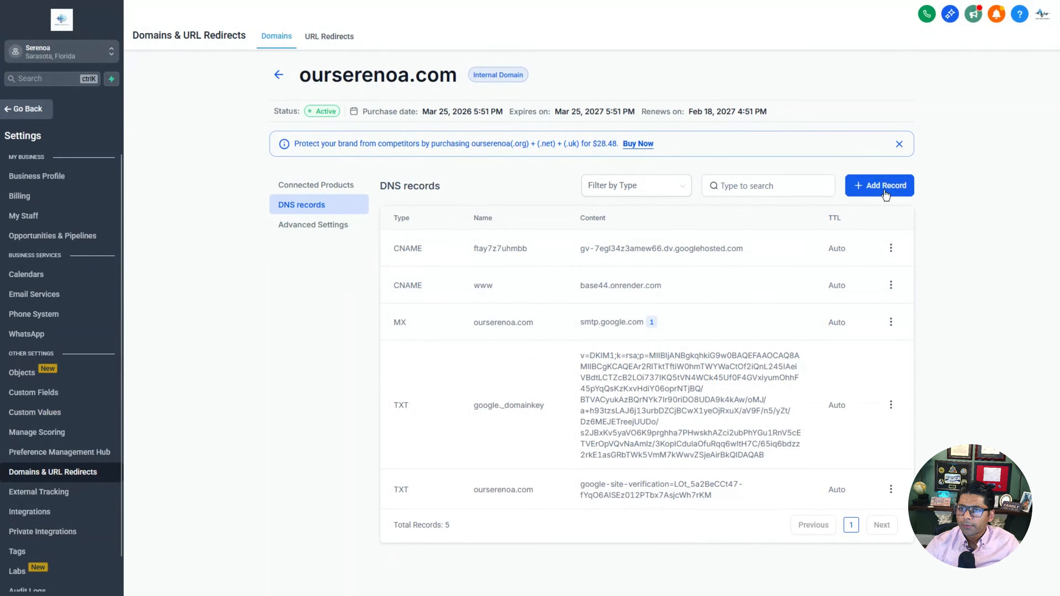
click(886, 191)
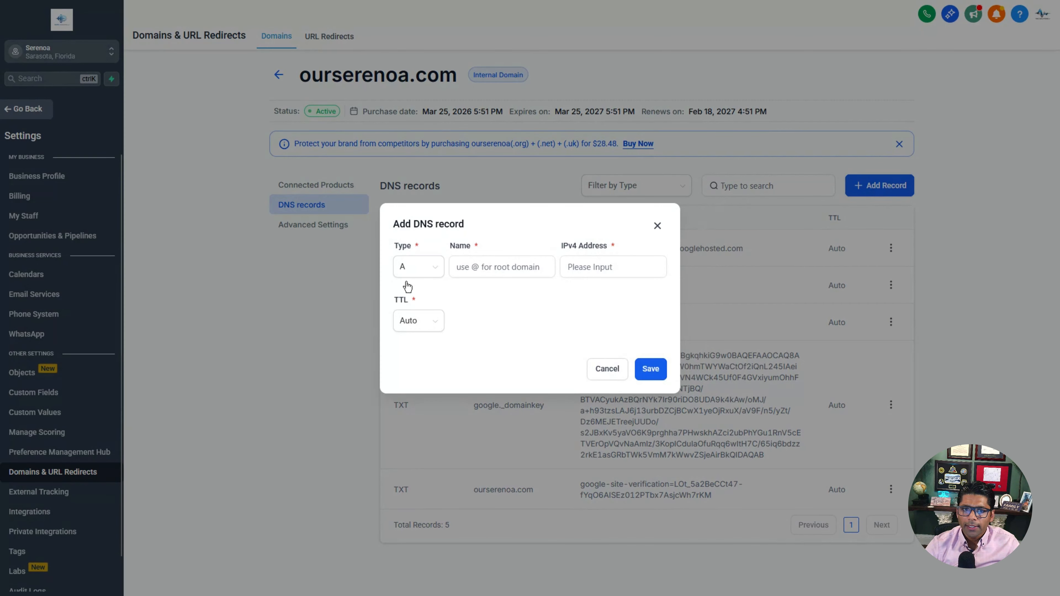
click(499, 267)
text(@)
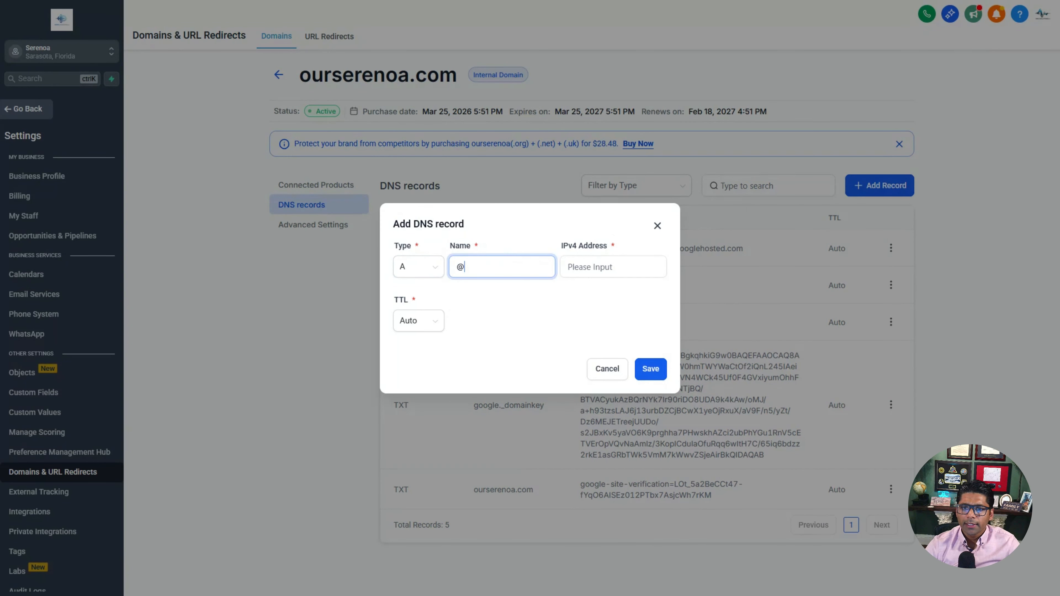
key(Tab)
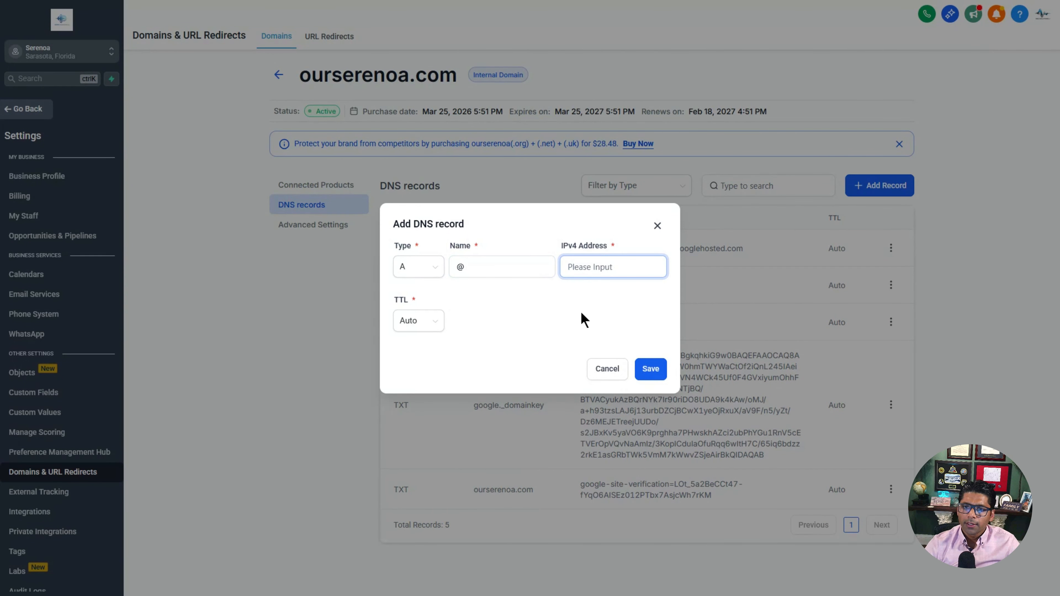
key(ctrl+v)
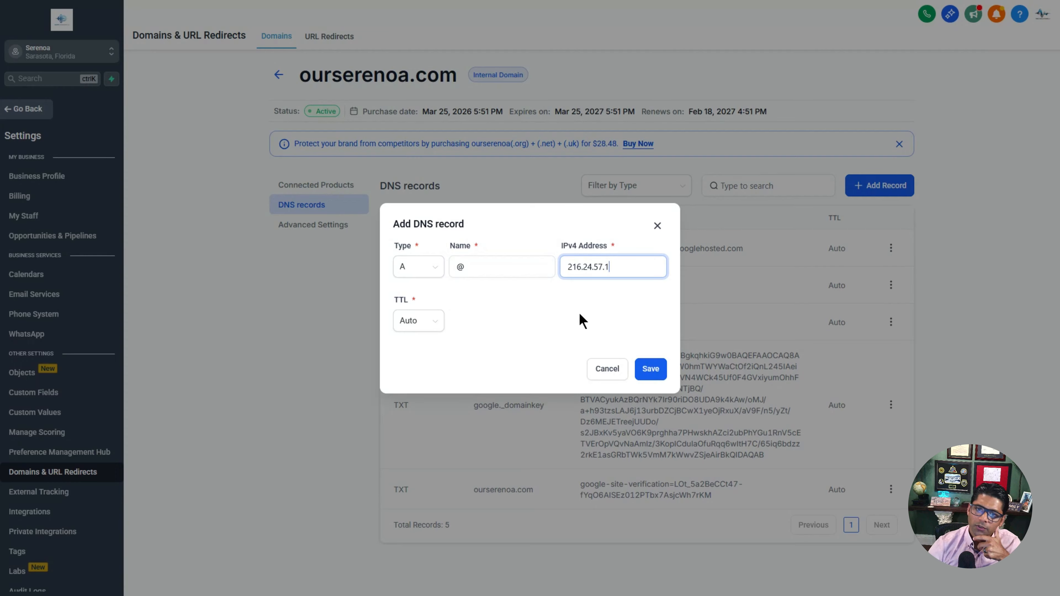
click(650, 369)
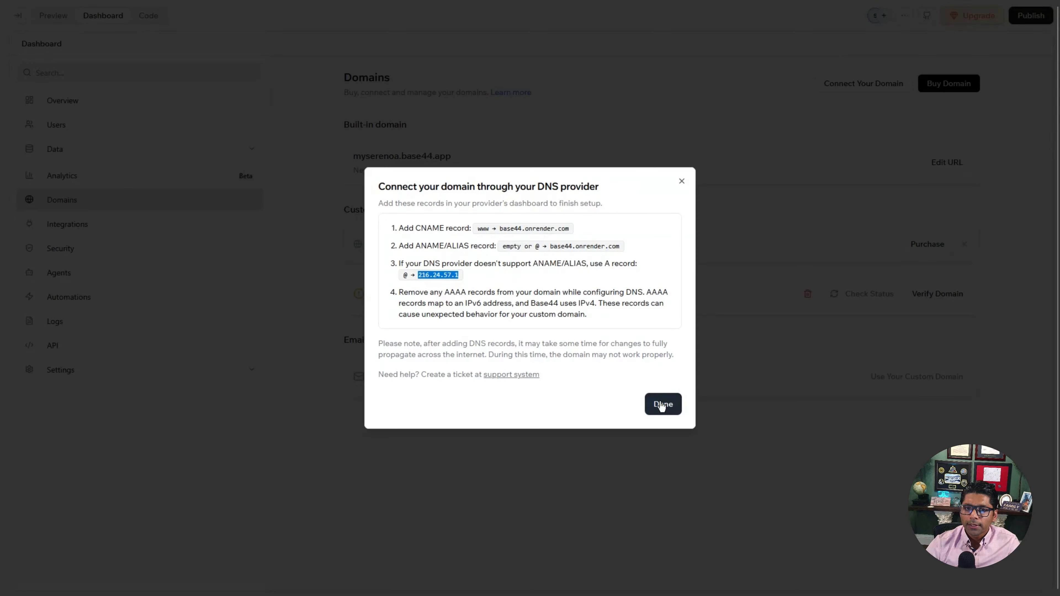
click(662, 404)
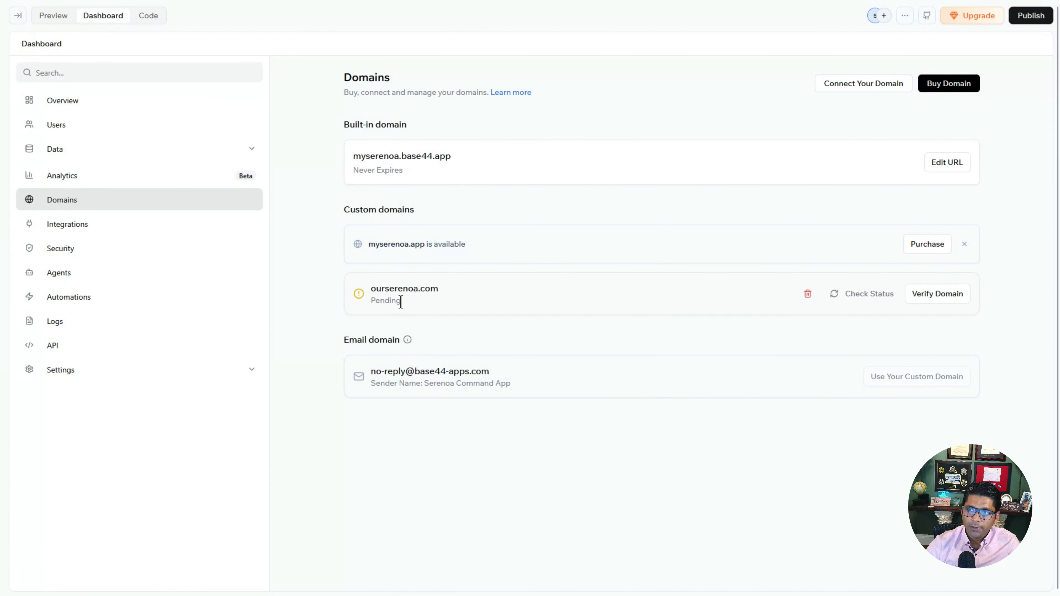
Step: Verify ourserenoa.com in Base44, publish the app, and load the live Serenoa site there
click(953, 302)
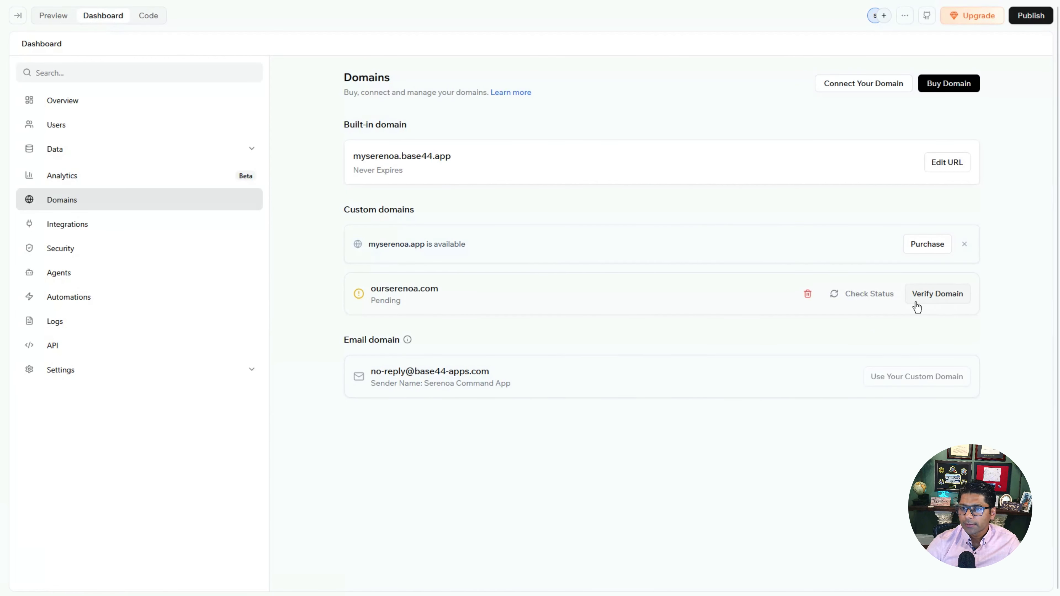
click(868, 298)
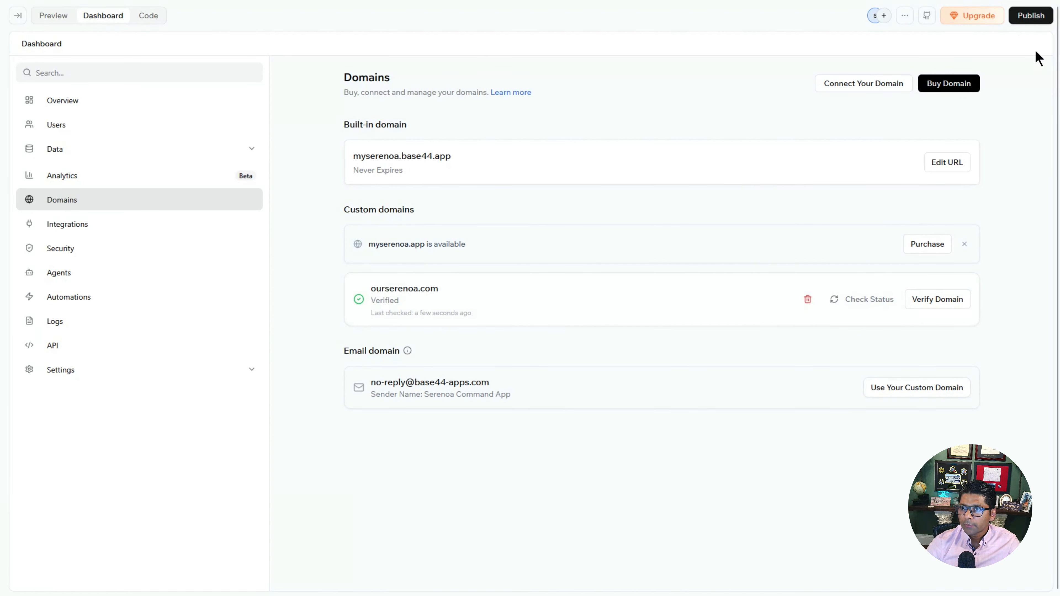
click(1030, 17)
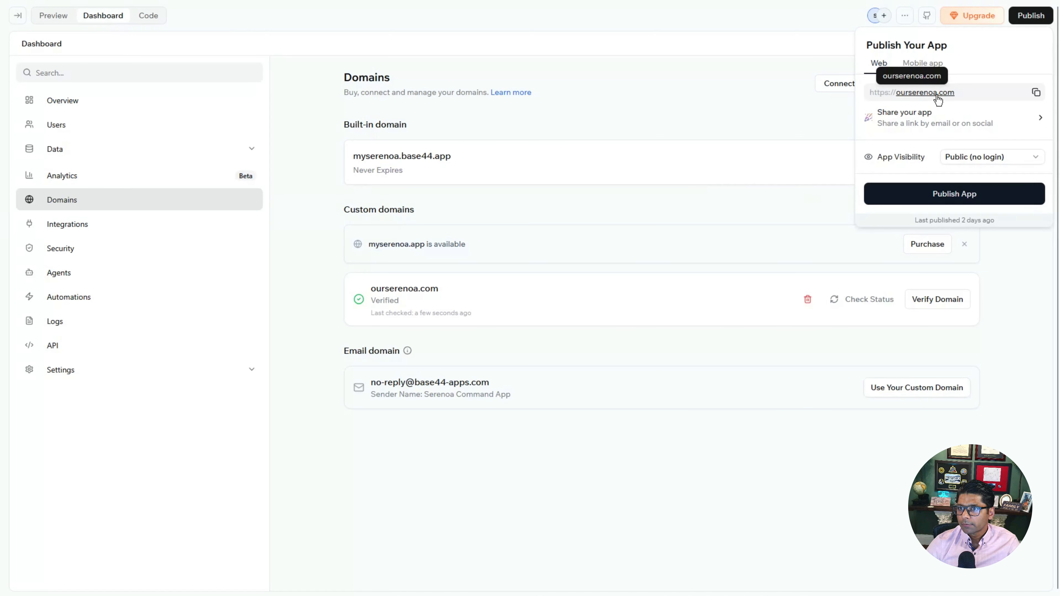
click(958, 202)
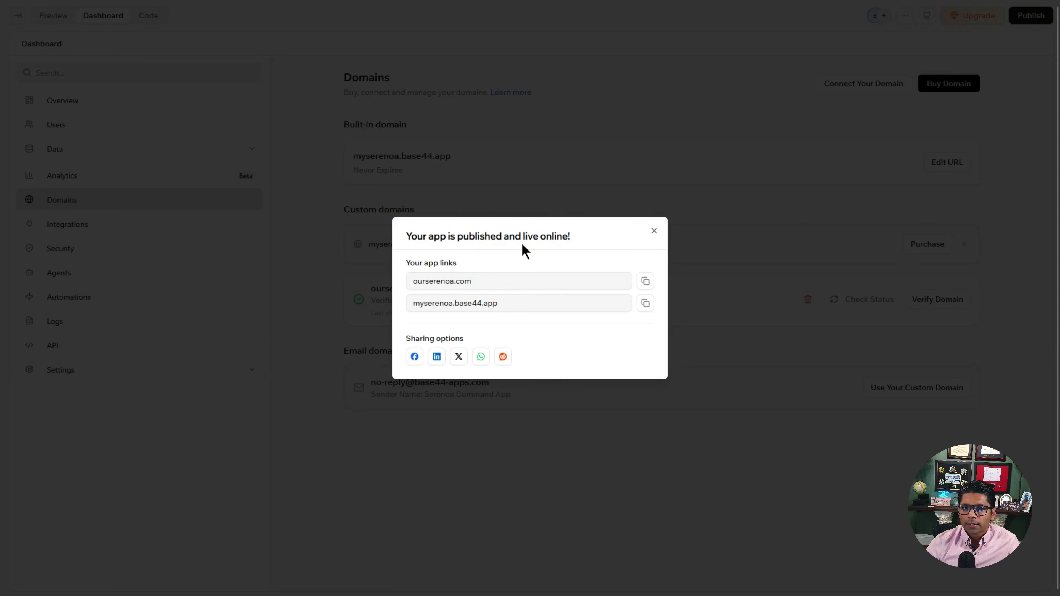
click(447, 291)
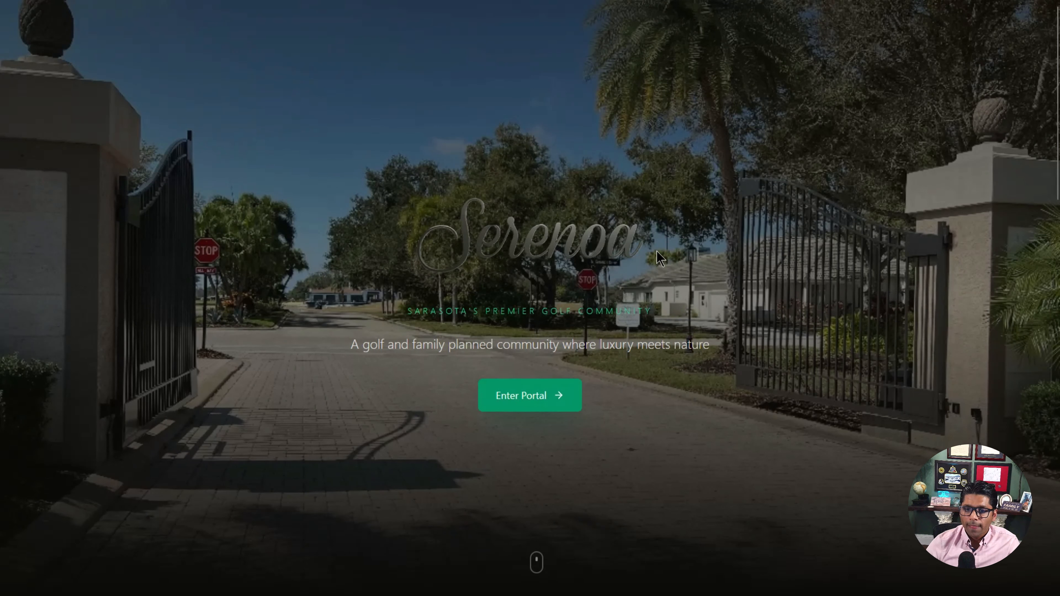
scroll(611, 318, down, 10)
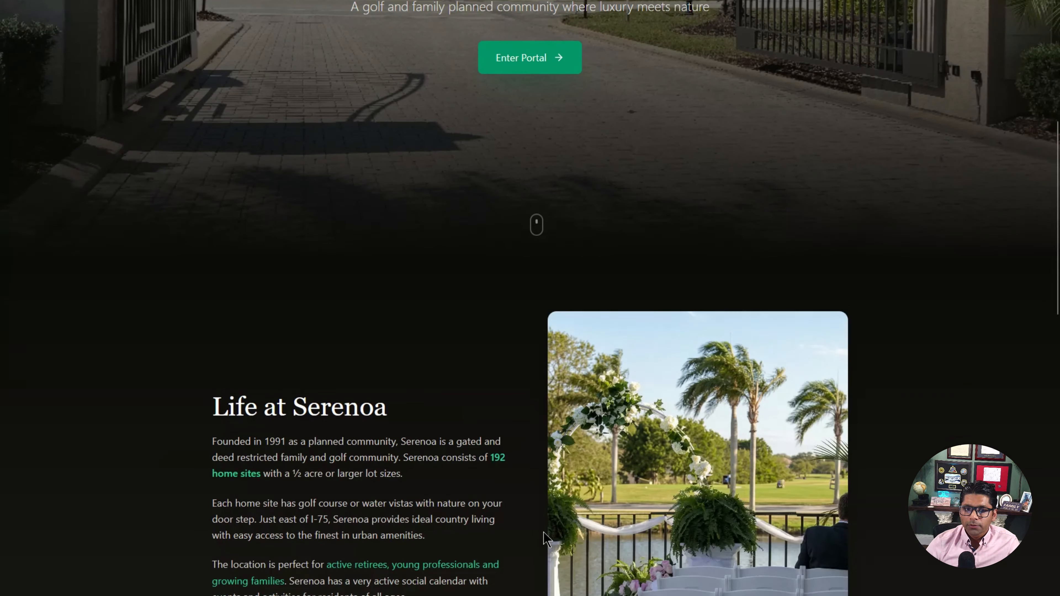
scroll(543, 530, down, 10)
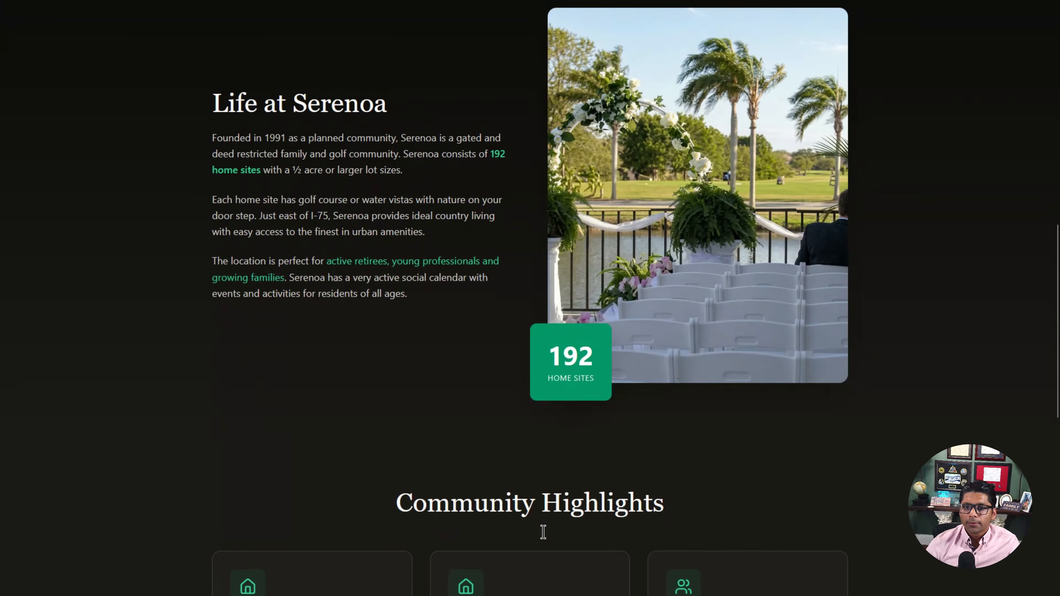
click(554, 408)
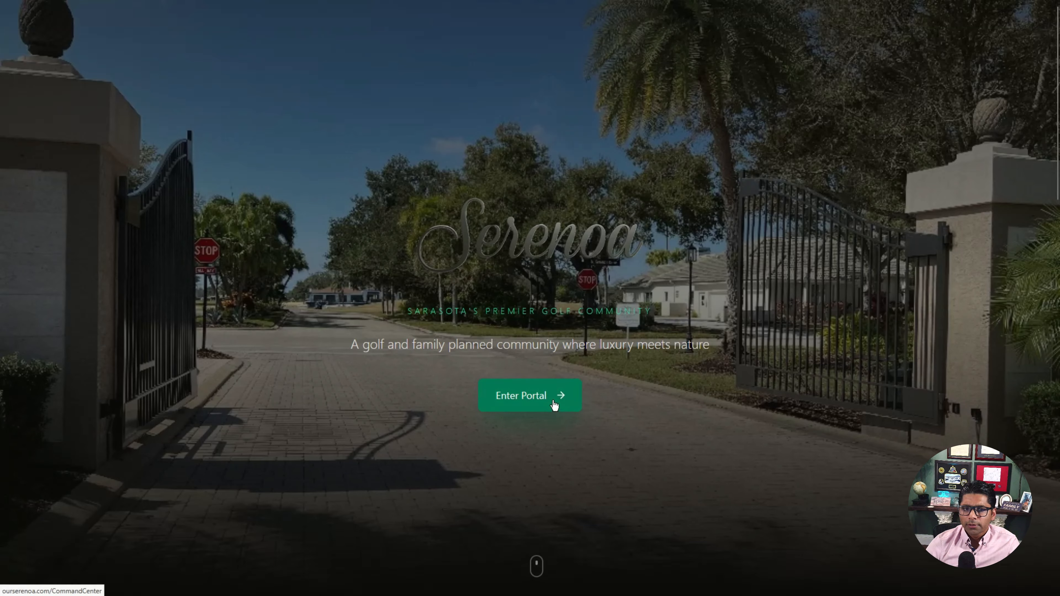
click(555, 408)
click(535, 23)
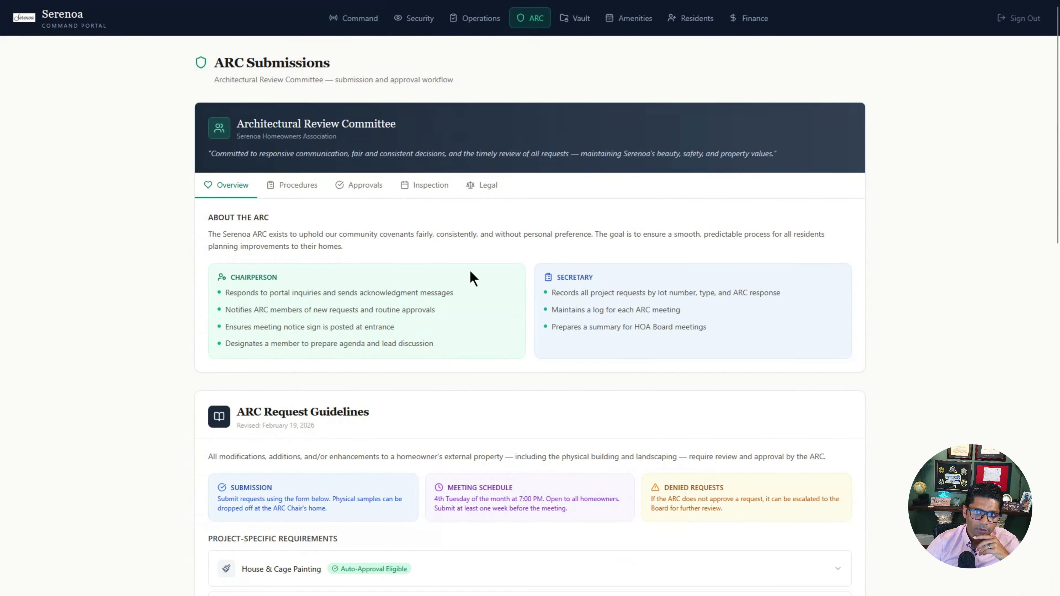
scroll(710, 379, down, 15)
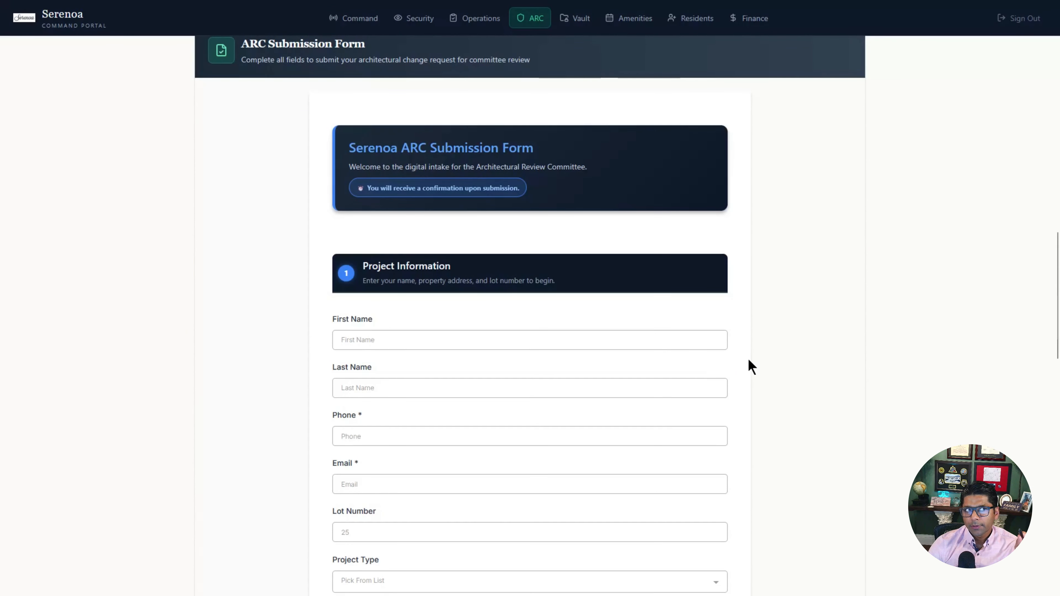
scroll(772, 361, up, 3)
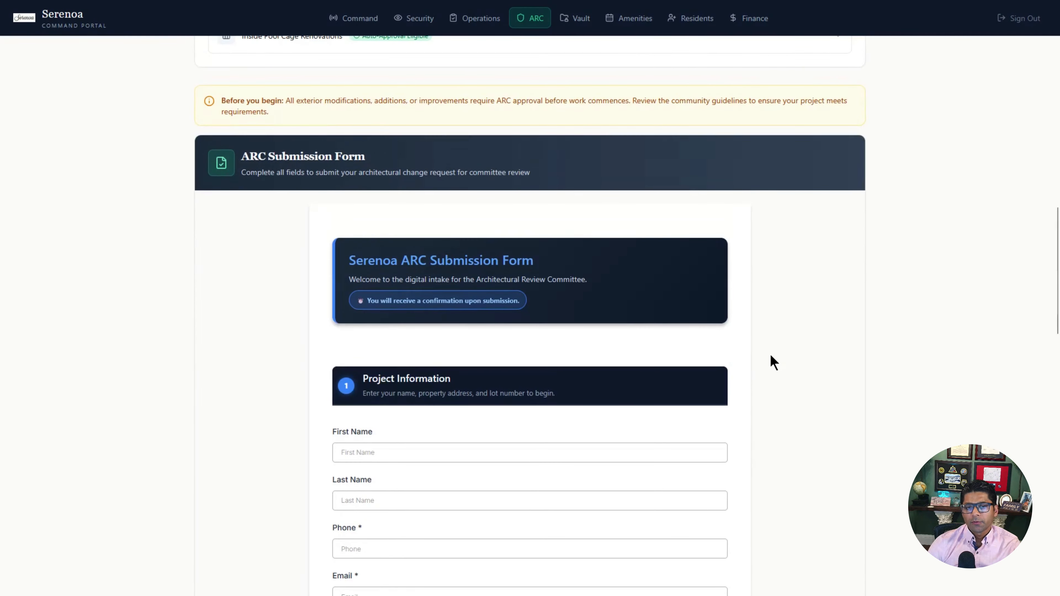
scroll(772, 362, down, 4)
scroll(773, 362, down, 17)
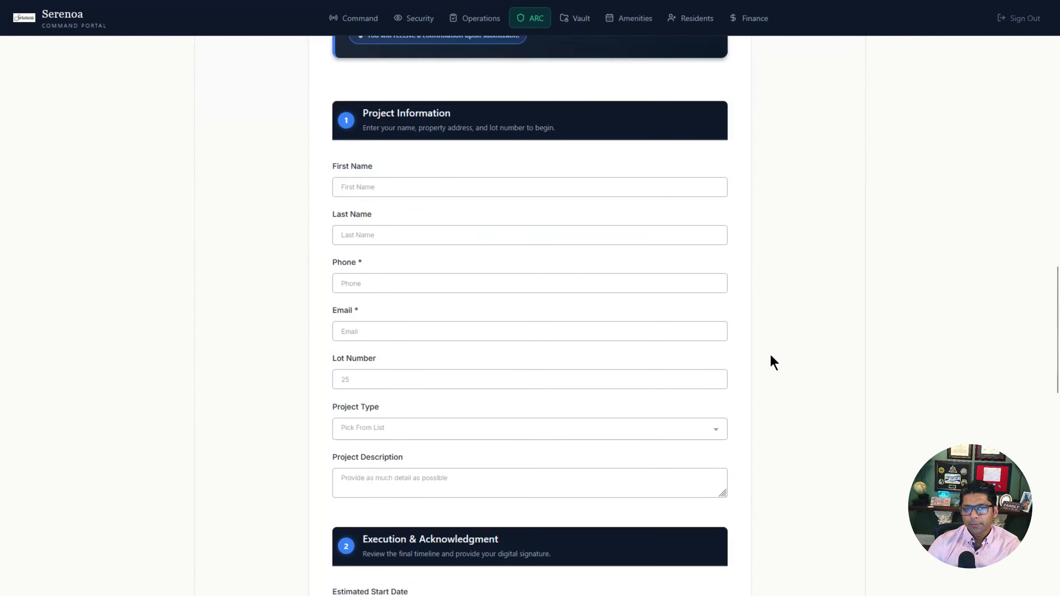
scroll(772, 362, down, 4)
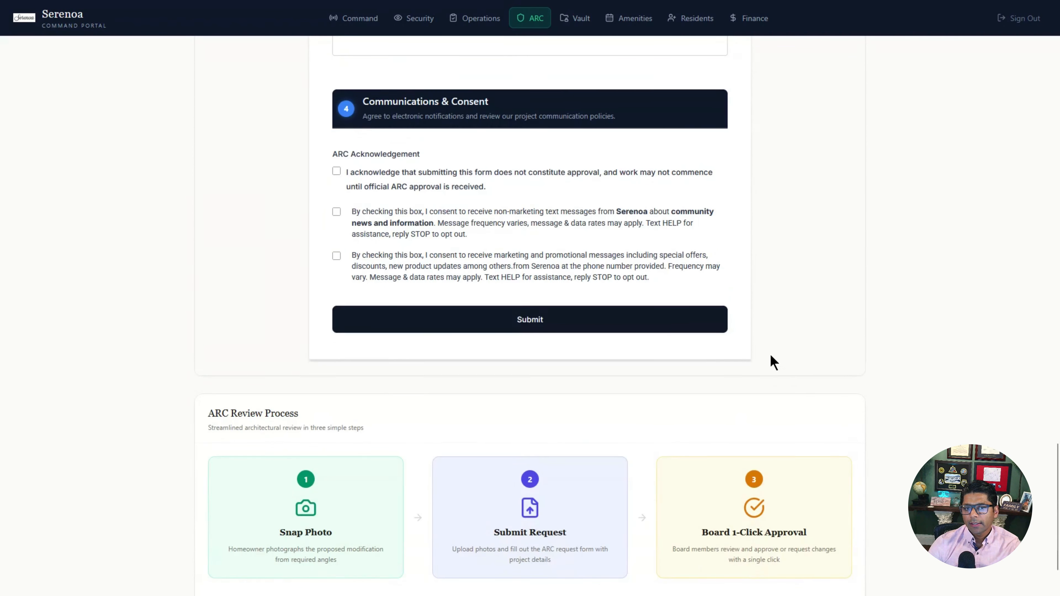
scroll(773, 362, up, 5)
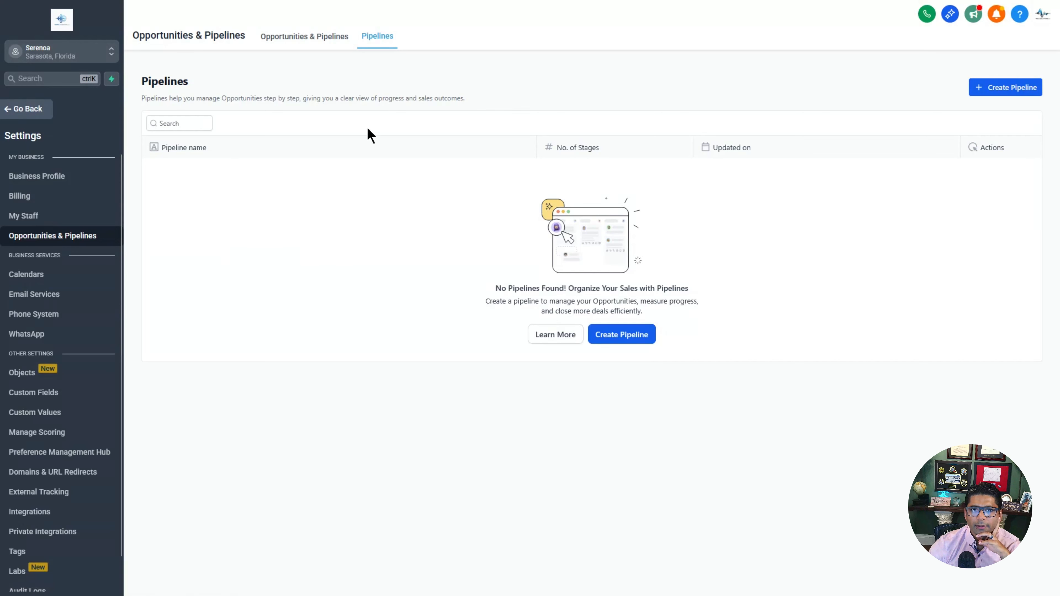
Step: Name a new pipeline 'ARC Review Pipeline' with stages New Submission, Under Review, Approved, Denied
click(1026, 94)
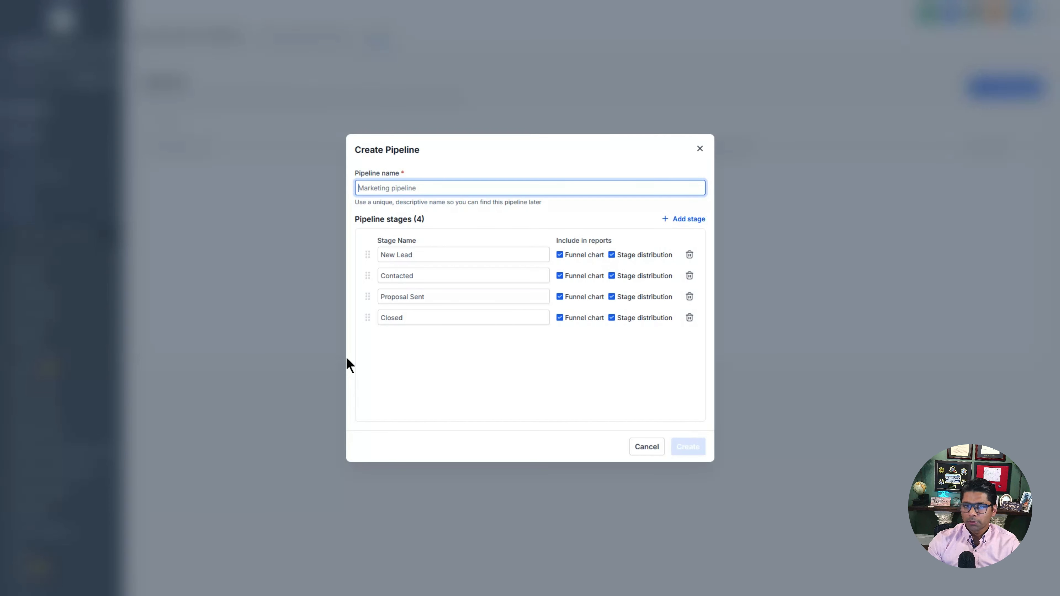
text(ARC Review P)
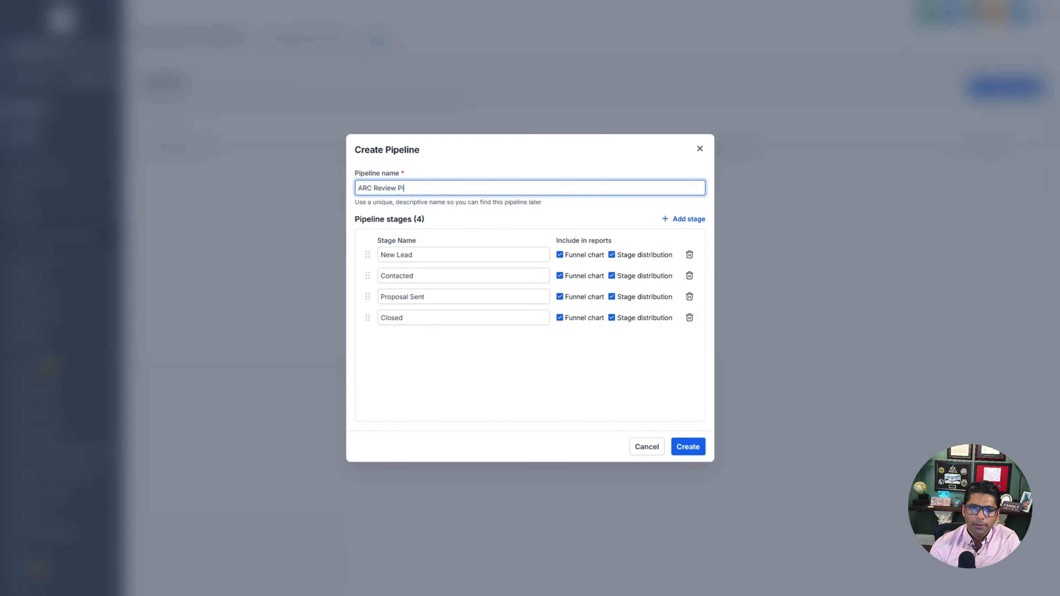
text(i)
text(peline)
key(Tab)
text(New Submiss)
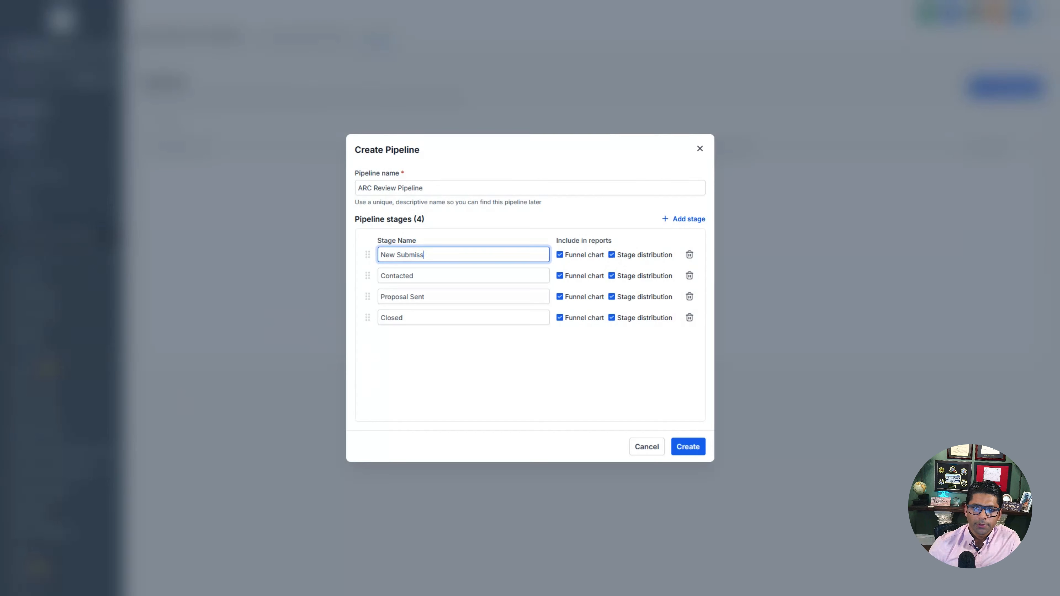
text(ion)
key(Tab)
text(Under Review)
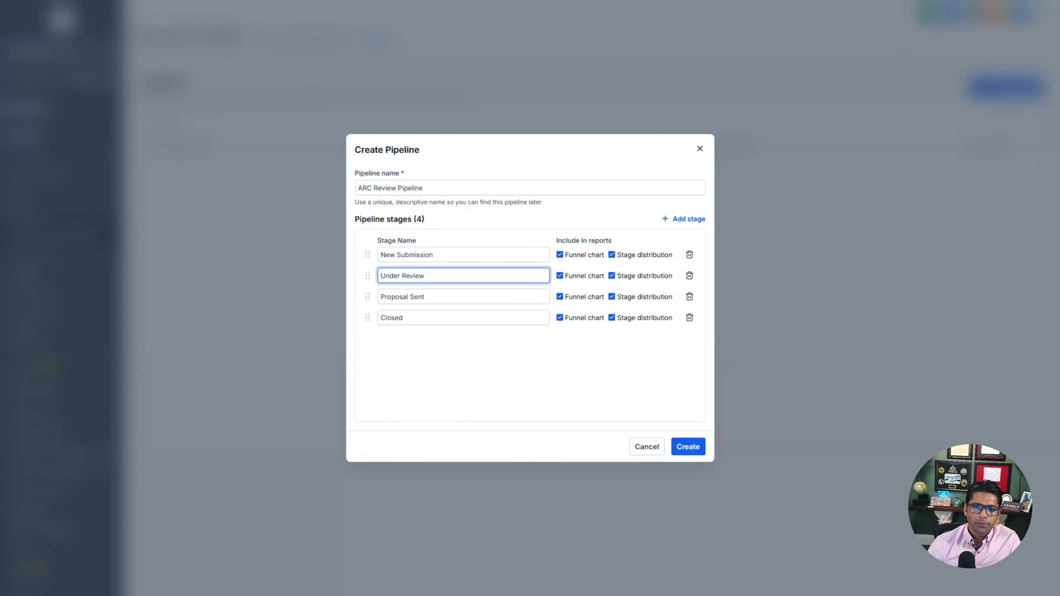
key(Tab)
text(Approved)
key(Tab)
text(Denied)
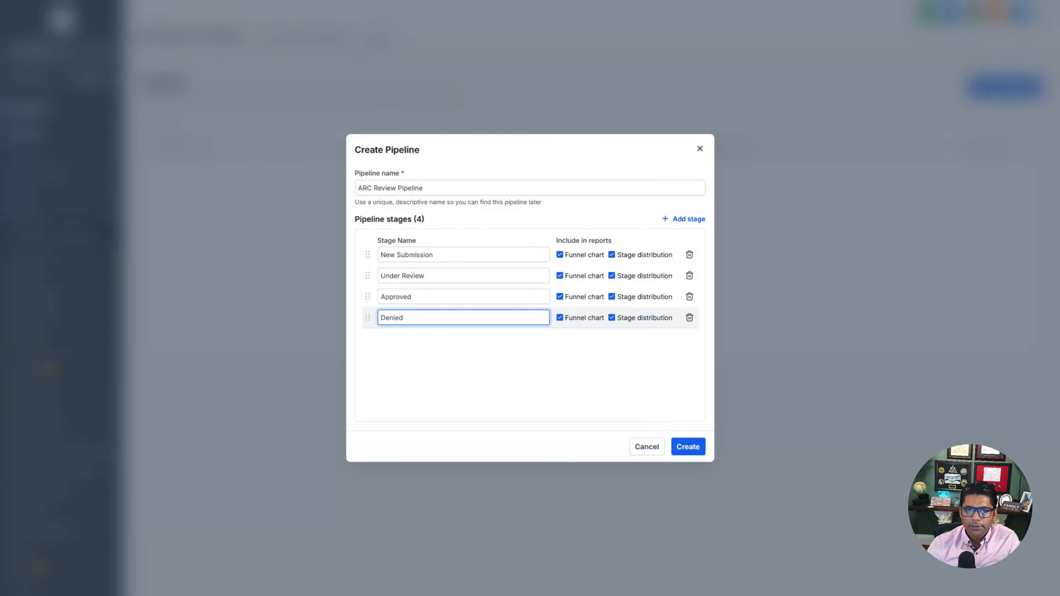
click(426, 363)
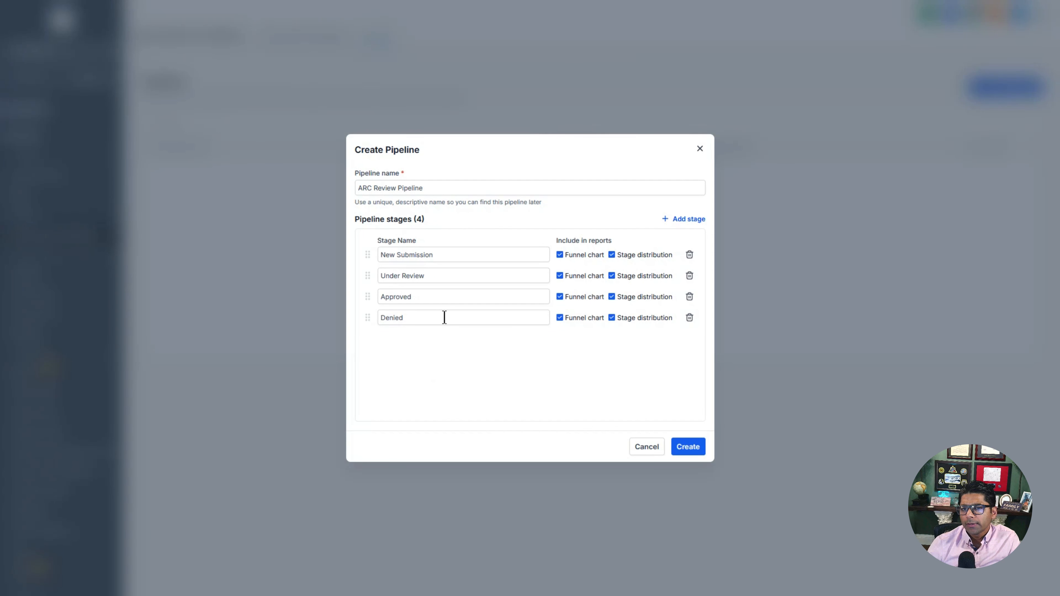
Step: Insert a third stage 'Request Additional Info' before Approved and create the pipeline
click(697, 221)
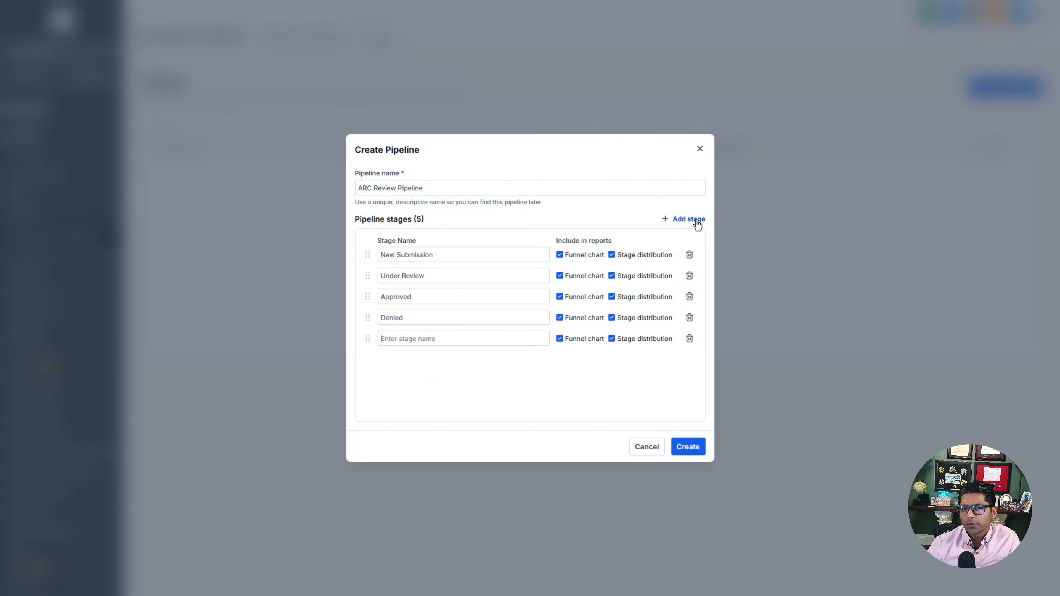
drag(368, 343, 368, 296)
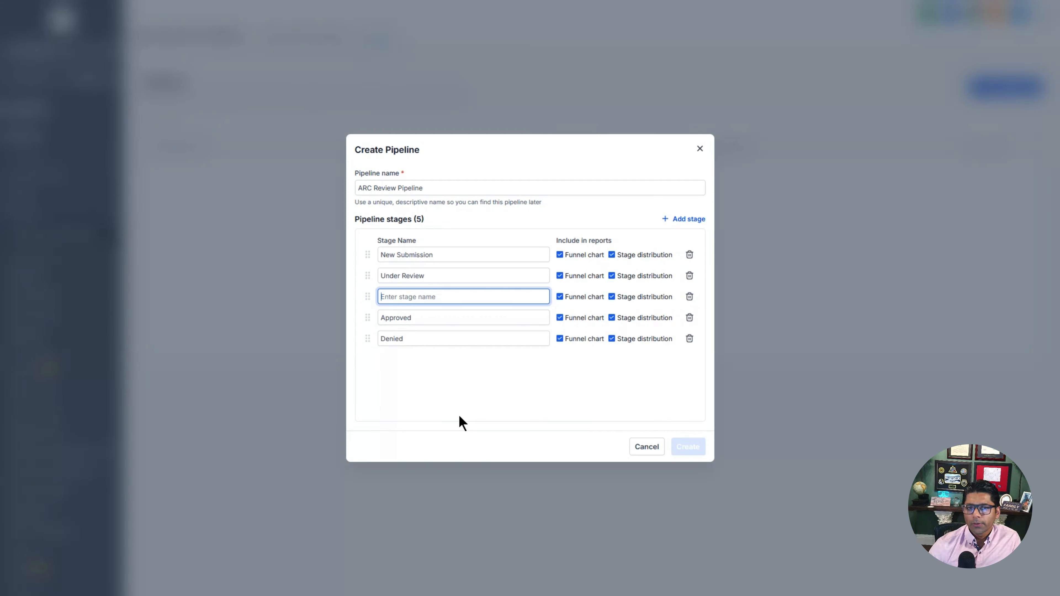
text(Request Addi)
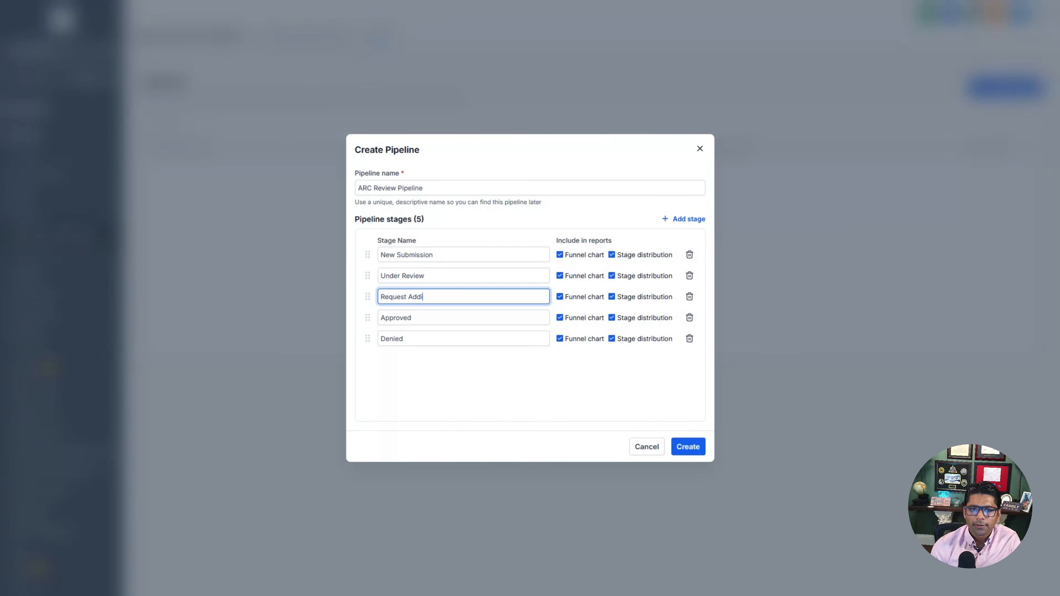
text(tional Info)
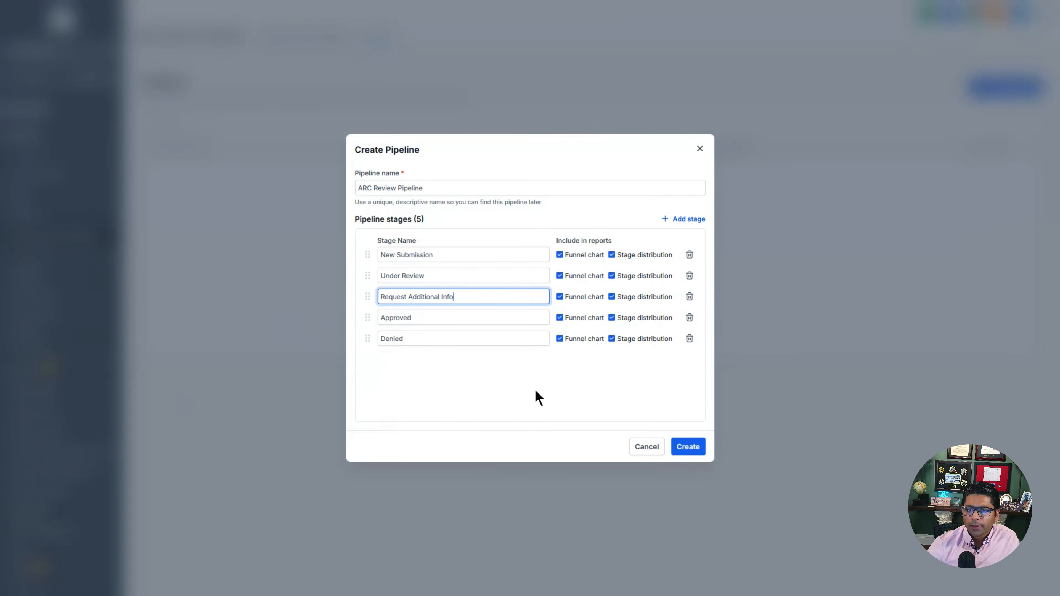
click(687, 447)
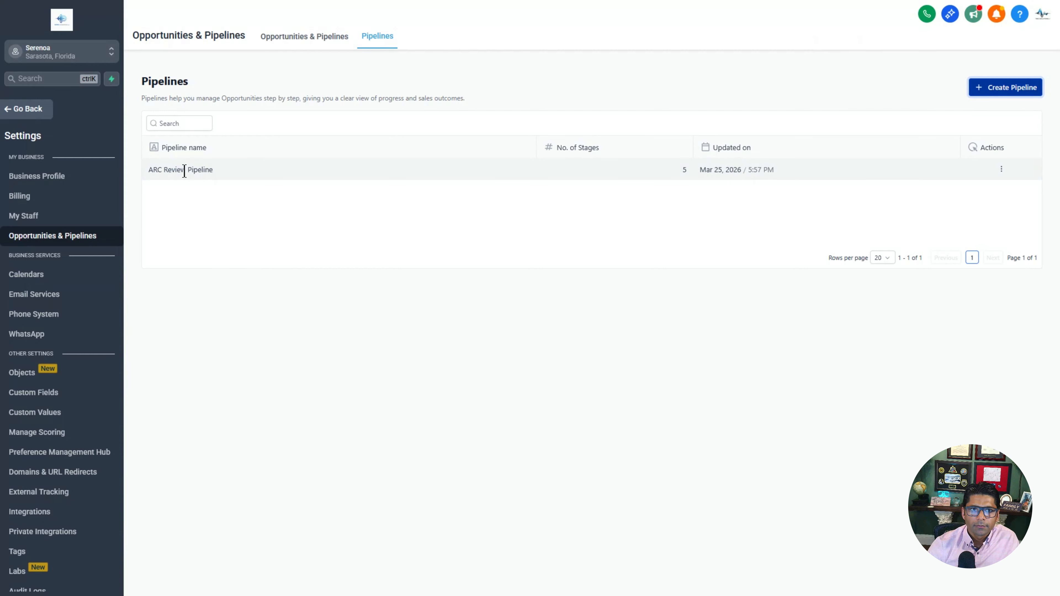
Step: Check the empty five-stage ARC Review Pipeline board in Opportunities, then go to Automation
click(292, 42)
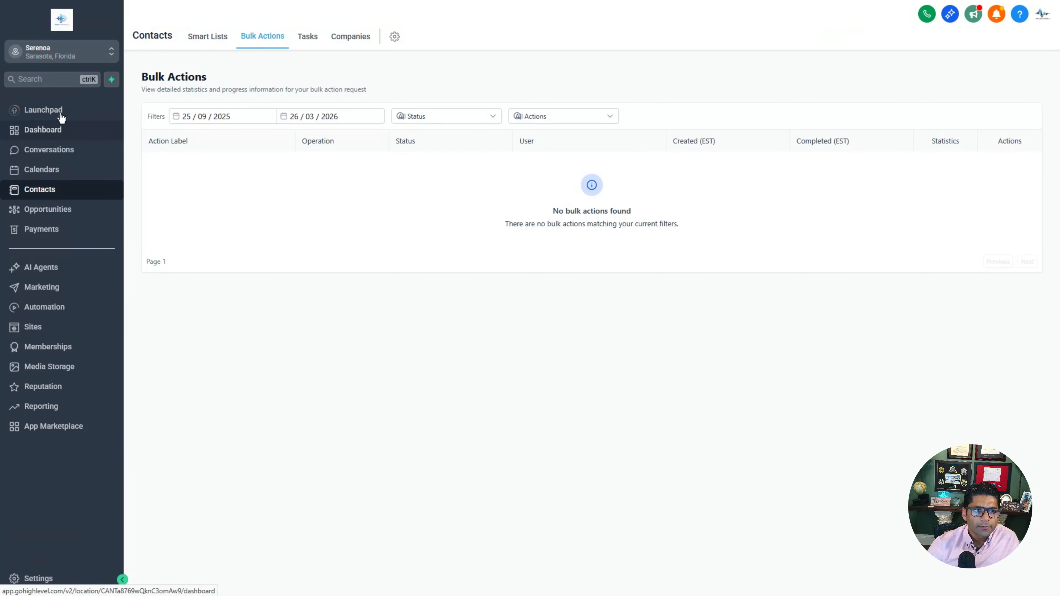
click(62, 215)
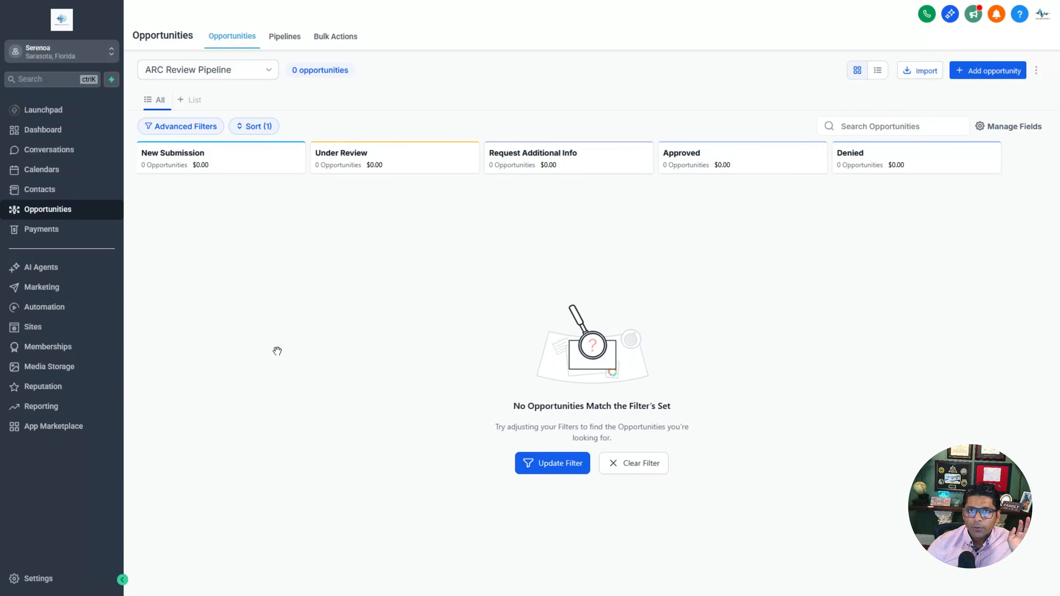
mouse_move(471, 0)
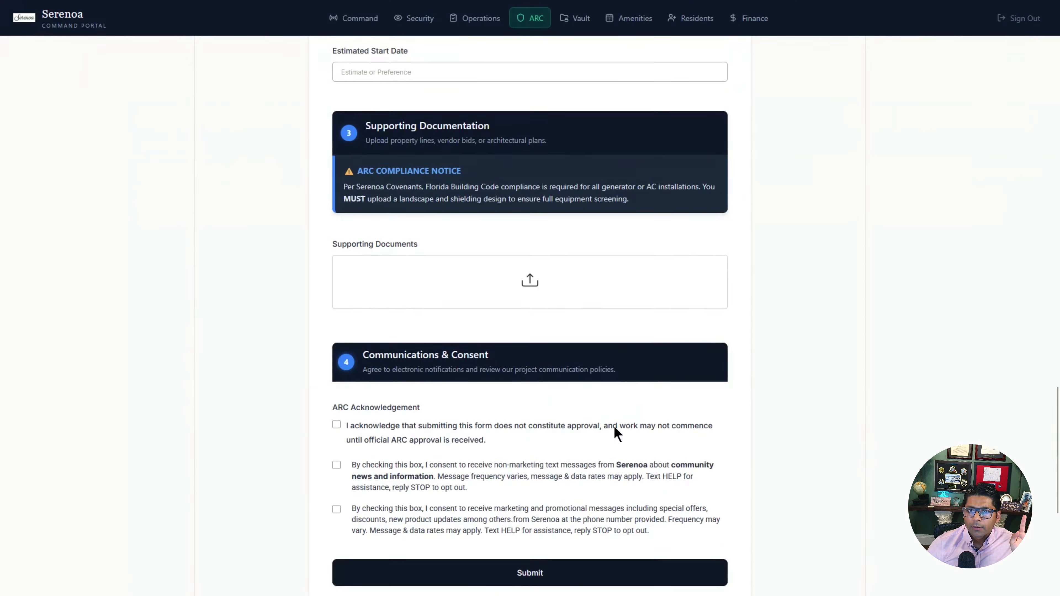
scroll(614, 425, up, 12)
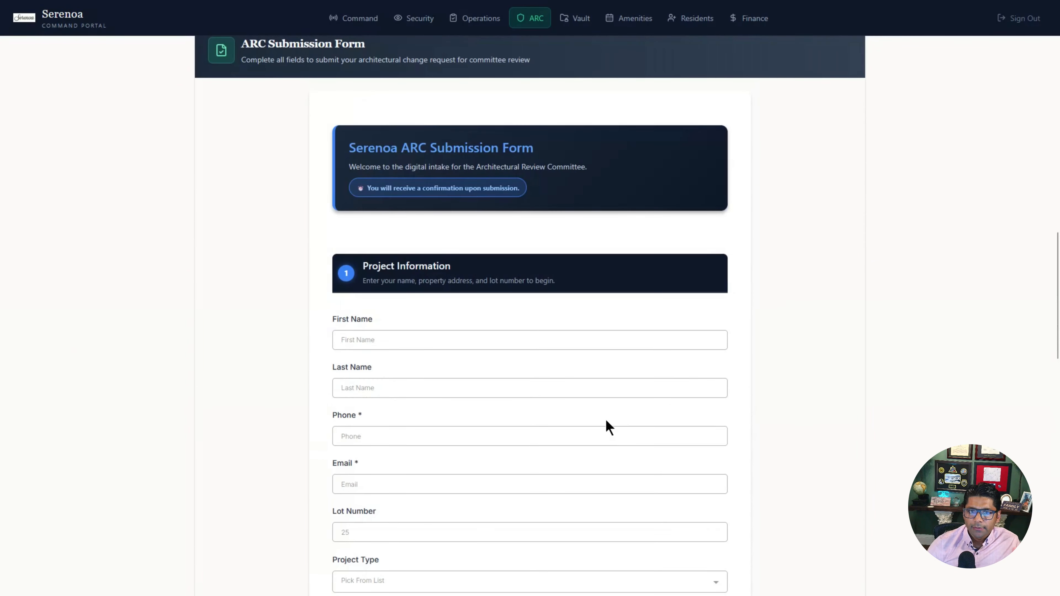
scroll(610, 427, down, 9)
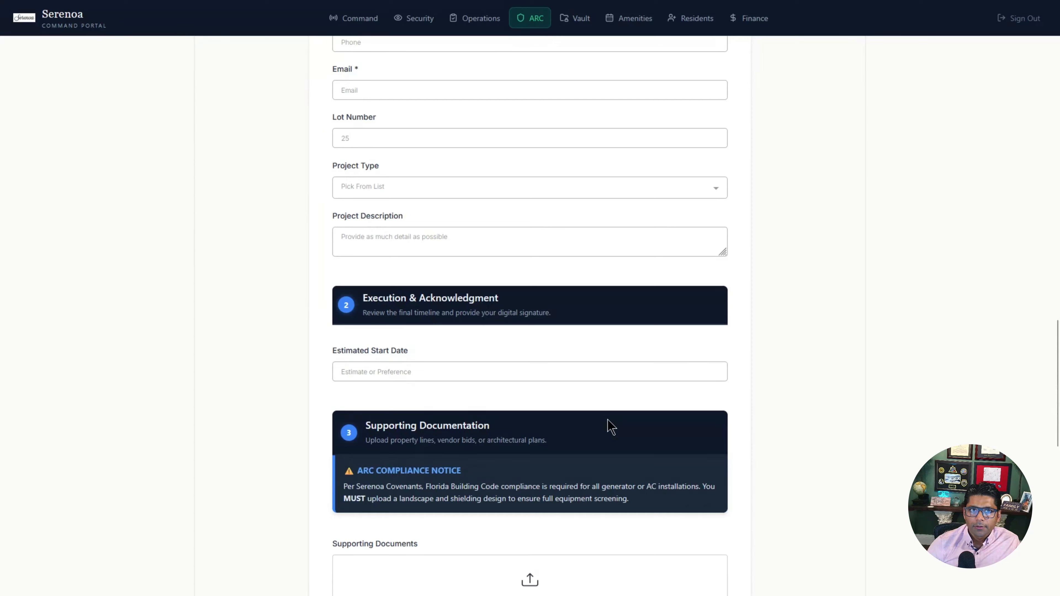
click(274, 19)
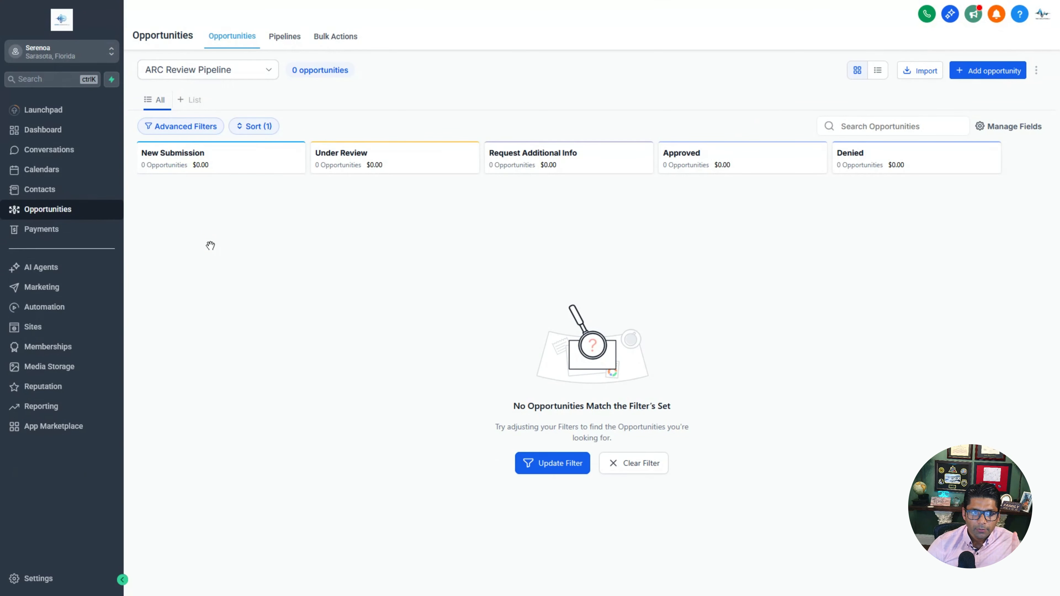
click(45, 316)
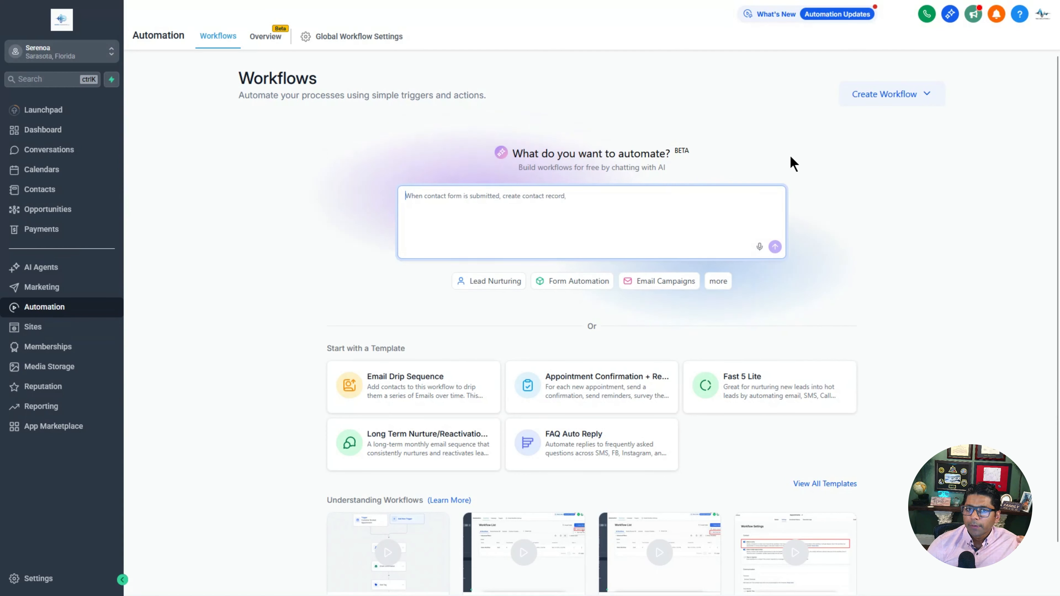
Step: Create a from-scratch workflow in the Advanced Builder titled 'ARC Review Workflow v1'
click(925, 97)
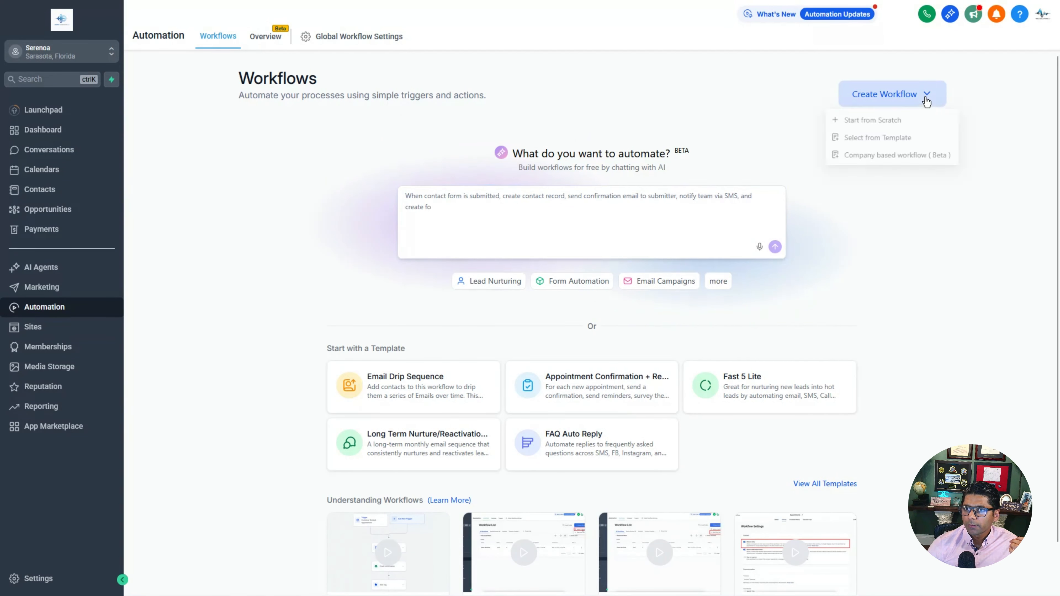
click(882, 122)
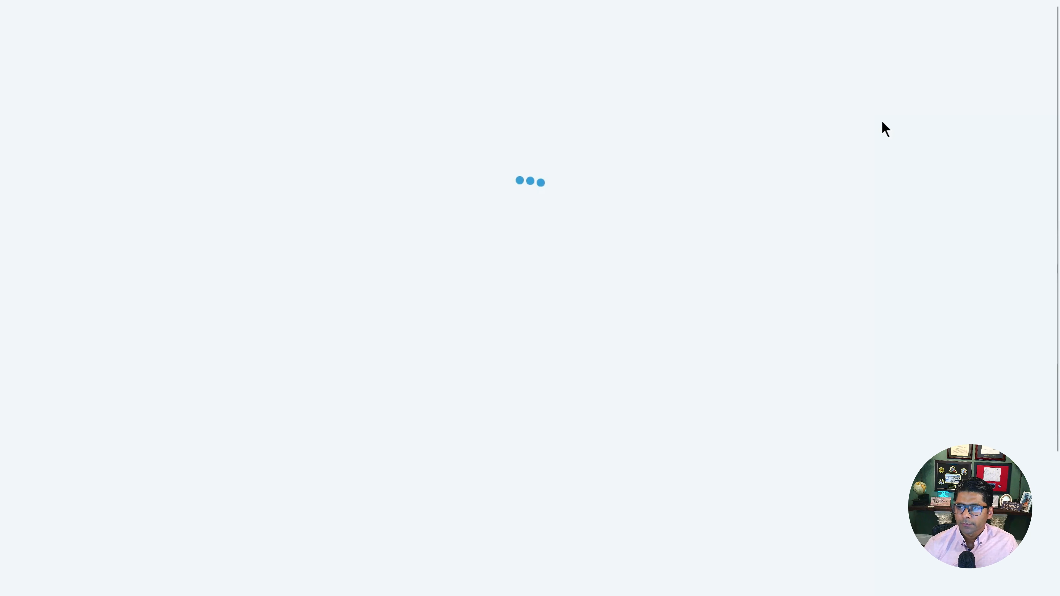
click(104, 47)
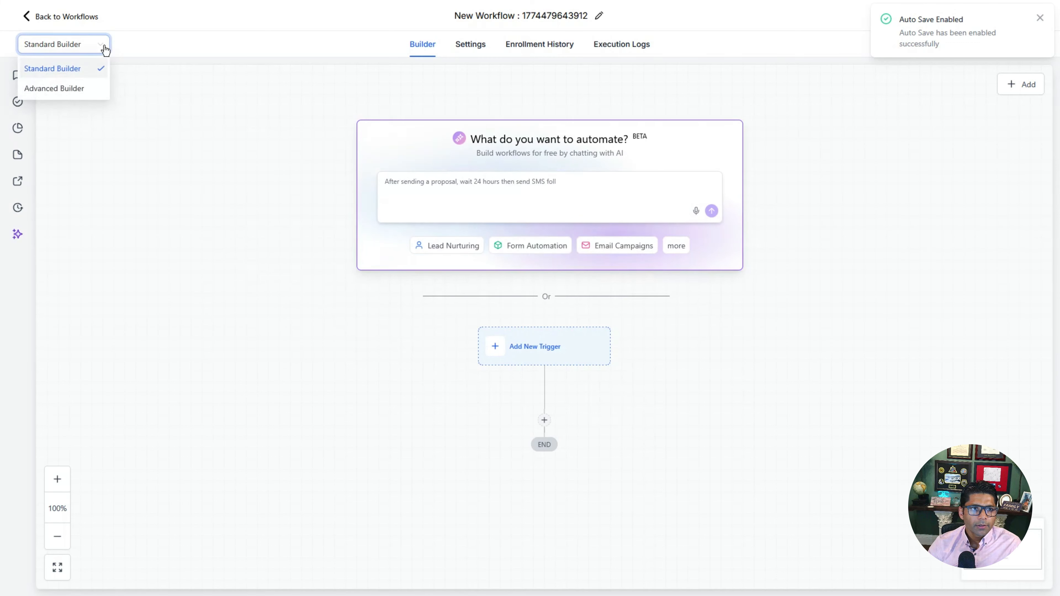
click(56, 89)
click(526, 16)
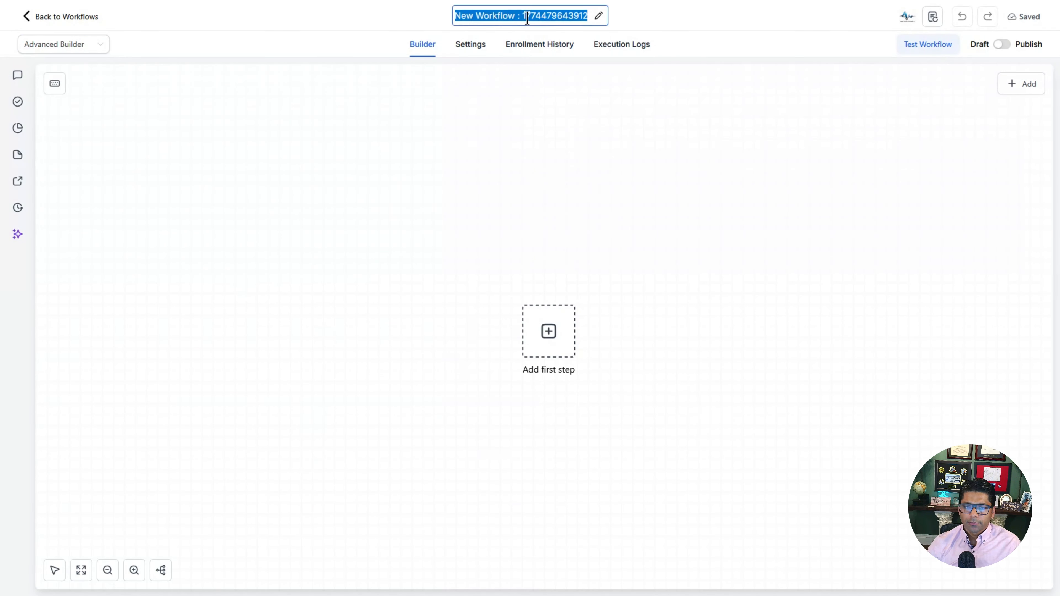
text(ARC Review Workflow)
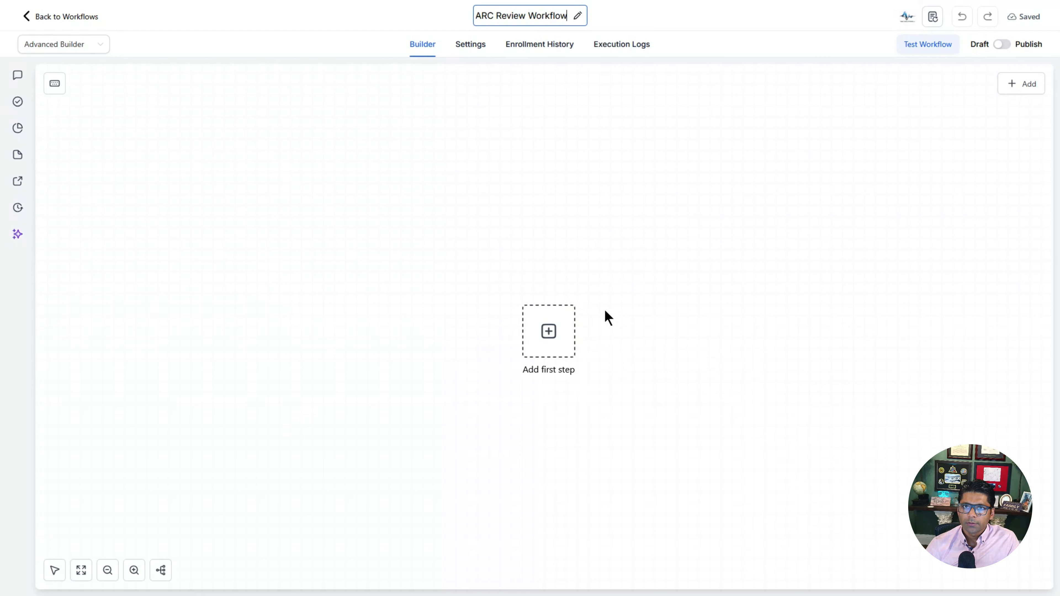
text( v1)
click(547, 339)
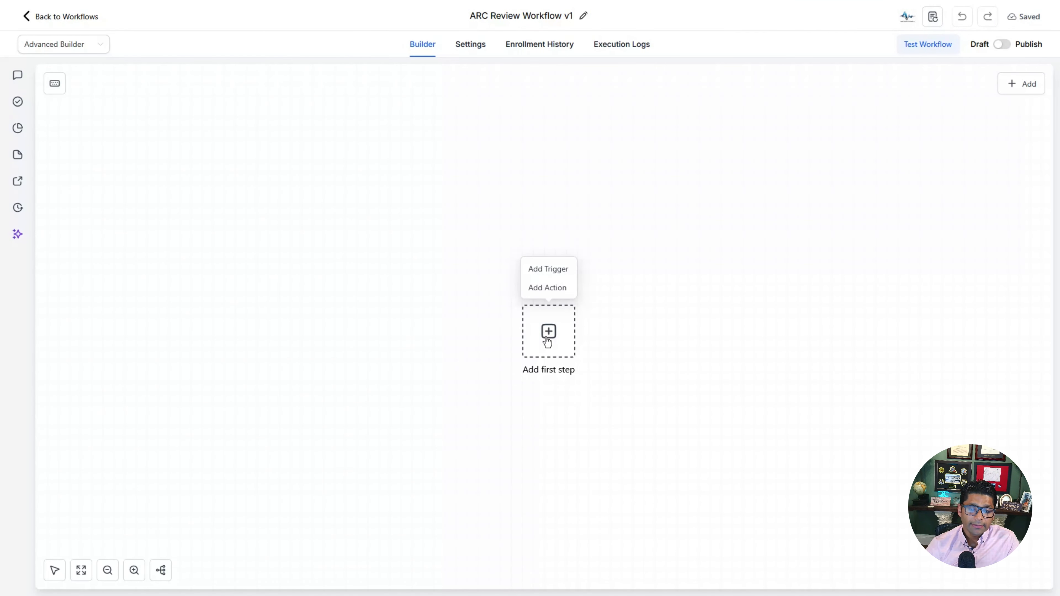
Step: Save a Form Submitted trigger 'ARC Review Form Submitted' filtered to ARC Submission Form v1
click(549, 269)
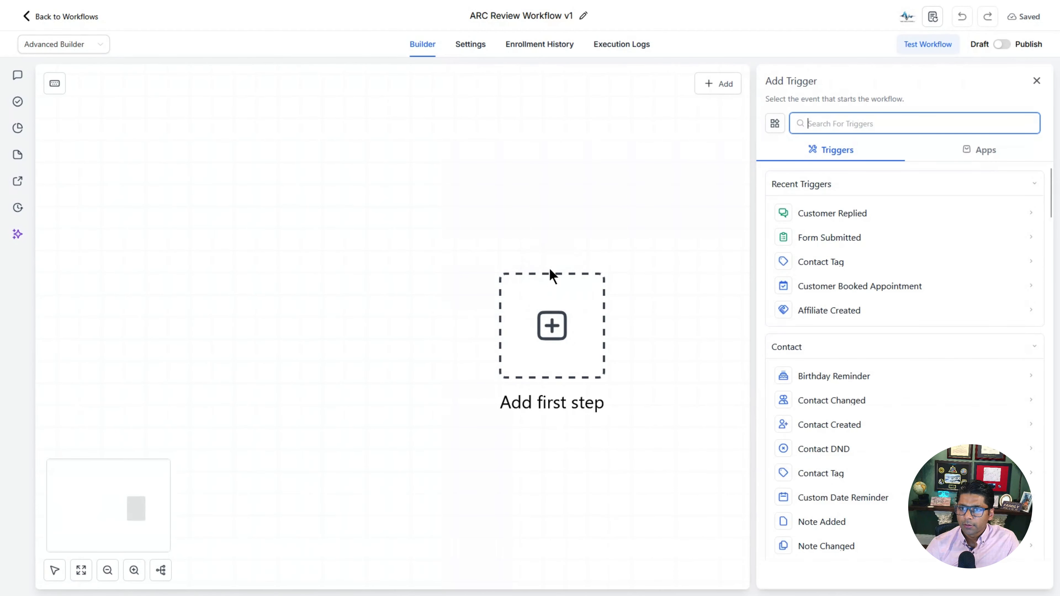
click(832, 241)
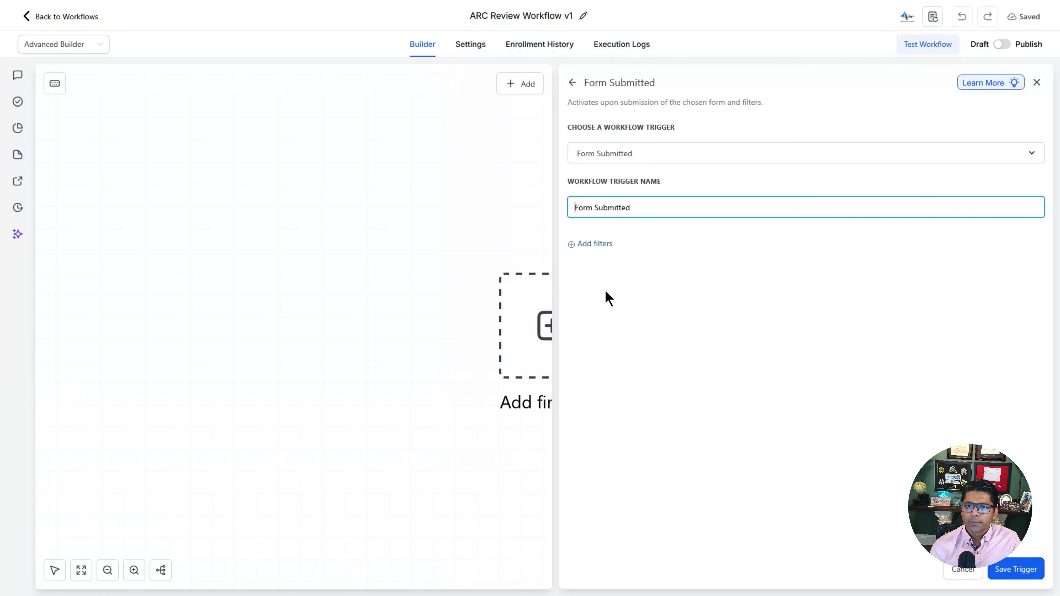
text(ARC Rev)
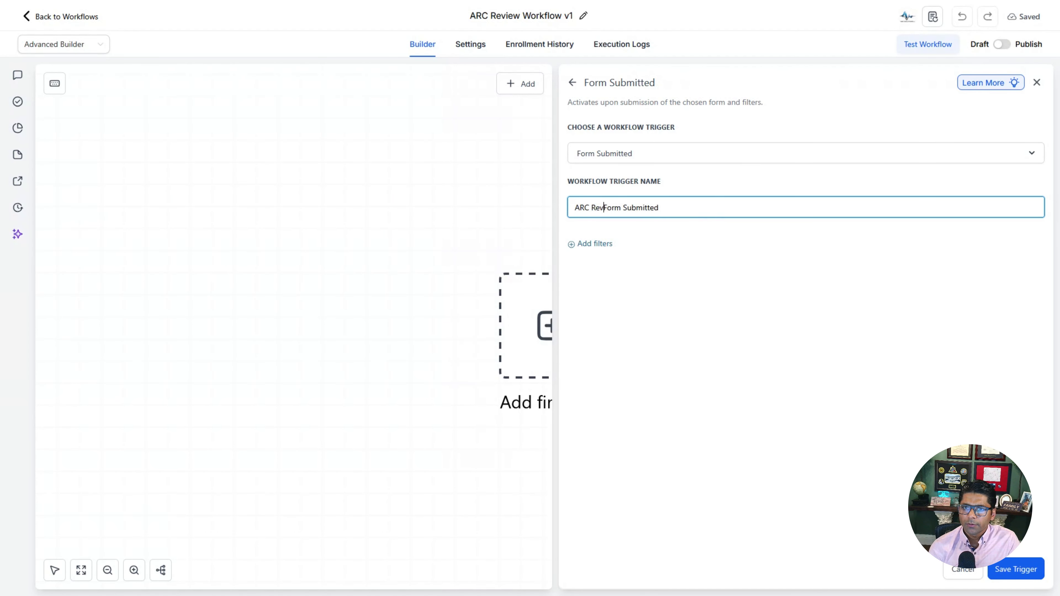
text(iew)
click(617, 304)
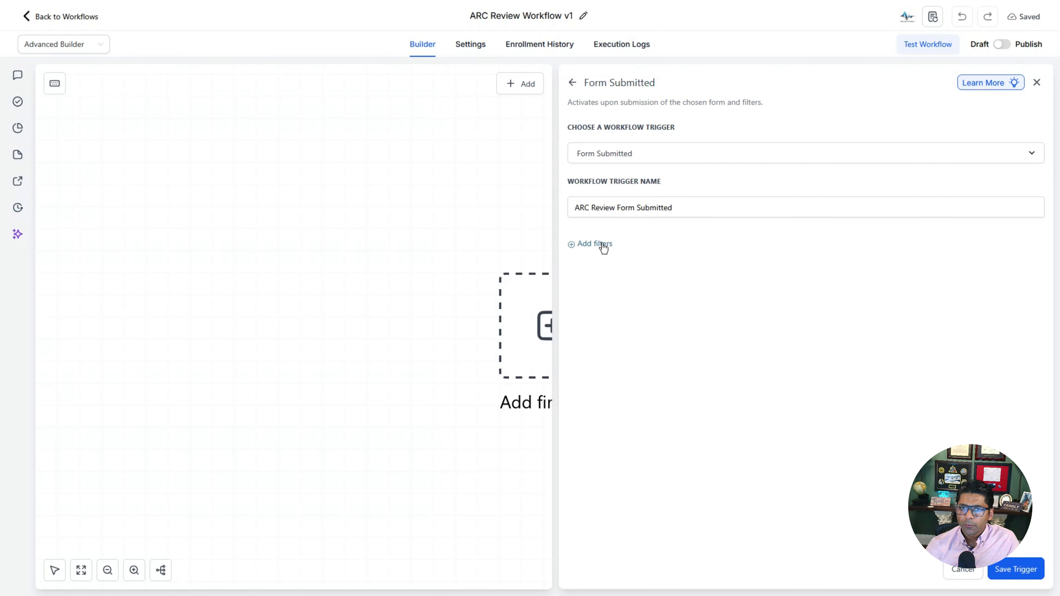
click(600, 246)
click(610, 257)
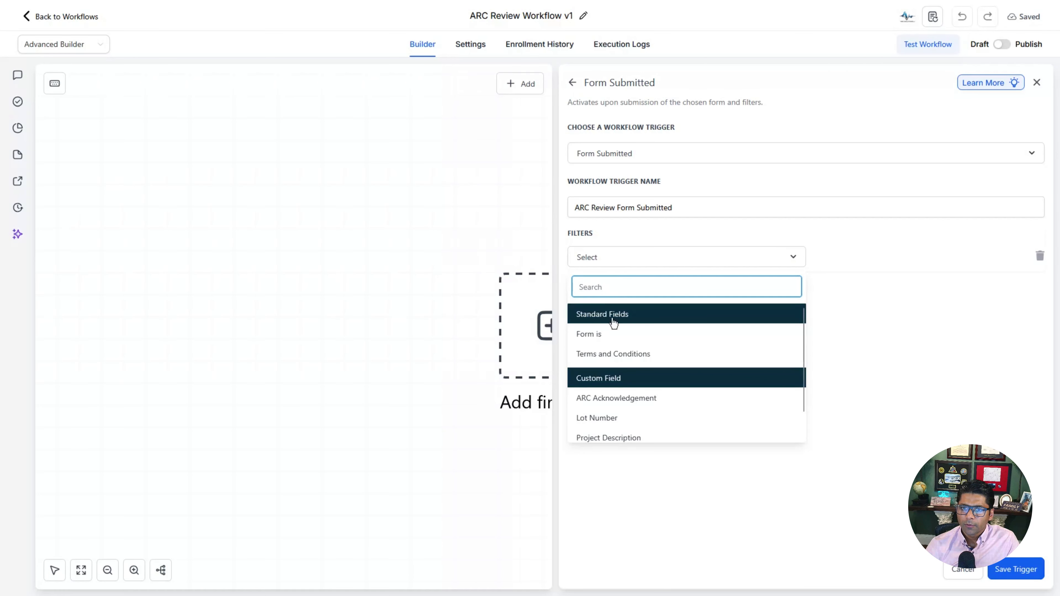
click(609, 334)
click(877, 270)
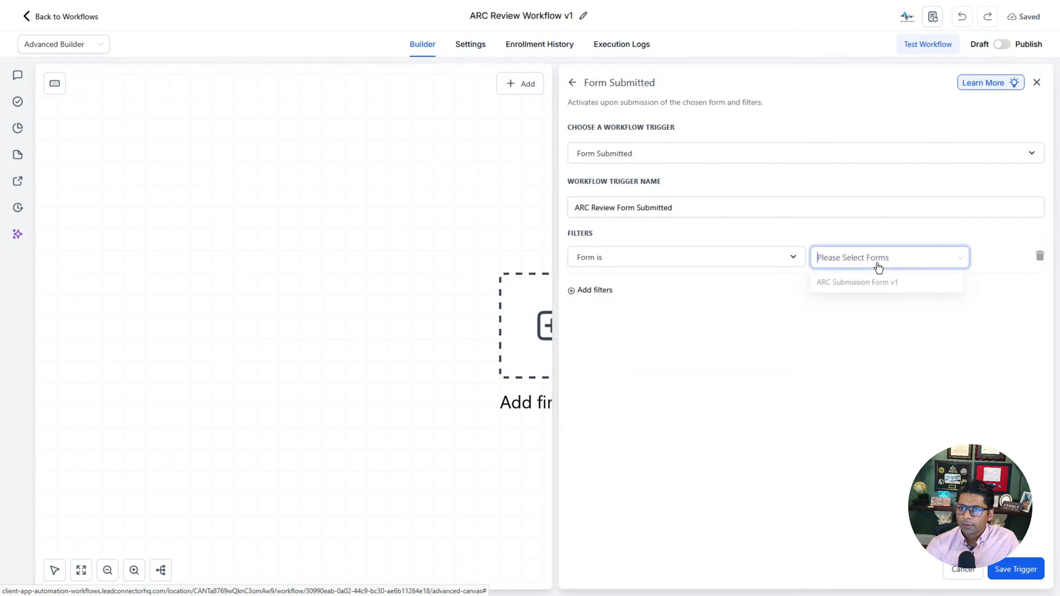
click(880, 288)
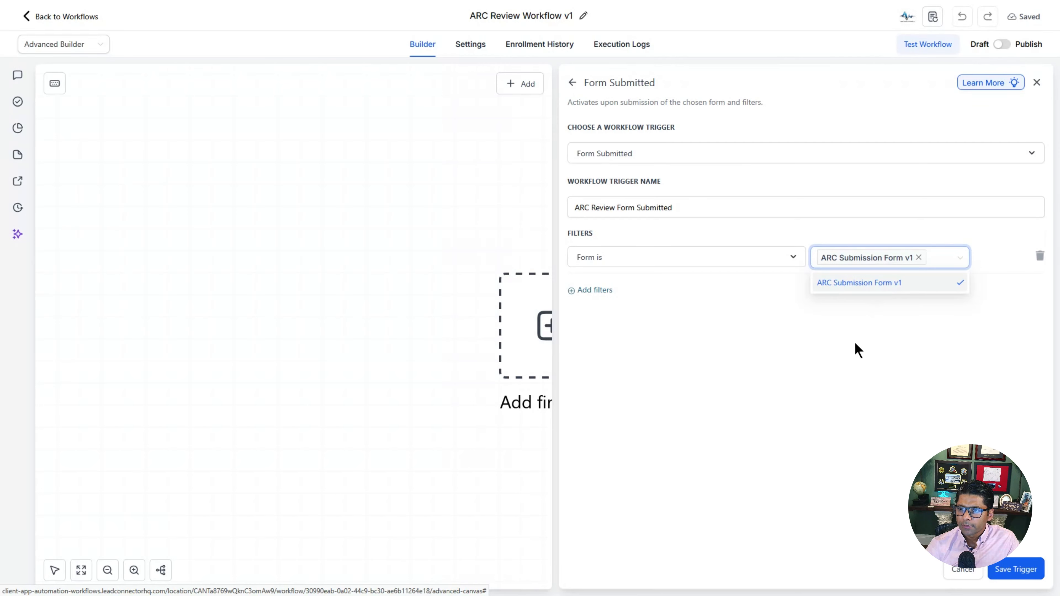
click(866, 353)
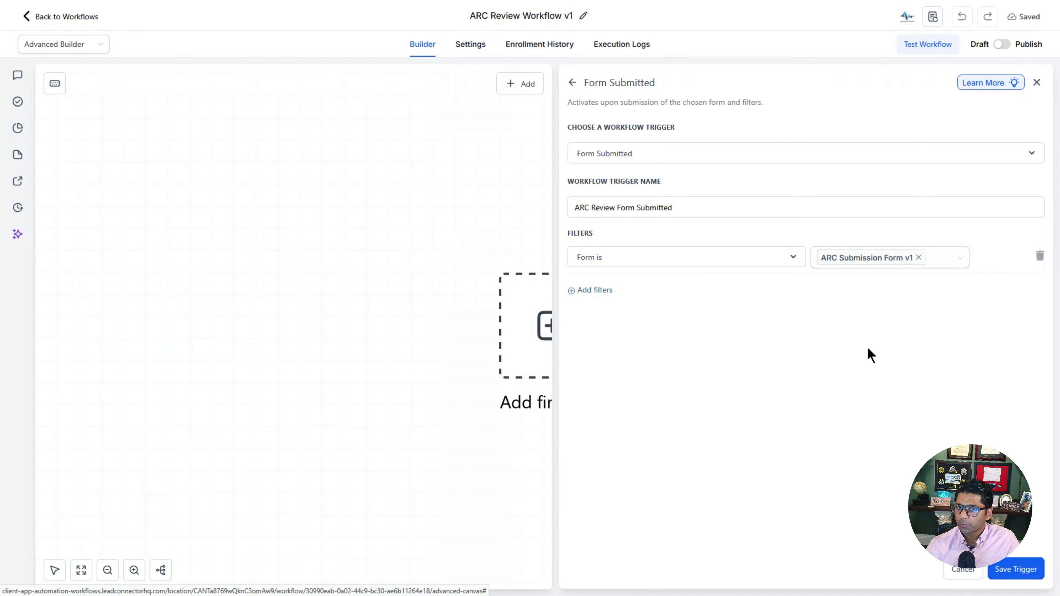
click(1016, 569)
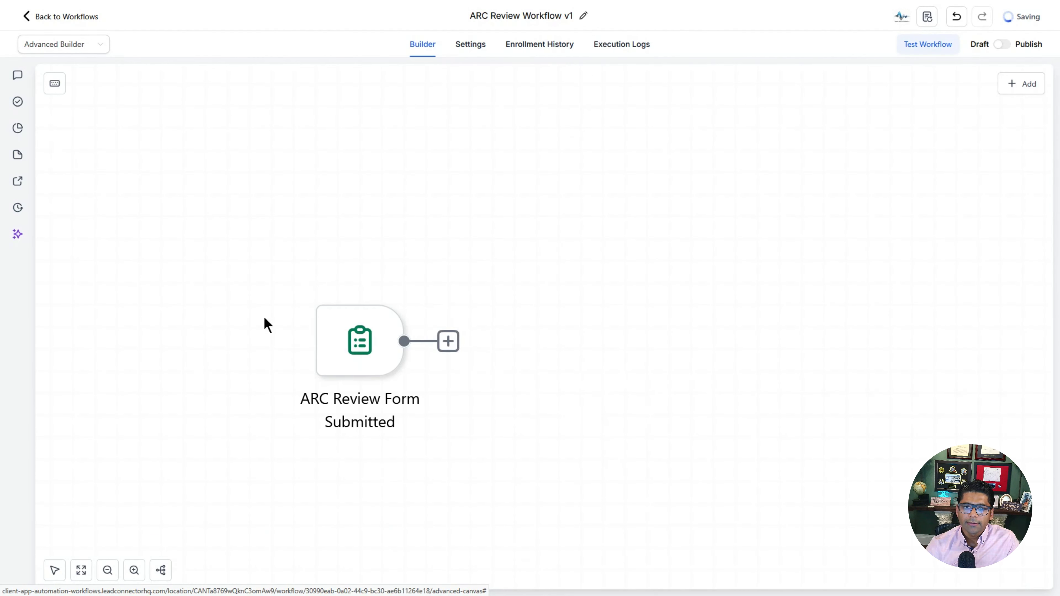
Step: Add a Create Or Update Opportunity action in ARC Review Pipeline's New Submission stage
drag(337, 351, 236, 325)
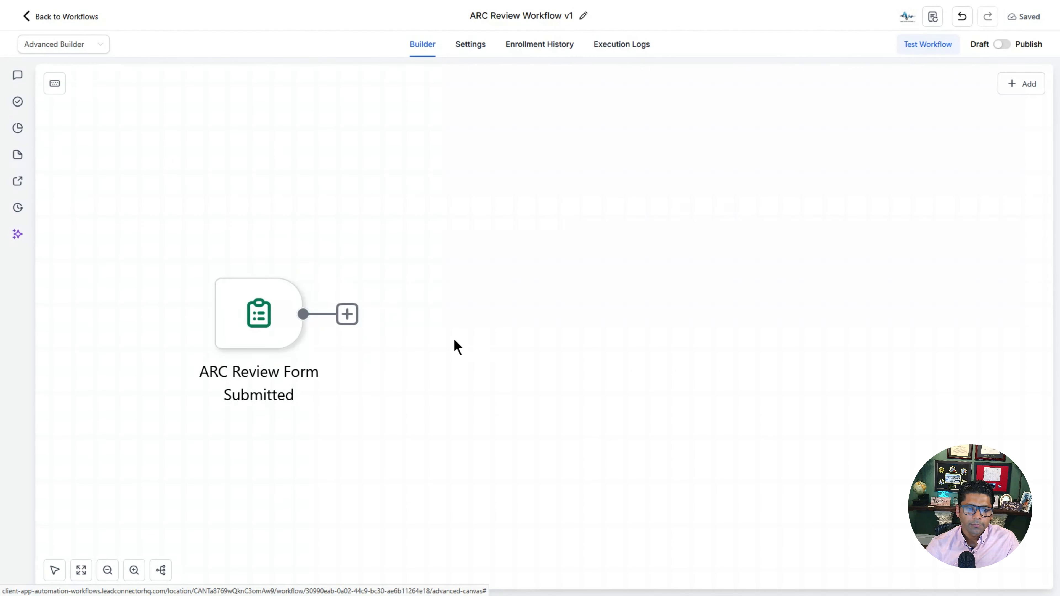
click(348, 316)
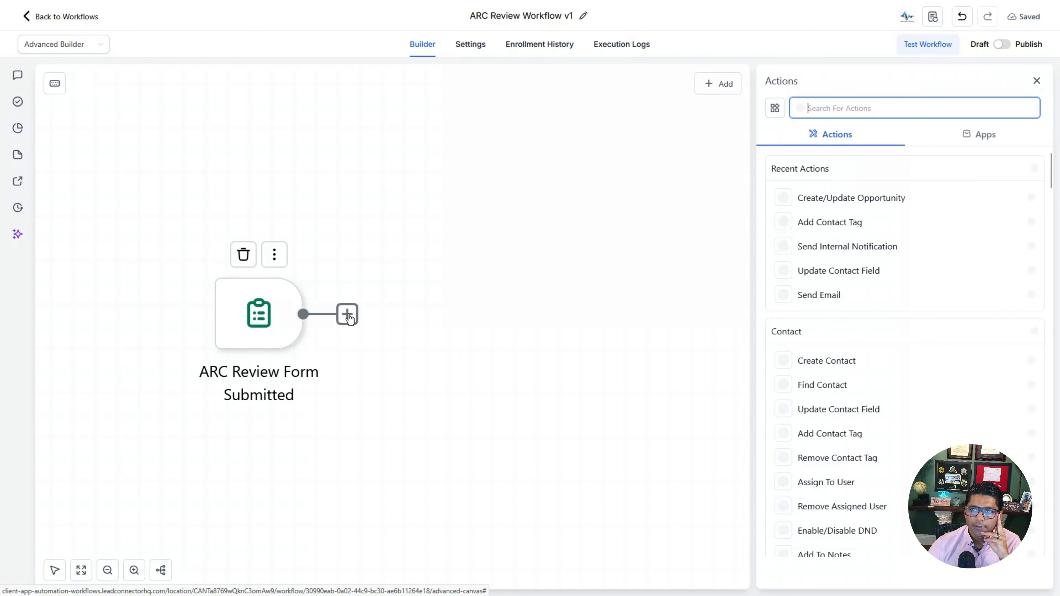
click(858, 205)
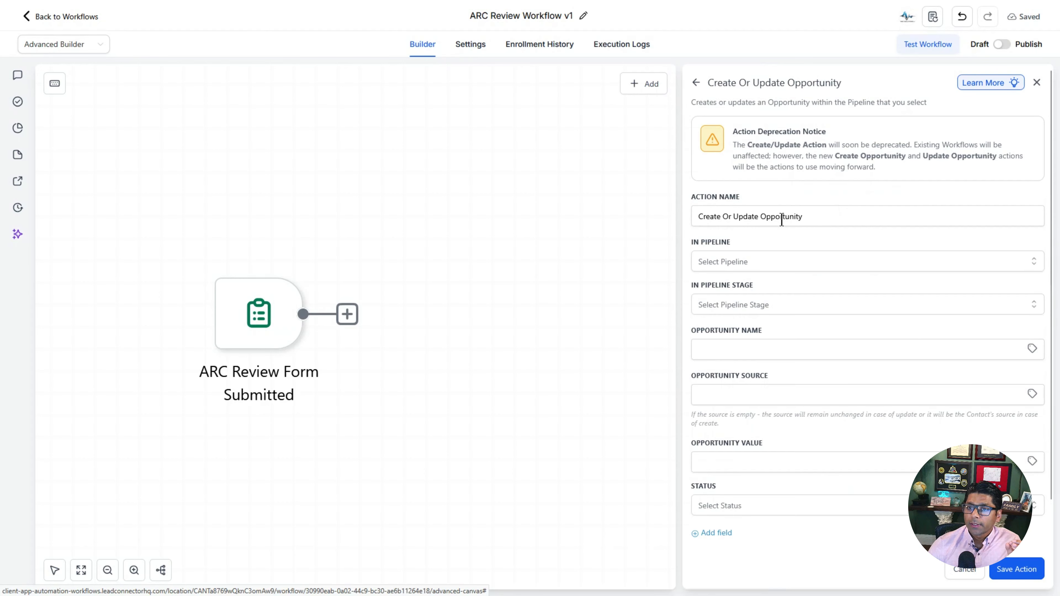
click(786, 263)
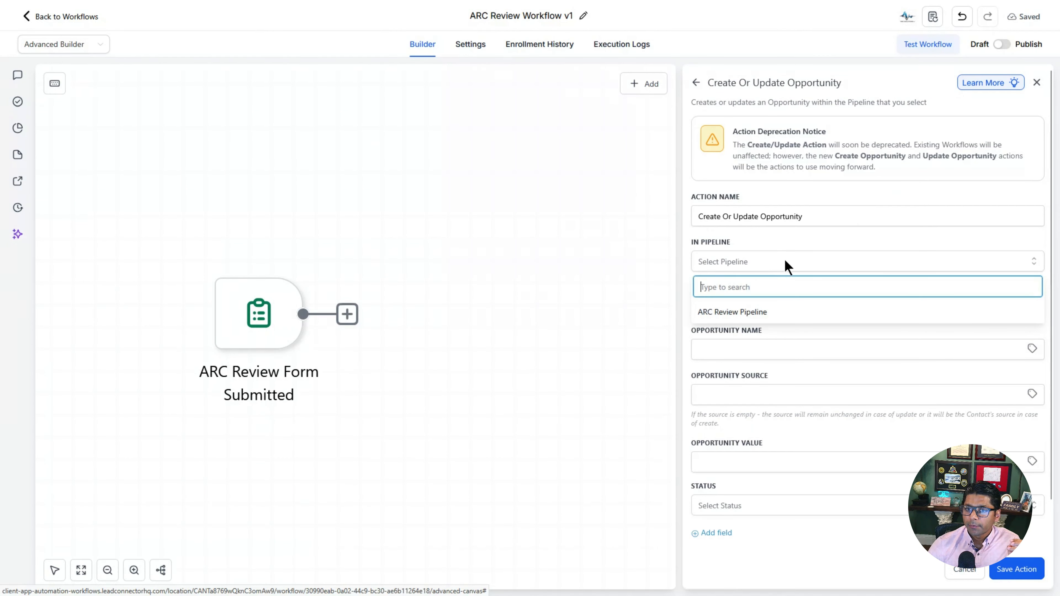
click(773, 317)
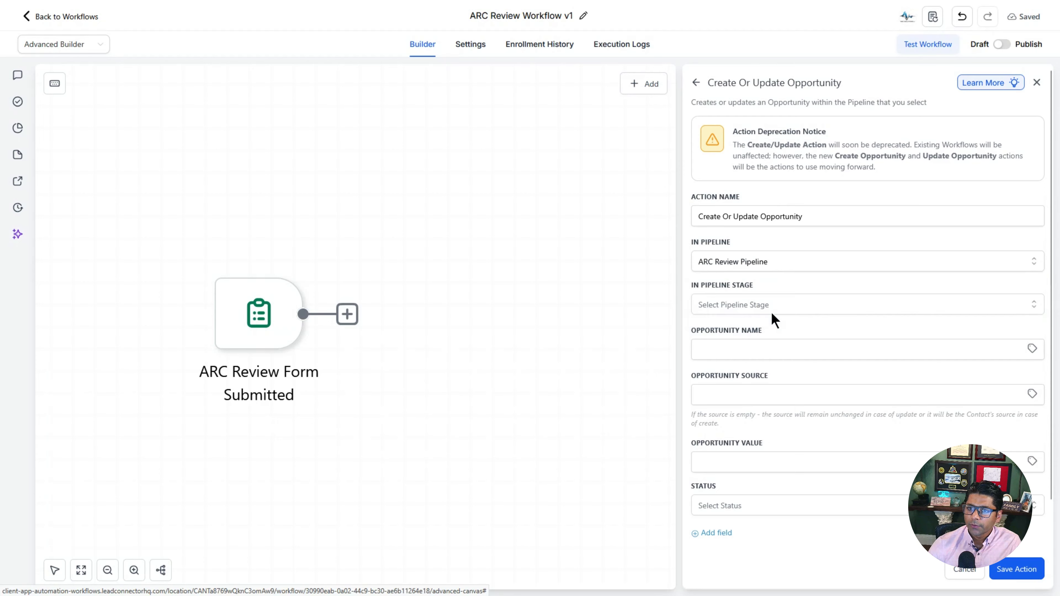
click(793, 305)
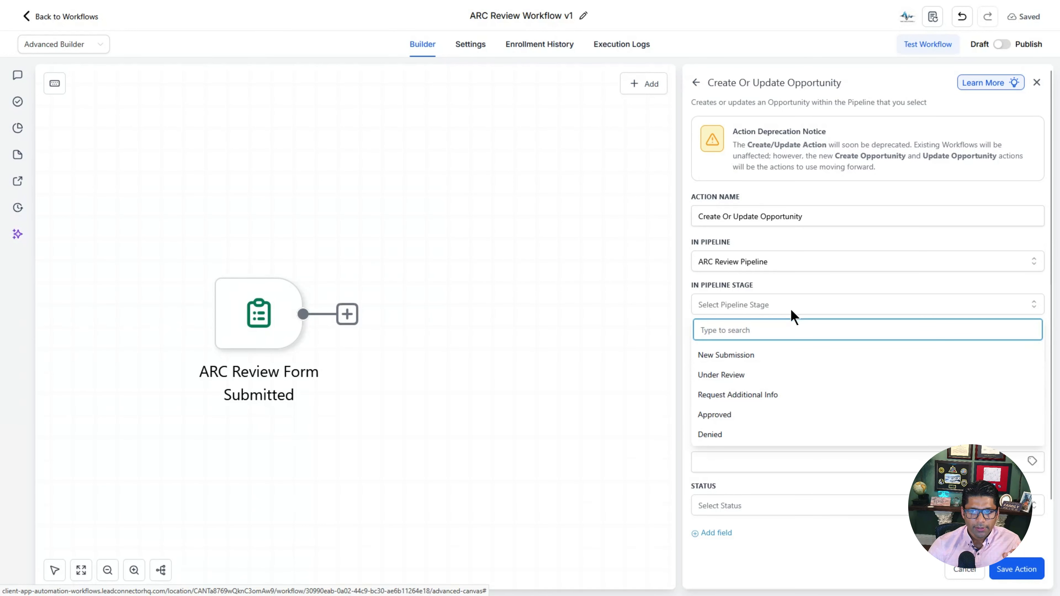
click(757, 355)
Step: Start the opportunity name with the contact's full name merge field
click(757, 354)
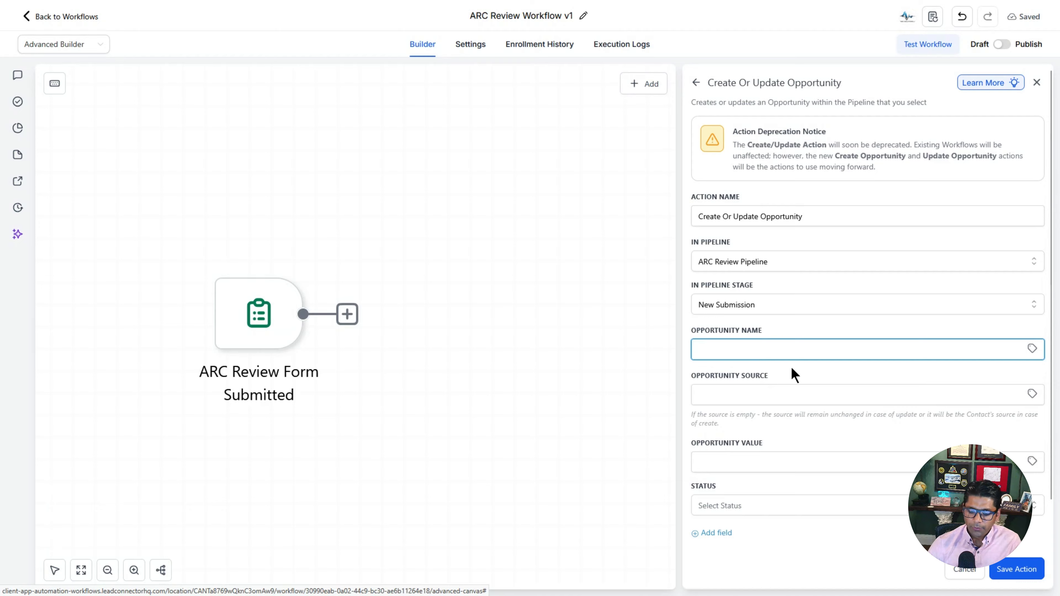
text(asdfasdfasdf)
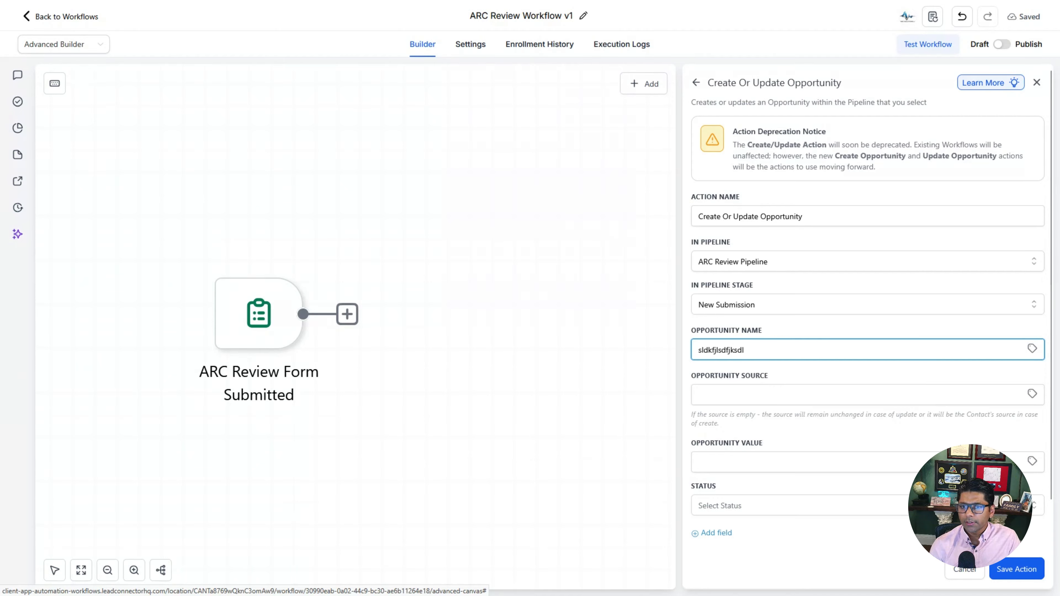
key(ctrl+BackSpace)
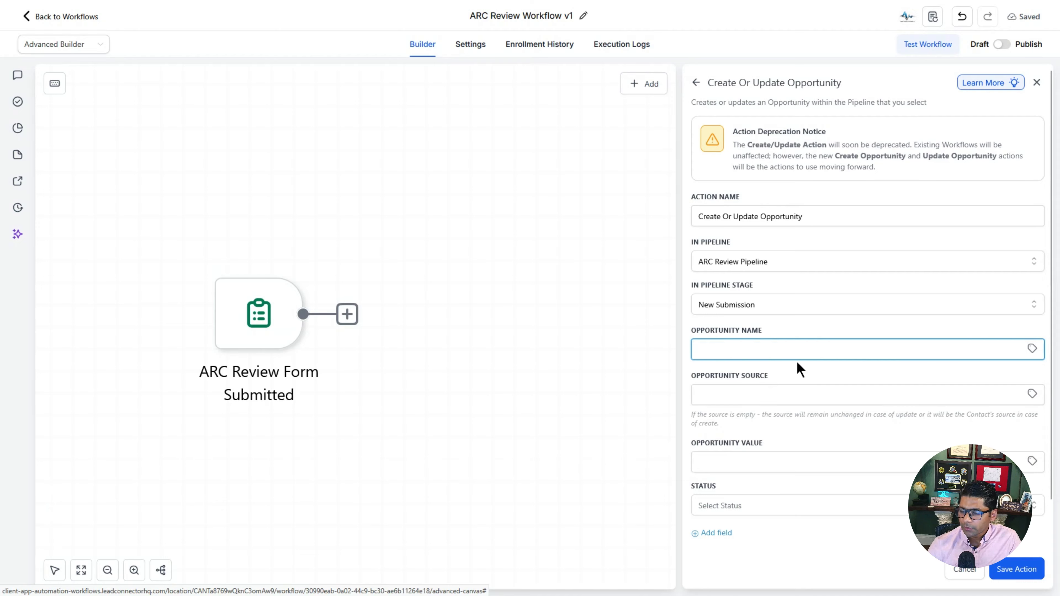
click(1030, 354)
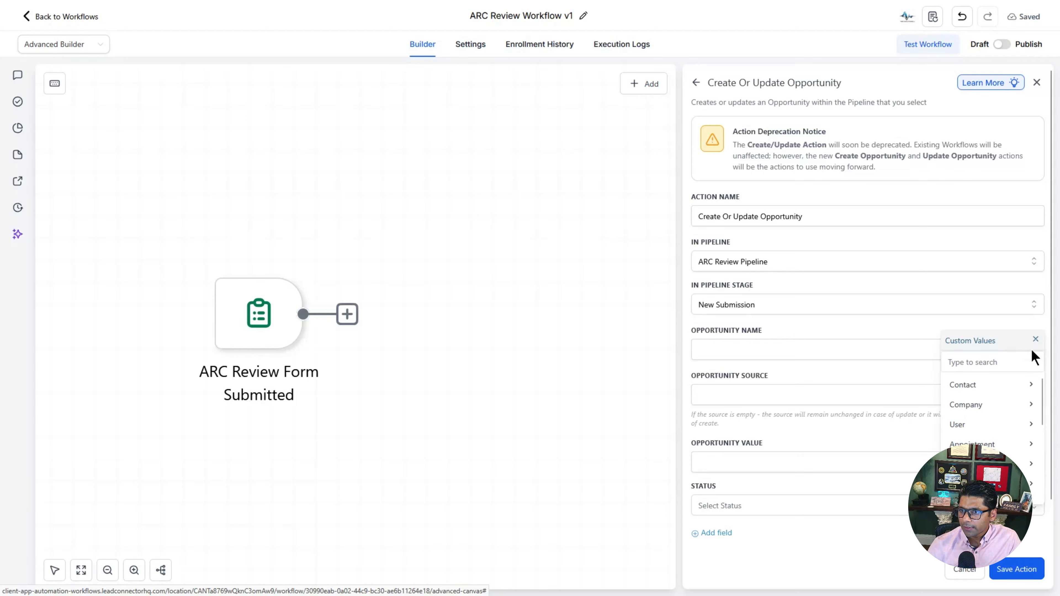
click(979, 391)
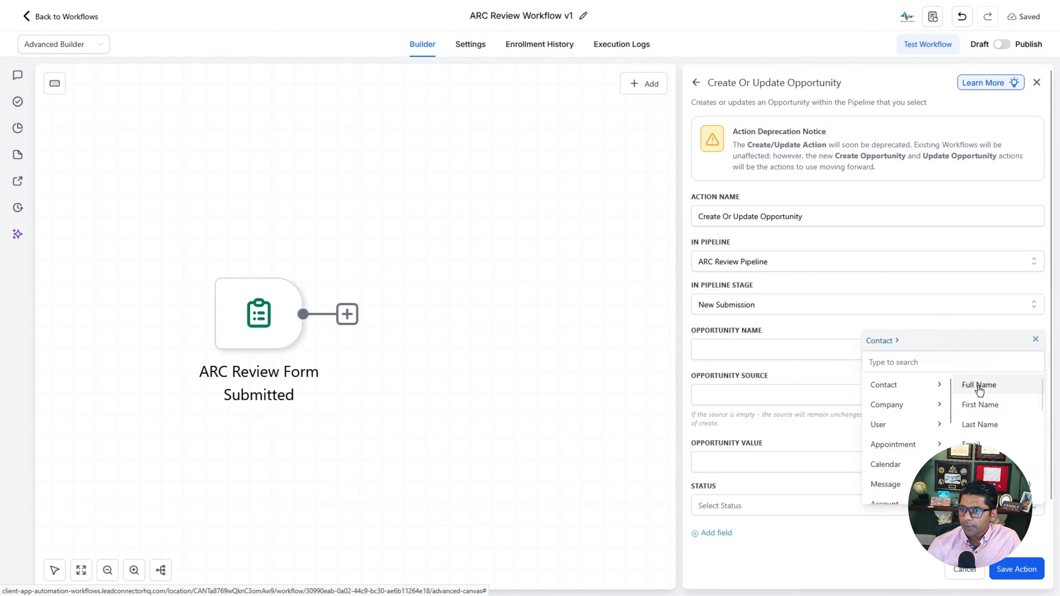
click(979, 386)
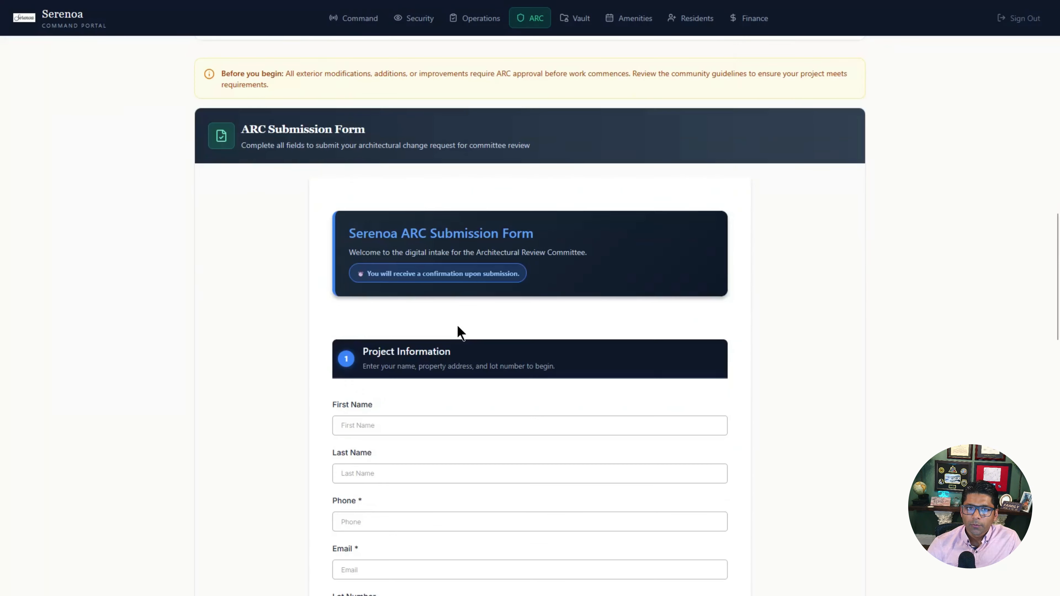
scroll(457, 325, down, 5)
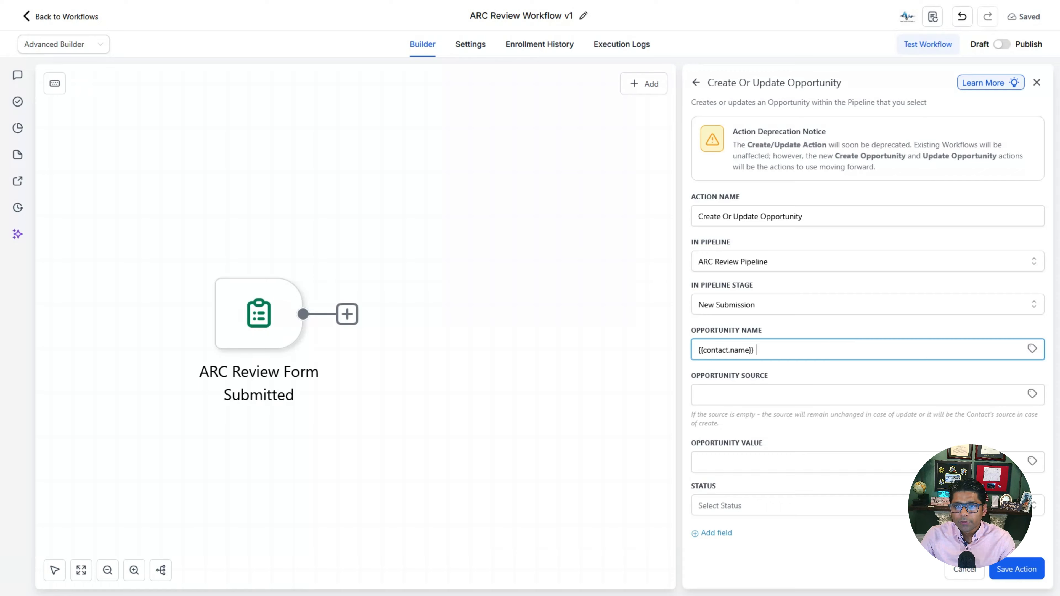
Step: Append the contact's email, phone and full address merge fields to the opportunity name
click(1033, 349)
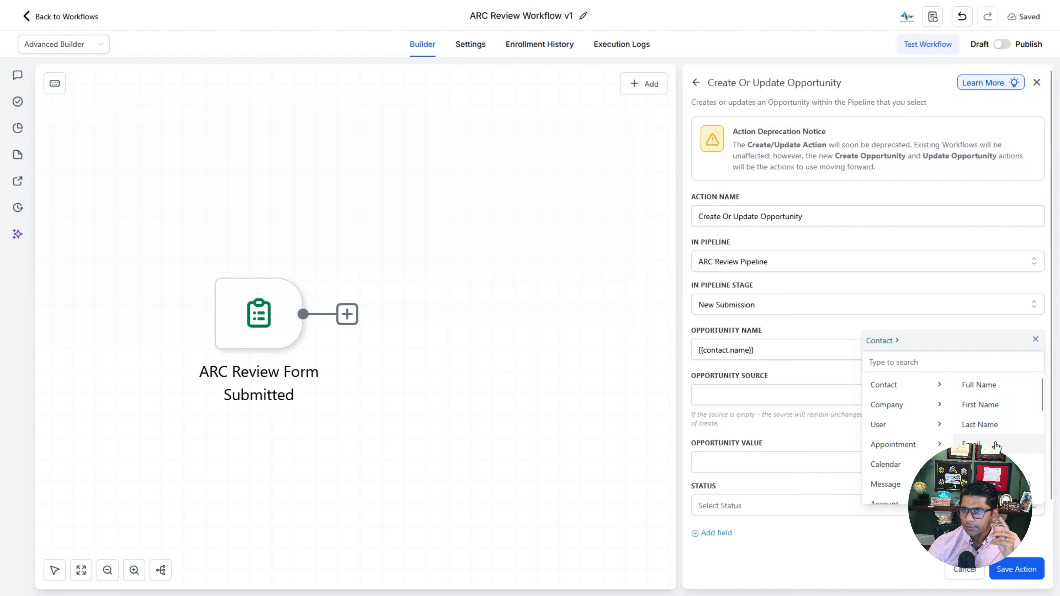
click(996, 445)
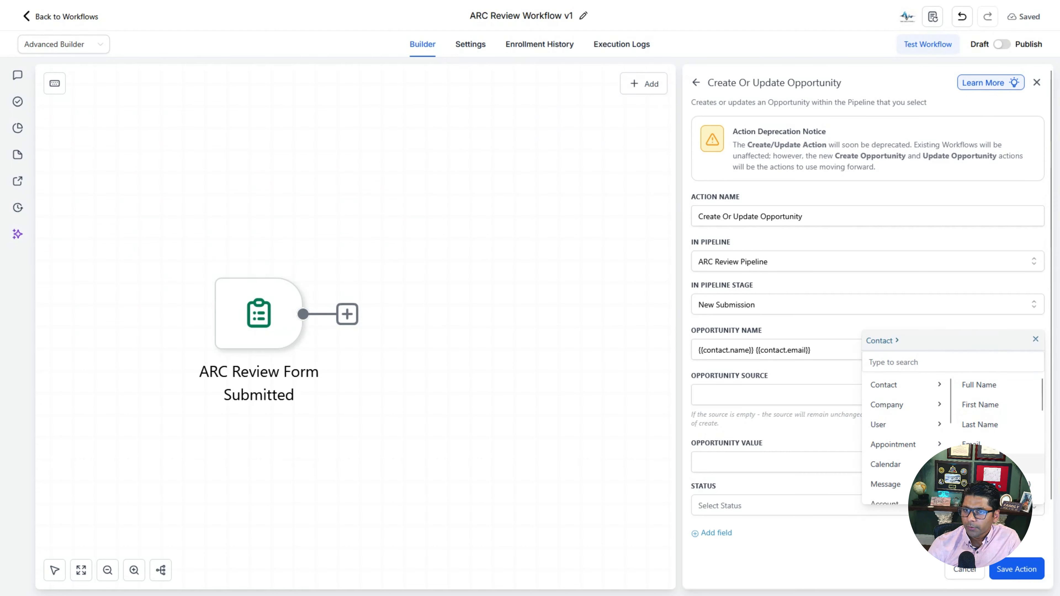
click(972, 464)
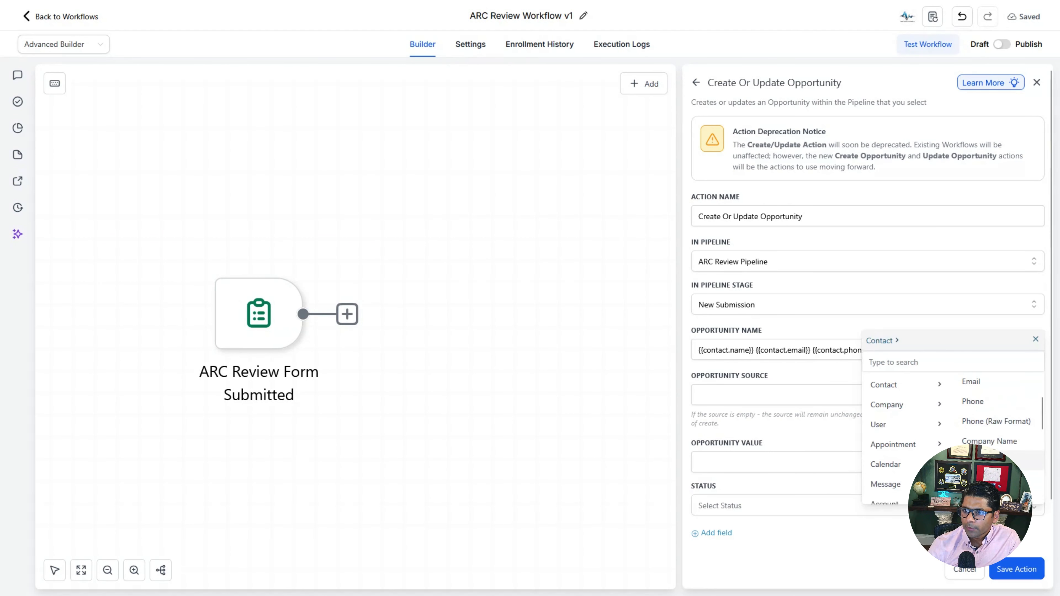
click(994, 460)
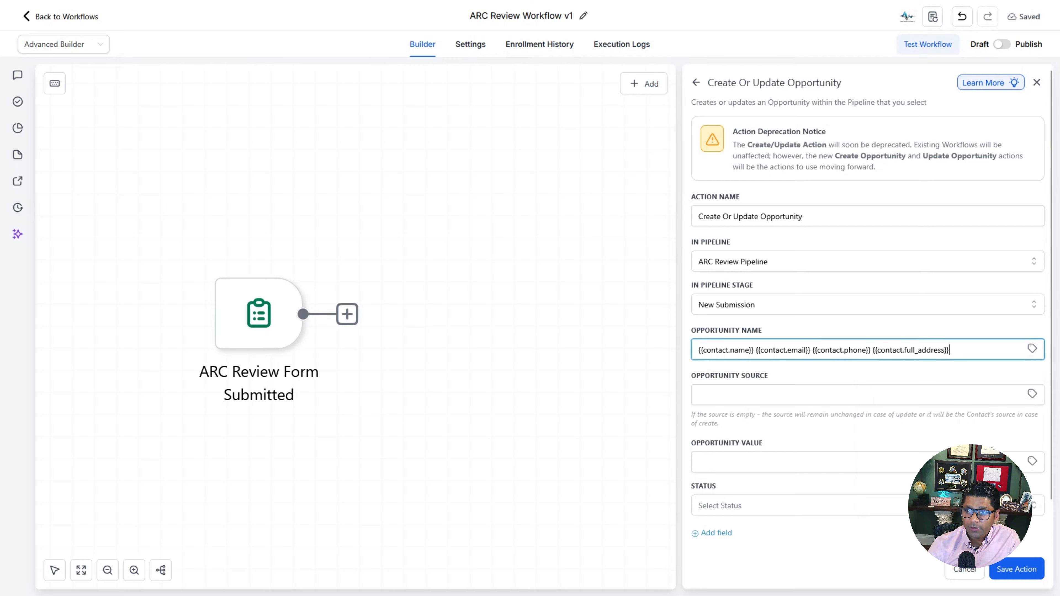
click(1032, 349)
scroll(994, 429, up, 5)
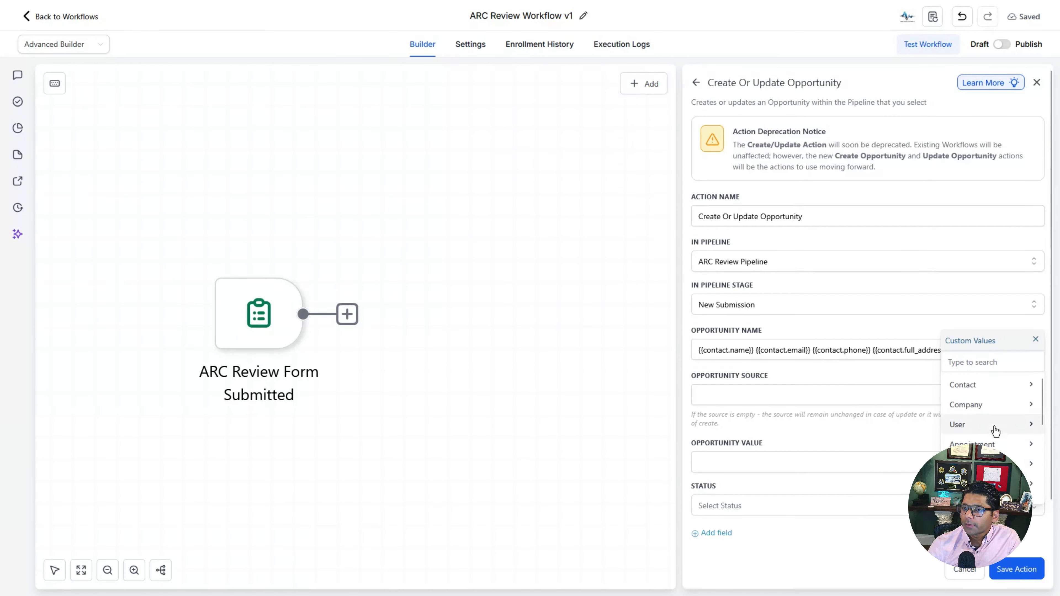
scroll(989, 418, down, 5)
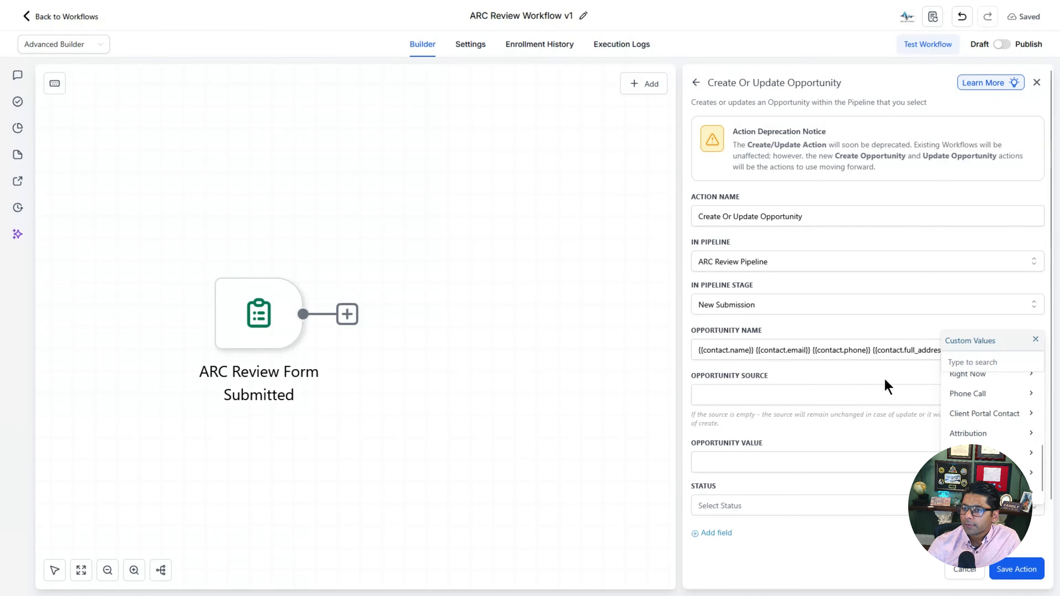
click(1034, 340)
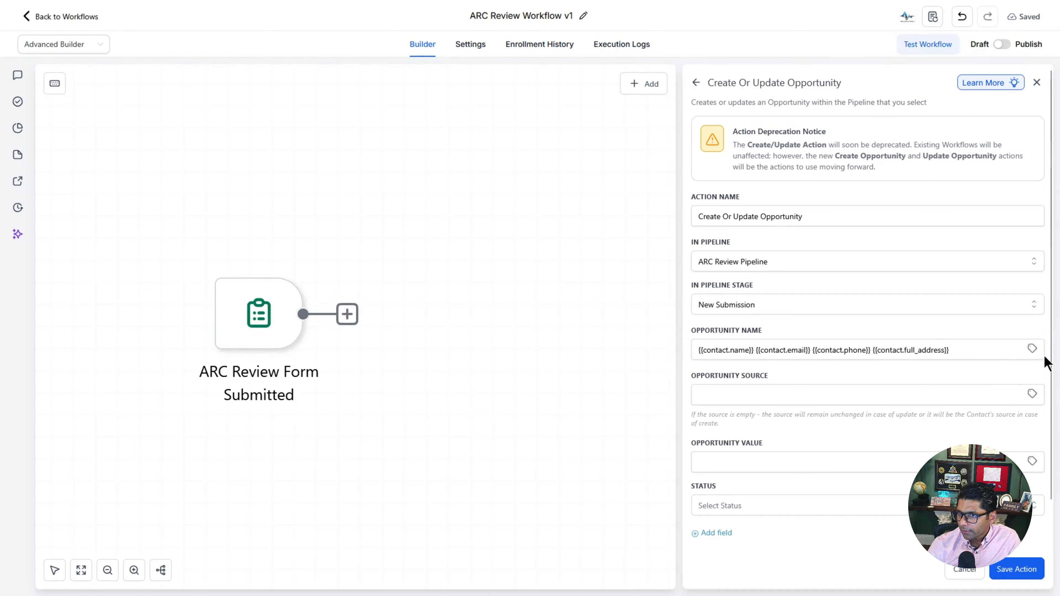
click(1033, 349)
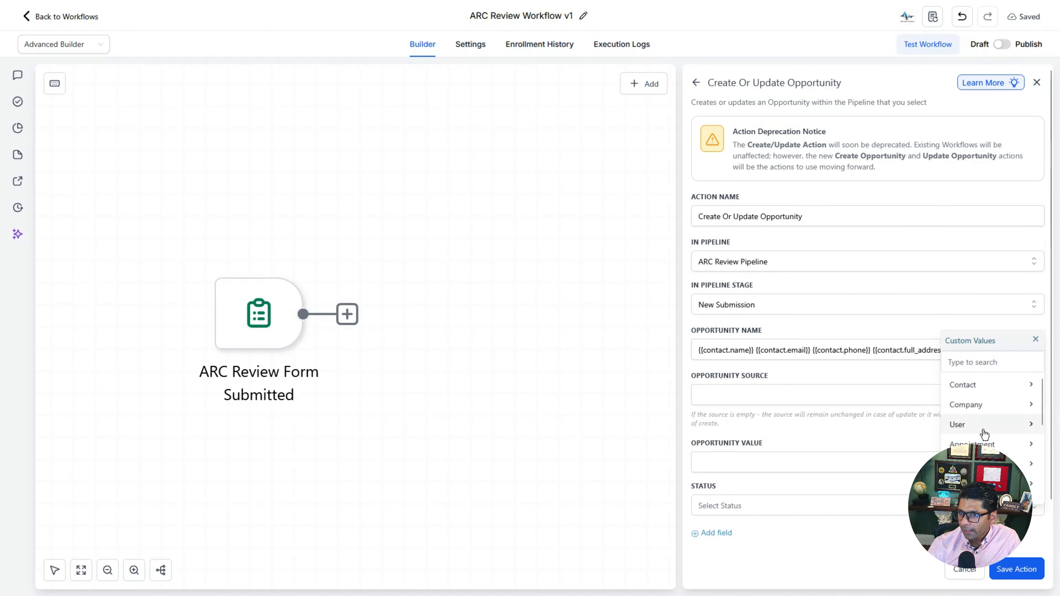
scroll(984, 430, down, 3)
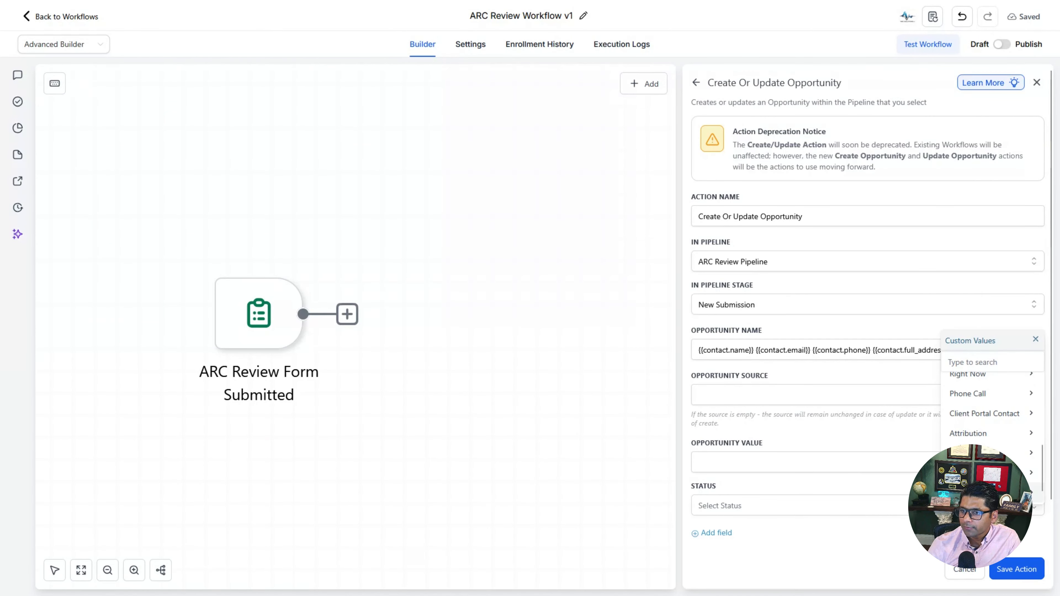
scroll(984, 409, down, 2)
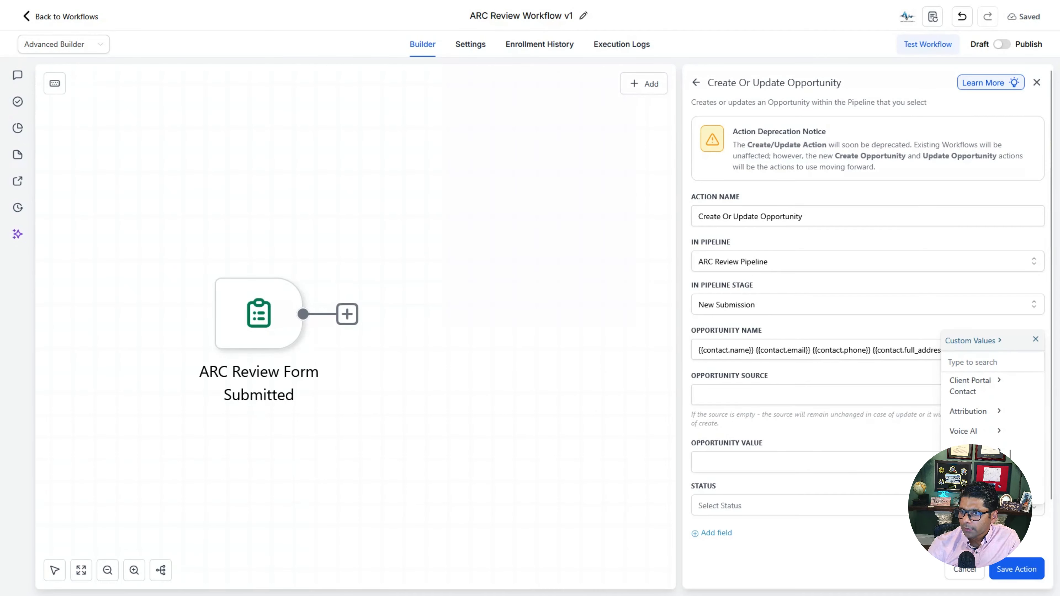
Step: Append Project Type, Project Description, Estimated Start Date, Lot Number and Supporting Documents values to the name
text(project)
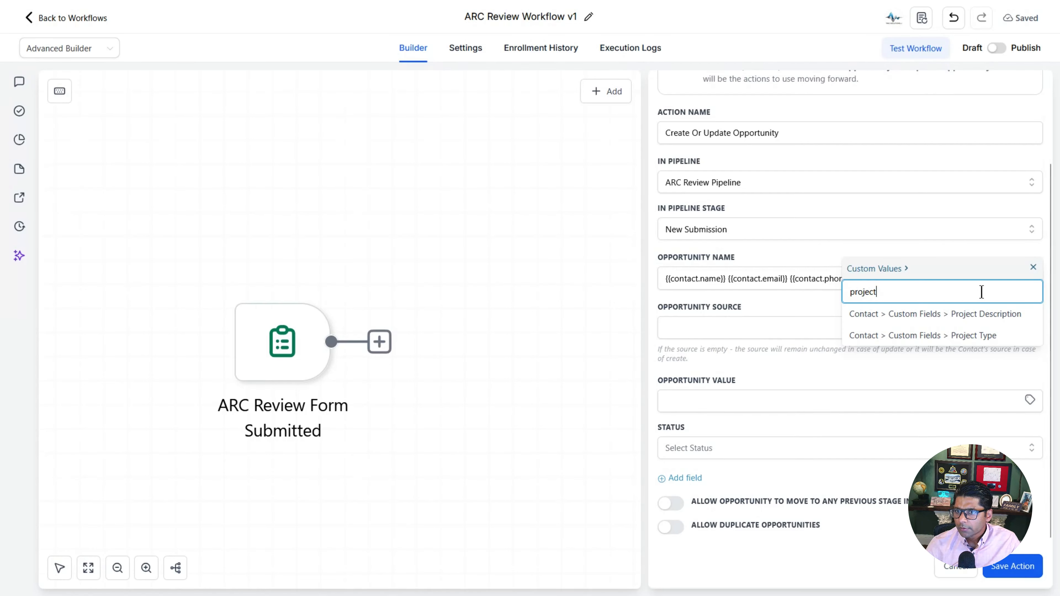
click(954, 340)
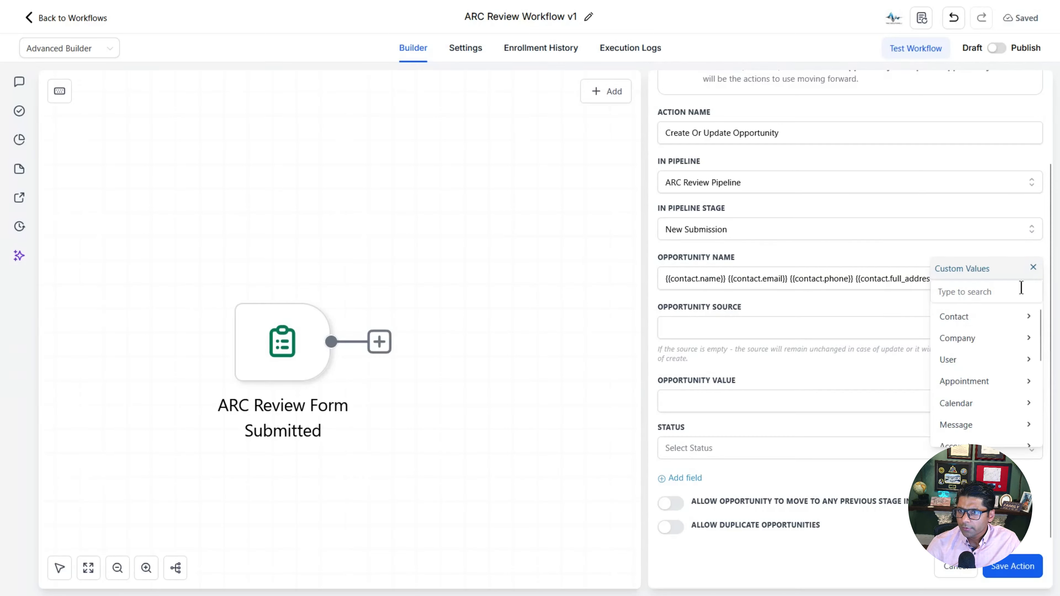
click(1013, 293)
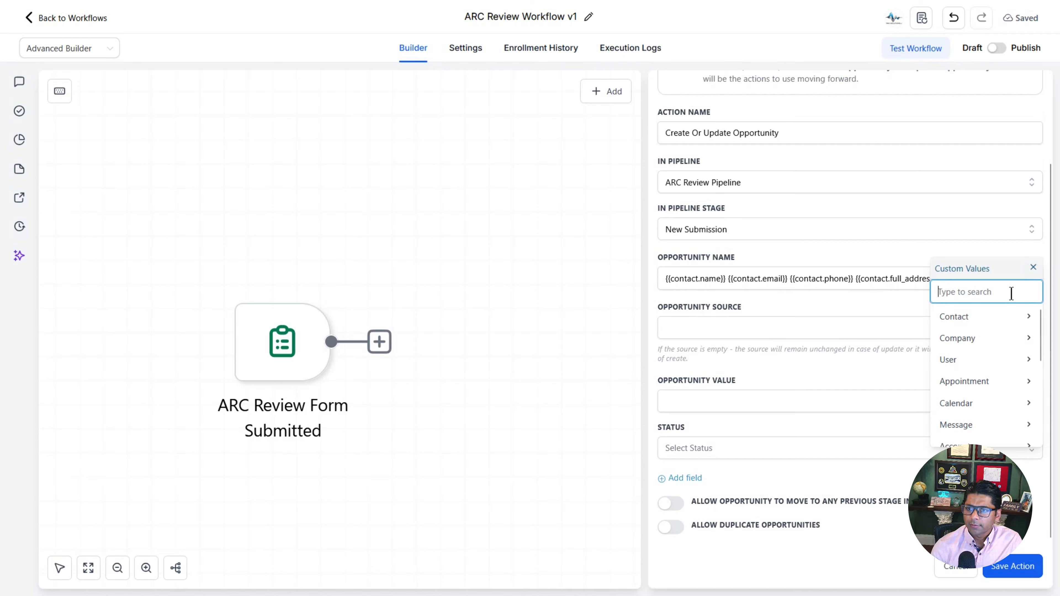
text(project)
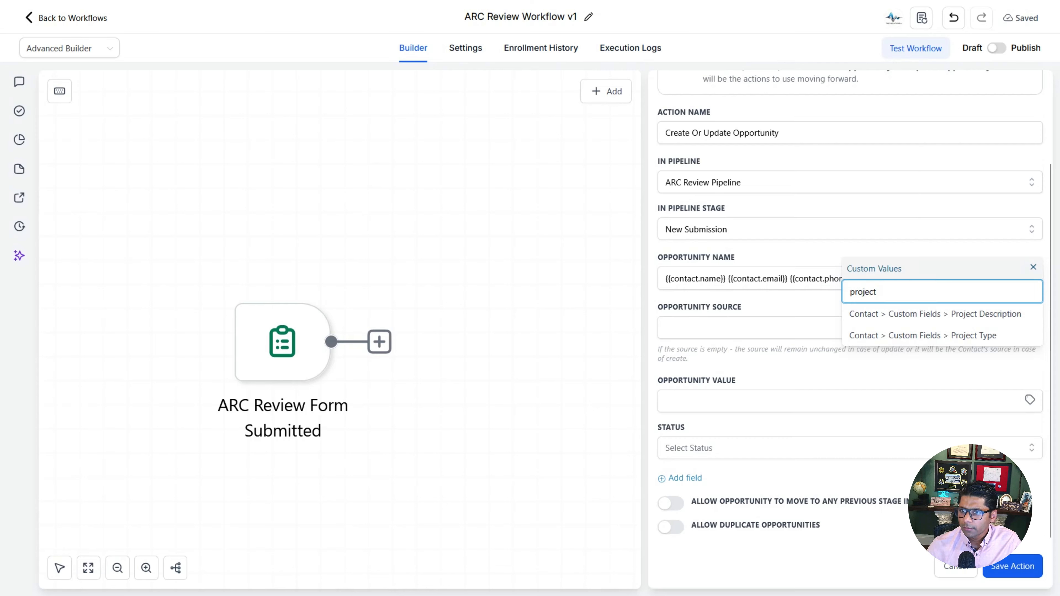
click(965, 317)
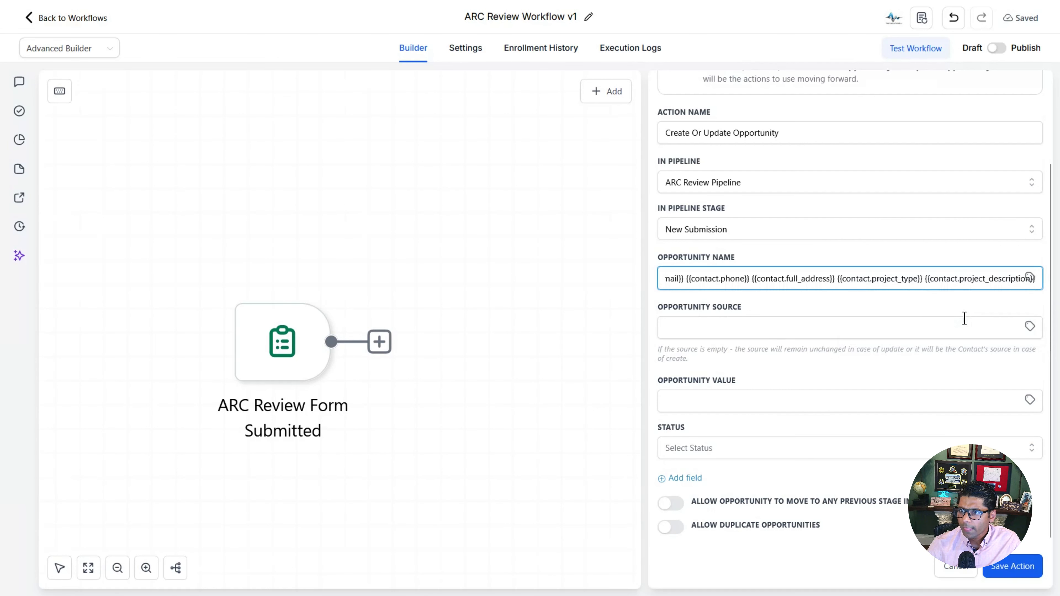
click(1031, 277)
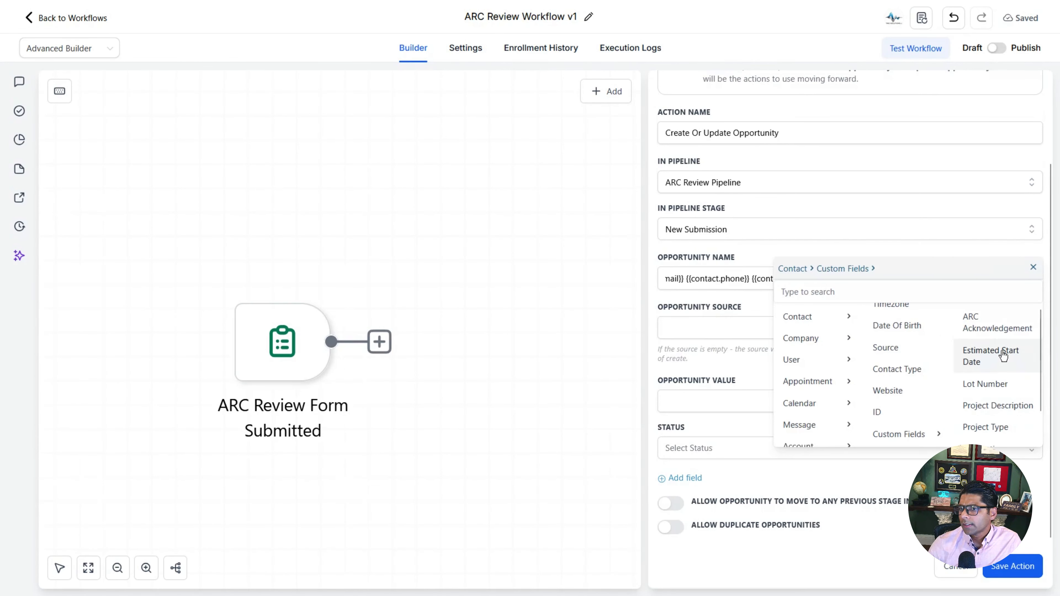
click(1003, 356)
click(1029, 279)
click(995, 363)
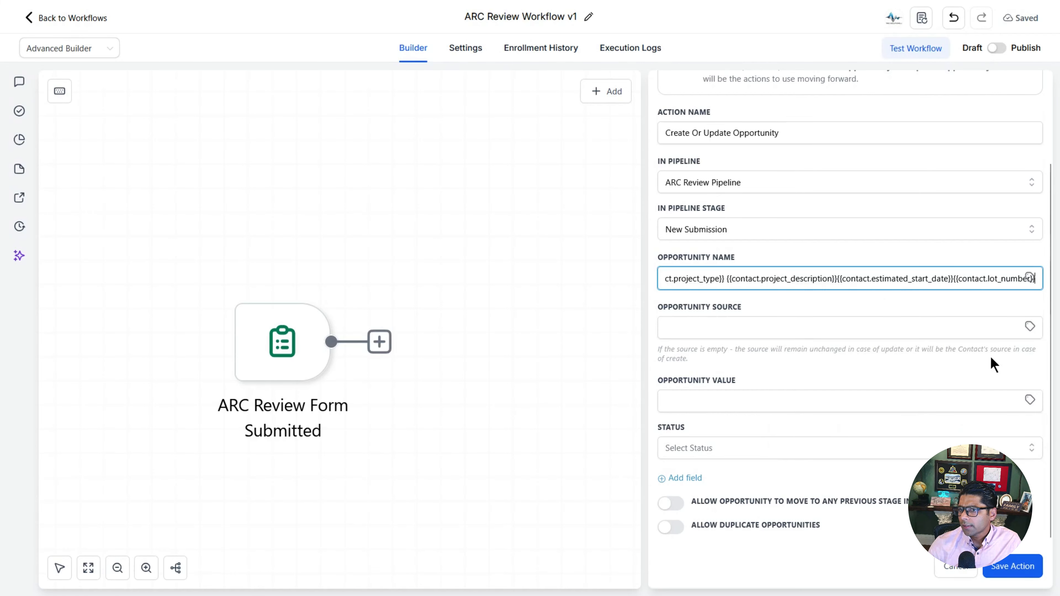
click(1030, 278)
click(1001, 433)
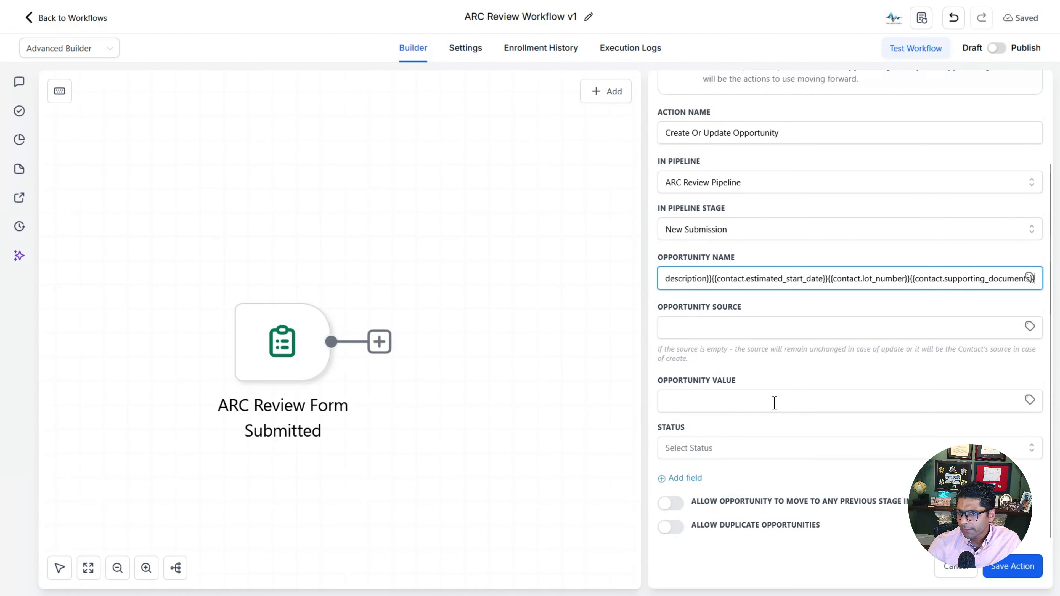
Step: Set status to open, allow moves to previous stages, keep duplicates off, and save the action
click(793, 449)
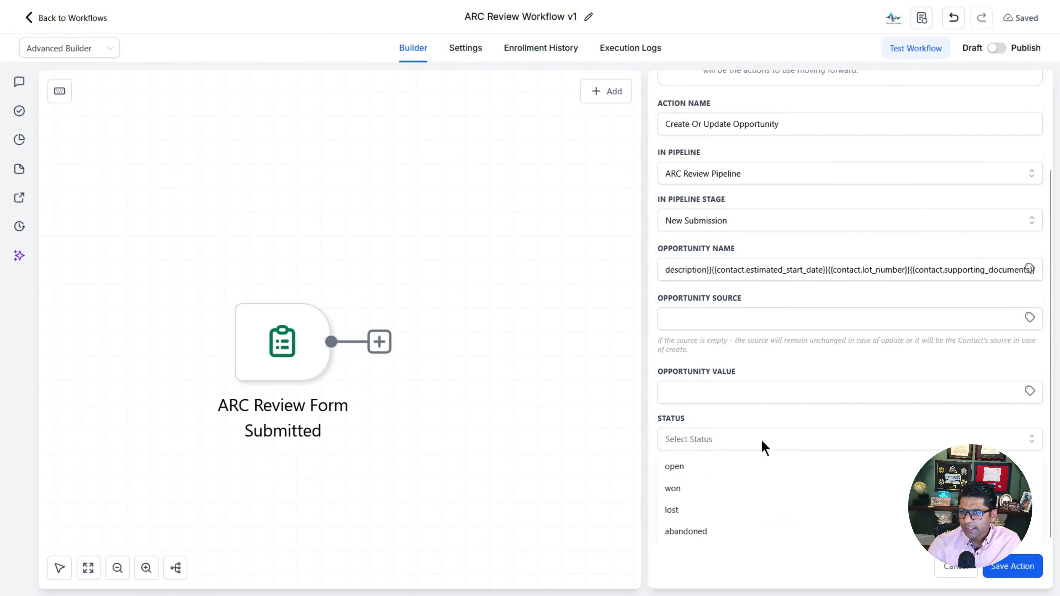
click(712, 473)
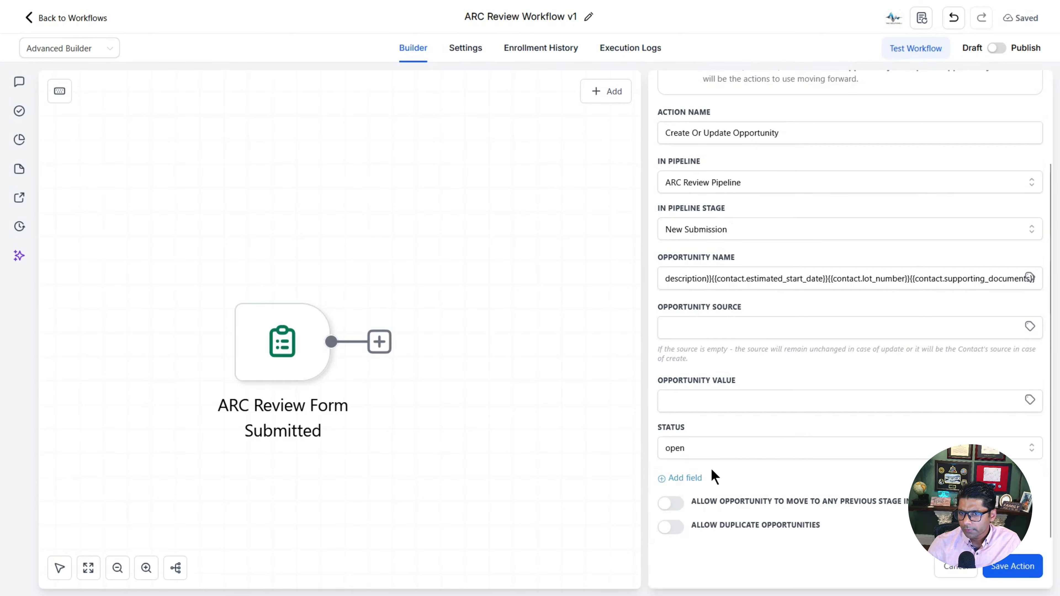
click(679, 506)
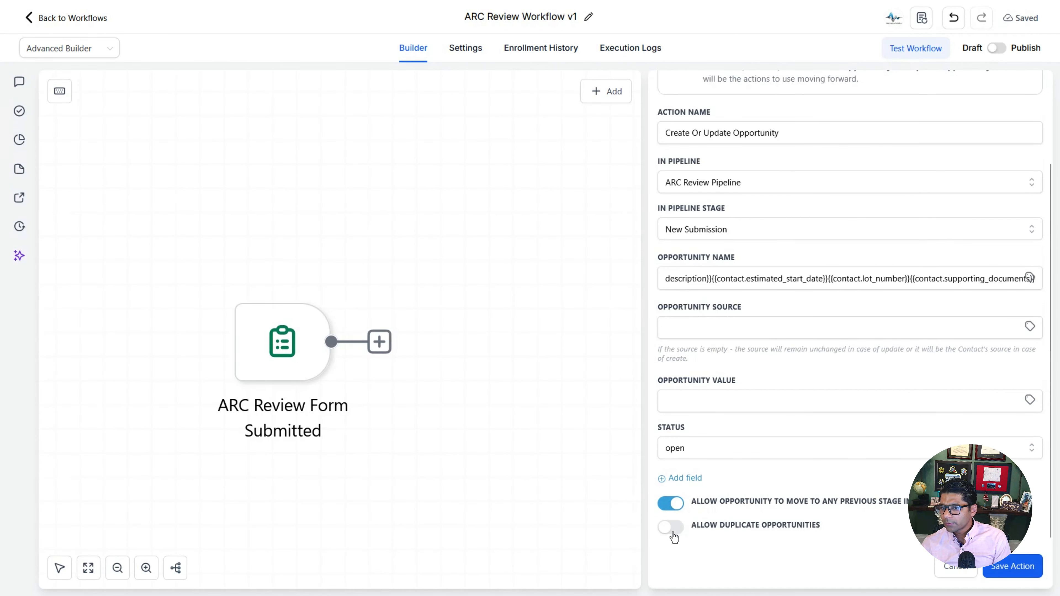
click(672, 528)
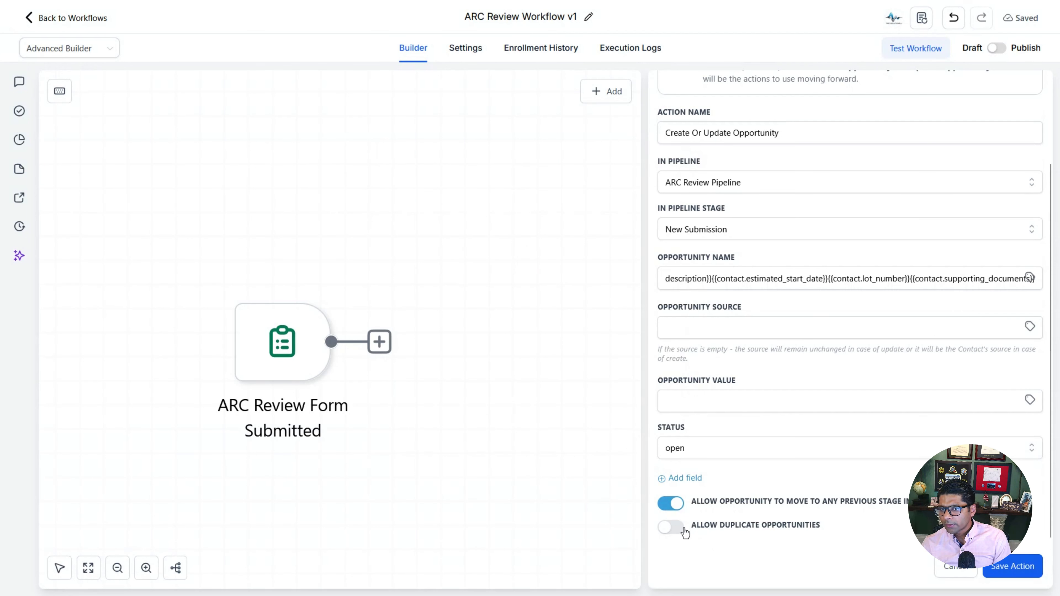
click(1023, 563)
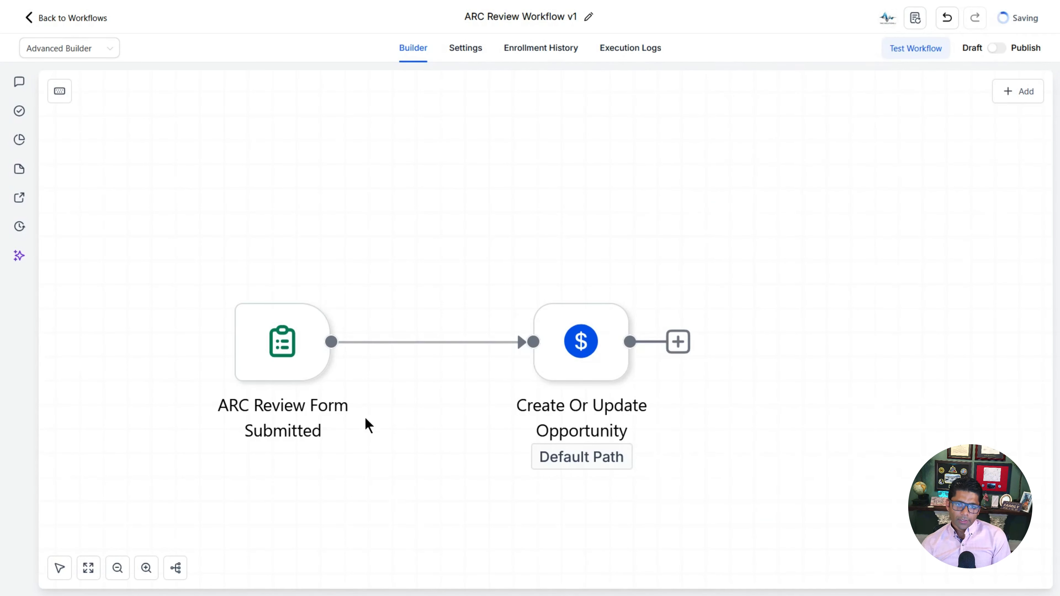
Step: Leave the workflow builder for the ARC Review Pipeline opportunities board with its five empty stages
mouse_move(360, 417)
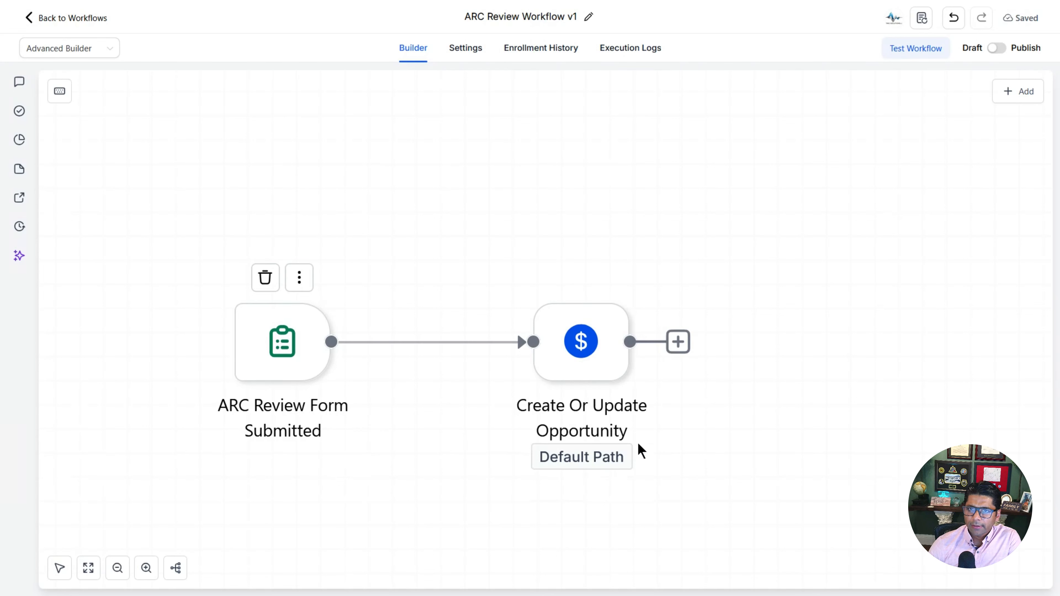
mouse_move(634, 434)
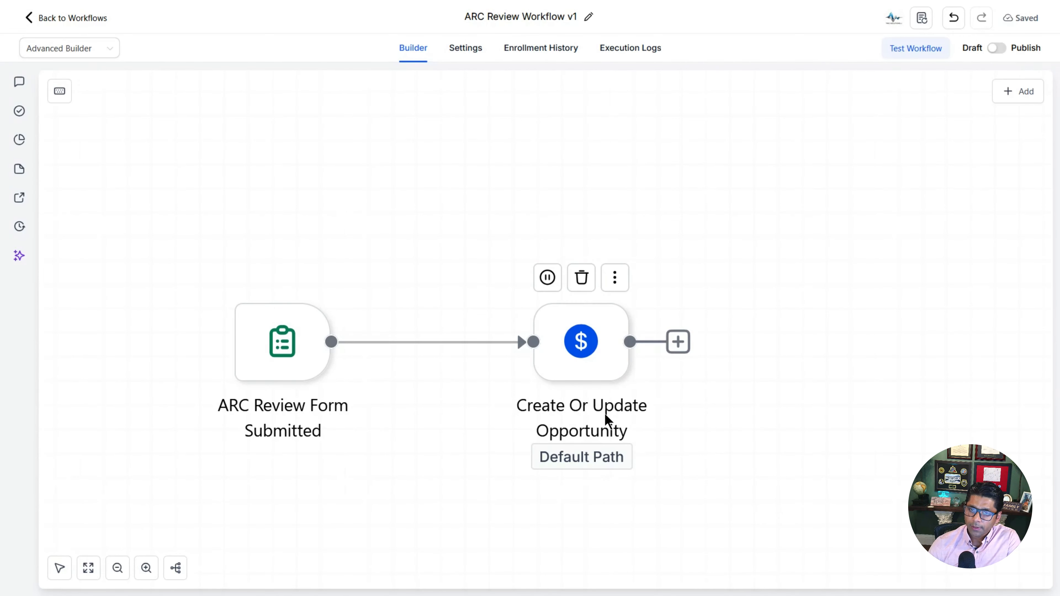
mouse_move(313, 41)
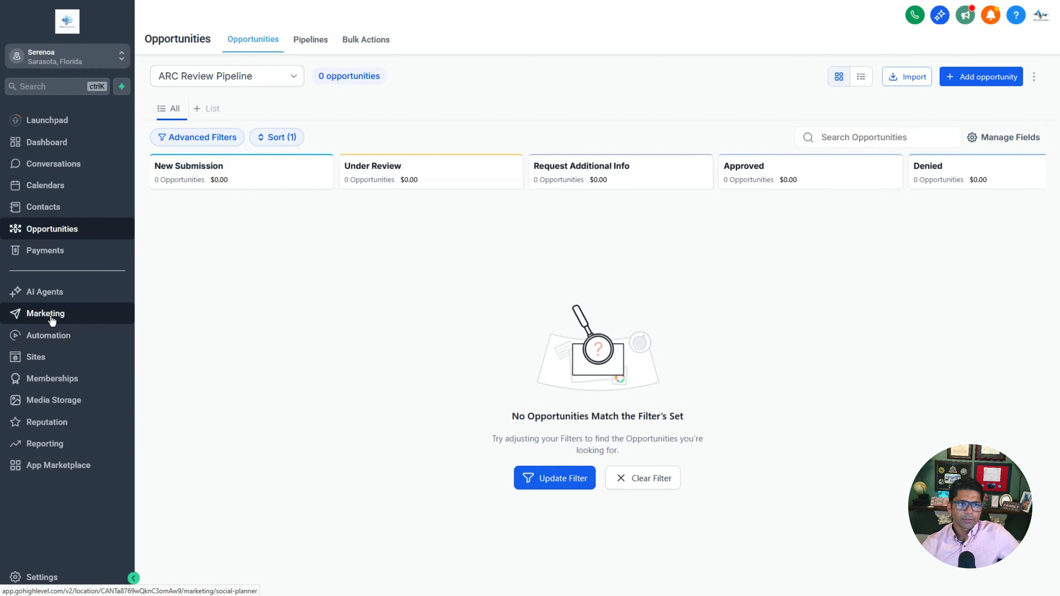
Step: Create a new blank email template under Marketing > Emails > Templates using the Code Editor
click(49, 314)
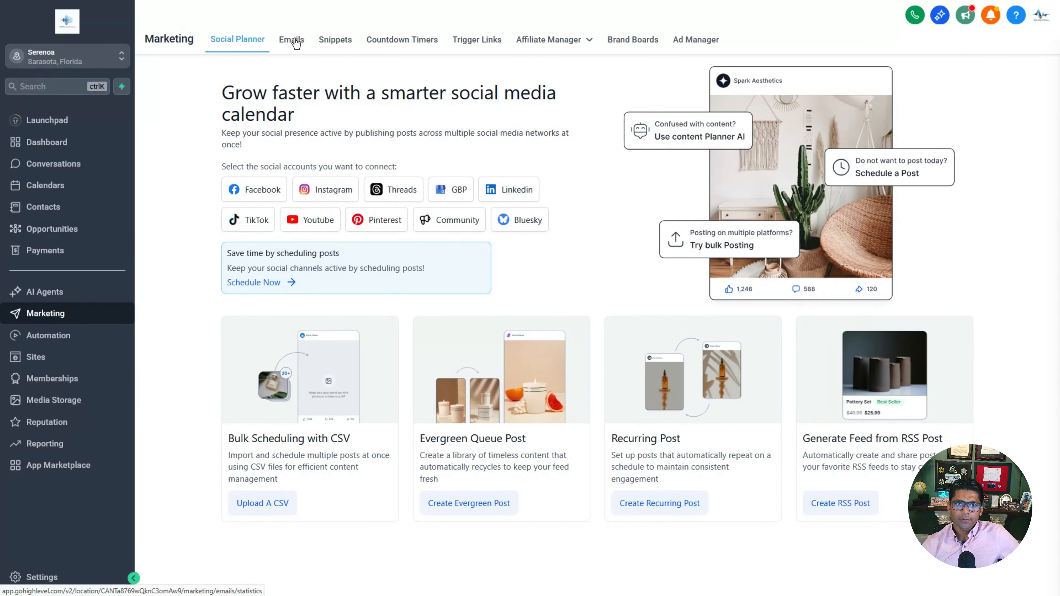
click(295, 43)
click(379, 131)
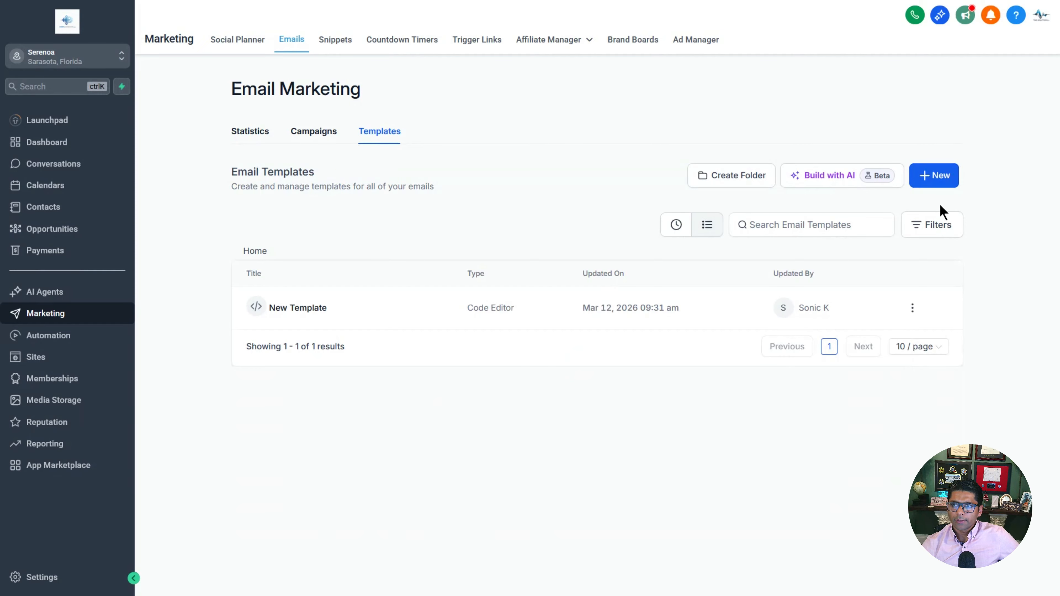
click(941, 184)
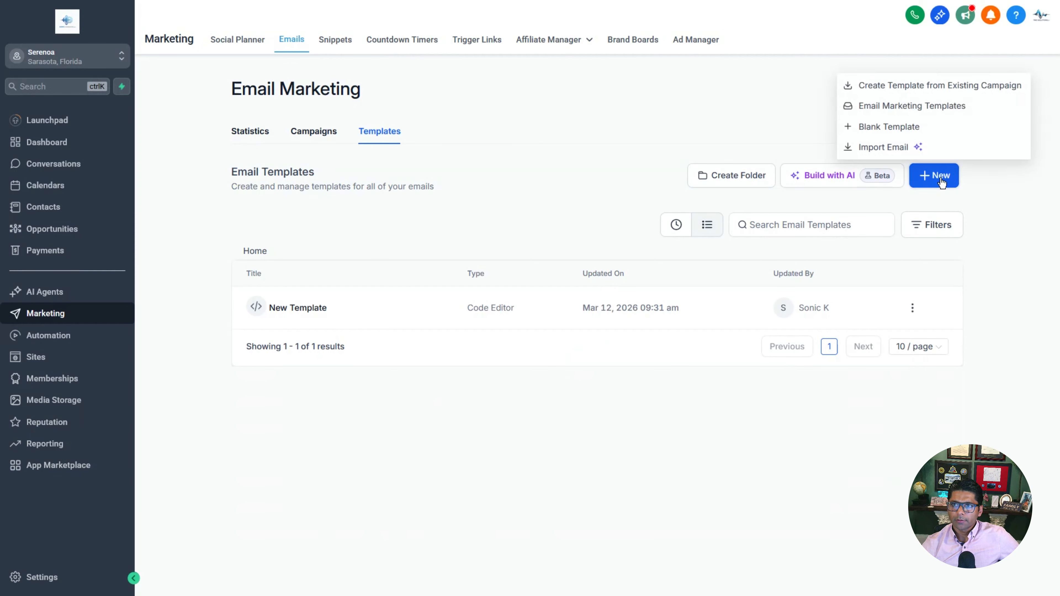
click(892, 133)
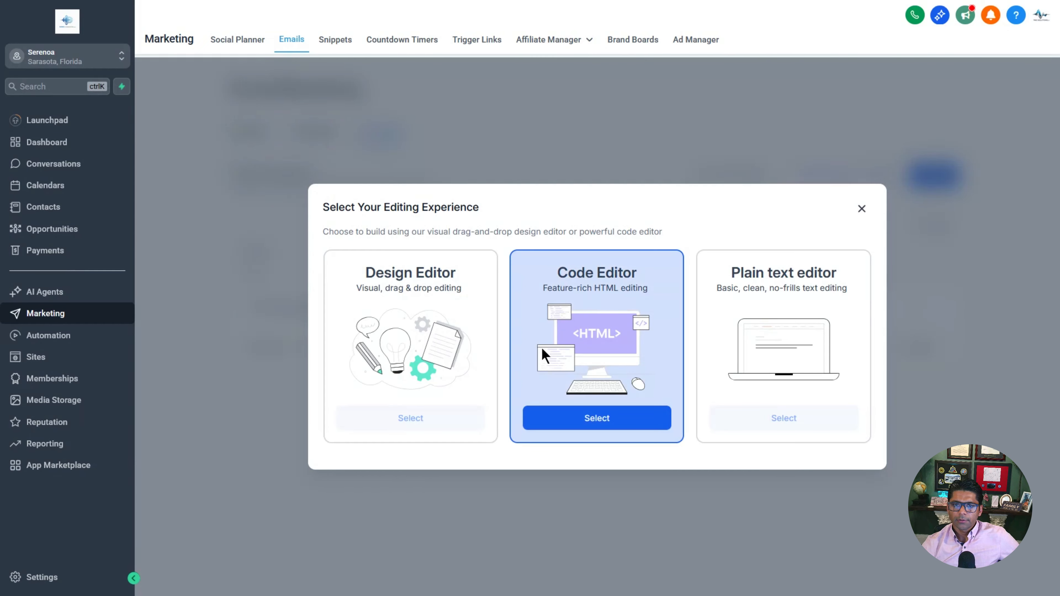
click(608, 423)
drag(175, 226, 236, 408)
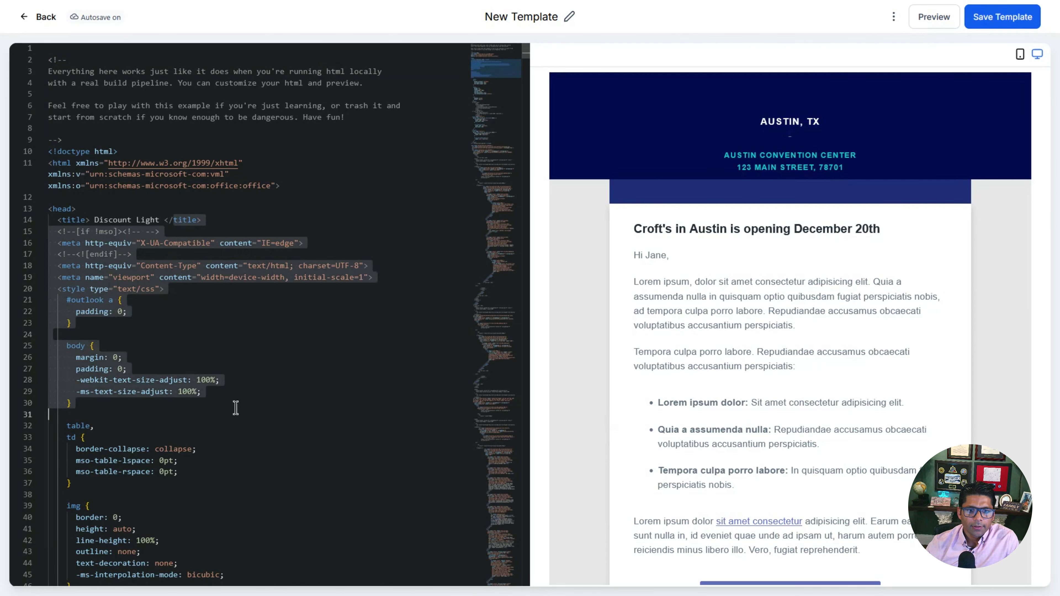
Step: Review the starter HTML, highlighting the head and style code lines 13–31
click(263, 400)
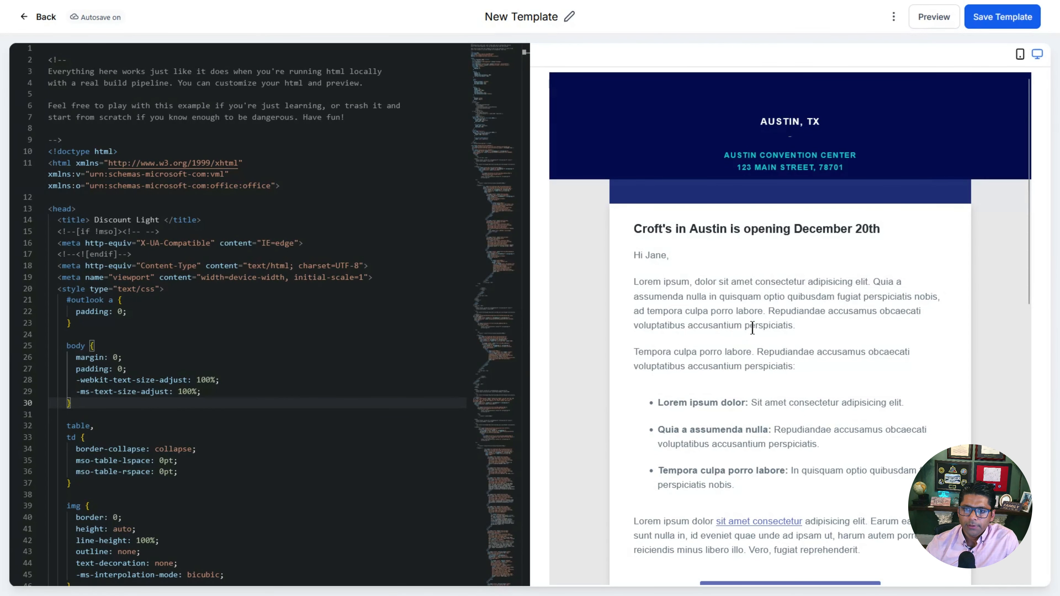
scroll(756, 292, down, 10)
scroll(755, 334, up, 10)
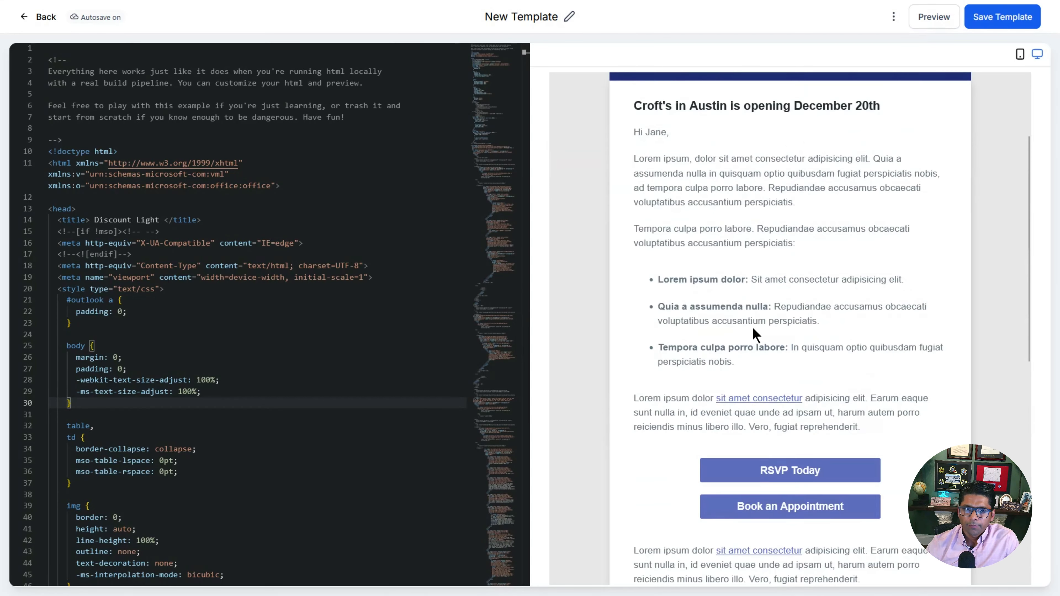
click(279, 266)
drag(102, 212, 284, 419)
click(322, 417)
scroll(322, 417, down, 2)
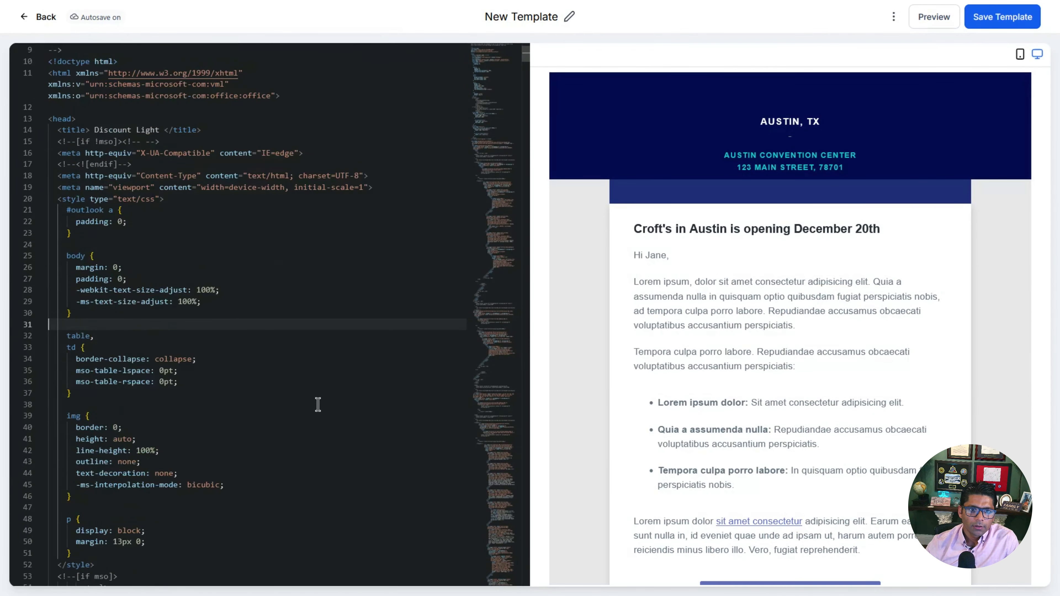
scroll(317, 405, up, 2)
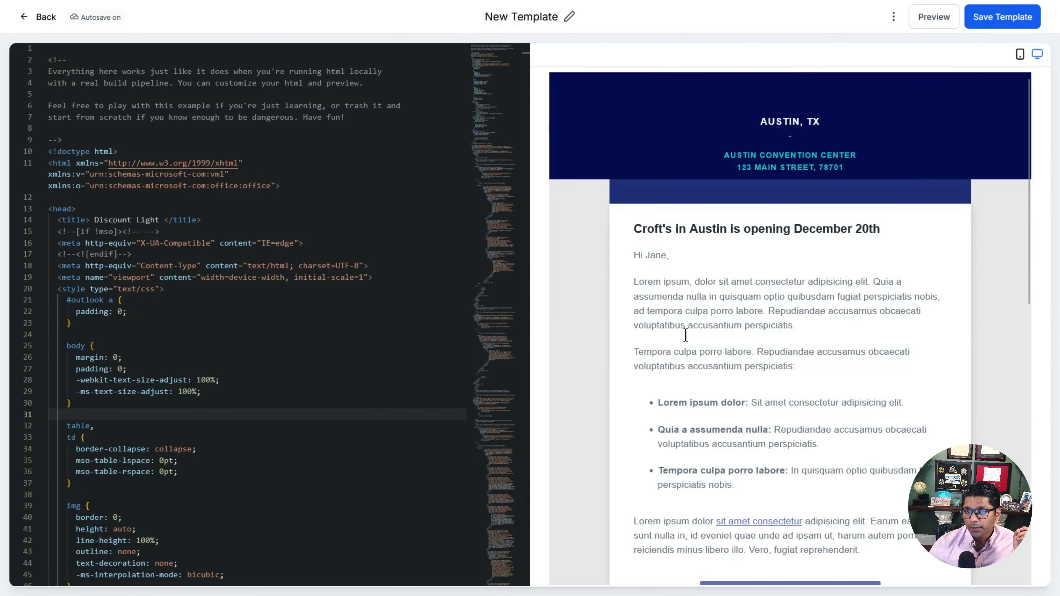
scroll(755, 419, down, 5)
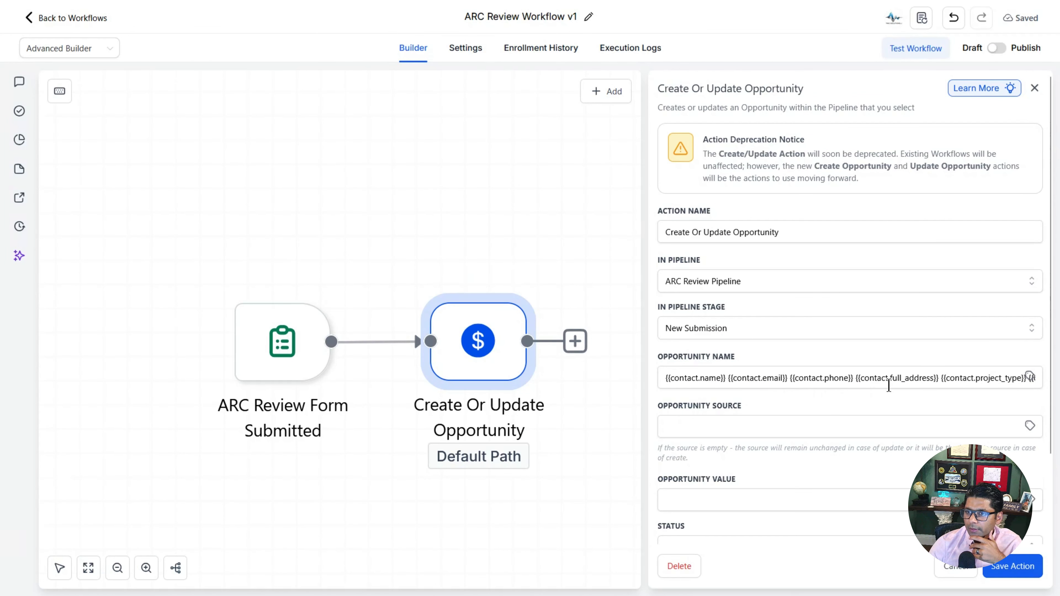
Step: Check the Opportunity Name value, then return to the template's HTML code
triple_click(756, 382)
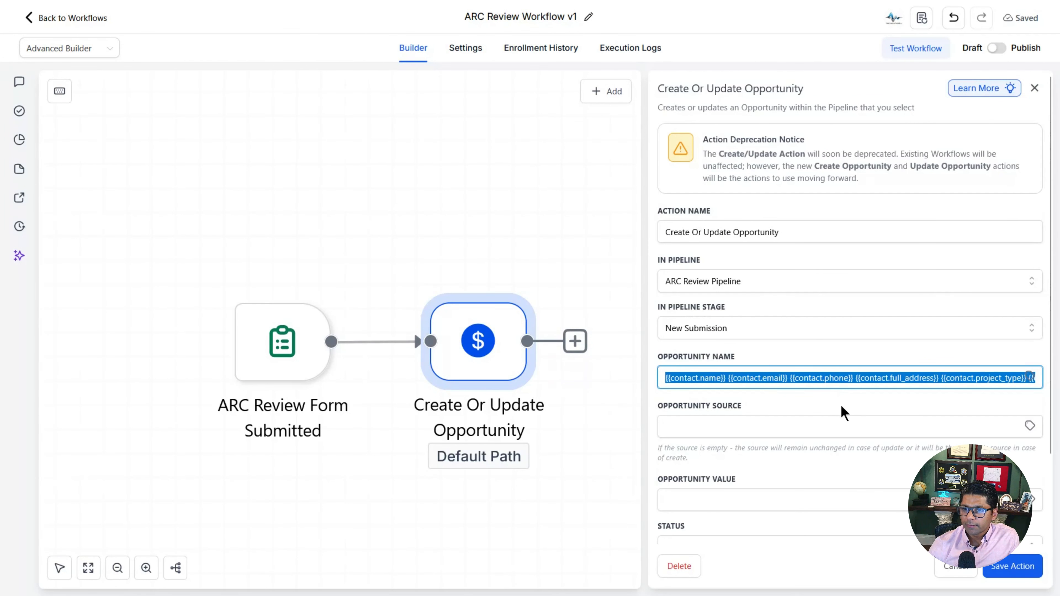
click(833, 403)
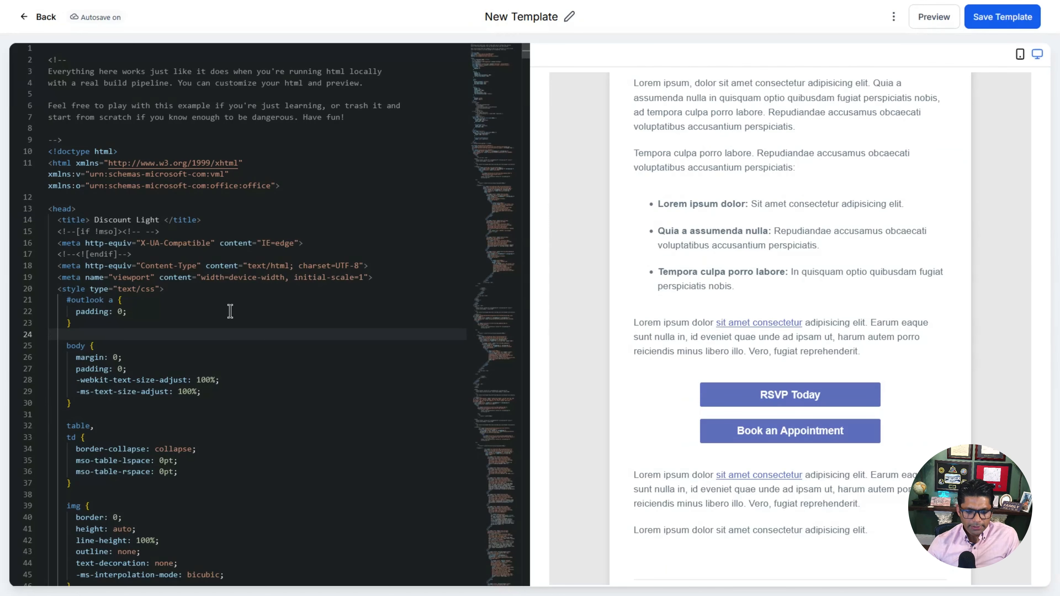
click(230, 311)
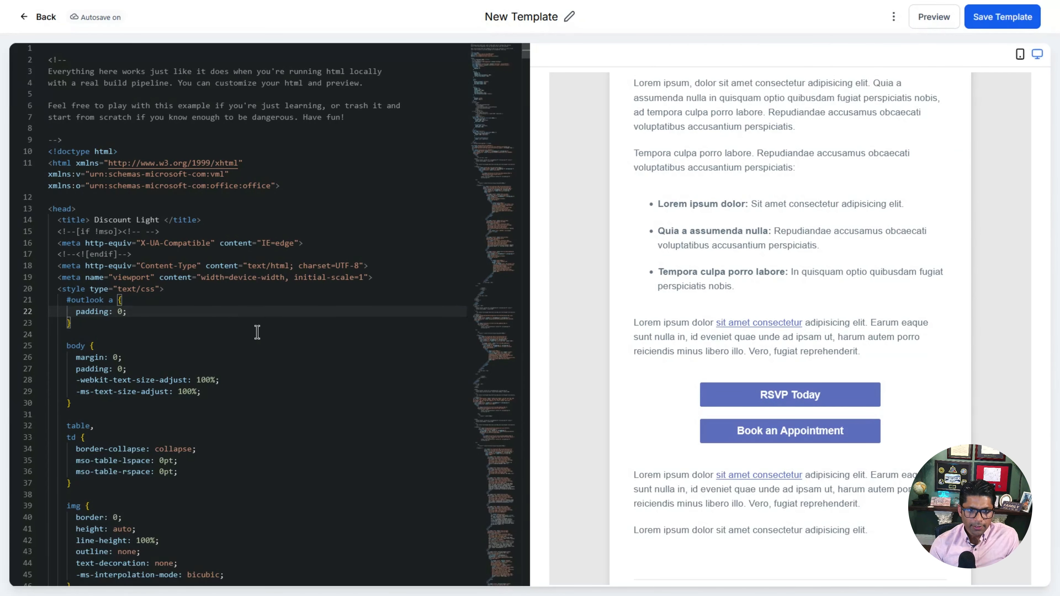
Step: Replace all sample code with the pasted Serenoa ARC confirmation email HTML
key(ctrl+a)
key(BackSpace)
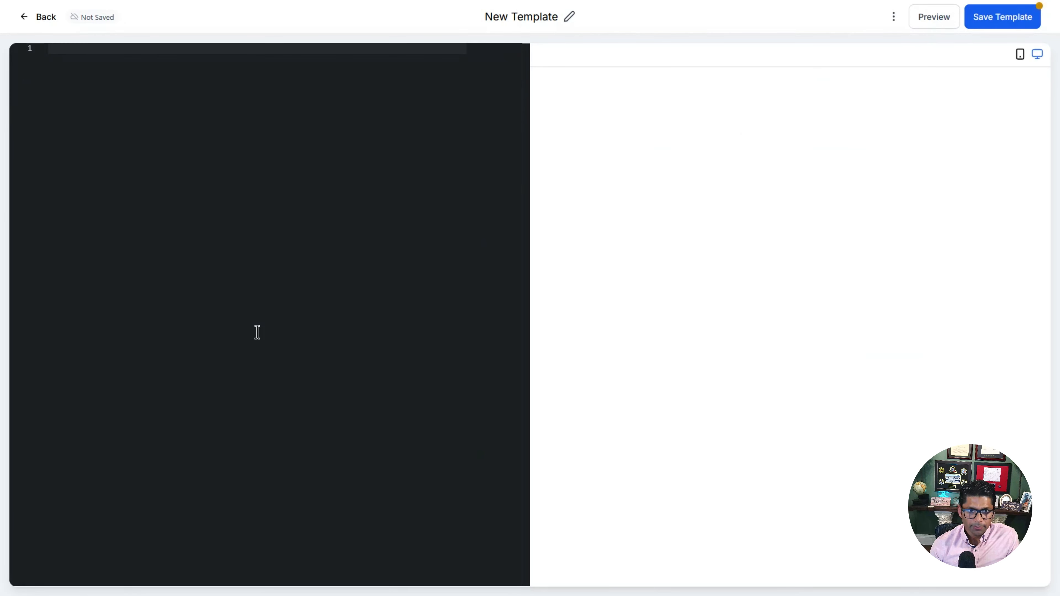
key(ctrl+v)
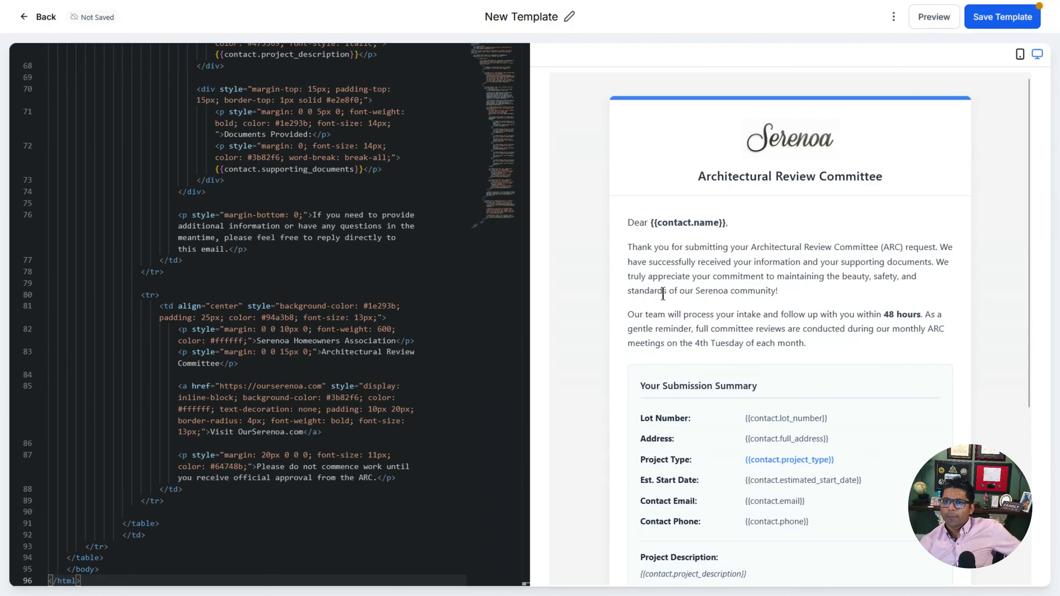
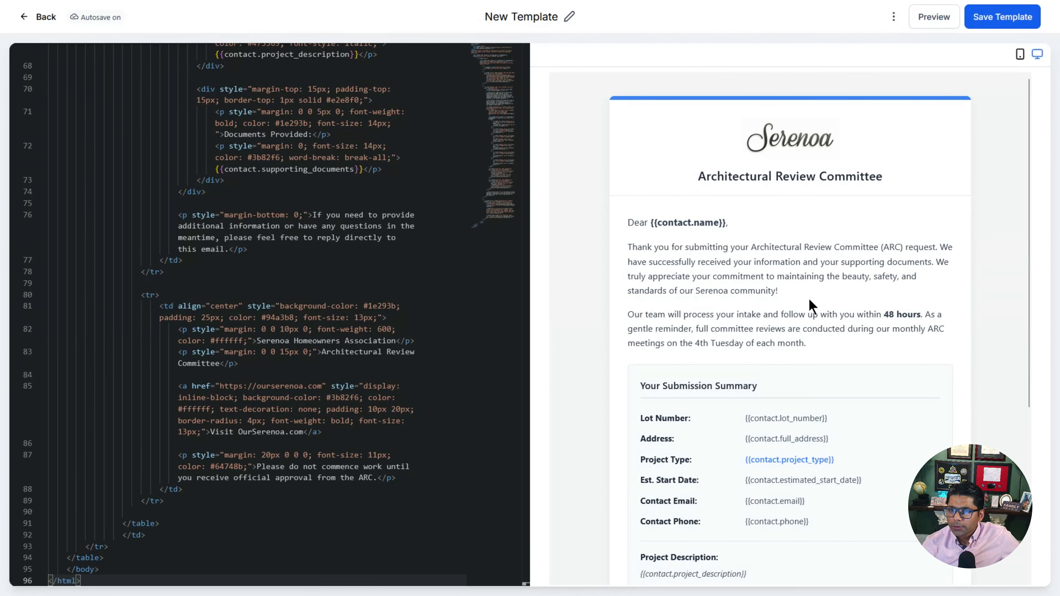
Step: Rename the first template to 'ARC Submission Confirmation v1' and return to the template list
scroll(813, 307, down, 3)
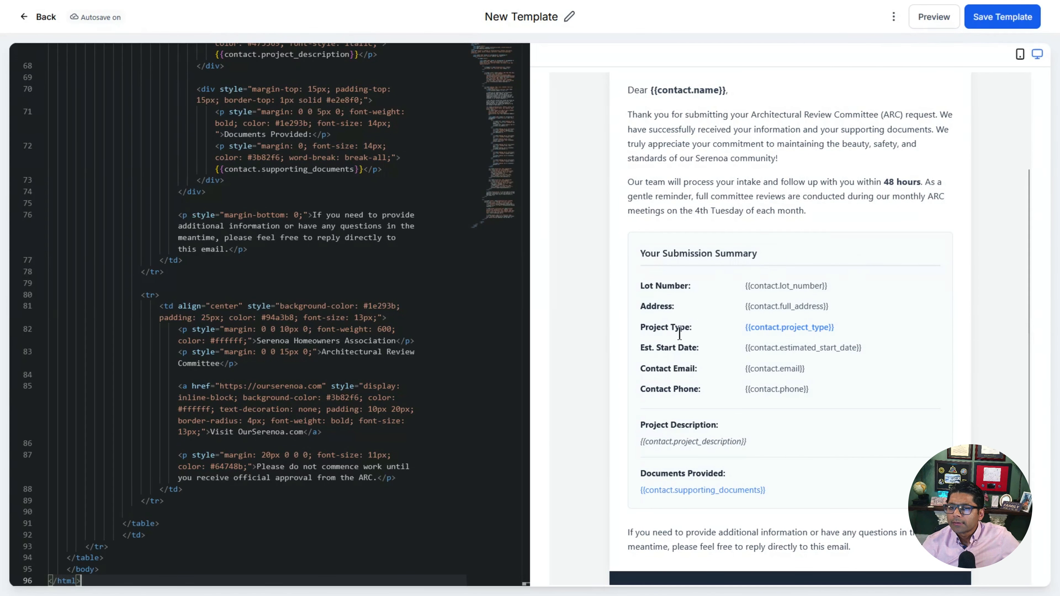
scroll(755, 480, down, 3)
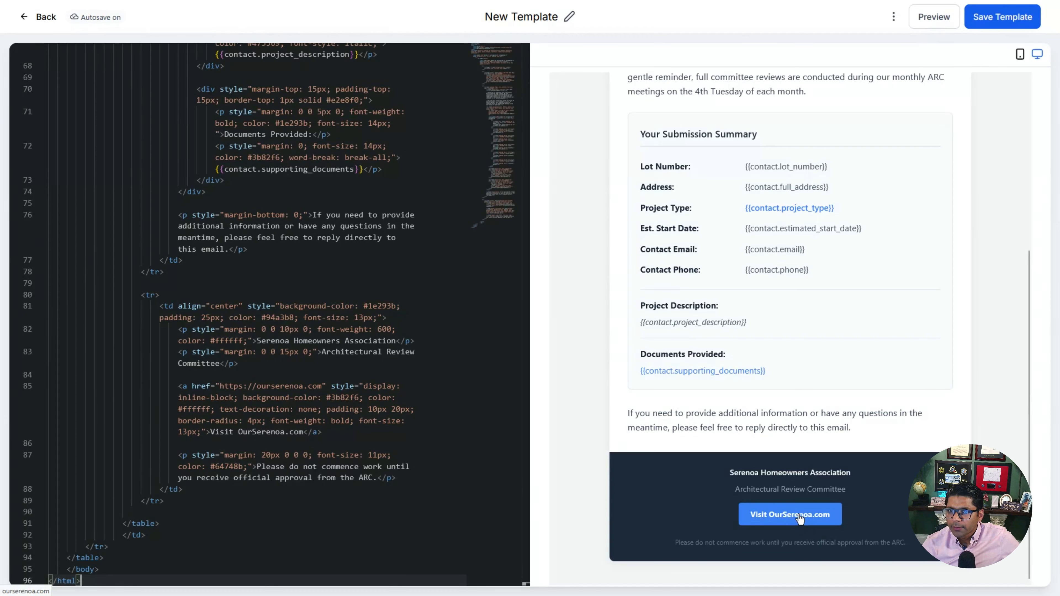
click(787, 512)
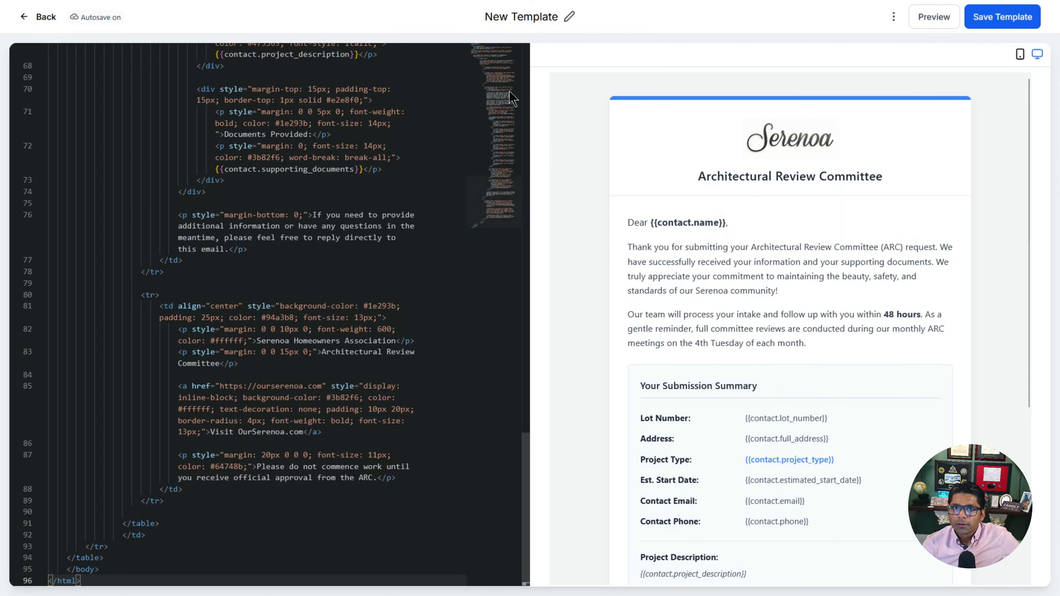
click(524, 17)
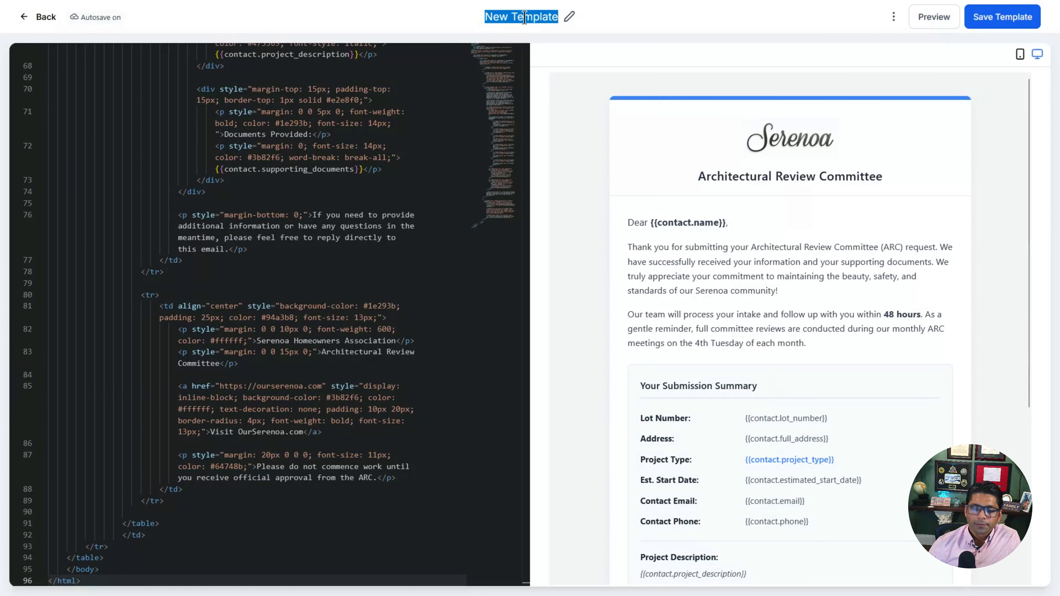
text(ARC Submission Confirmation v1)
key(Return)
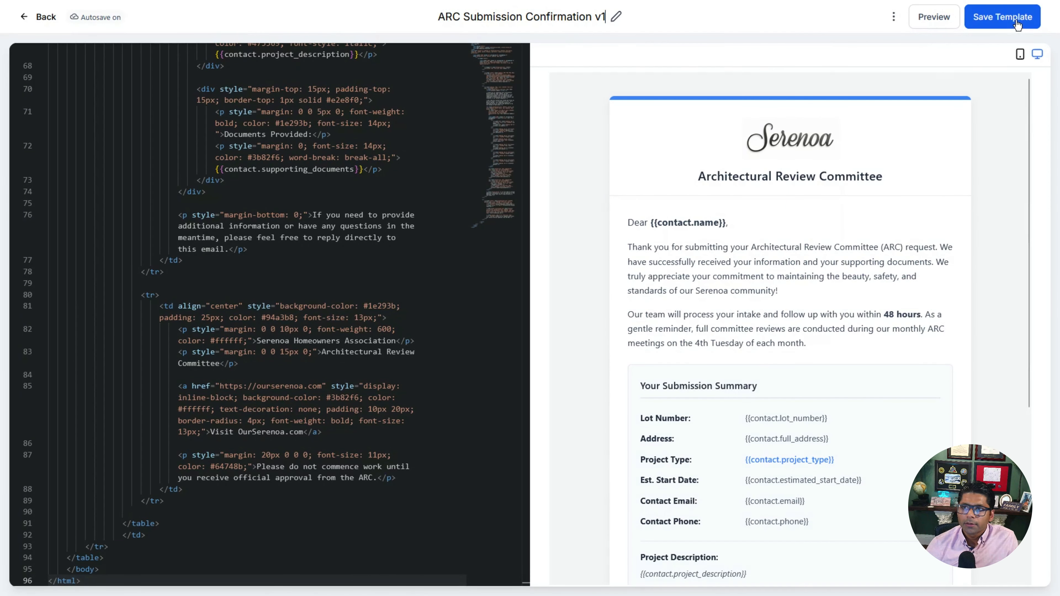
click(23, 19)
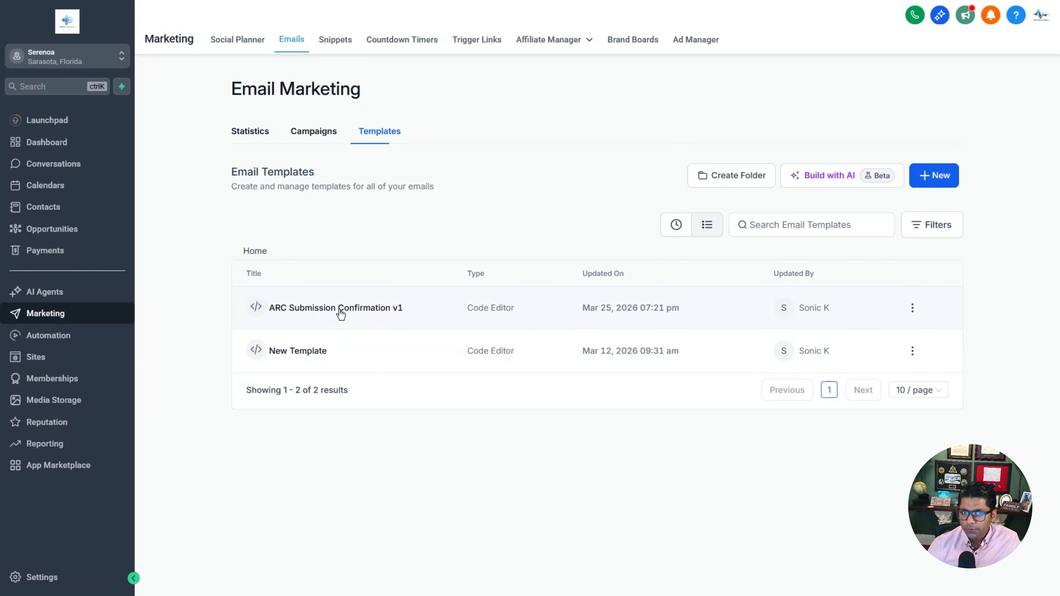
Step: Start a new blank template that uses the Code Editor
click(944, 184)
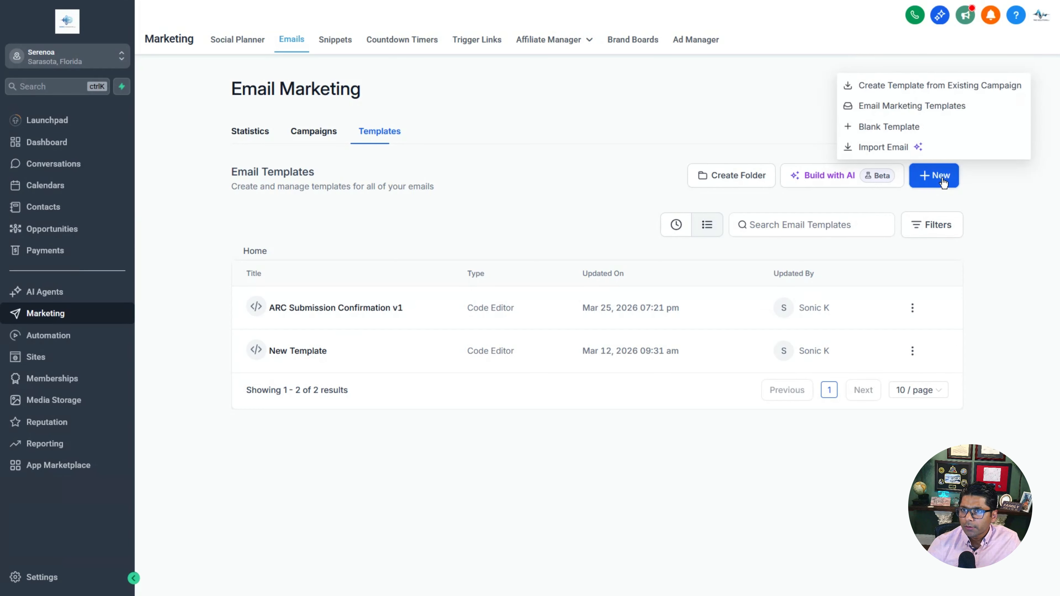
click(914, 129)
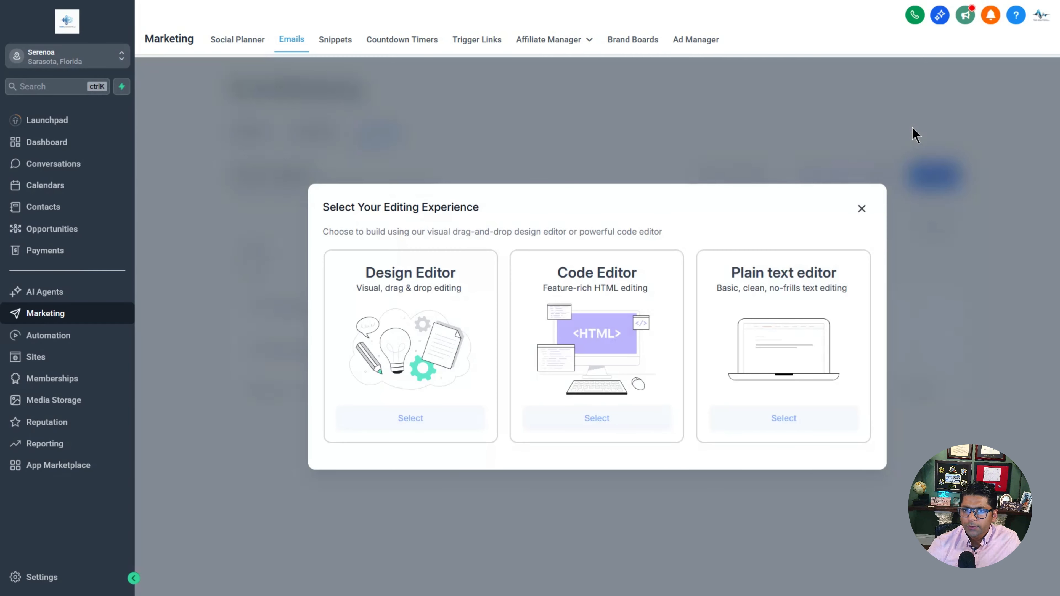
click(597, 424)
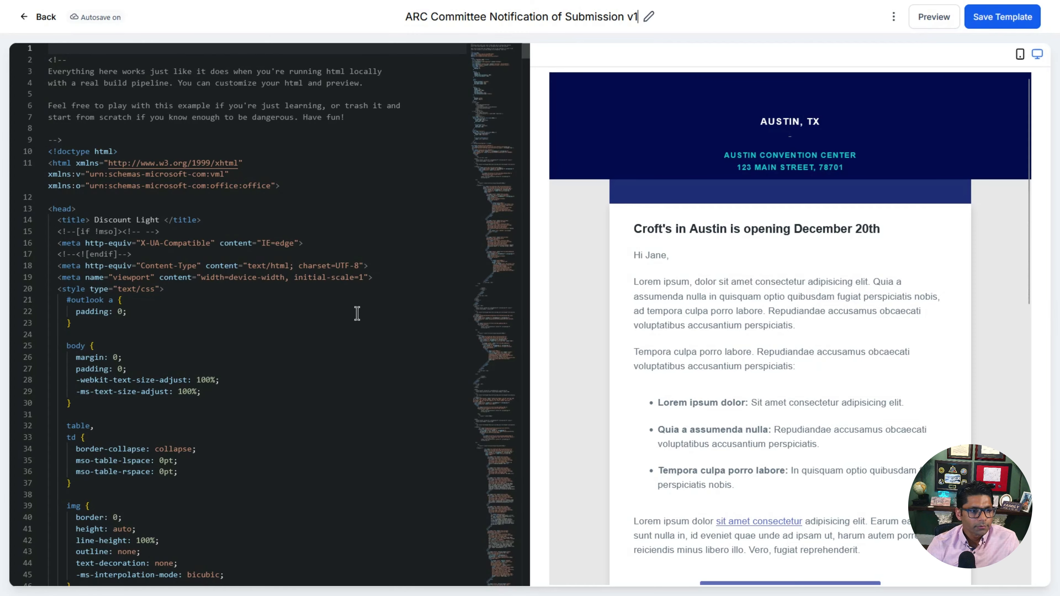
Step: Replace the sample code with the red-accented ARC alert HTML, using its revised version, and save
click(229, 316)
key(ctrl+a)
key(ctrl+v)
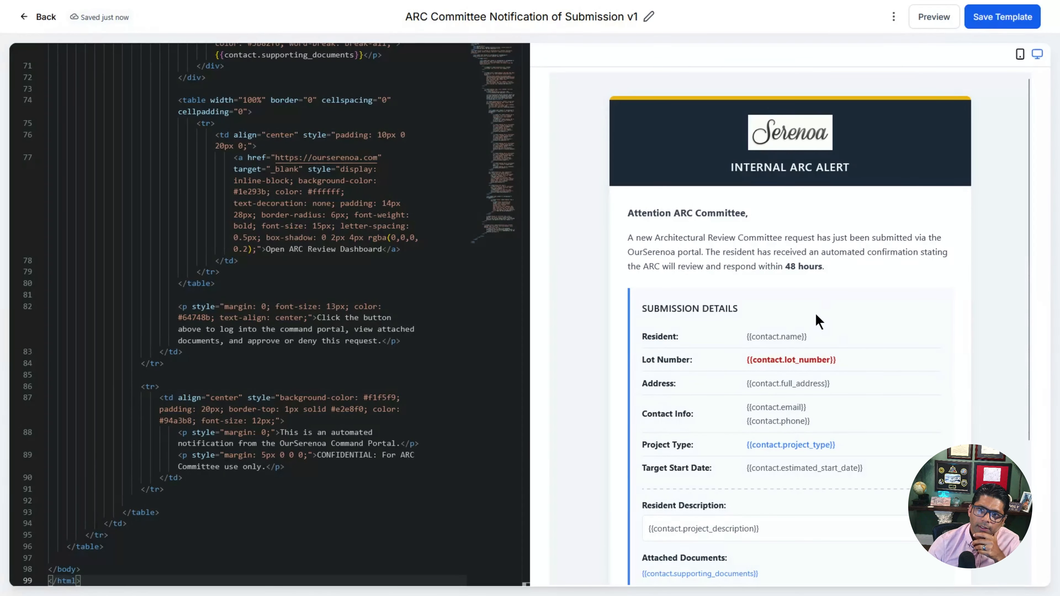
scroll(824, 322, down, 4)
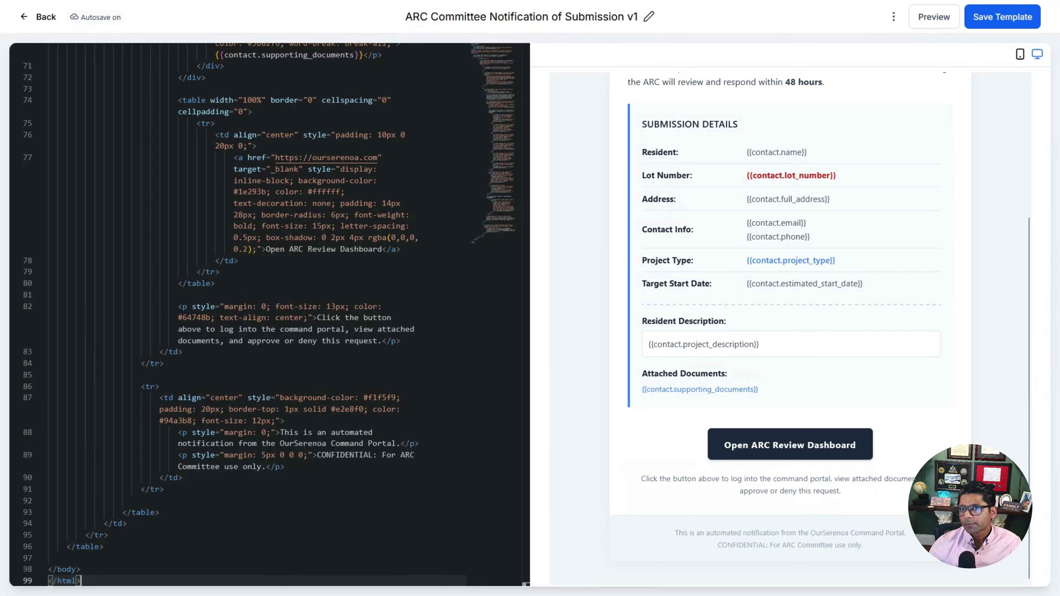
scroll(889, 459, up, 5)
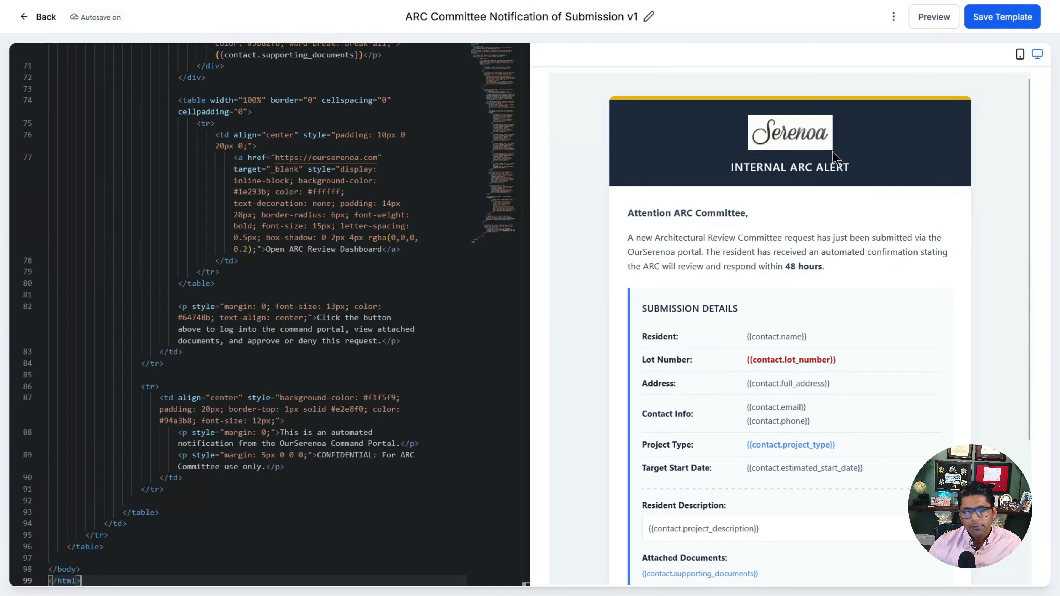
click(276, 282)
key(ctrl+a)
key(ctrl+v)
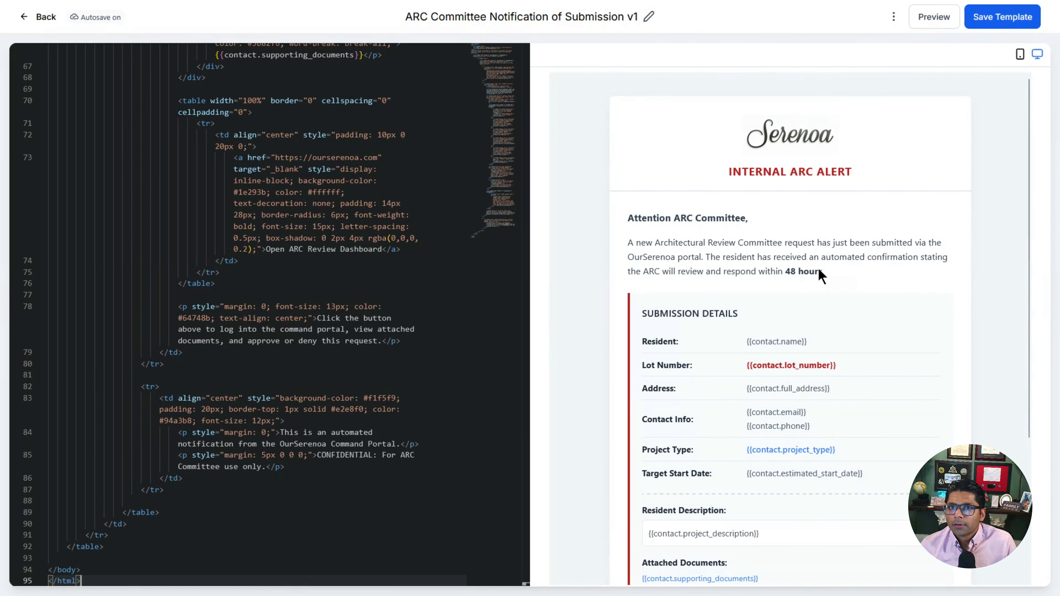
click(1008, 15)
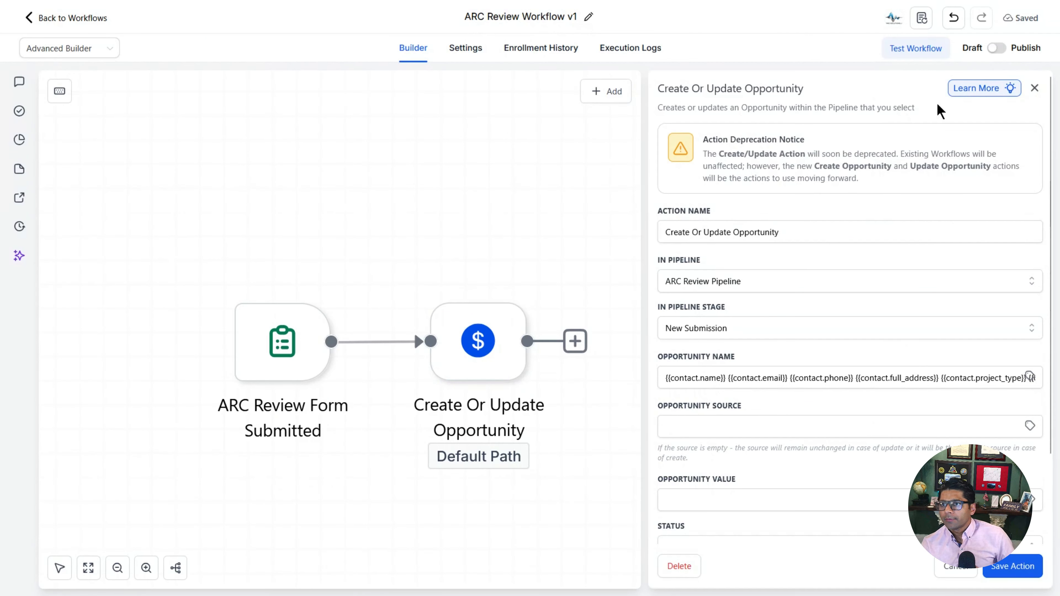
Step: Add a Send Email action named 'Email Confirmation to Submitter' after the opportunity step
click(1035, 88)
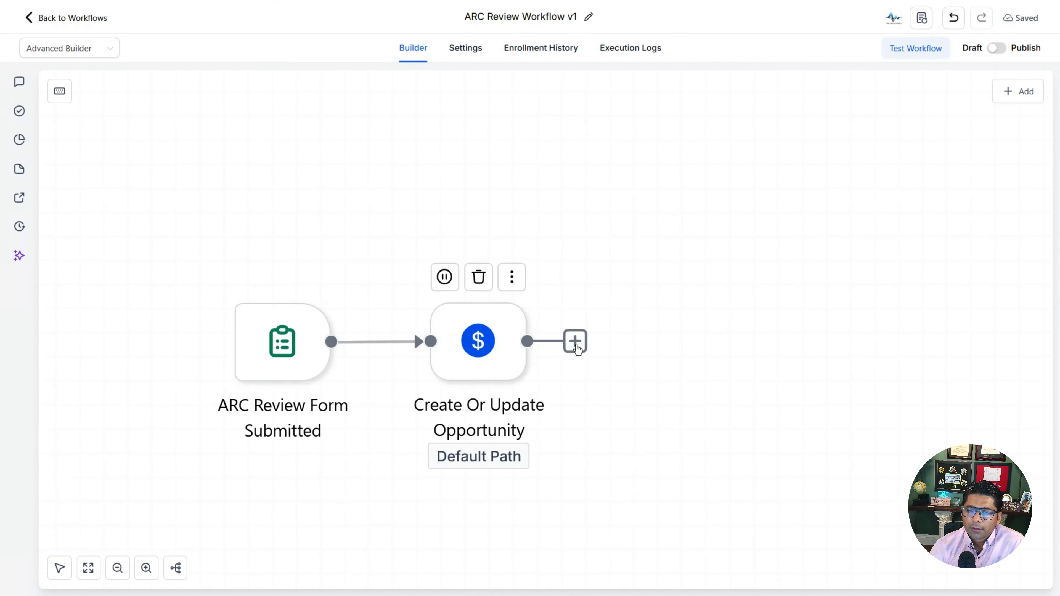
click(576, 341)
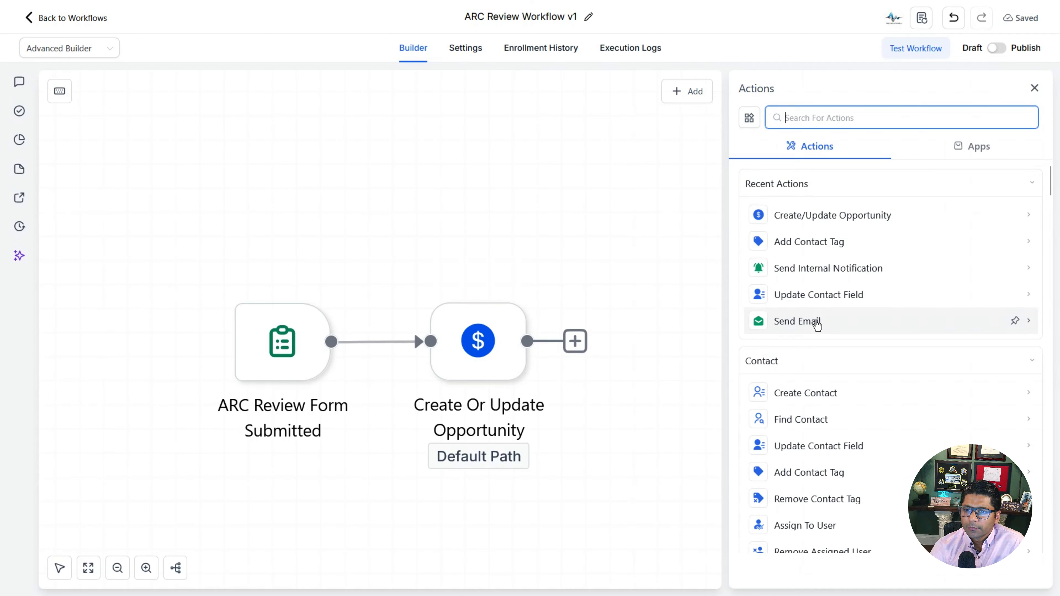
click(817, 324)
text(Confir)
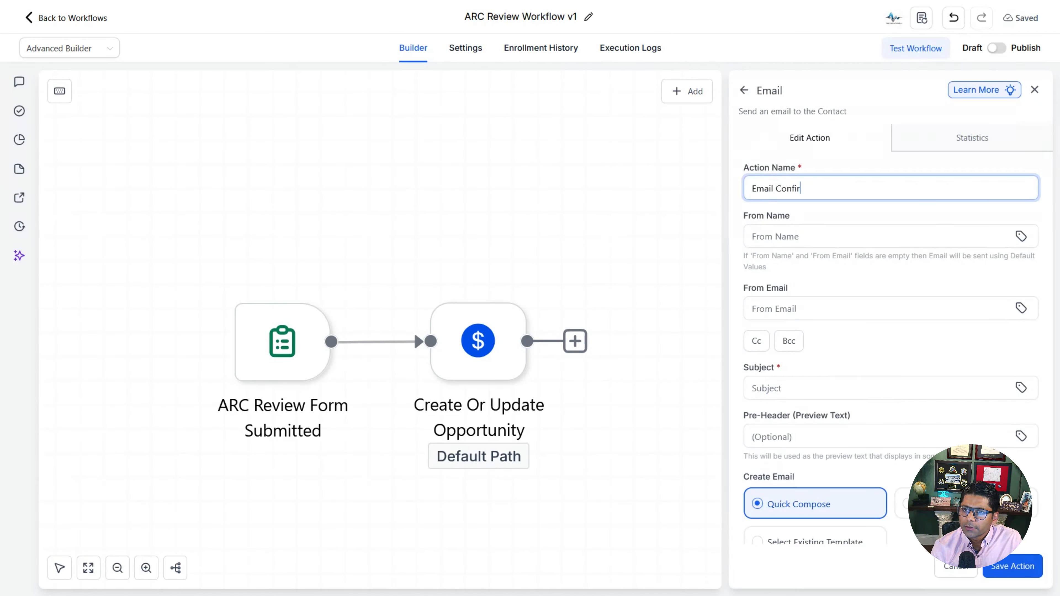
text(mation to Submitter)
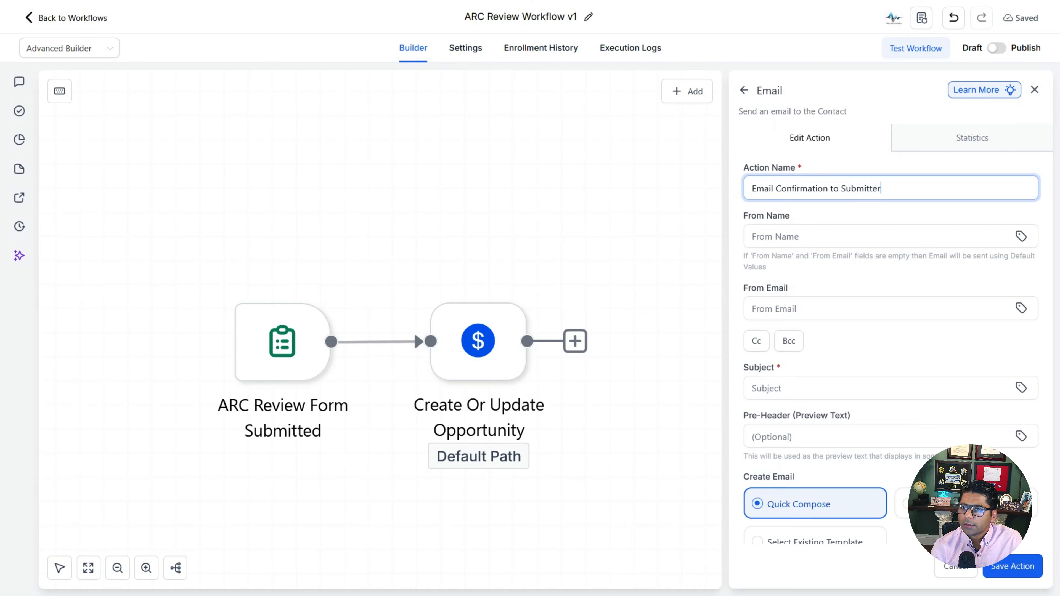
Step: Set sender name ARC Committee, the committee's email address, and subject 'ARC Submission Confirmation'
click(877, 236)
text(ARC Committee)
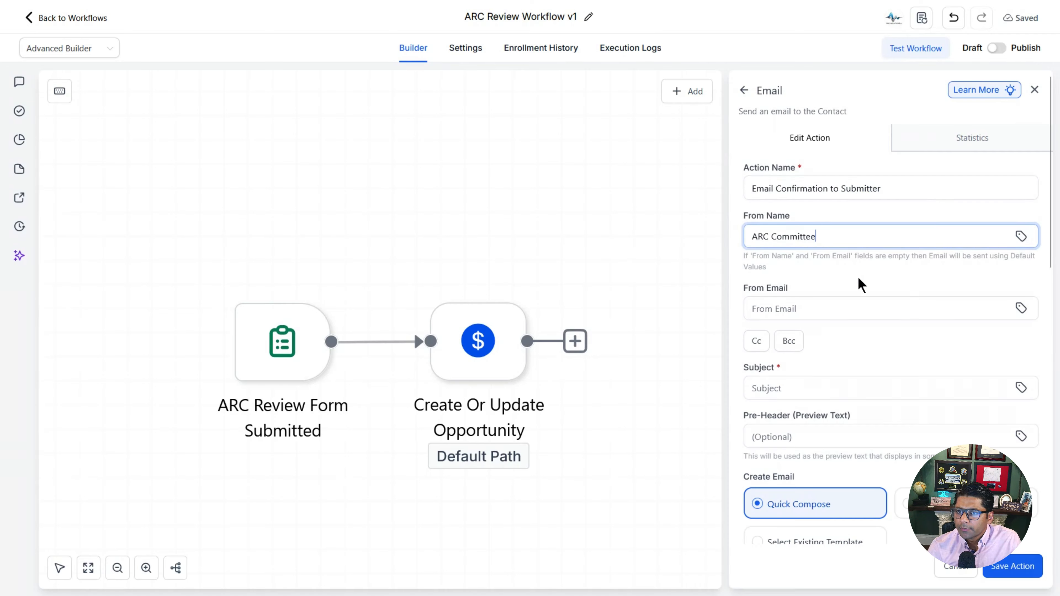
click(847, 308)
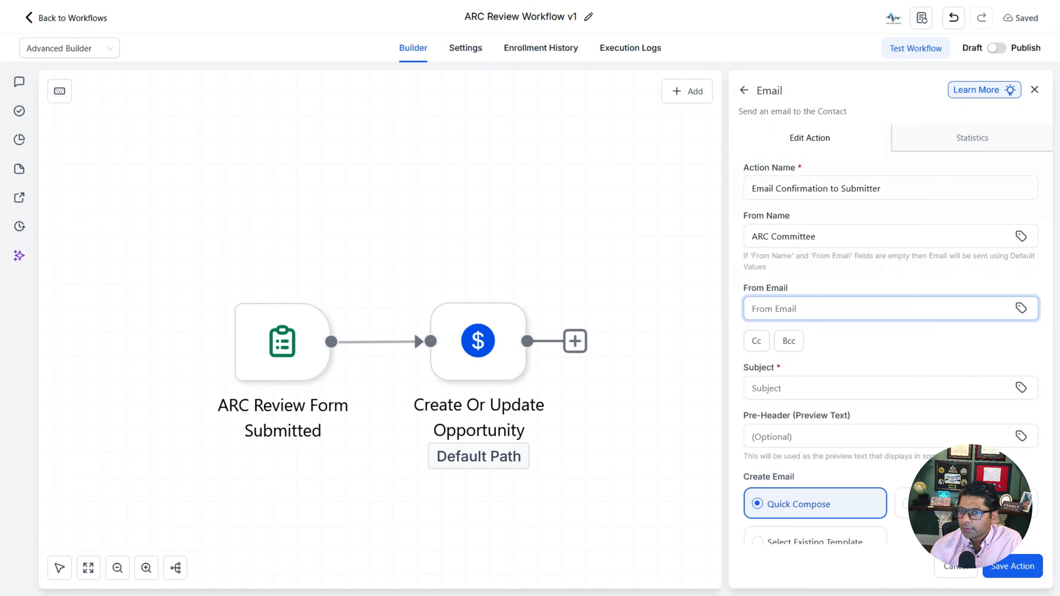
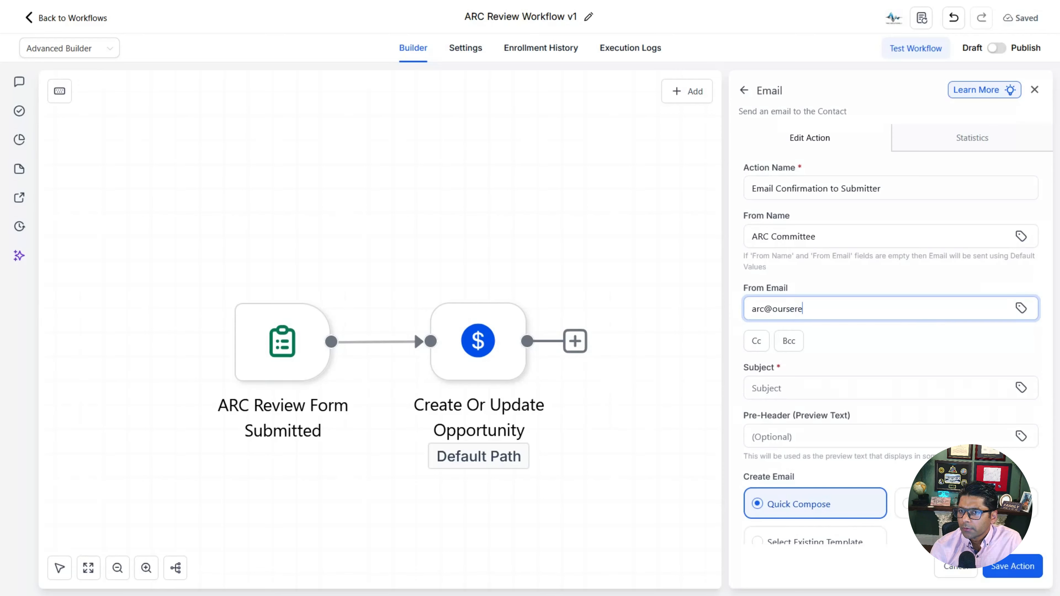
click(886, 387)
text(ARC)
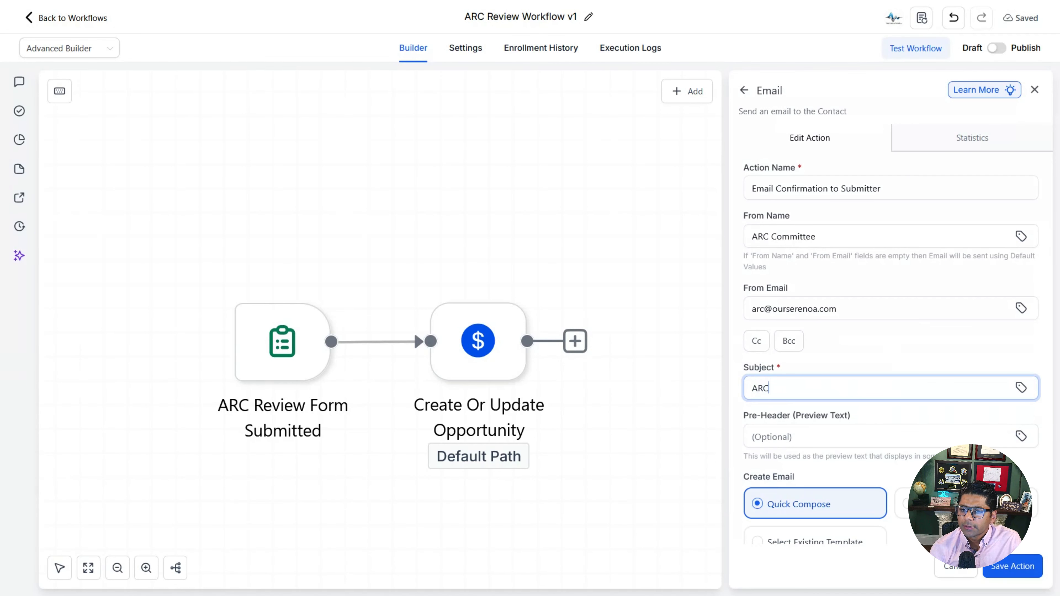
text( Submissi)
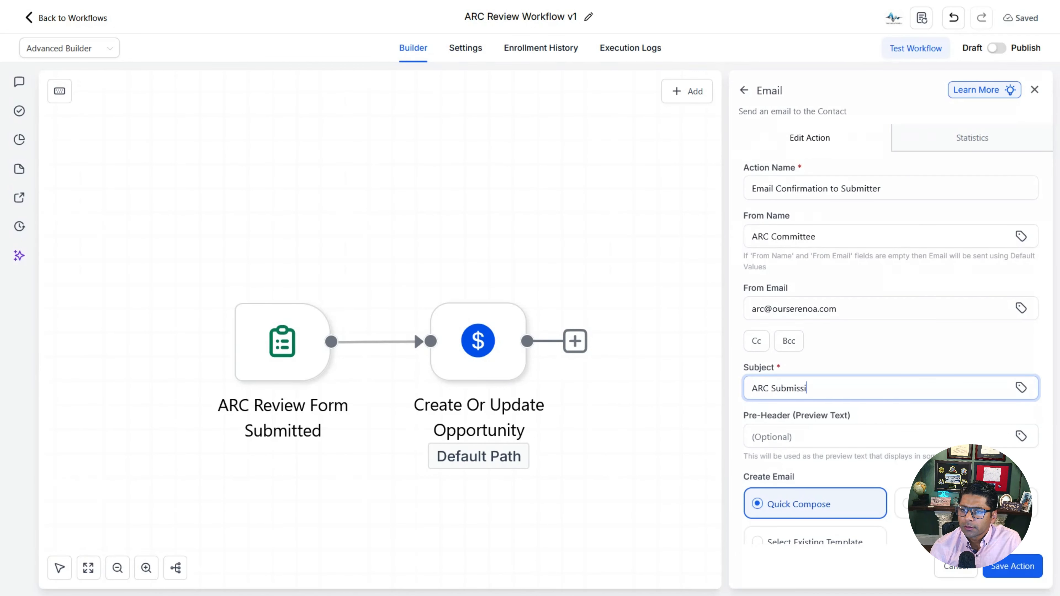
text(on Confirmation)
scroll(880, 374, down, 5)
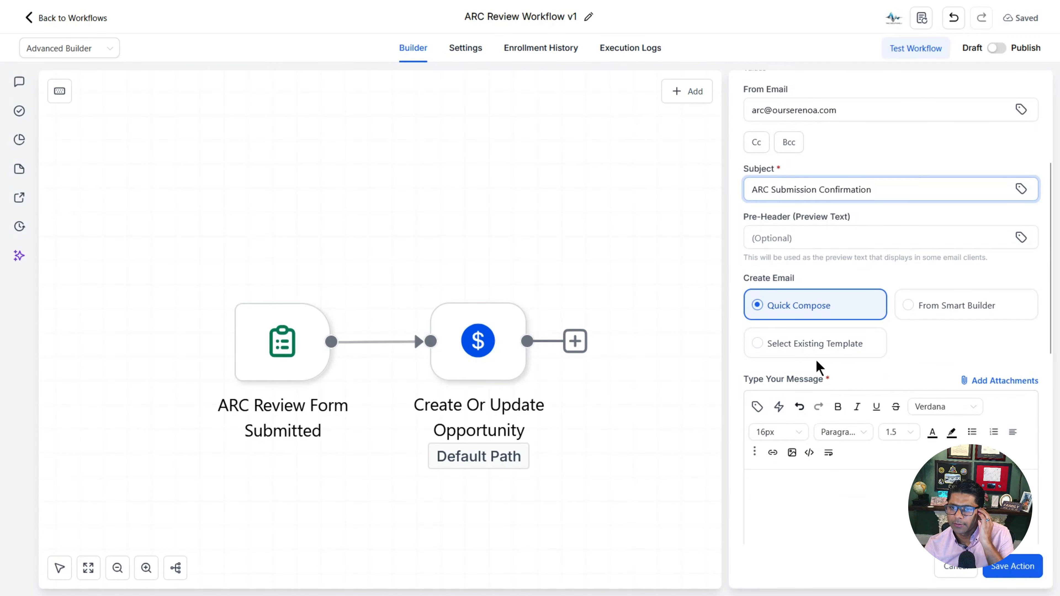
Step: Build the email from the ARC Submission Confirmation v1 template with template sync turned on
click(755, 346)
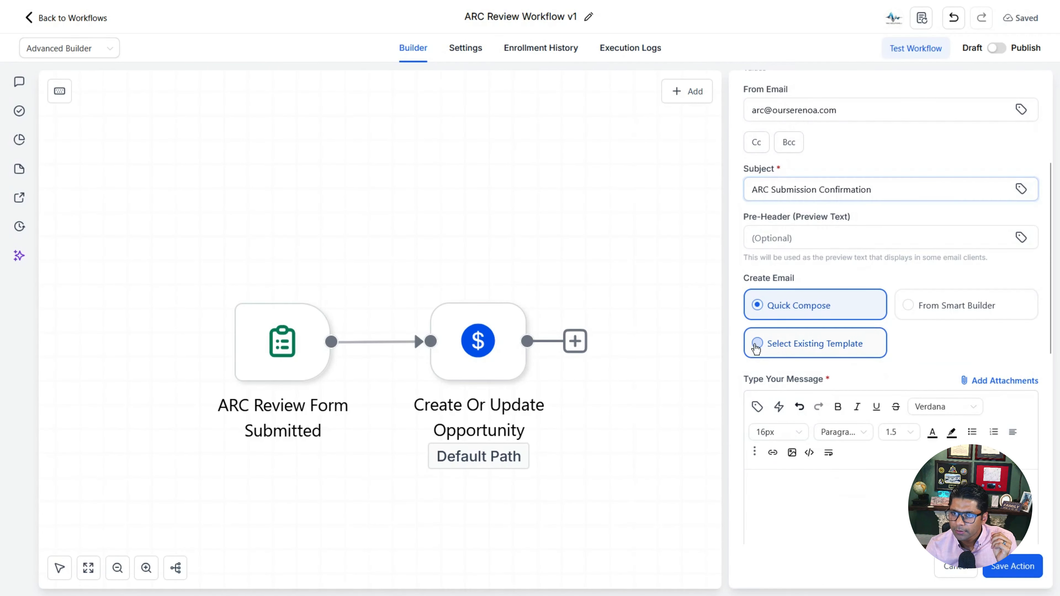
scroll(868, 368, down, 3)
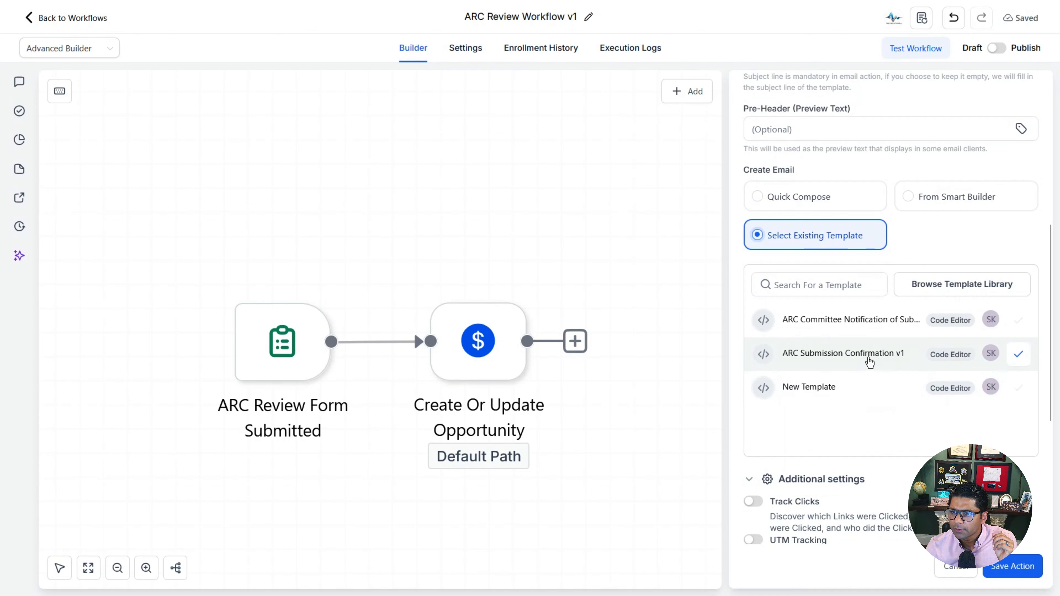
click(870, 366)
scroll(886, 259, down, 3)
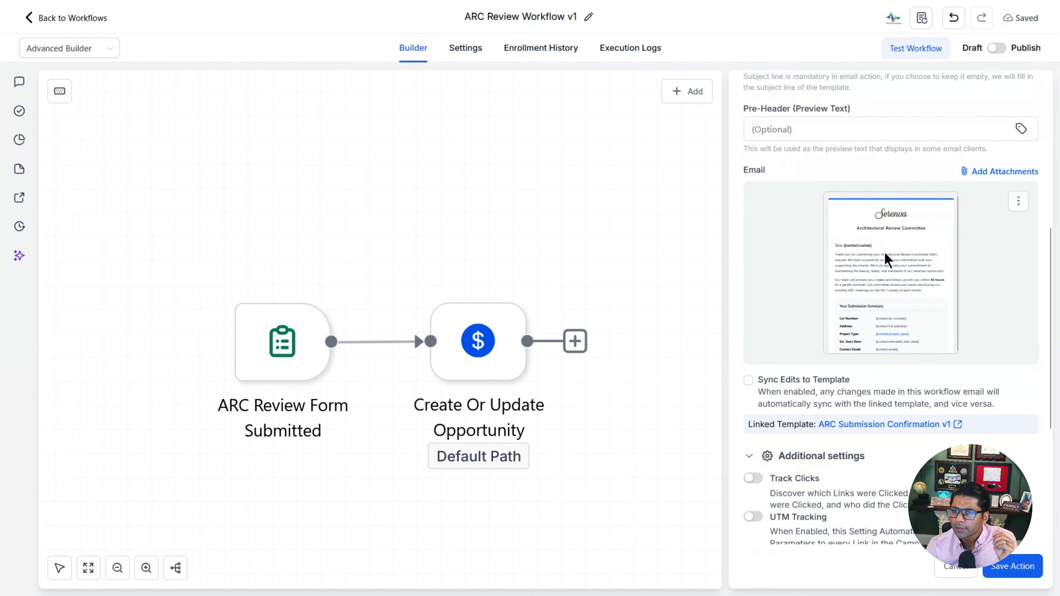
click(747, 380)
click(667, 368)
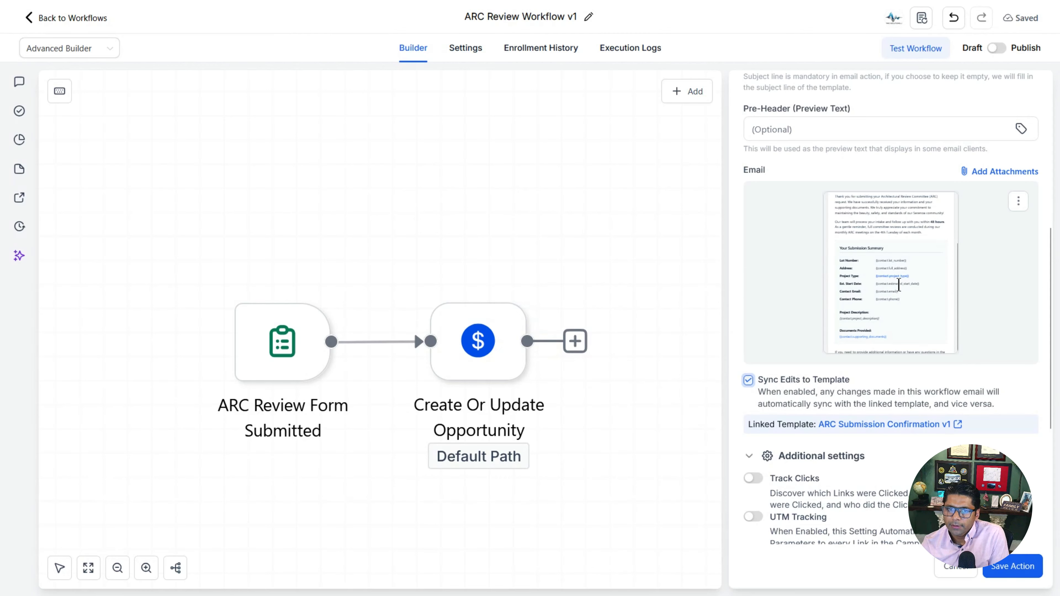
Step: Turn on click tracking, UTM tracking and Add Tags for the confirmation email
scroll(911, 425, down, 5)
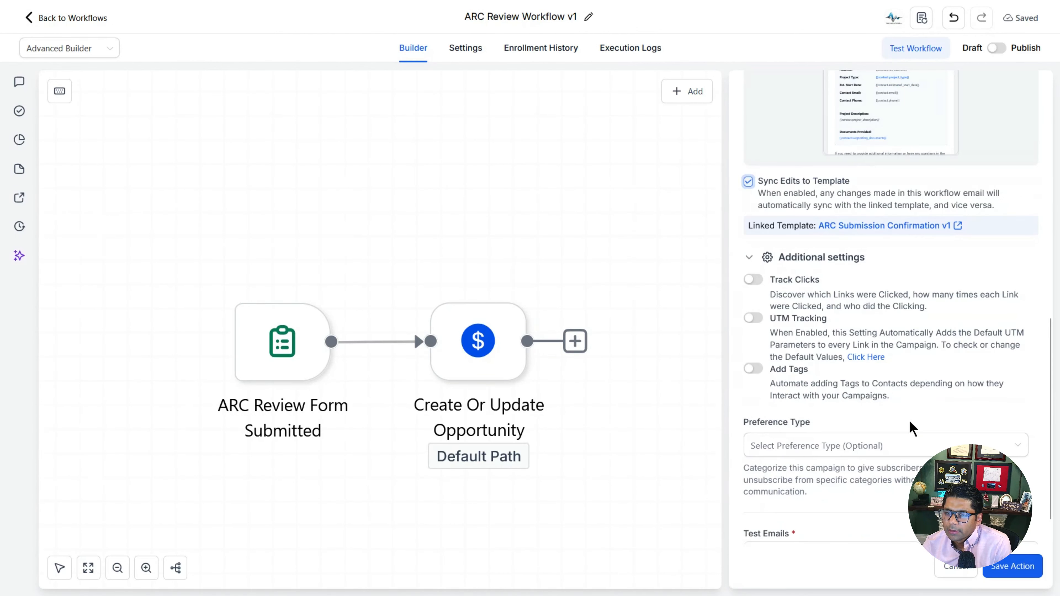
click(754, 279)
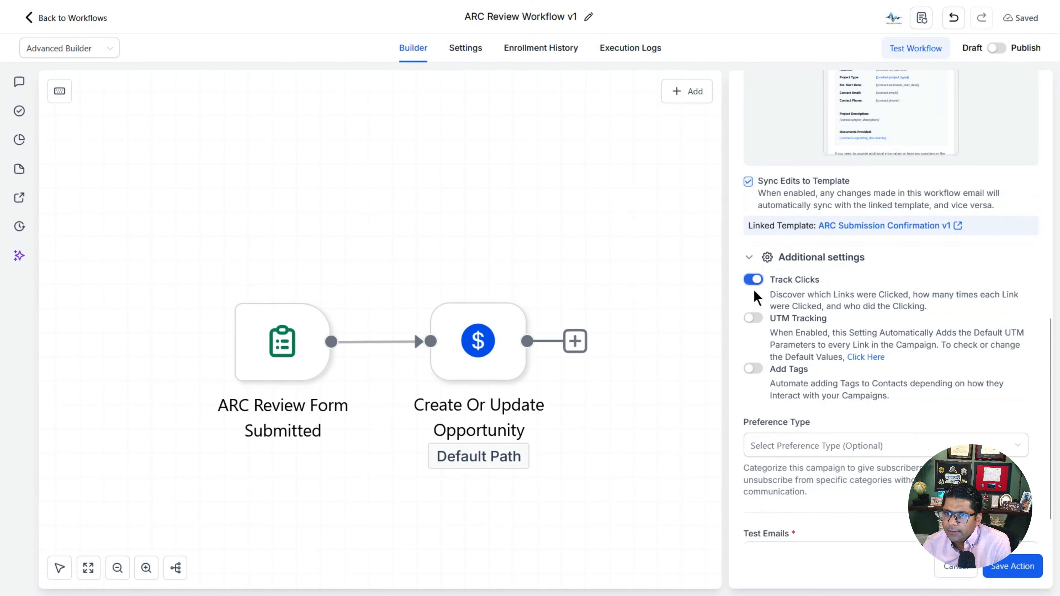
click(754, 318)
click(753, 368)
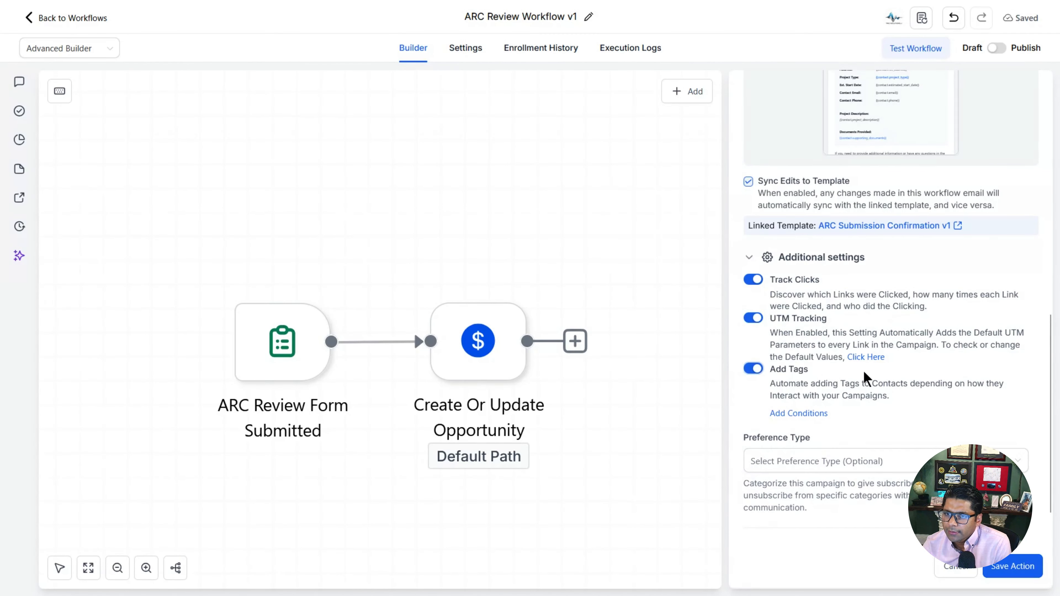
scroll(864, 375, down, 1)
click(798, 357)
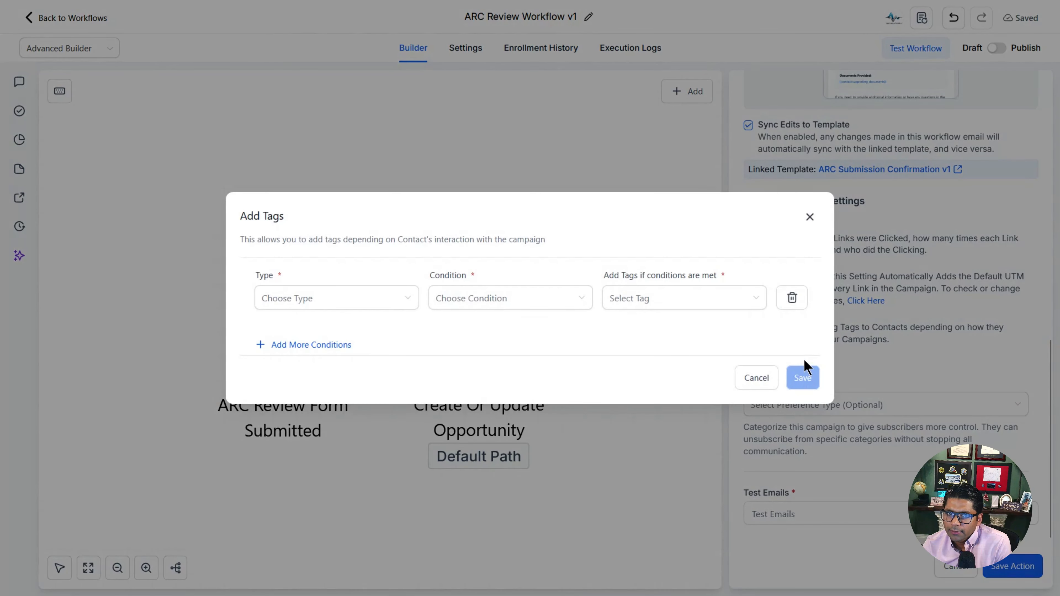
Step: Save a Basic Campaign Interaction / Contact Opened Campaign tag condition and enter the committee's test address
click(403, 304)
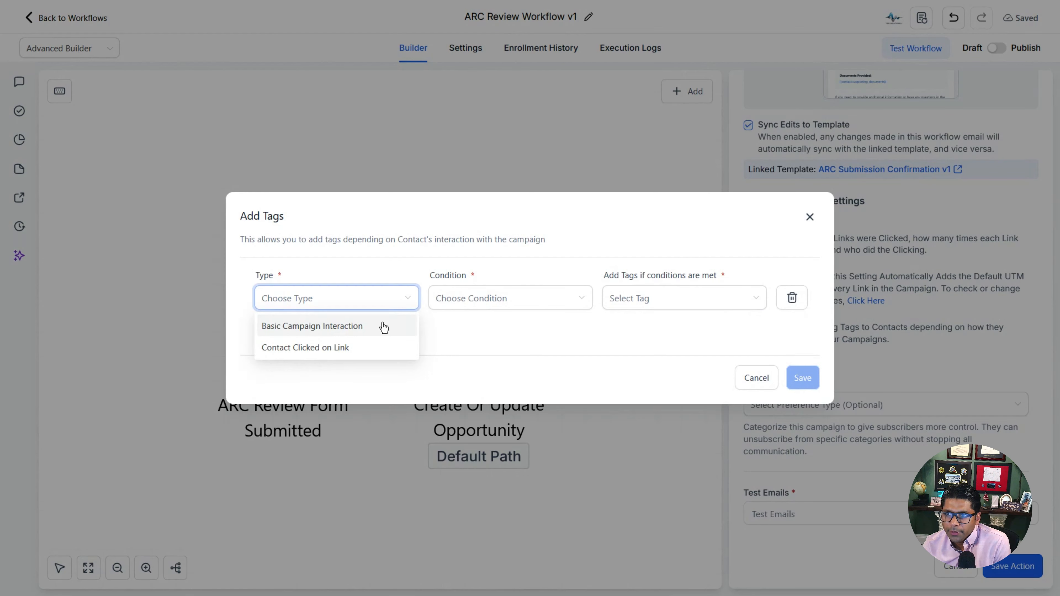
click(313, 328)
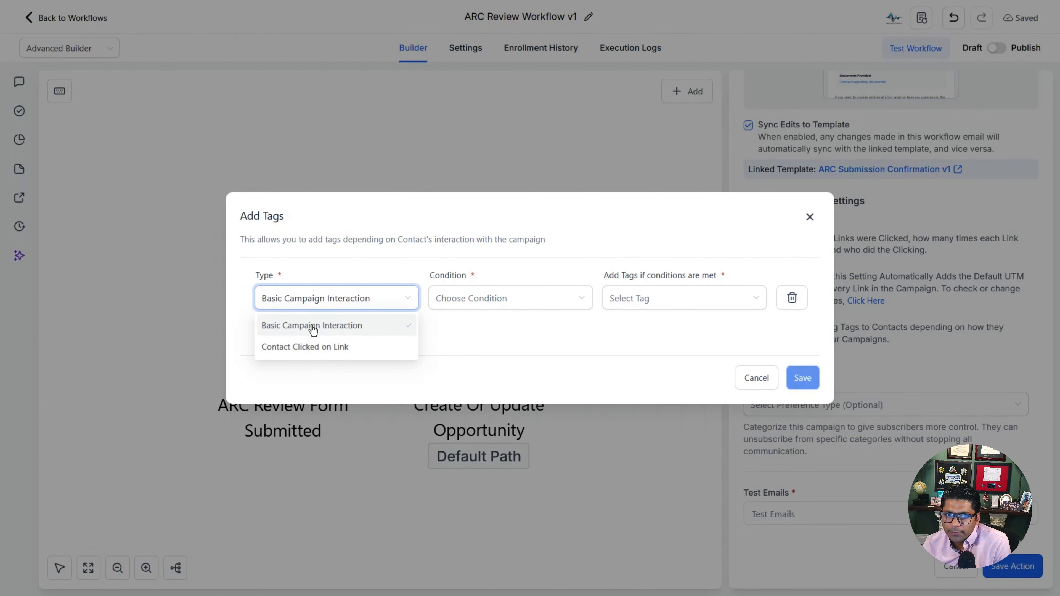
click(465, 309)
click(471, 325)
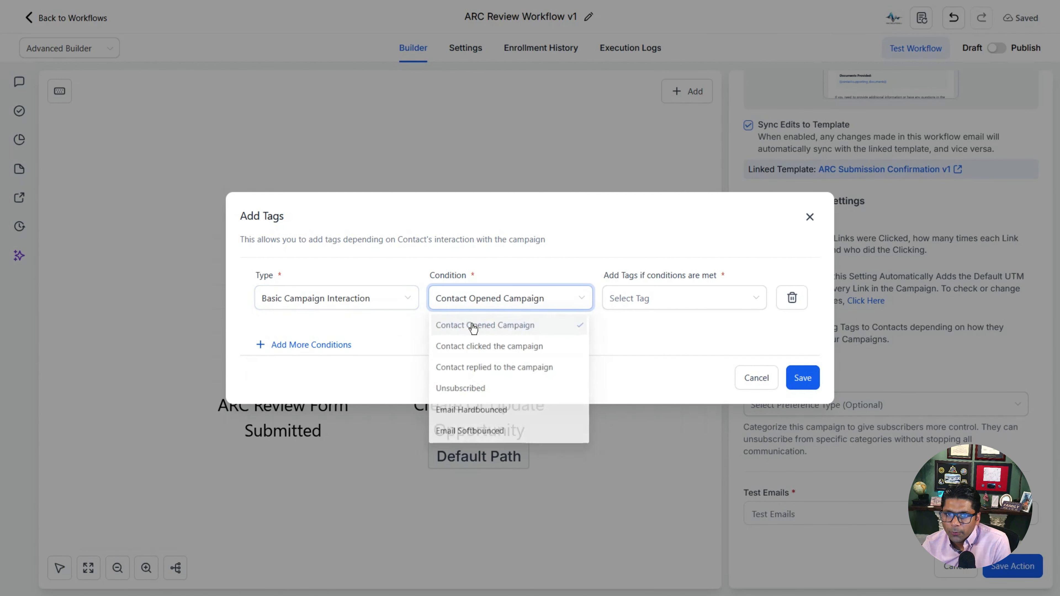
click(692, 305)
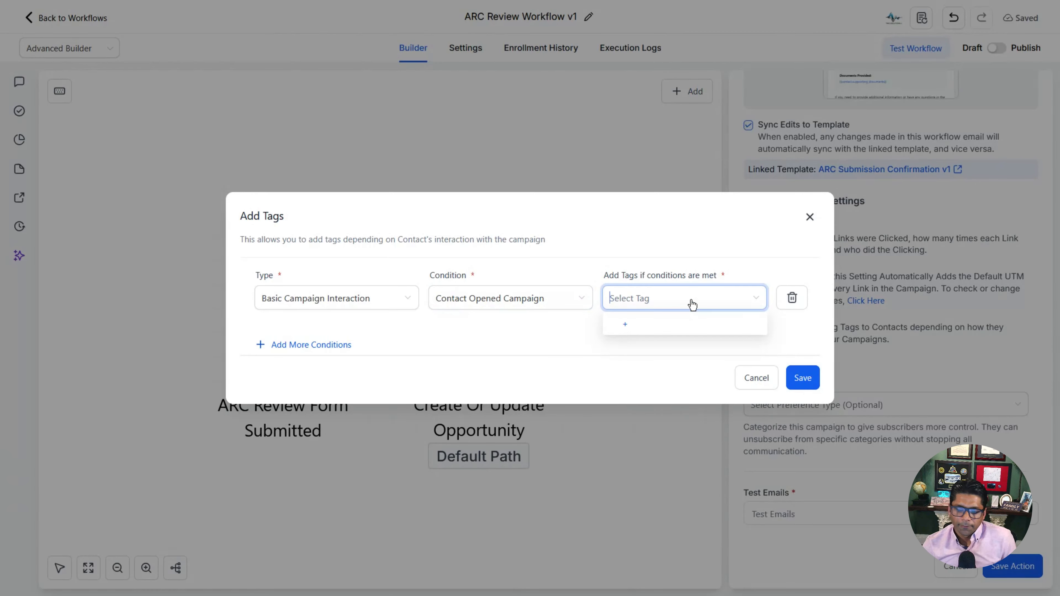
text(ARC Submission Conf)
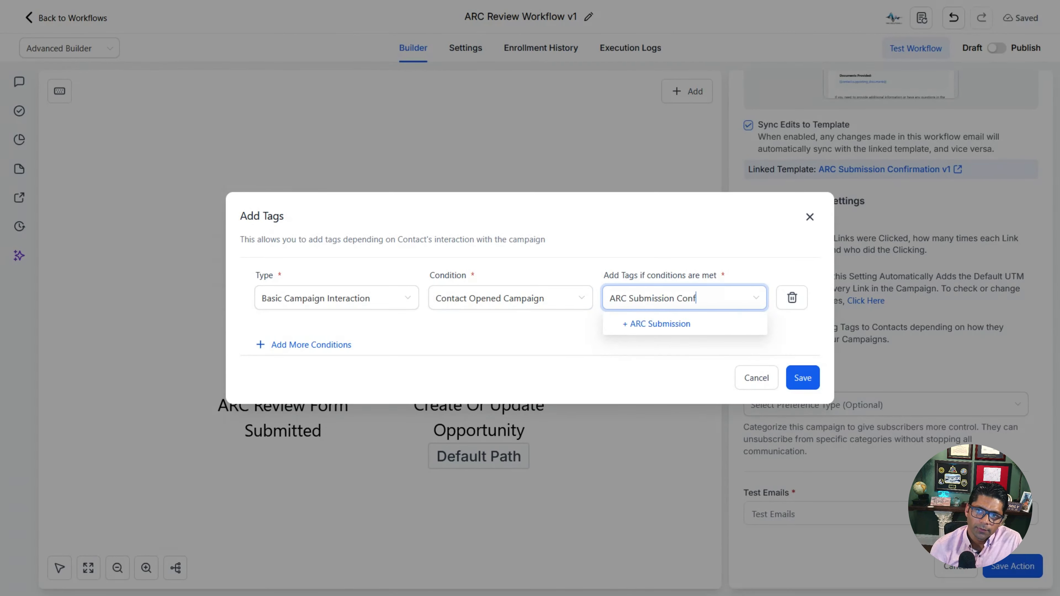
text(rmation Email Op)
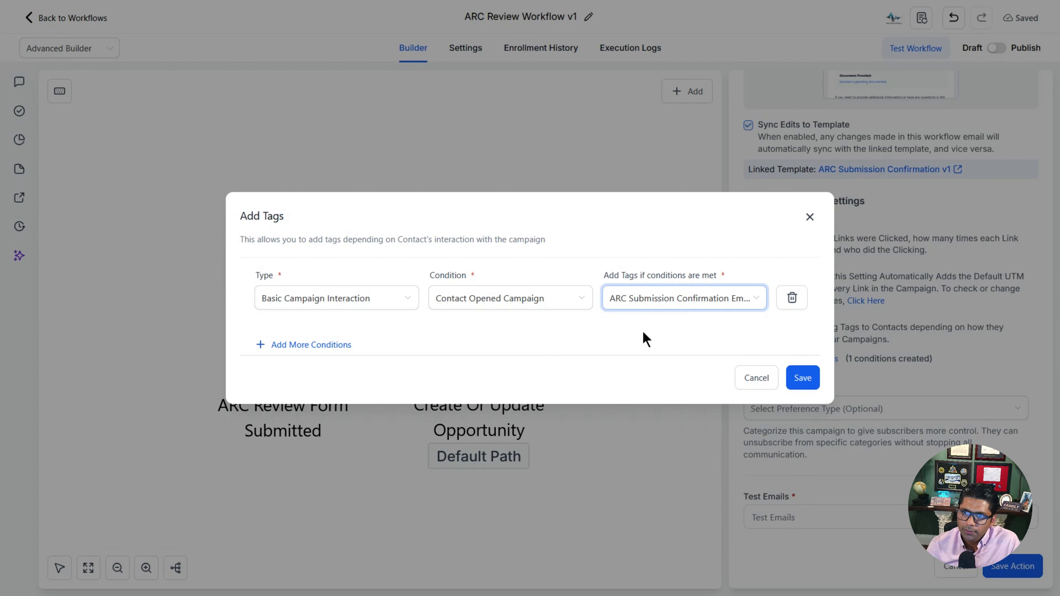
click(806, 379)
click(810, 517)
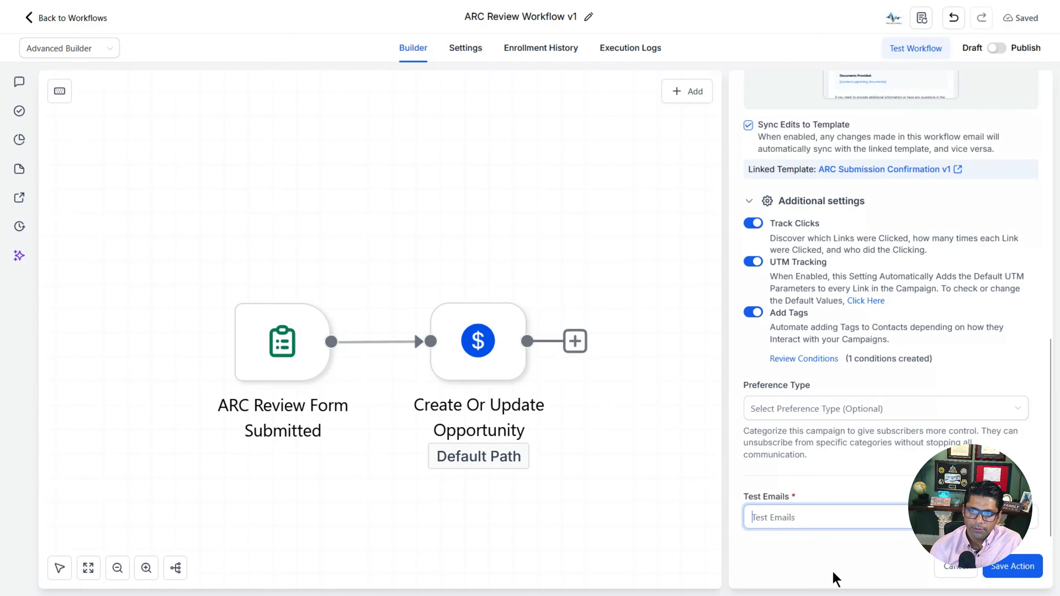
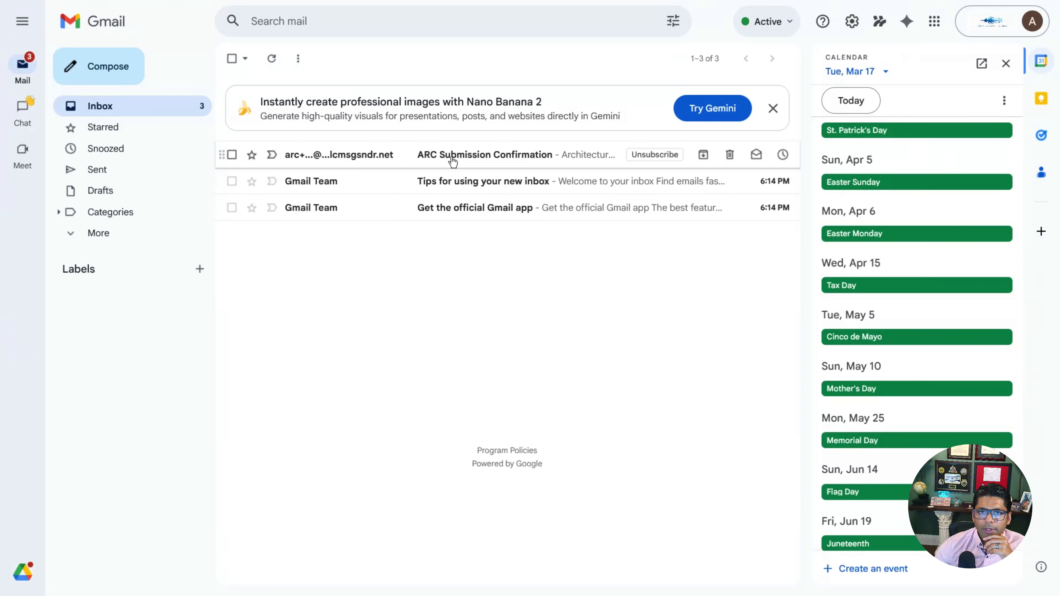
Step: Read the ARC Submission Confirmation test email in Gmail, noting its blank merge fields
click(452, 159)
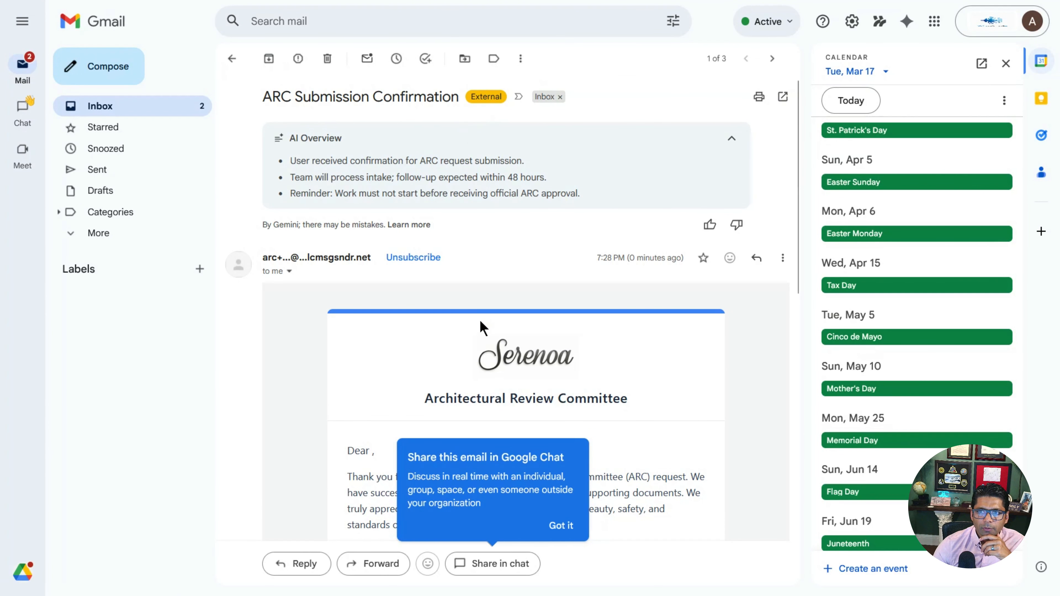
scroll(483, 329, down, 10)
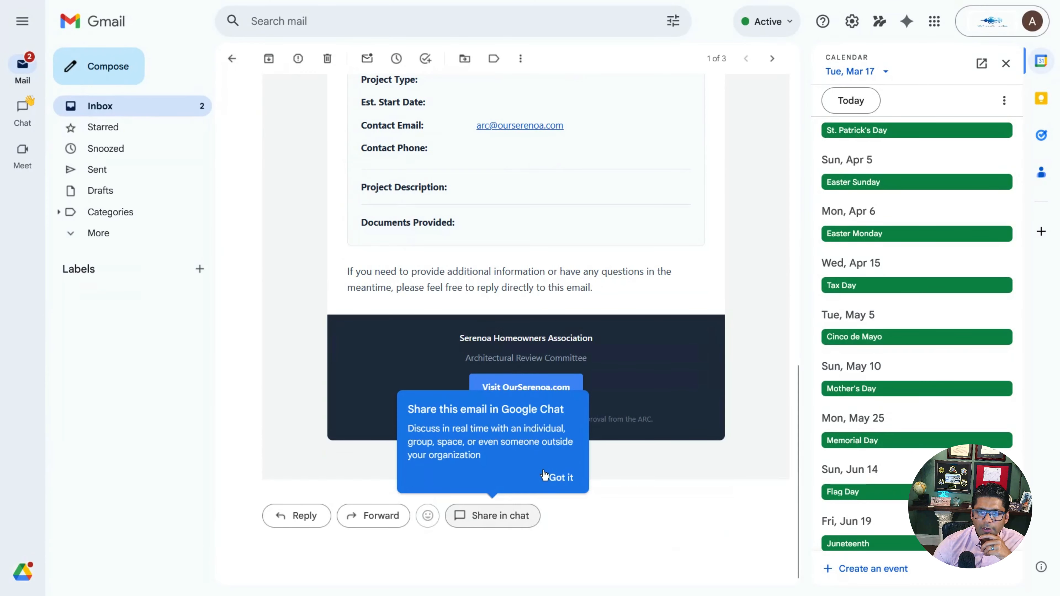
click(544, 475)
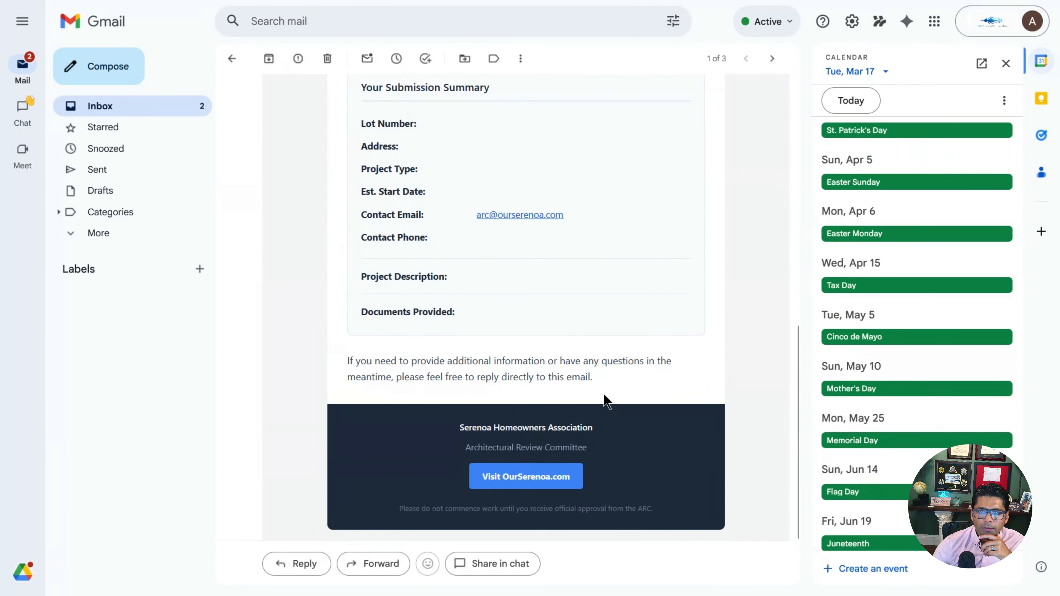
scroll(604, 395, up, 10)
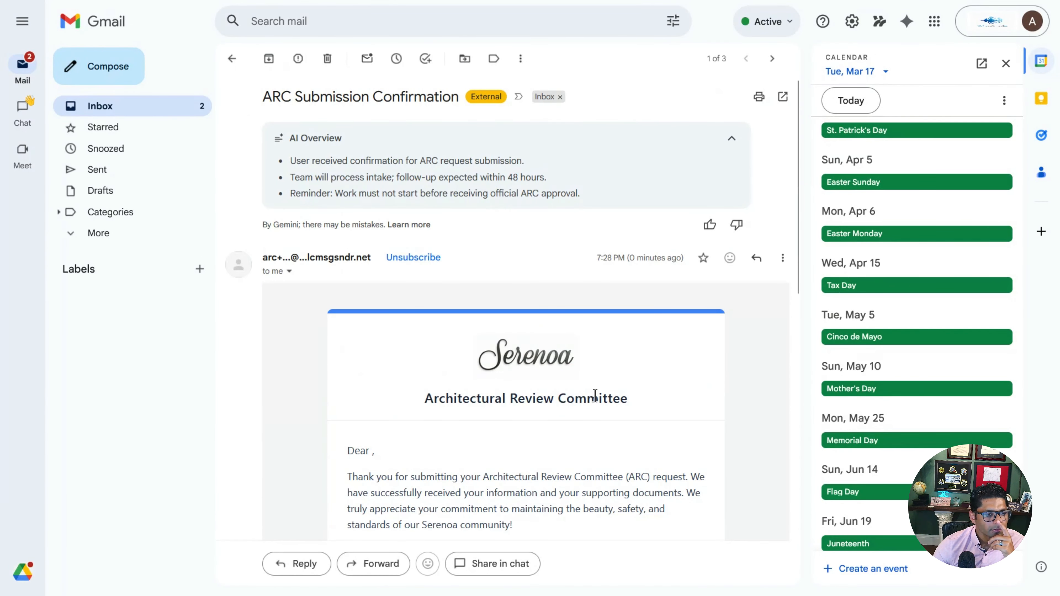
scroll(627, 316, down, 12)
scroll(630, 325, down, 2)
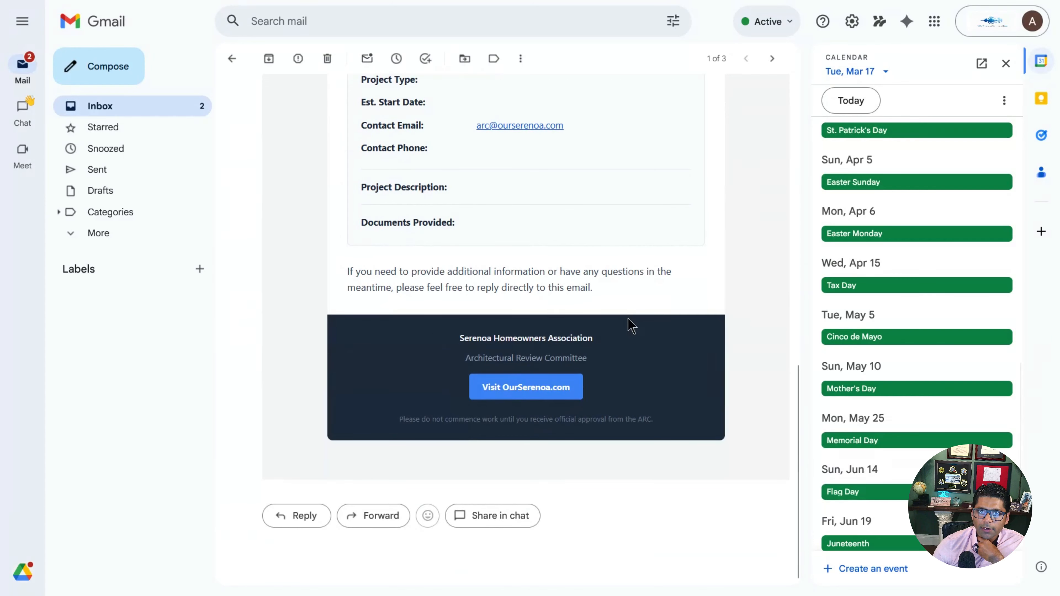
scroll(585, 320, up, 1)
scroll(554, 309, up, 3)
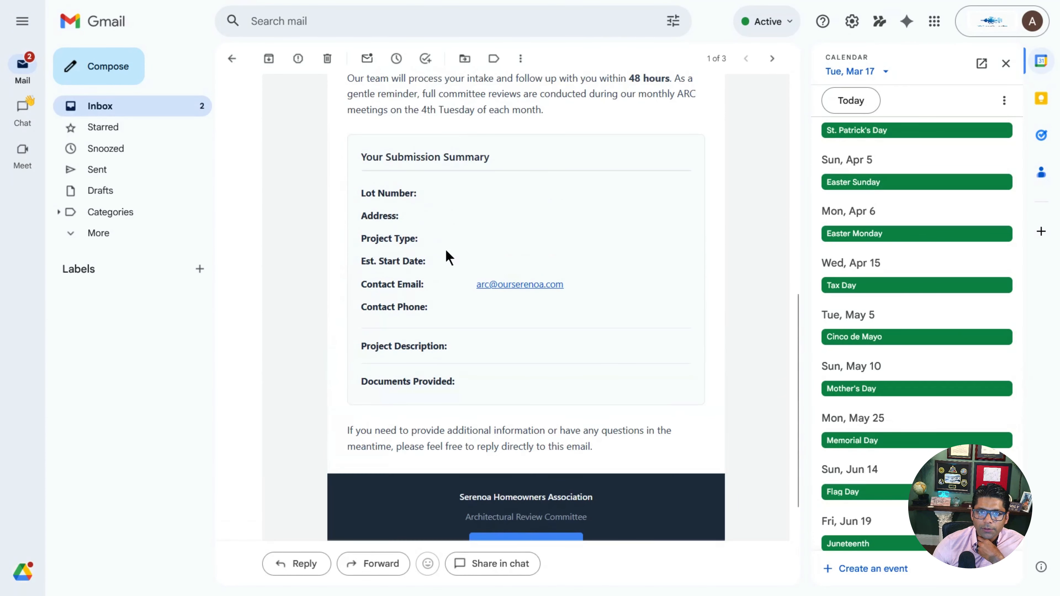
scroll(506, 360, down, 4)
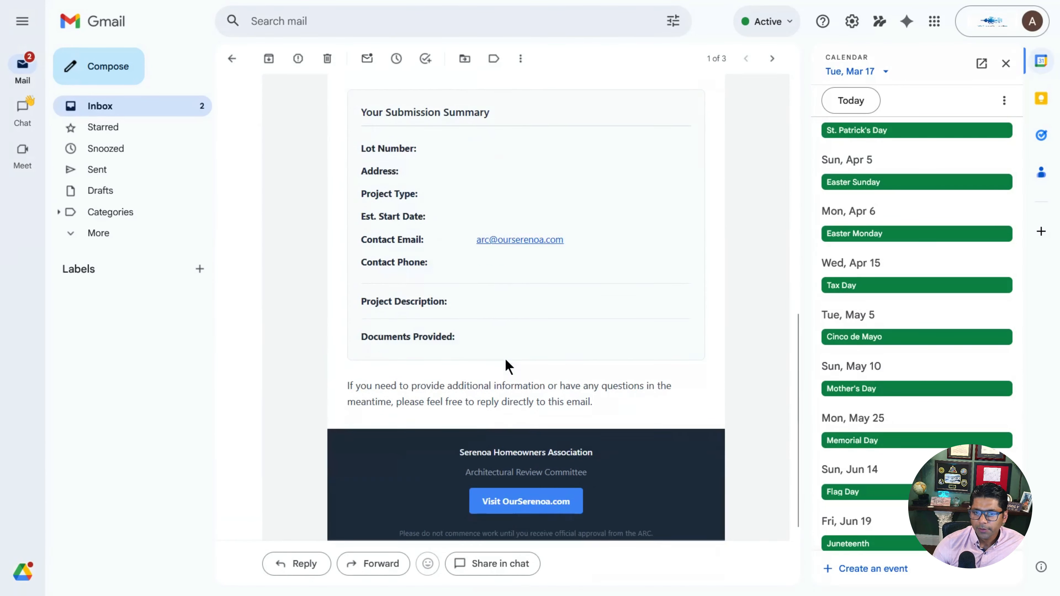
scroll(505, 359, up, 8)
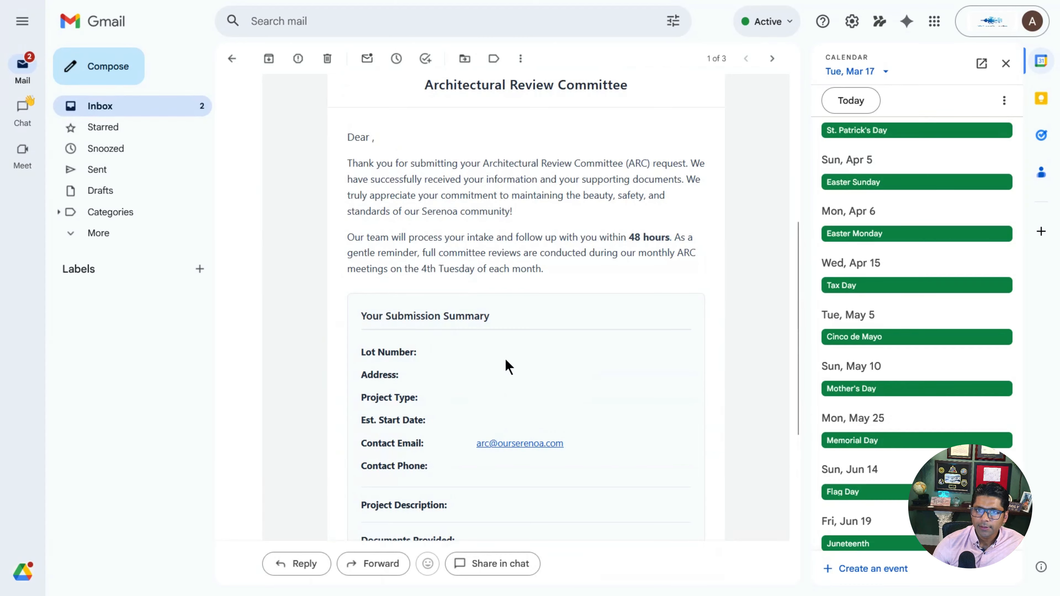
scroll(505, 360, up, 6)
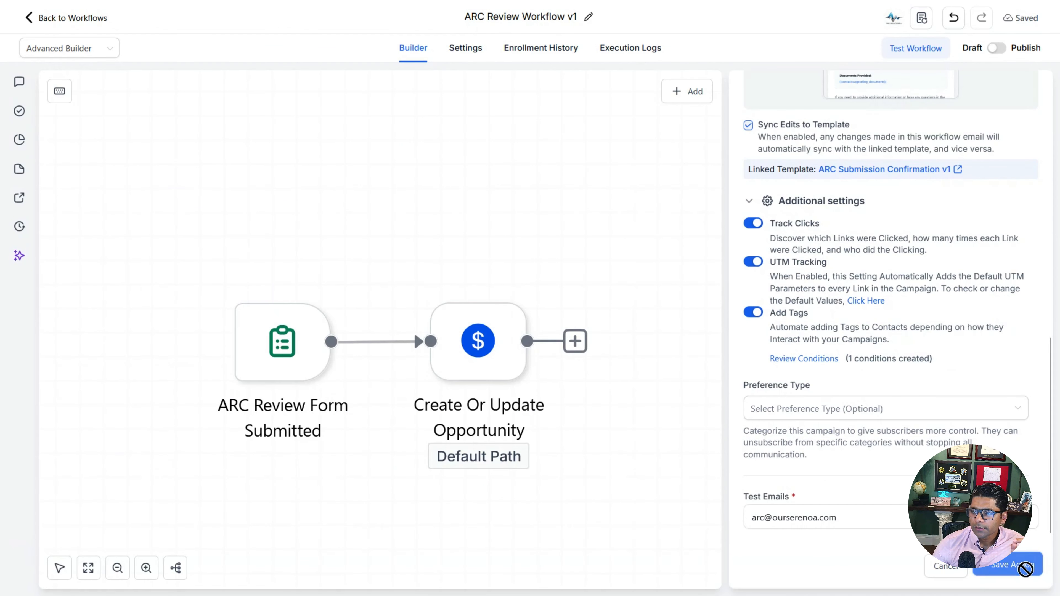
Step: Save the confirmation email step and shift all three workflow steps left on the canvas
click(1024, 567)
drag(748, 368, 531, 354)
key(ctrl+a)
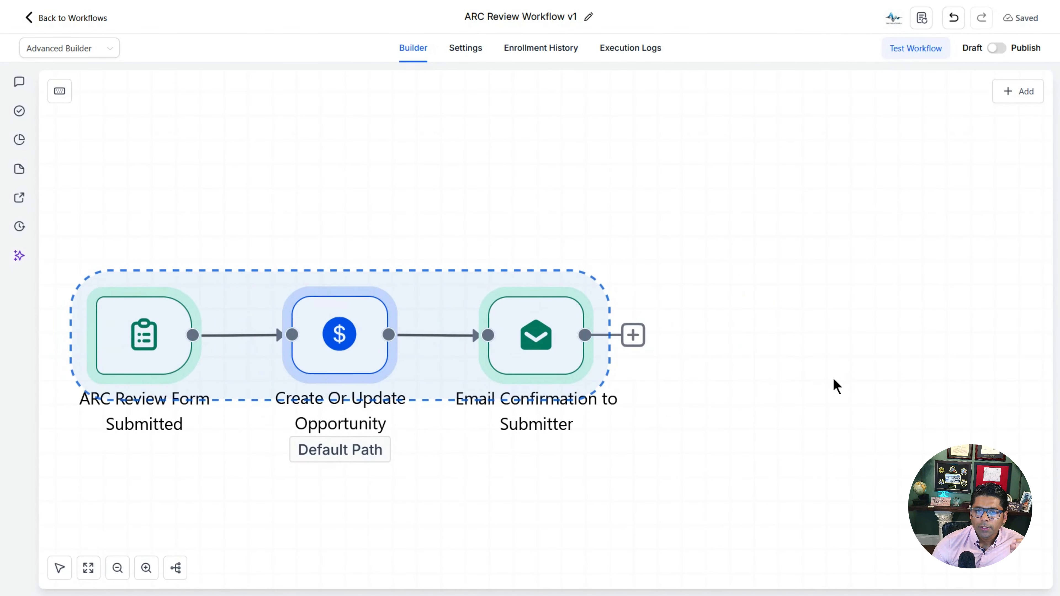
click(658, 386)
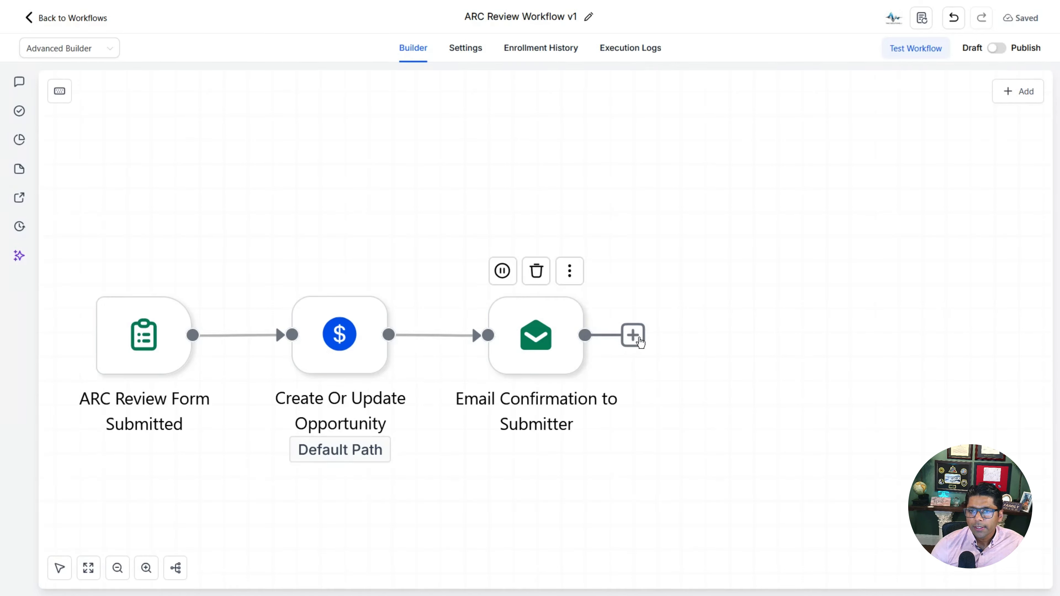
Step: Add an 'Email Alert to ARC' step with subject 'New ARC Submission' plus the contact's Lot Number
click(633, 336)
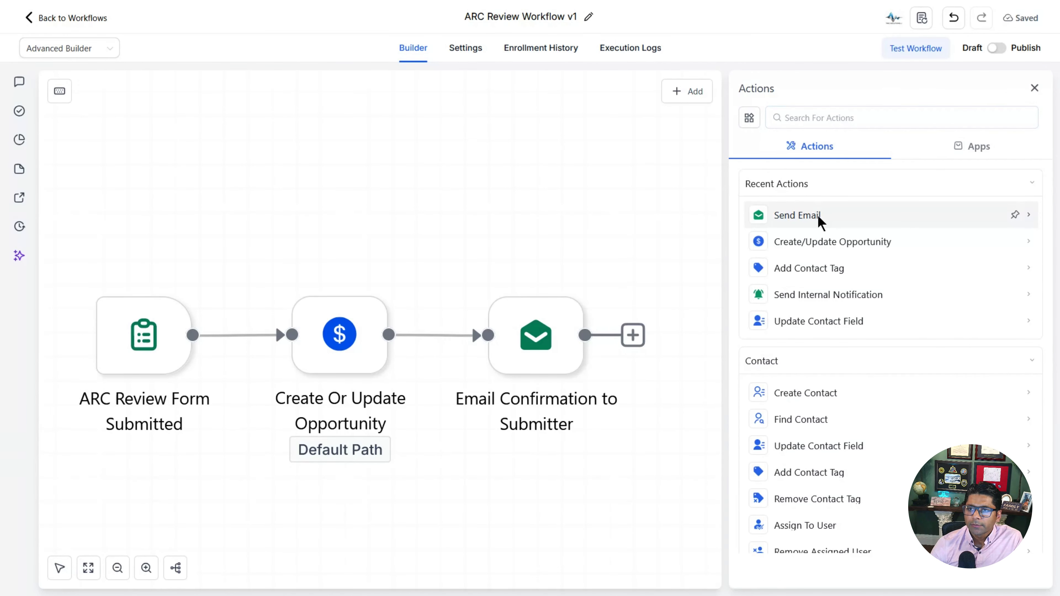
click(819, 219)
text(Email Alert to ARC)
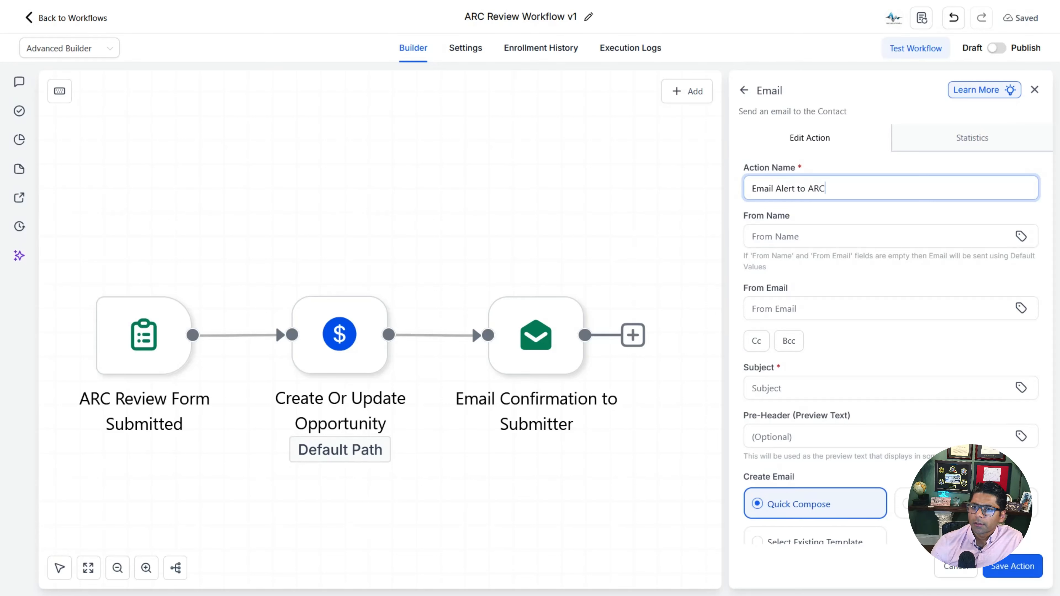
key(Tab)
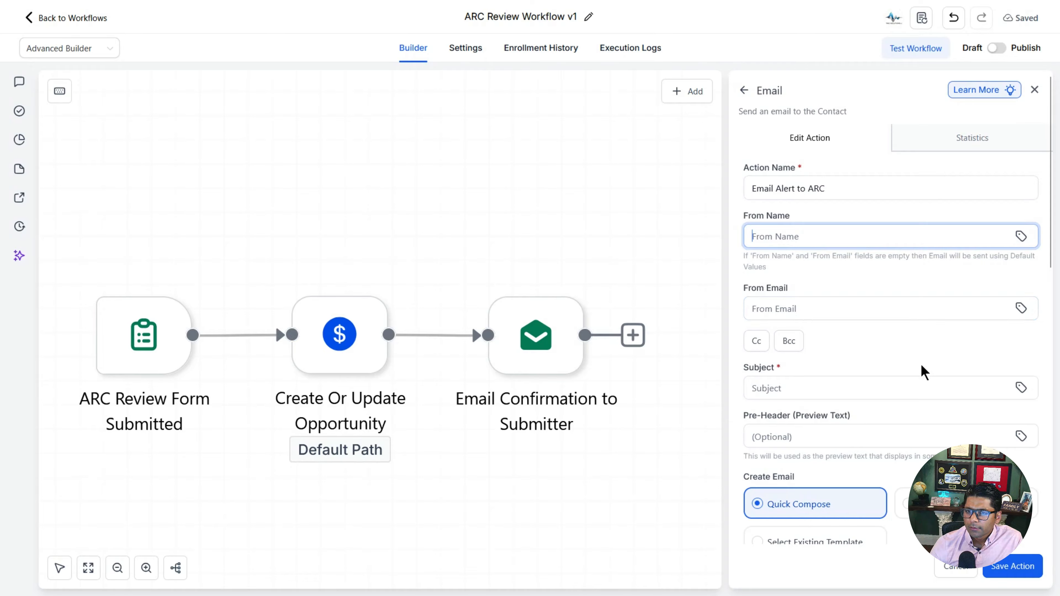
scroll(923, 370, down, 2)
click(880, 322)
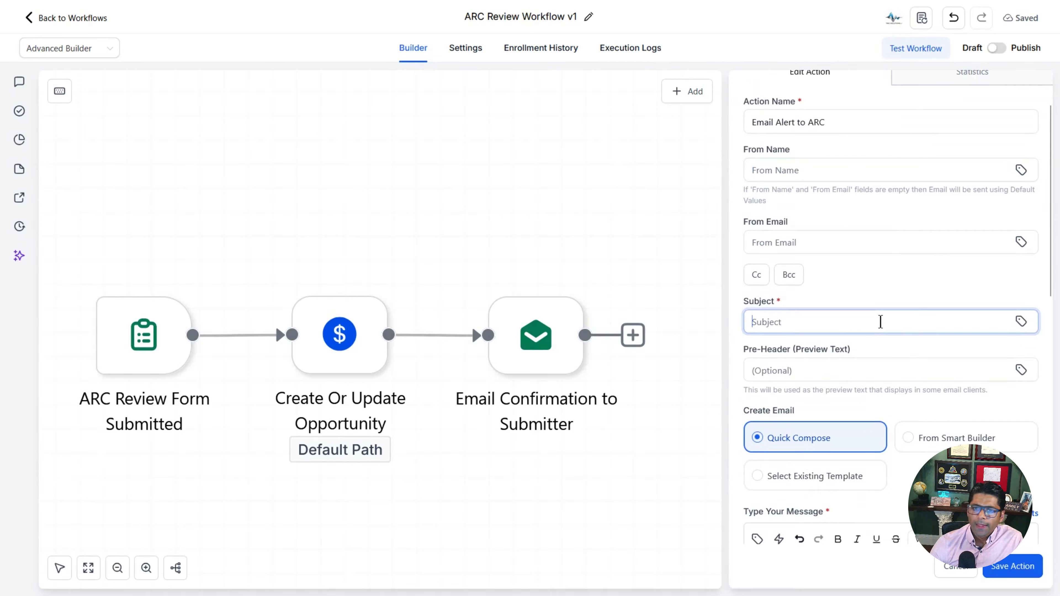
text(New ARC )
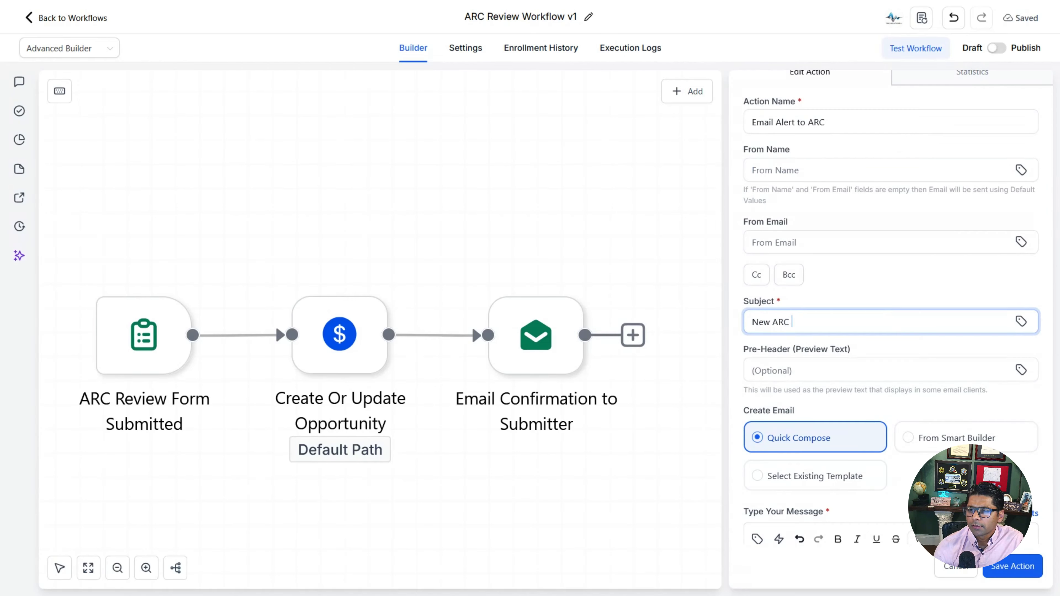
text(Submission)
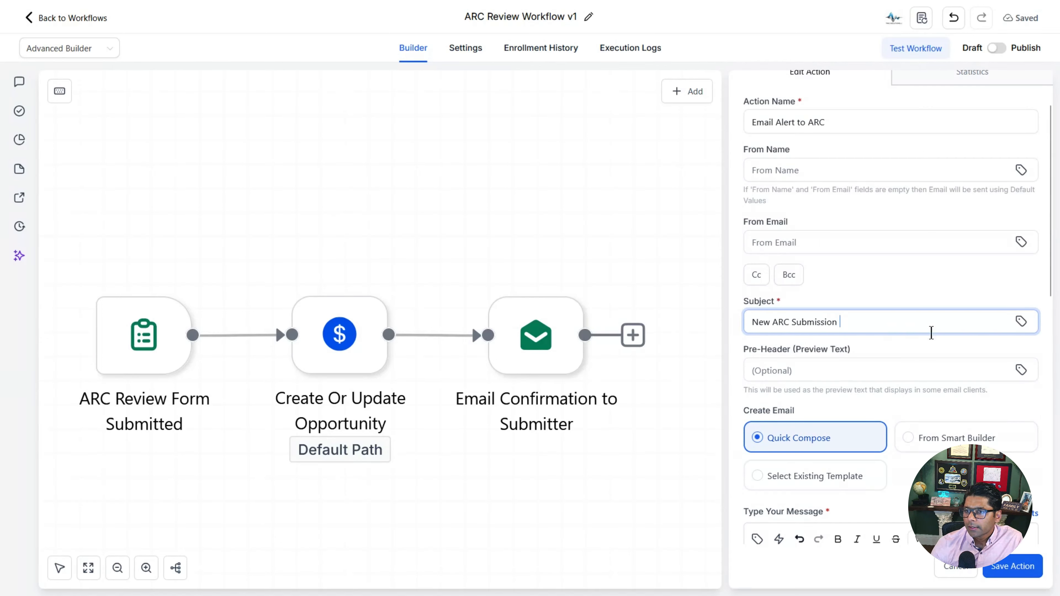
click(1021, 322)
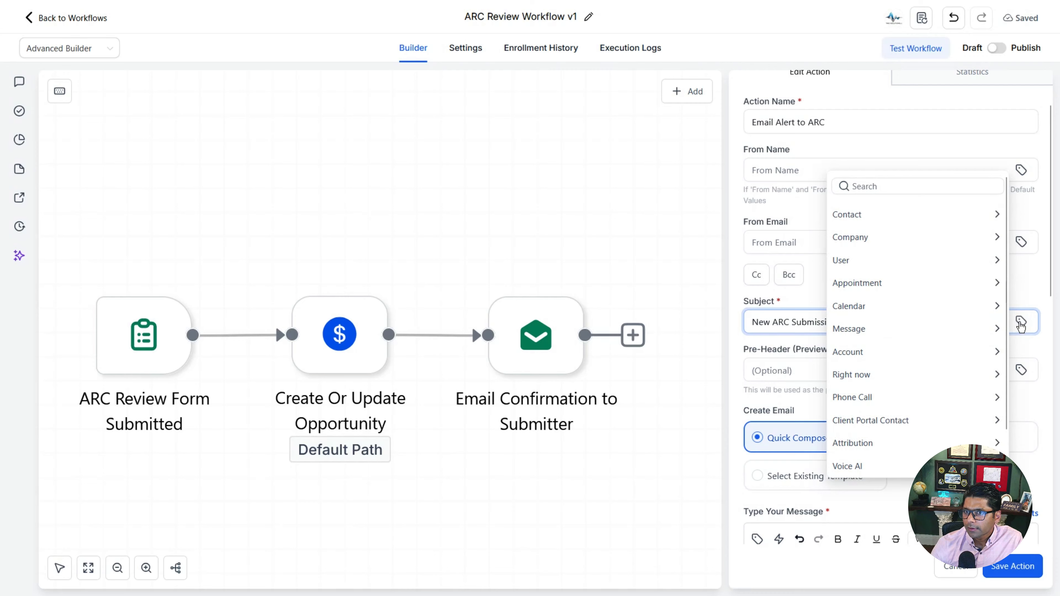
click(901, 214)
scroll(899, 334, down, 10)
click(898, 336)
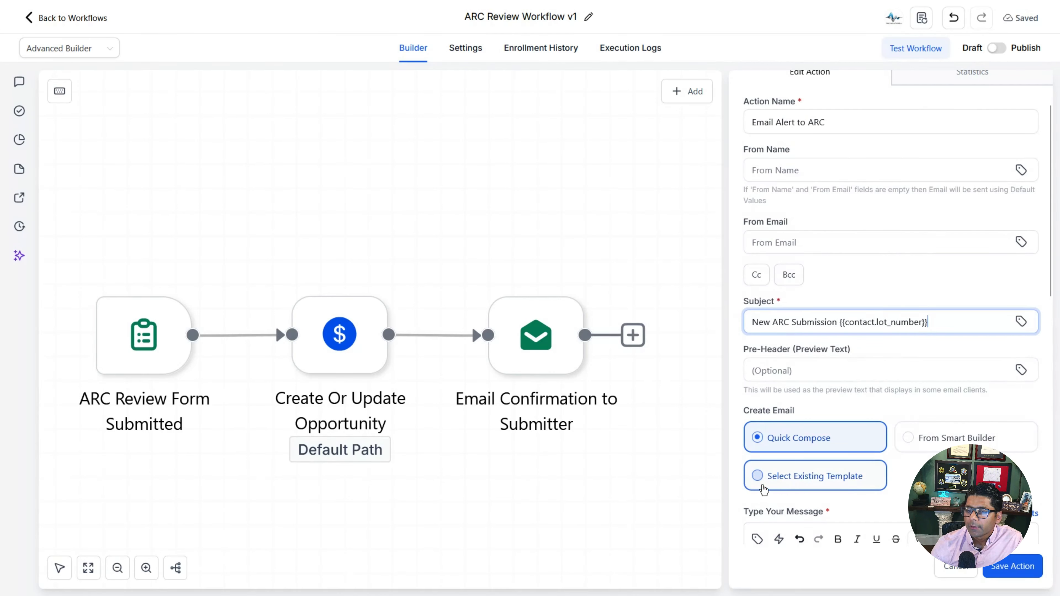
Step: Use the synced ARC Committee Notification template with click tracking and an 'arc alert email opened' tag, then save
click(757, 476)
scroll(880, 378, down, 8)
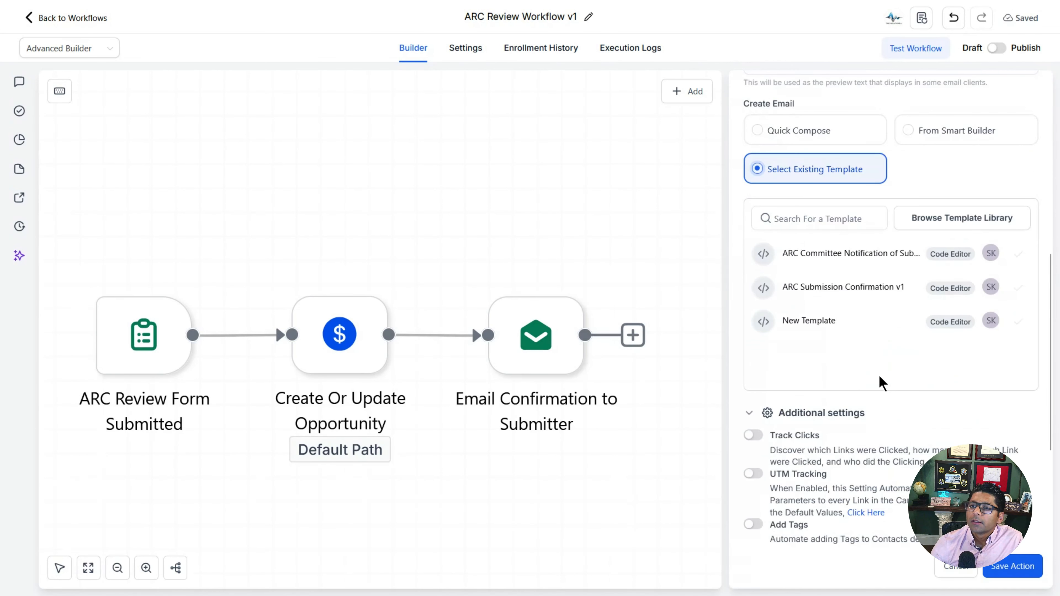
click(859, 255)
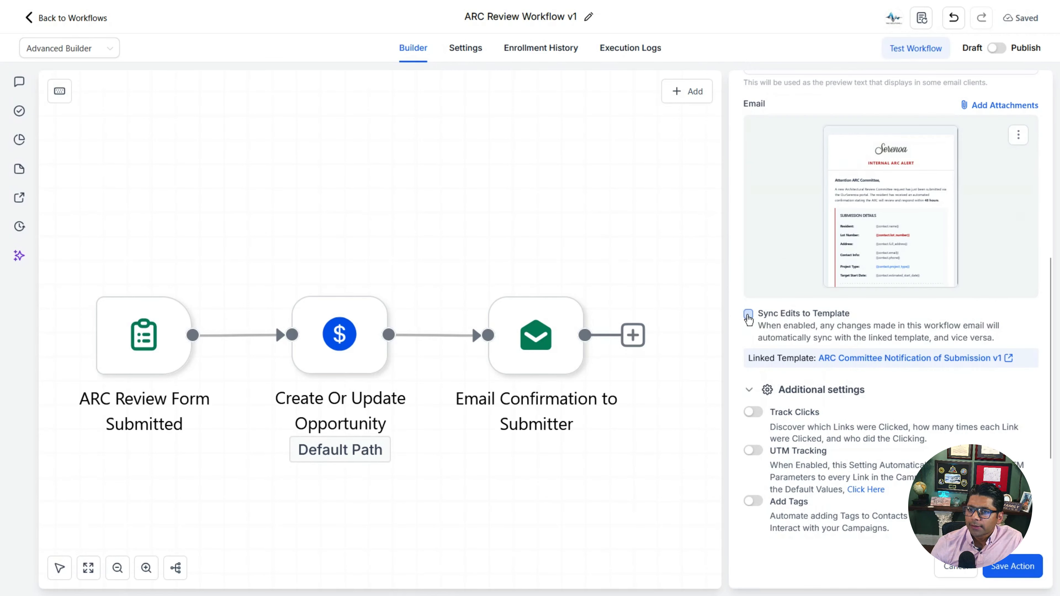
click(748, 316)
click(653, 364)
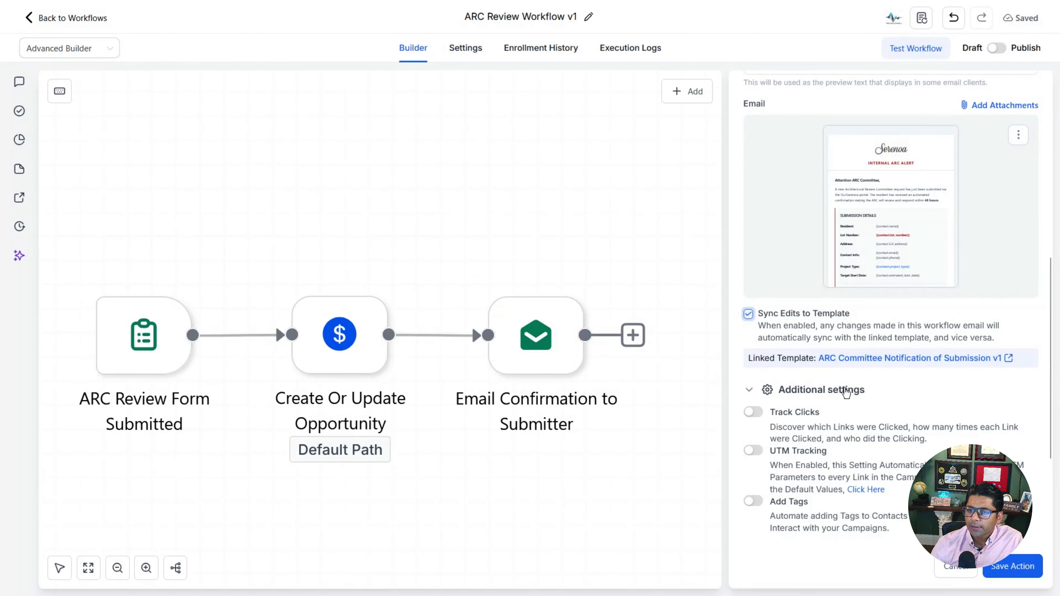
scroll(844, 392, down, 3)
click(754, 279)
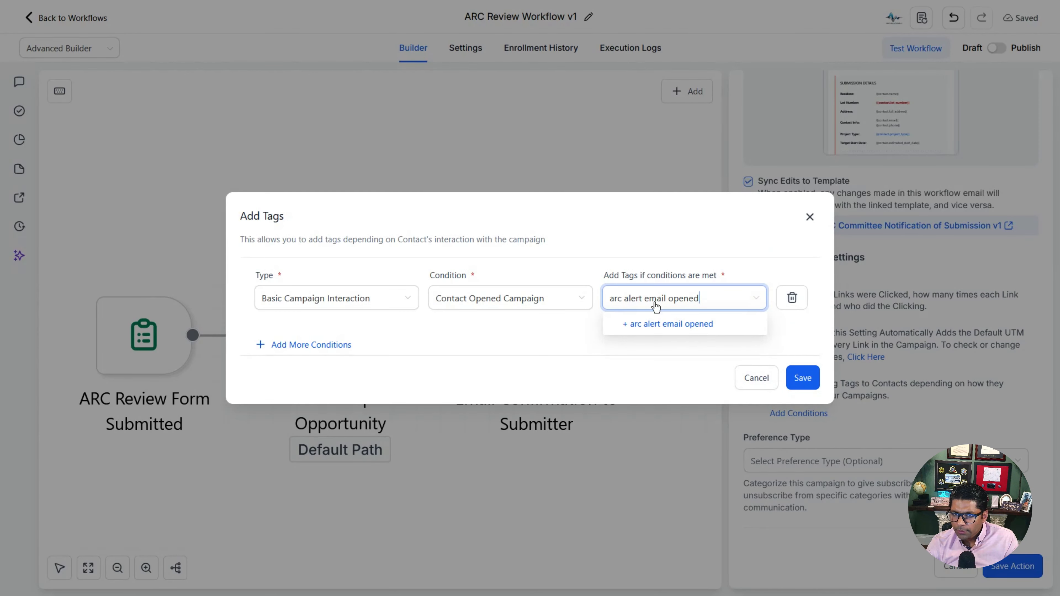
click(667, 324)
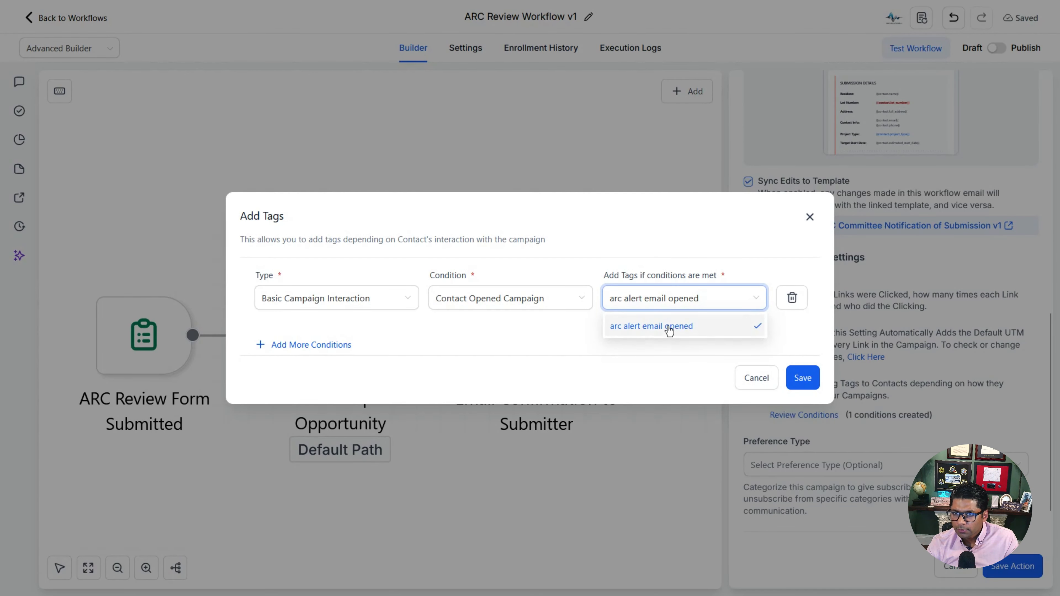
click(804, 377)
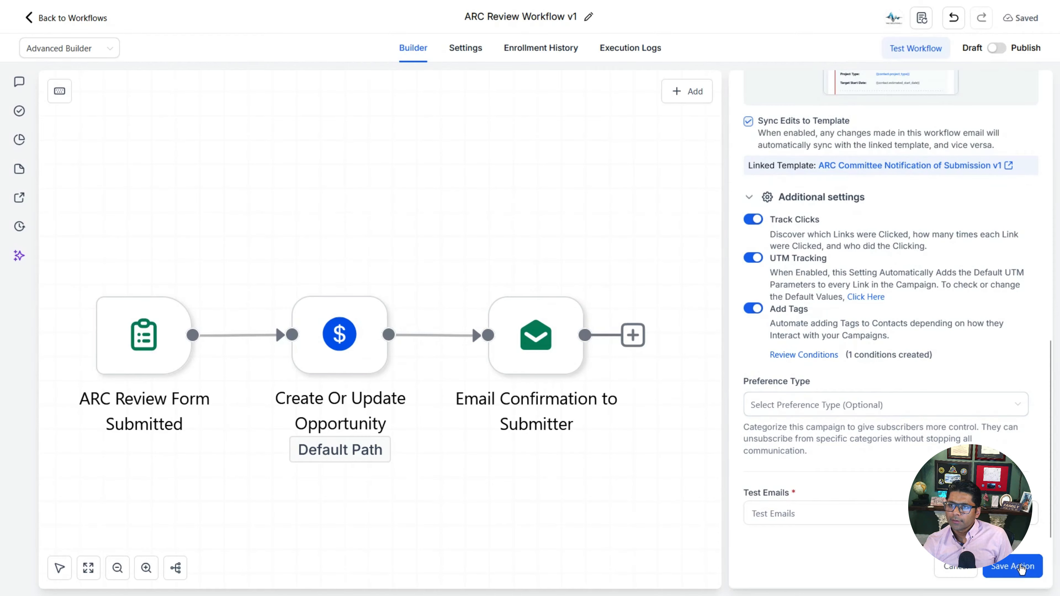
click(1021, 567)
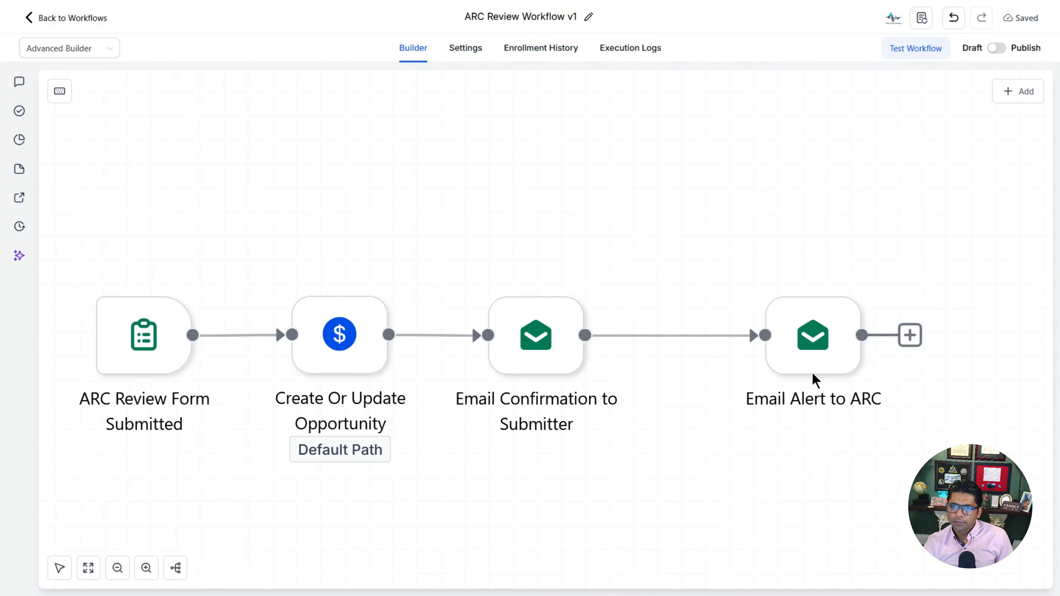
drag(814, 375, 725, 359)
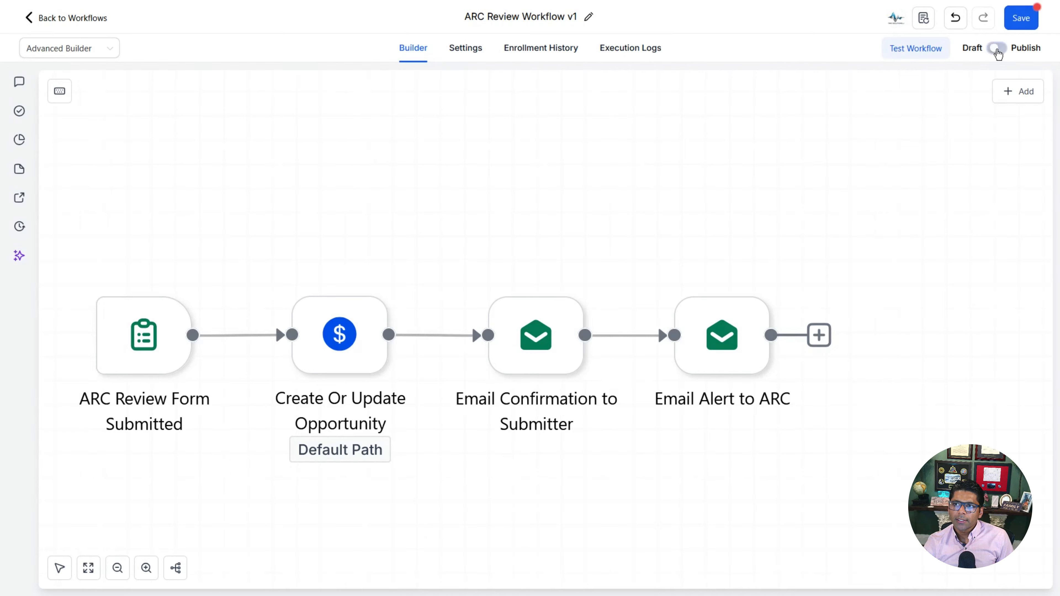
Step: Publish and save ARC Review Workflow v1, then return to the workflows list
click(997, 49)
click(1021, 18)
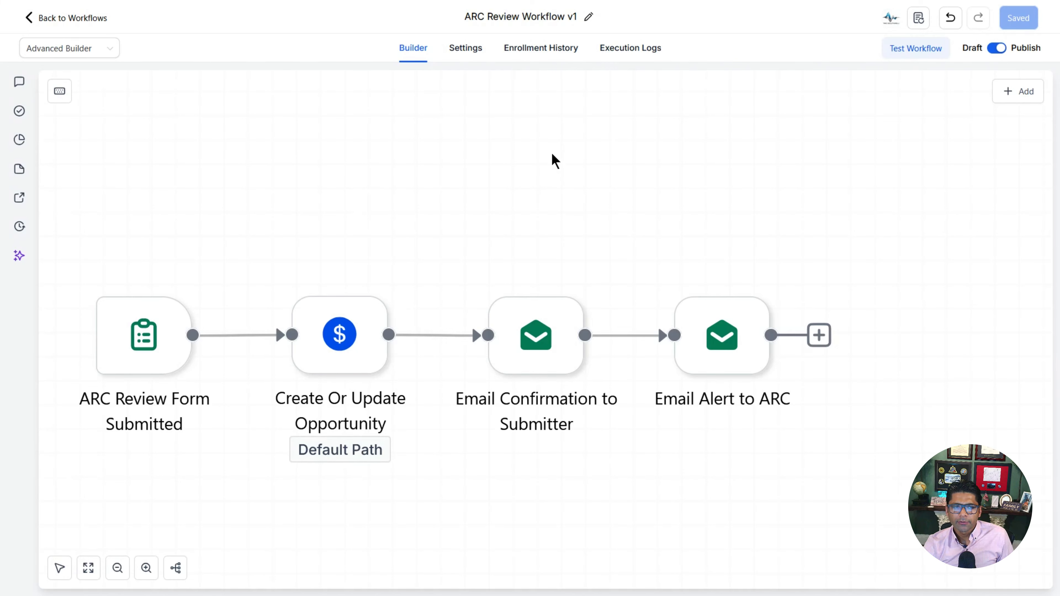
click(32, 20)
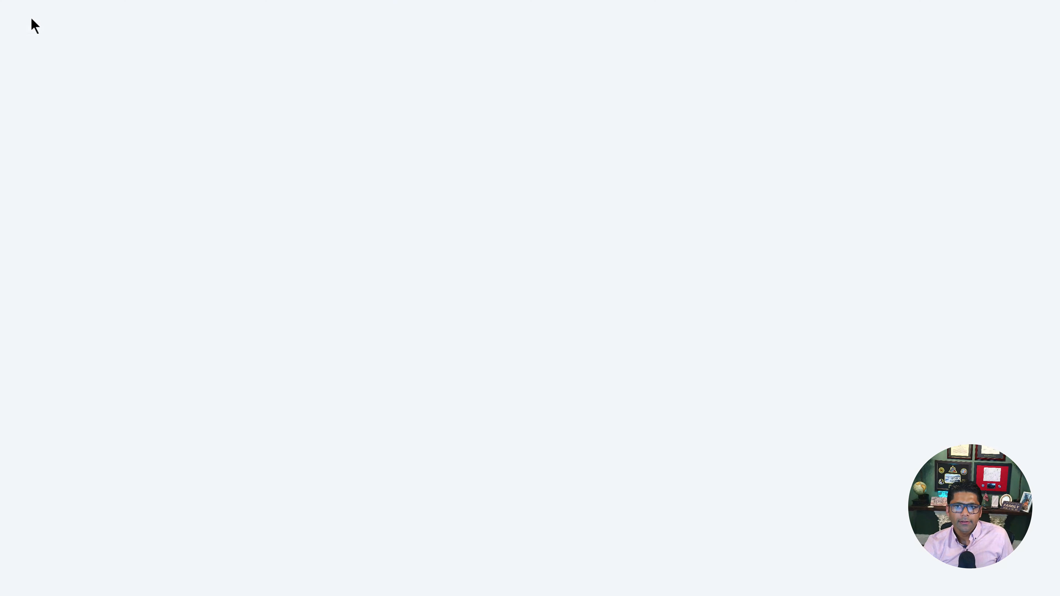
Step: Add a Gmail SMTP email service under Settings > Email Services using the committee's email address
click(42, 577)
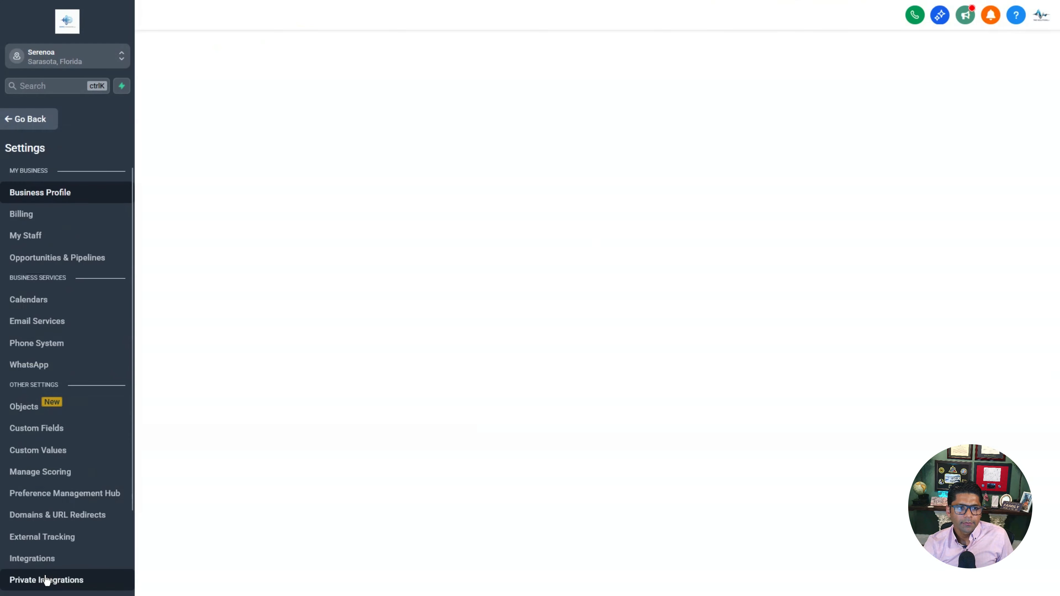
click(51, 331)
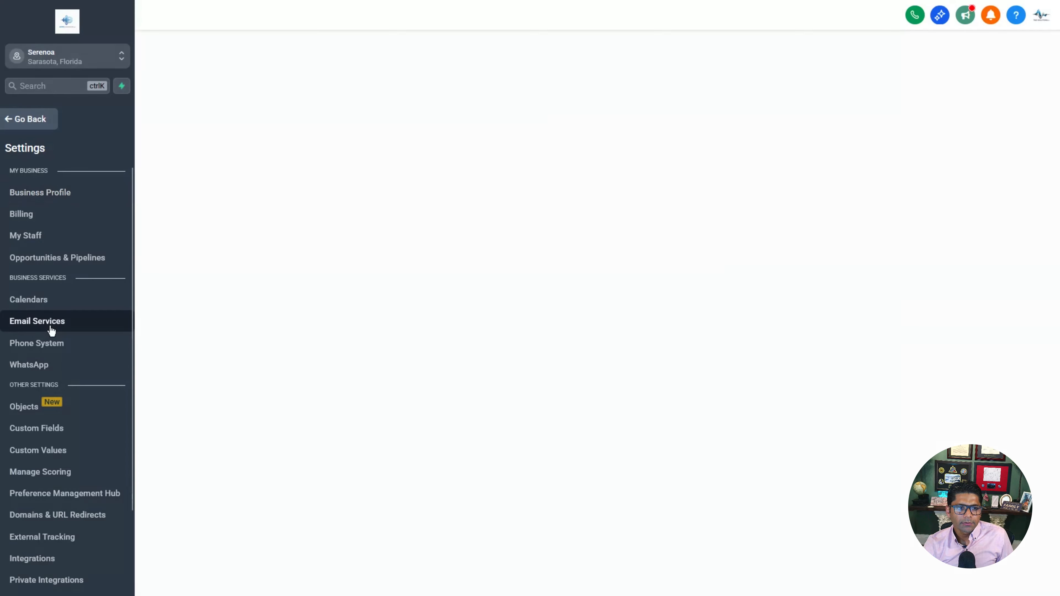
click(783, 167)
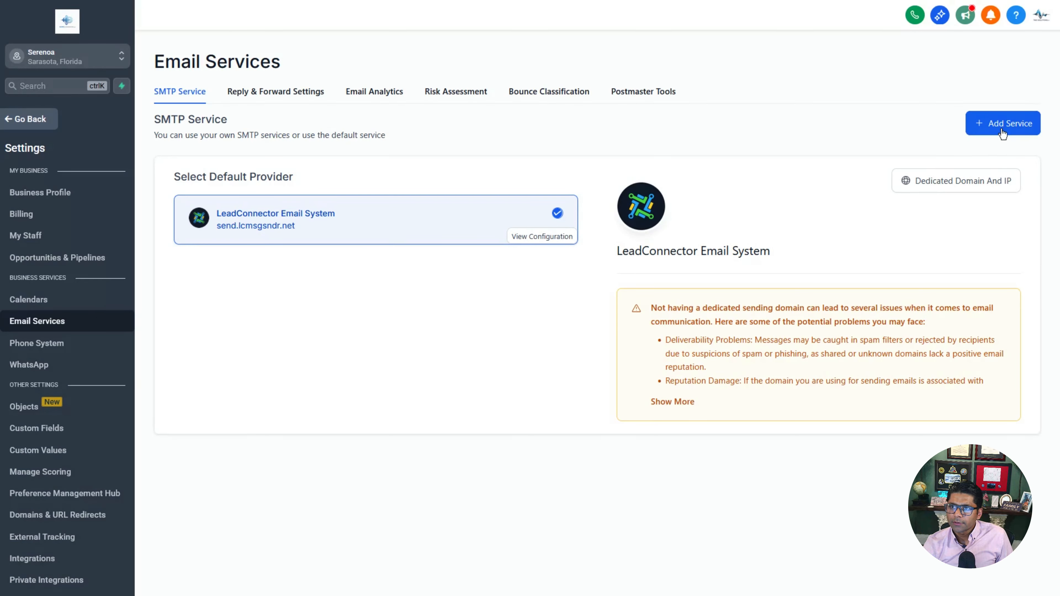
click(983, 135)
click(631, 336)
click(537, 383)
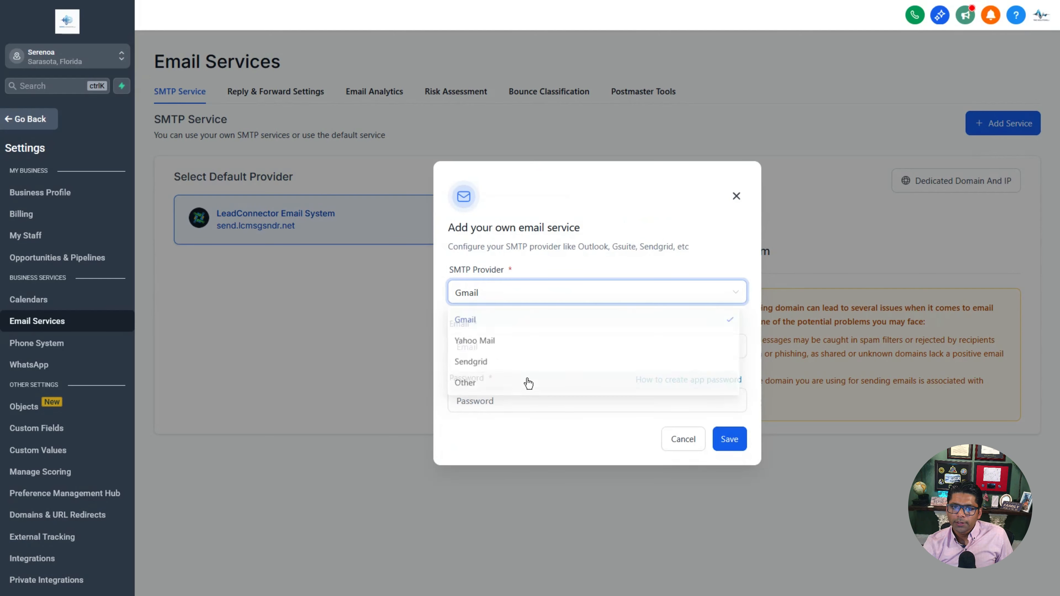
click(530, 345)
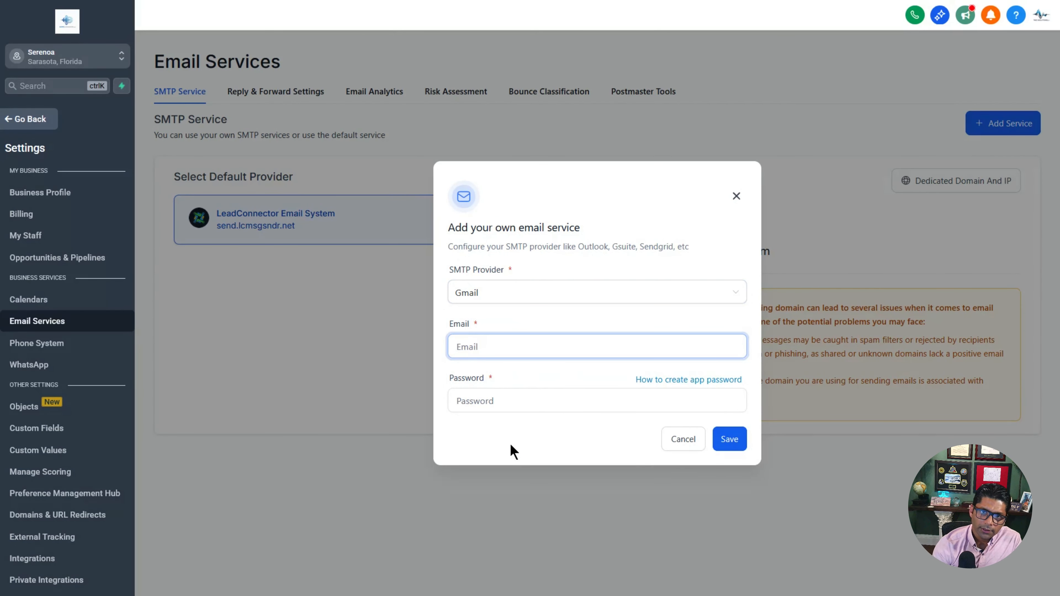
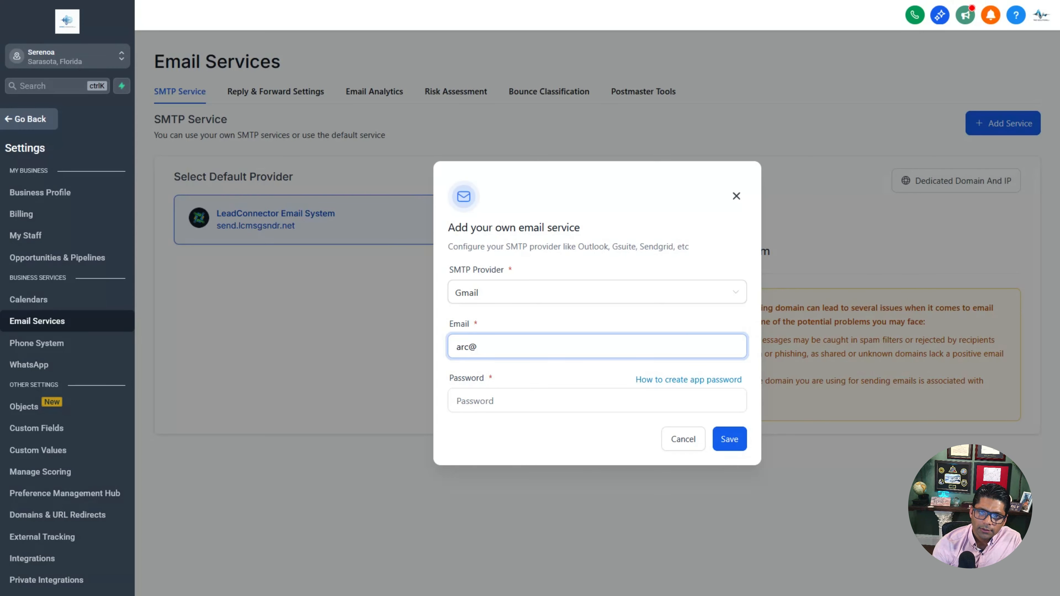
key(Tab)
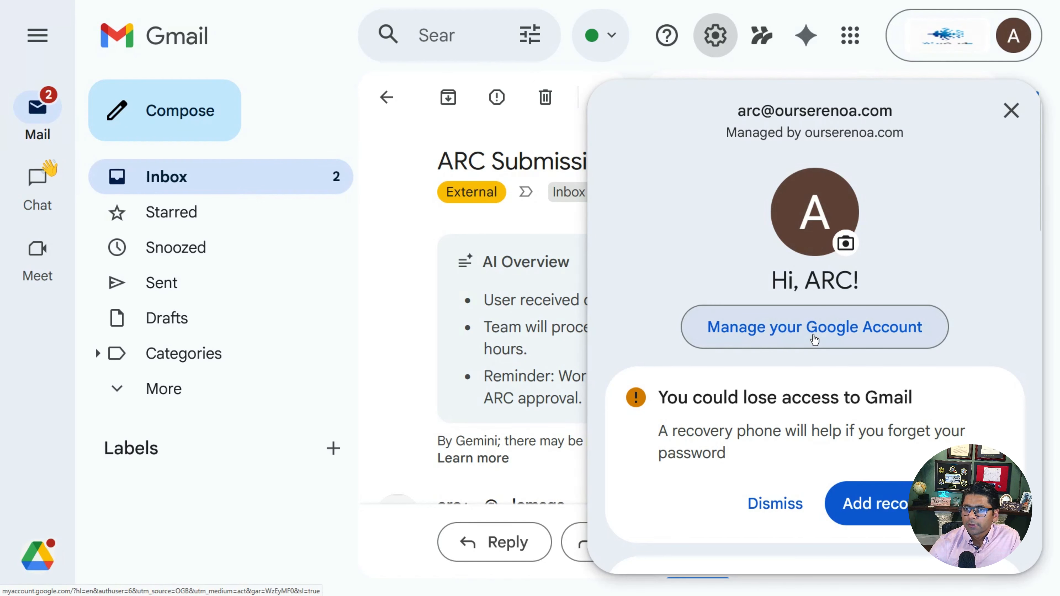
Step: Turn on 2-Step Verification for the ARC Committee Google Account, then search settings for 'app password'
click(815, 339)
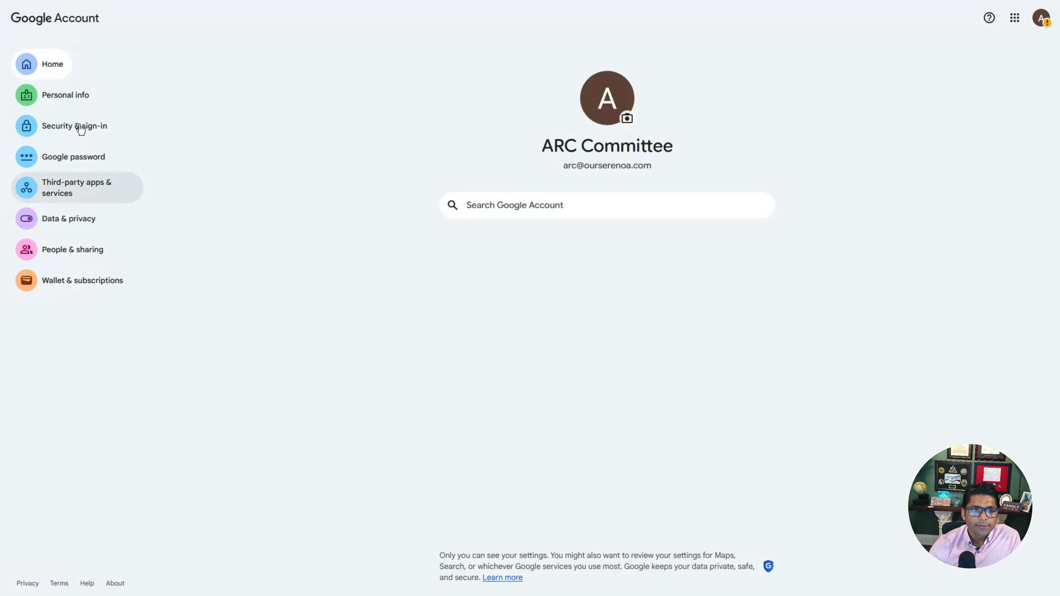
click(64, 132)
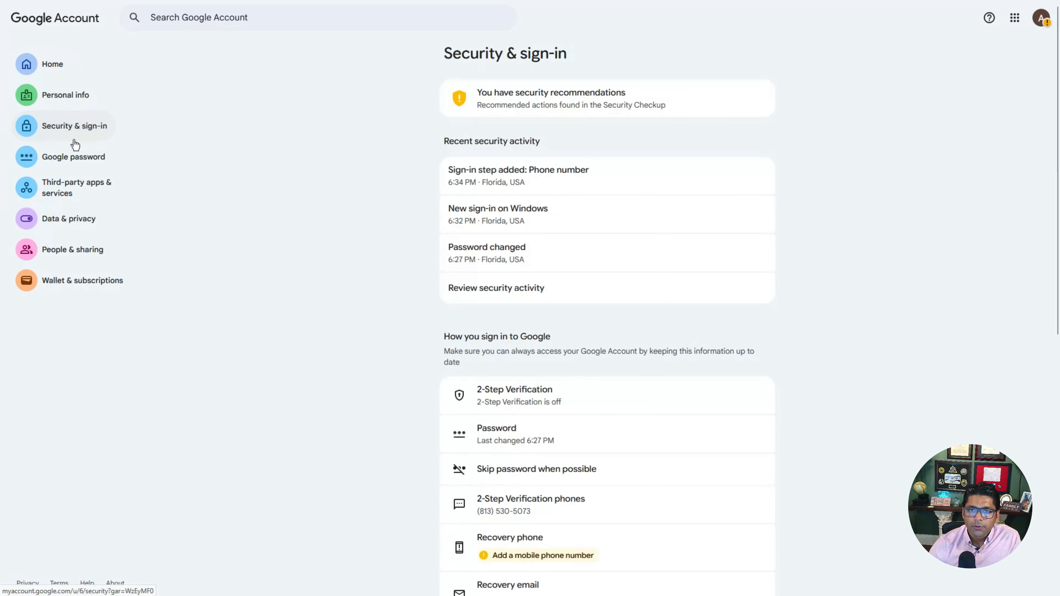
click(534, 400)
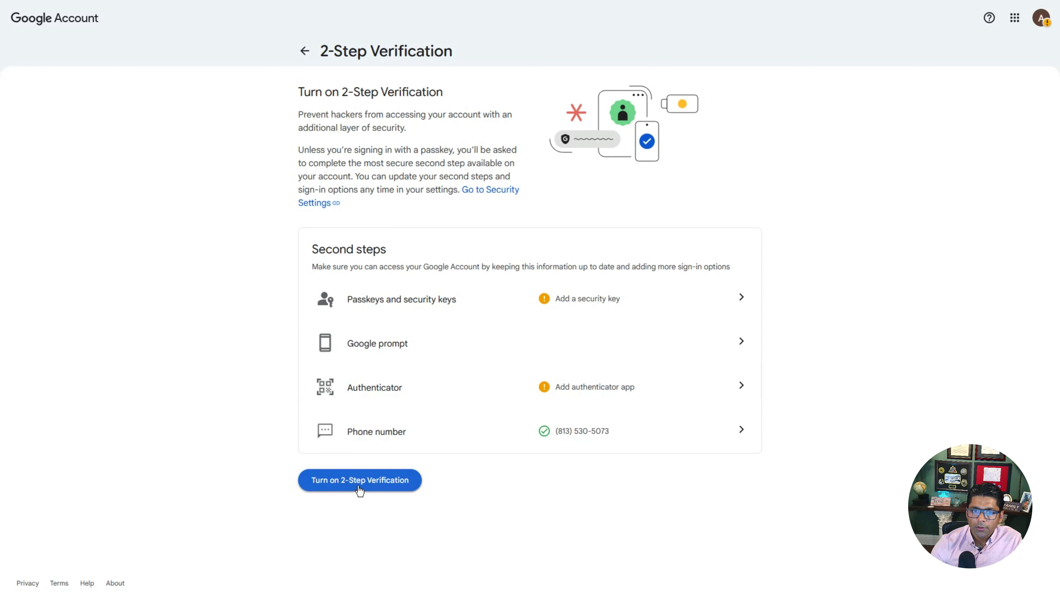
click(379, 491)
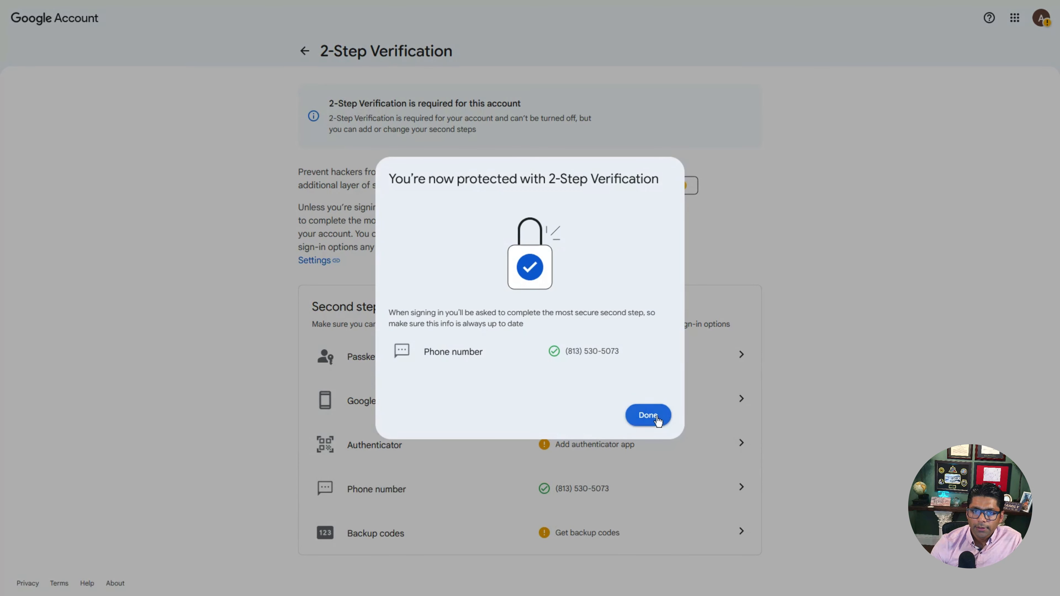
click(647, 416)
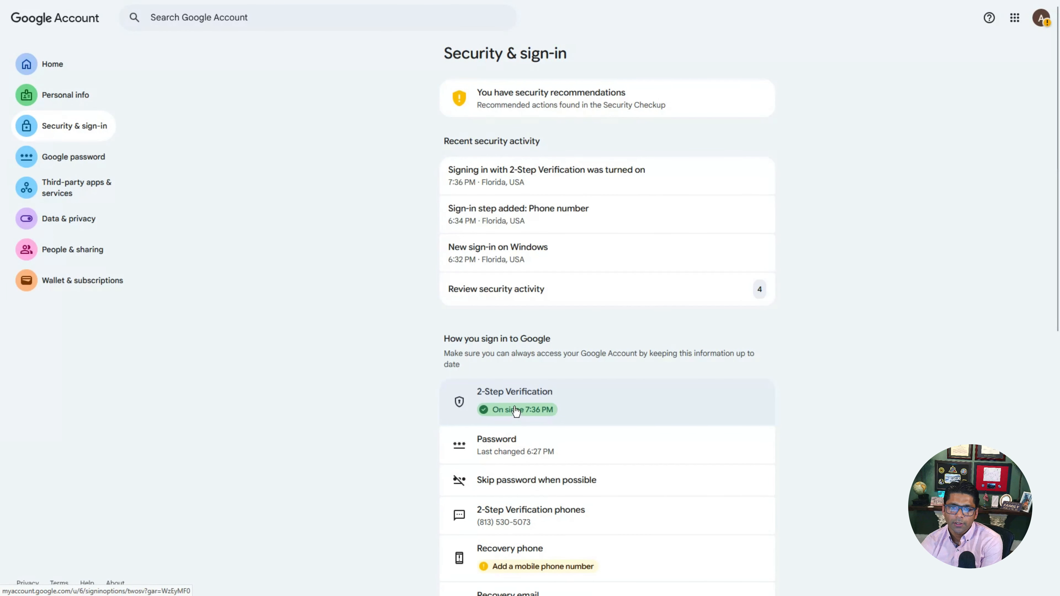
click(231, 19)
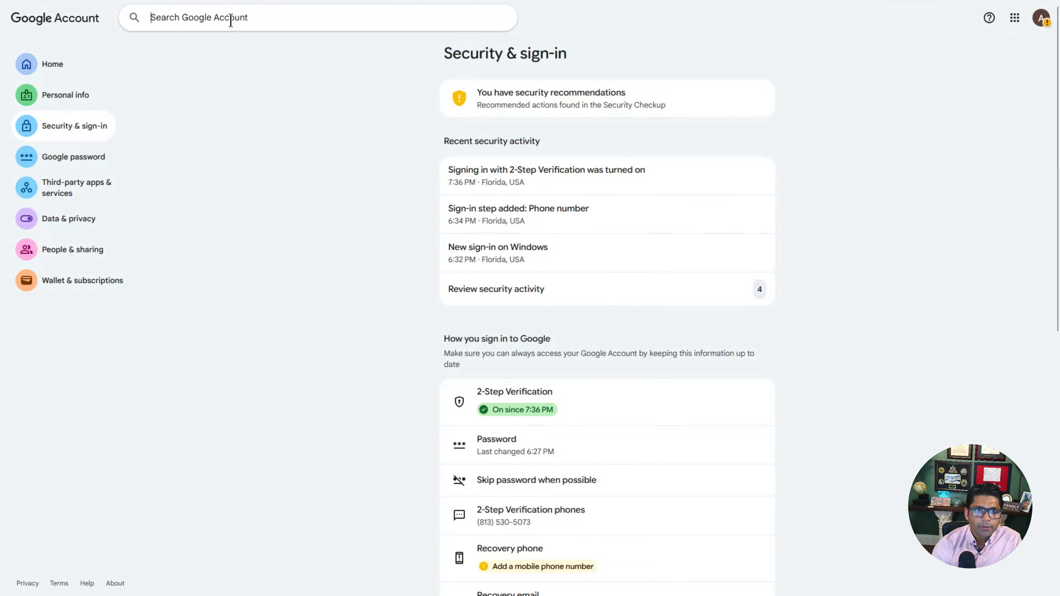
text(app password)
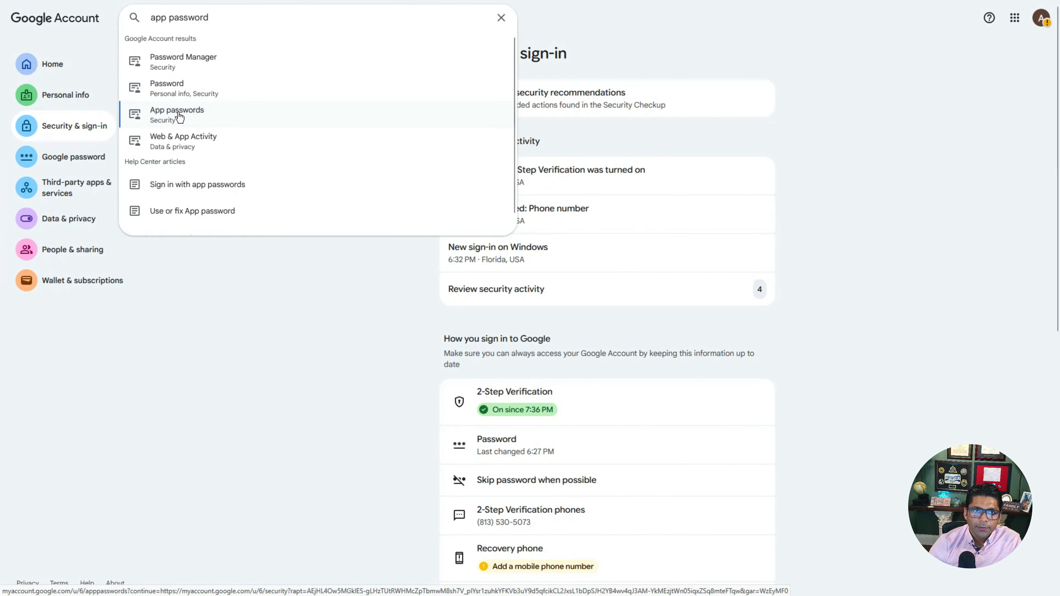
Step: Create a Google app password named 'GoHighLevel Serenoa'
click(179, 117)
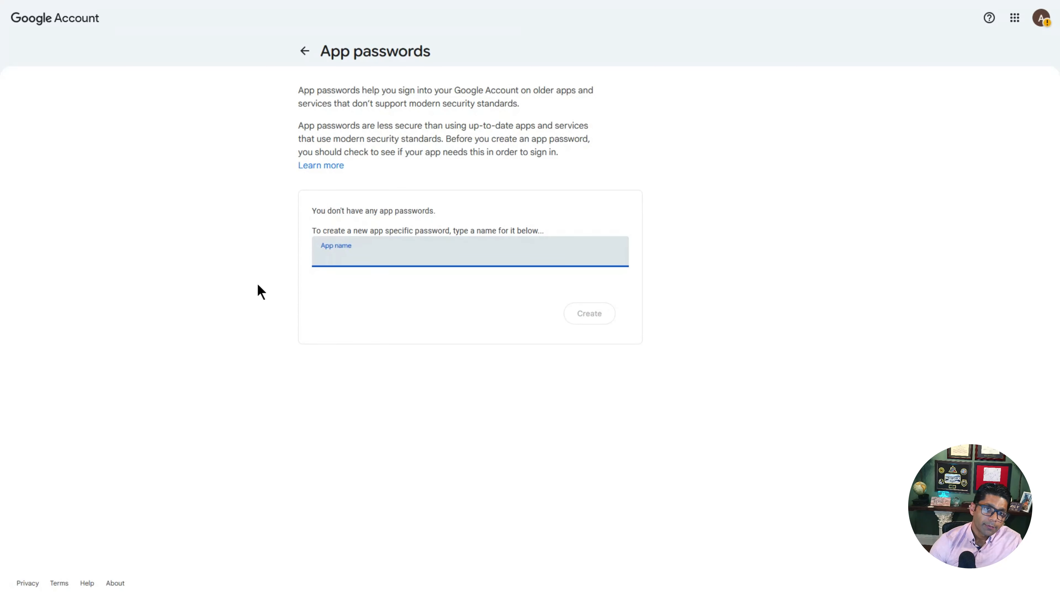
text(GoHighLevel Serenoa)
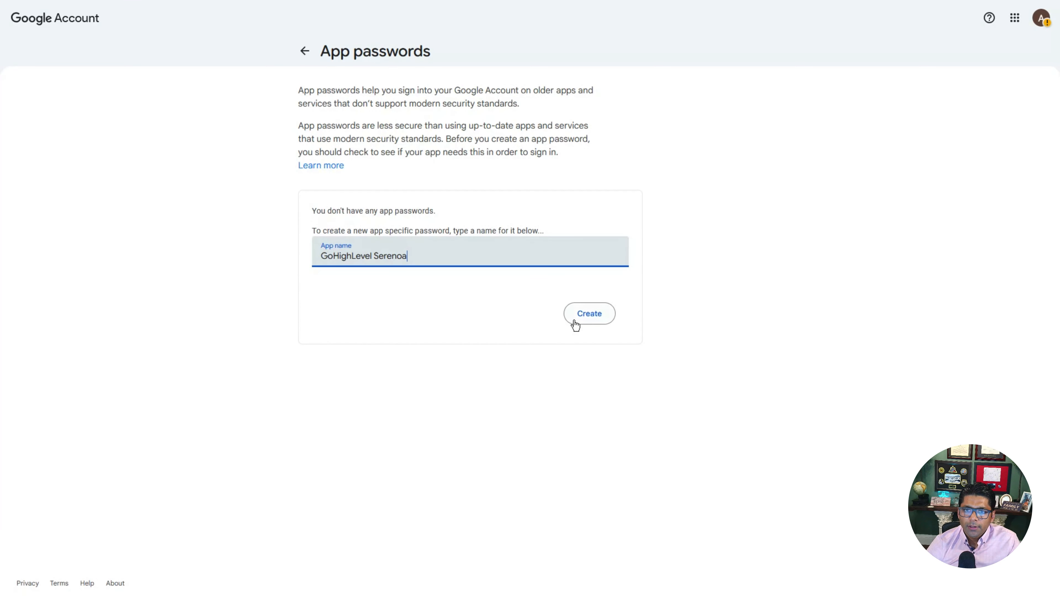
click(588, 314)
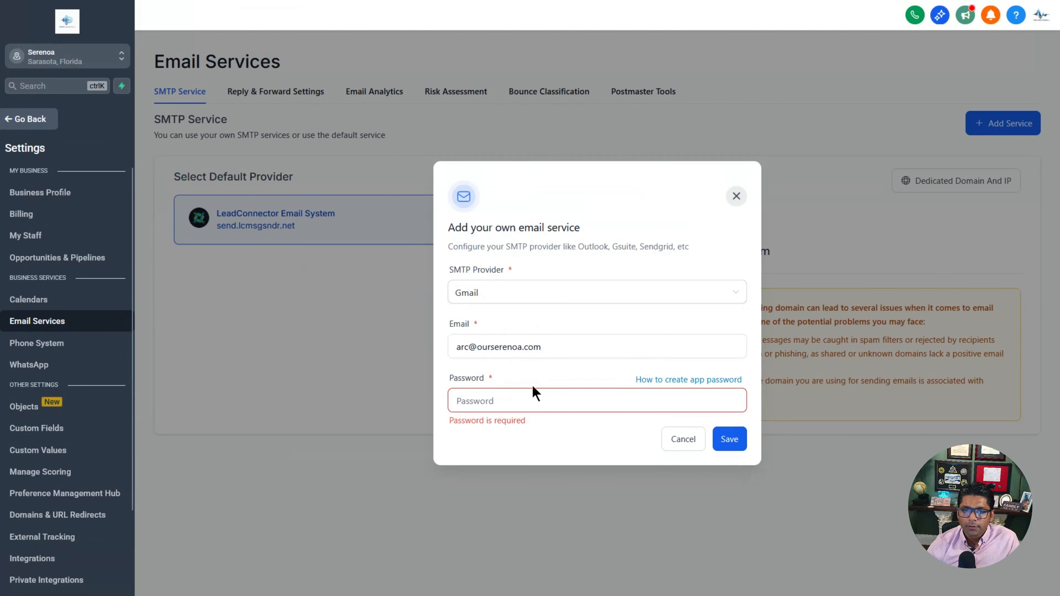
Step: Paste the app password, save the Gmail SMTP service and set it as the default provider
click(509, 403)
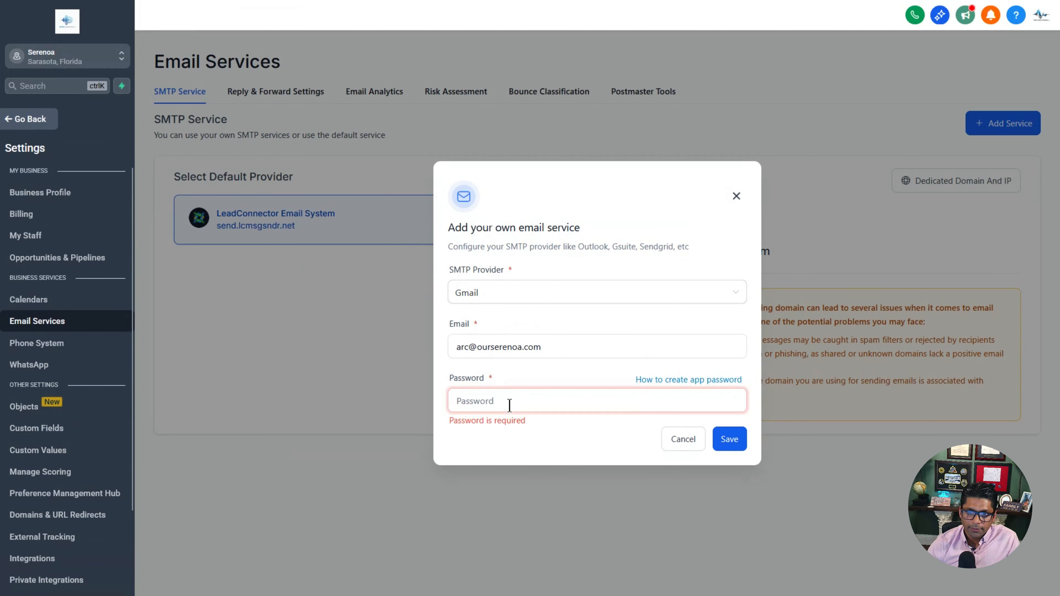
key(ctrl+v)
click(729, 439)
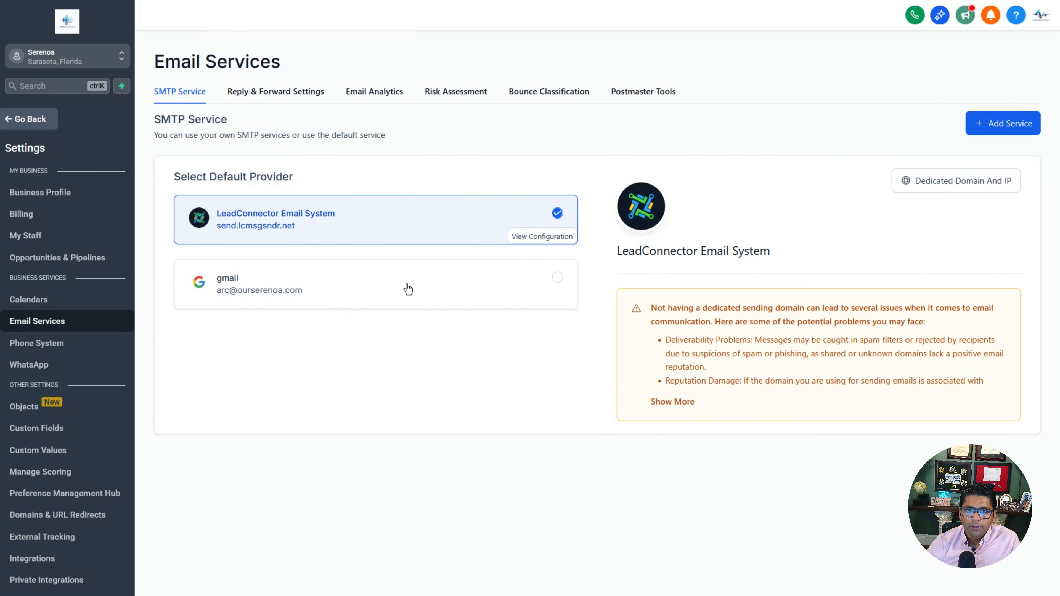
click(558, 278)
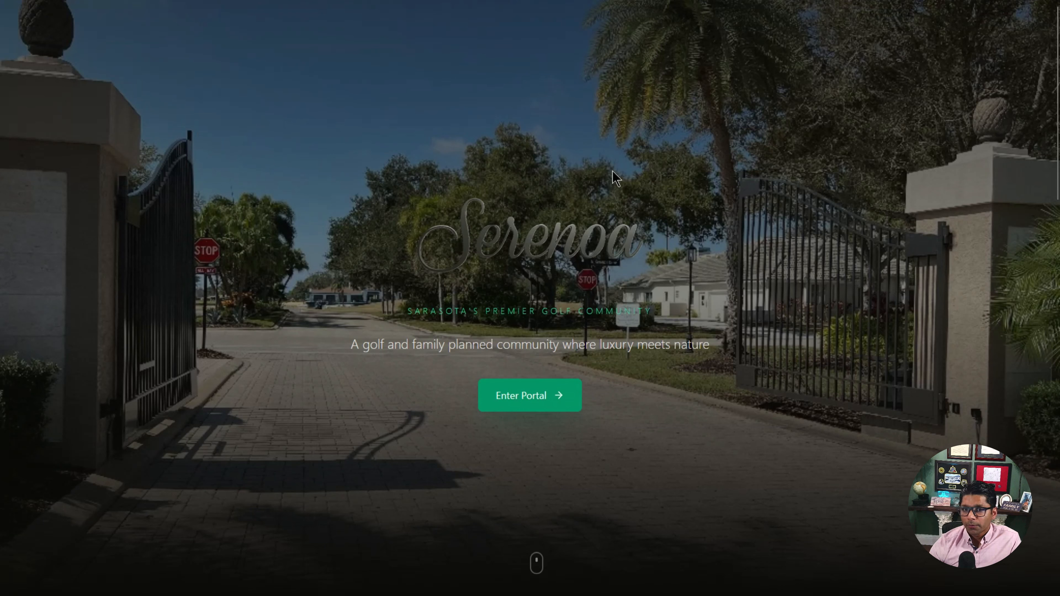
Step: Enter the Serenoa portal and go to the ARC submissions form
click(541, 405)
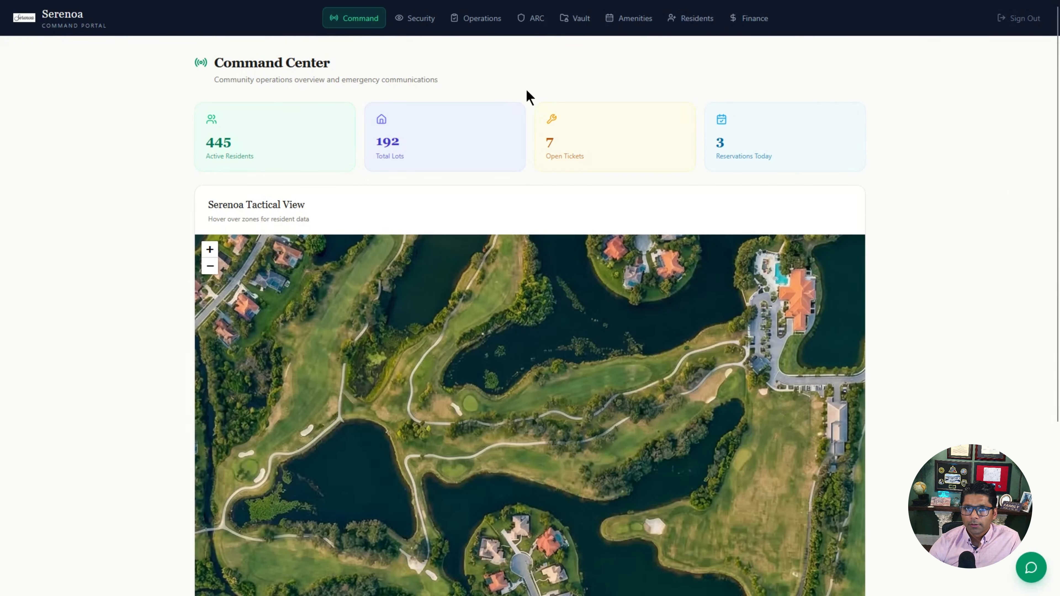
click(538, 20)
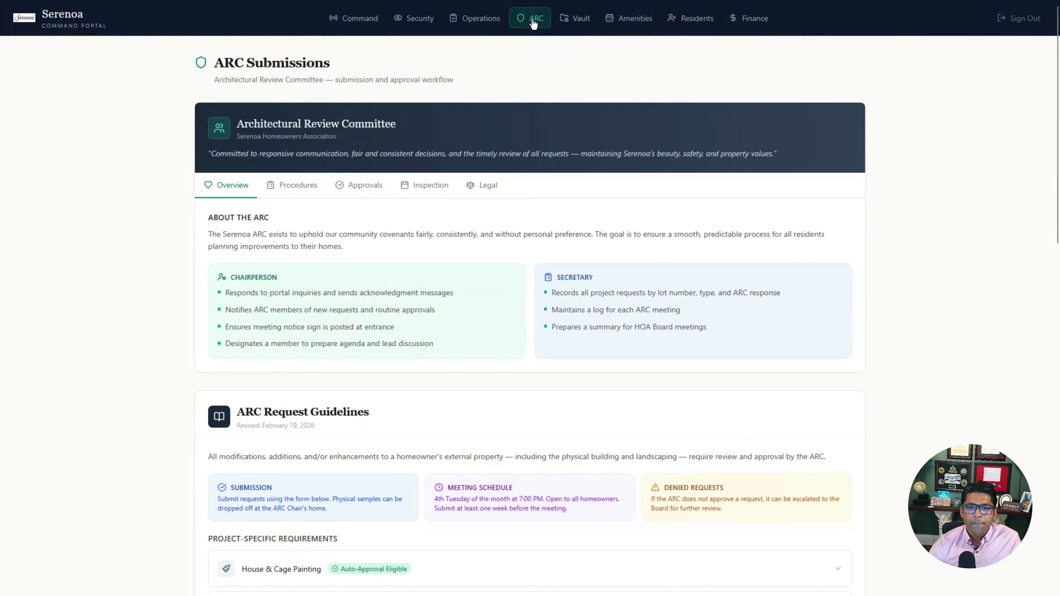
scroll(474, 380, down, 7)
scroll(476, 384, down, 18)
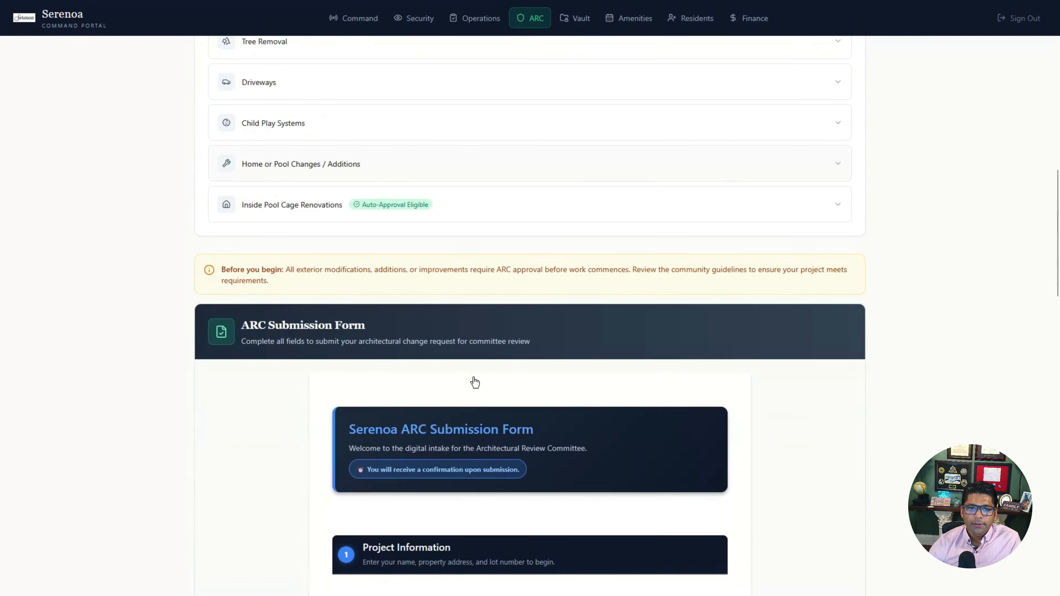
scroll(184, 340, up, 3)
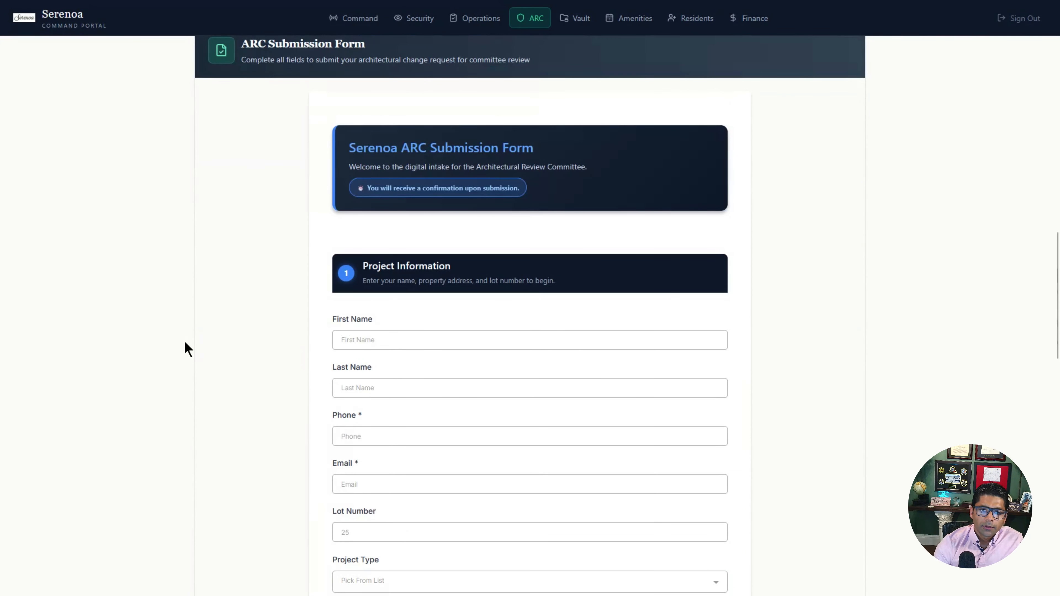
Step: Enter the resident's name and lot 25, choose Roof, and describe replacing the hurricane-damaged roof
text(Sonic)
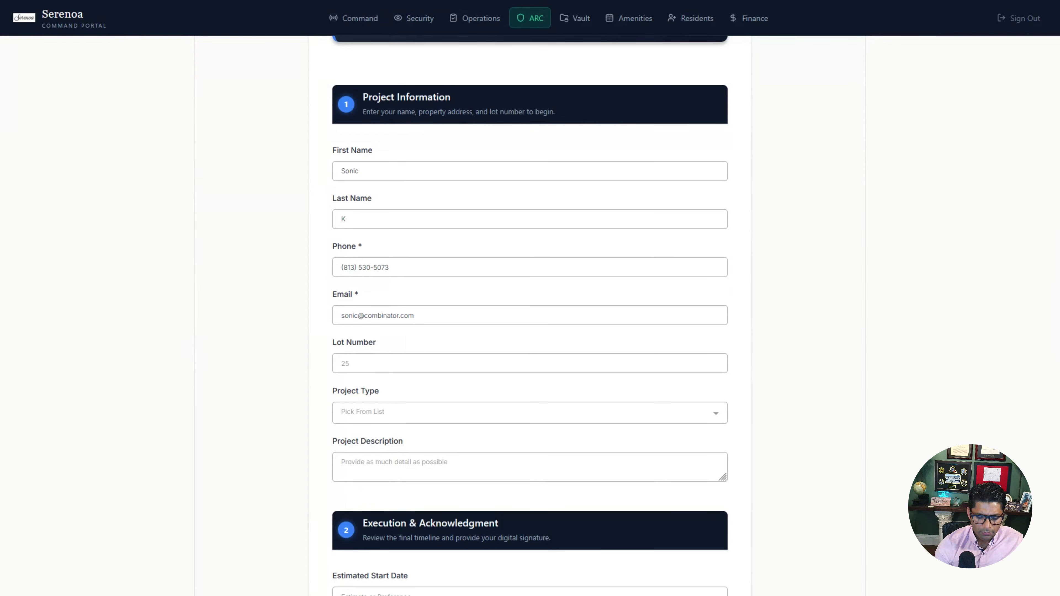
text(25)
key(Tab)
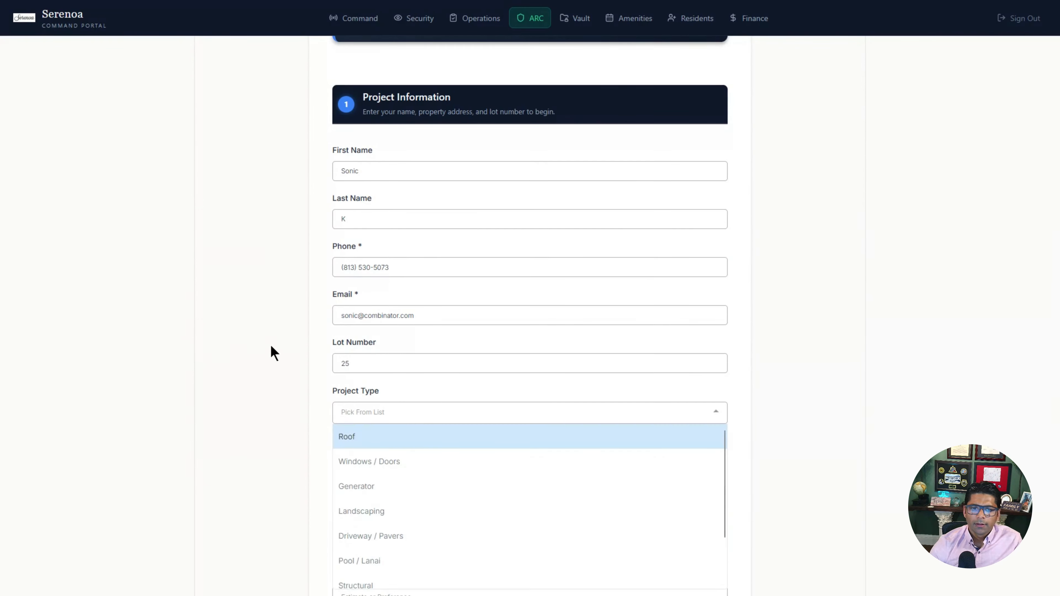
scroll(275, 357, down, 3)
click(369, 215)
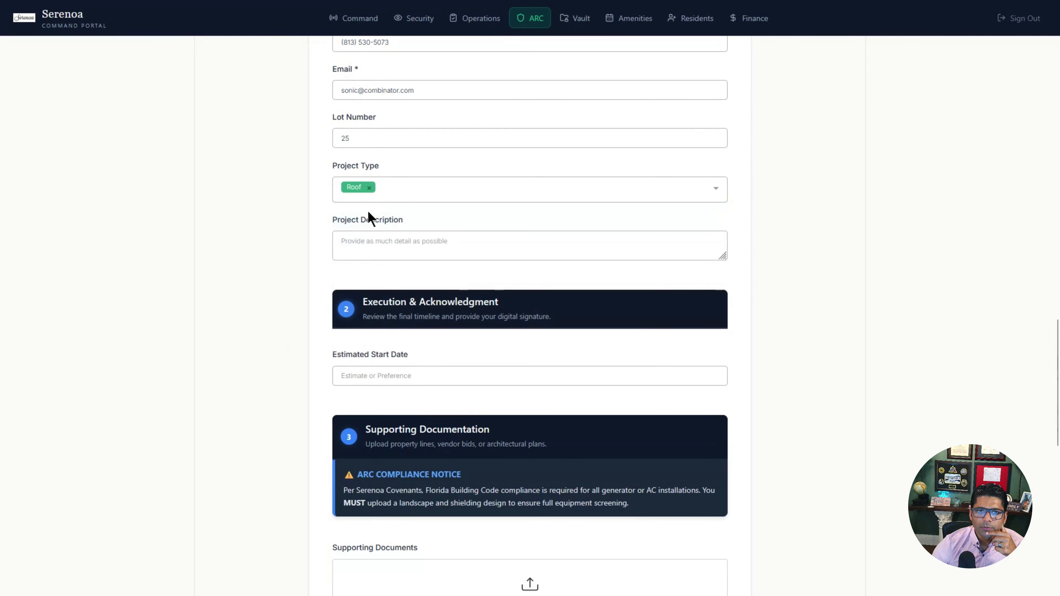
key(Tab)
text(I would )
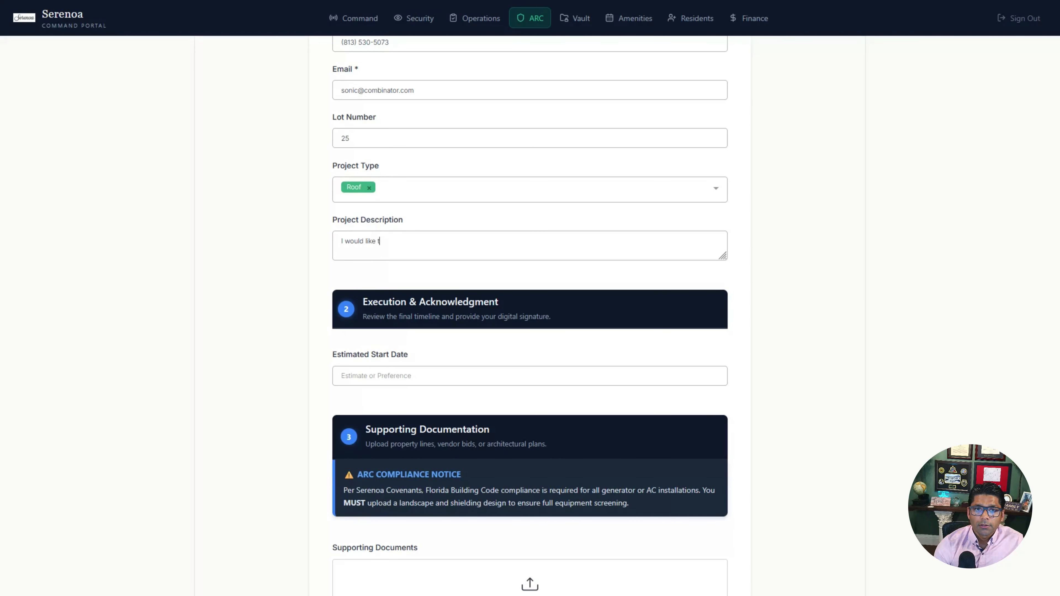
text(like to replace my d)
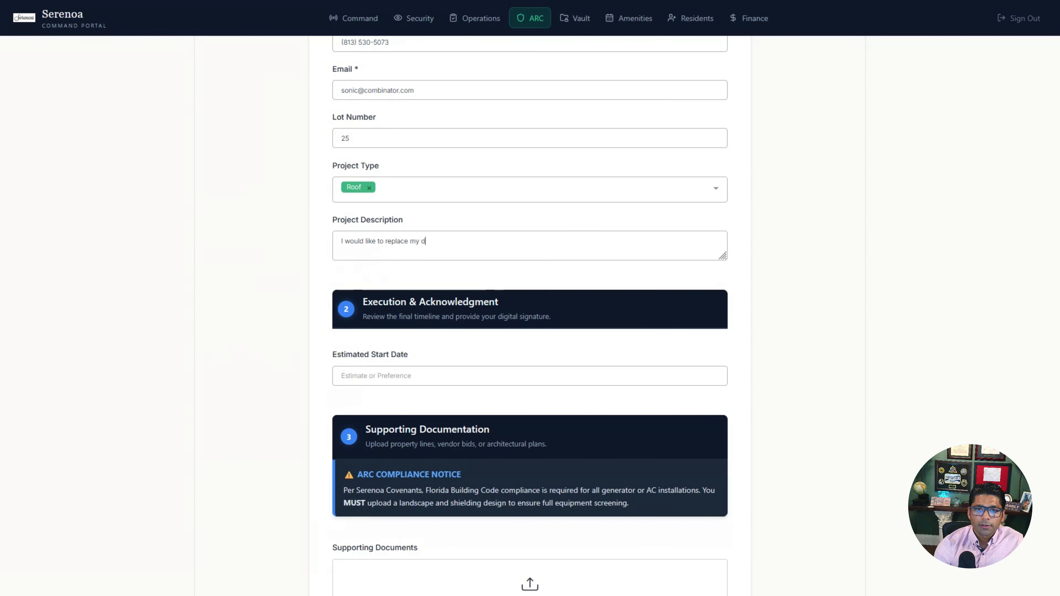
text(amaged roof. The last hurricane did a number on it!)
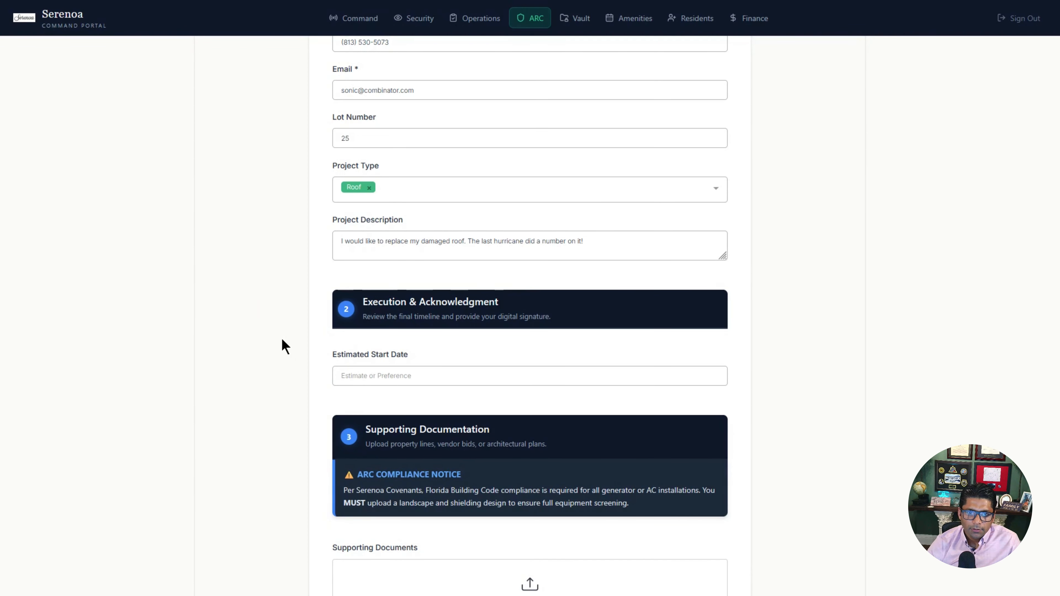
Step: Set the project start date to May 1, 2026
scroll(281, 346, down, 2)
click(428, 320)
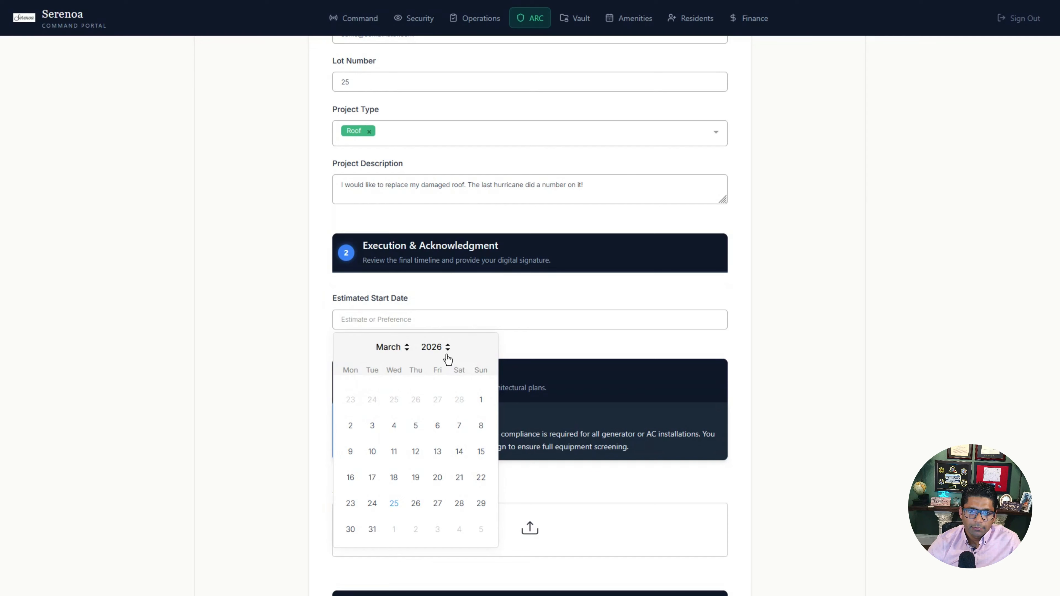
click(404, 351)
click(393, 439)
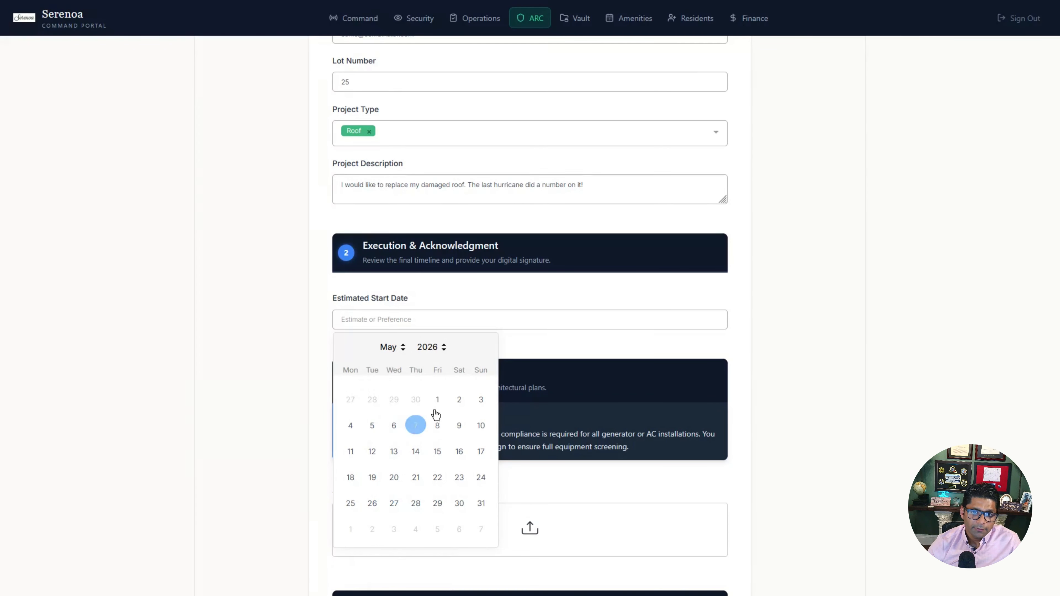
click(437, 399)
Step: Attach Untitled123.jpg, tick the ARC acknowledgement and text-message consent boxes, and submit
scroll(313, 404, down, 4)
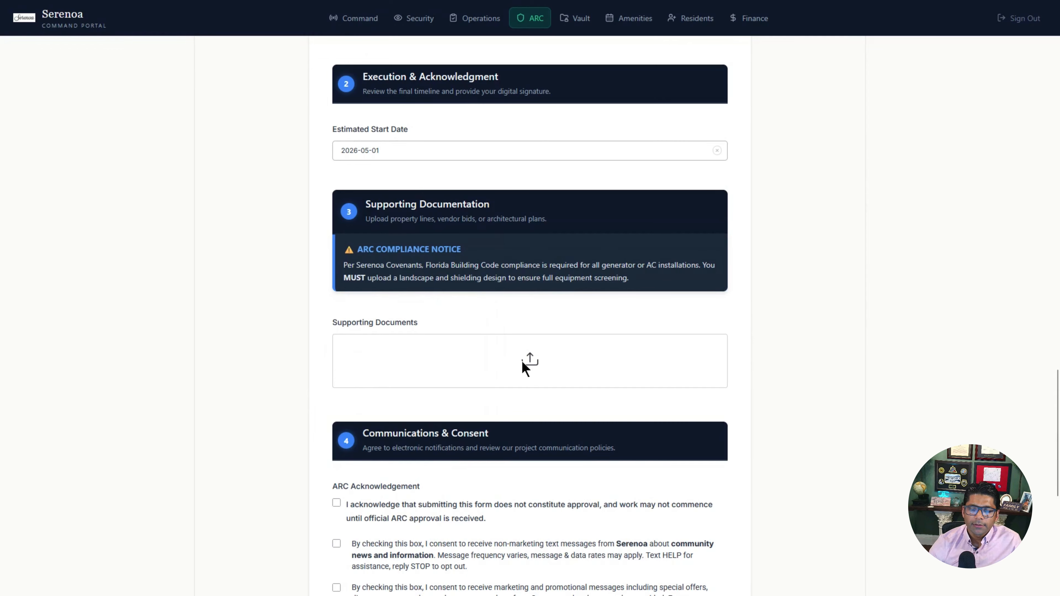
click(529, 360)
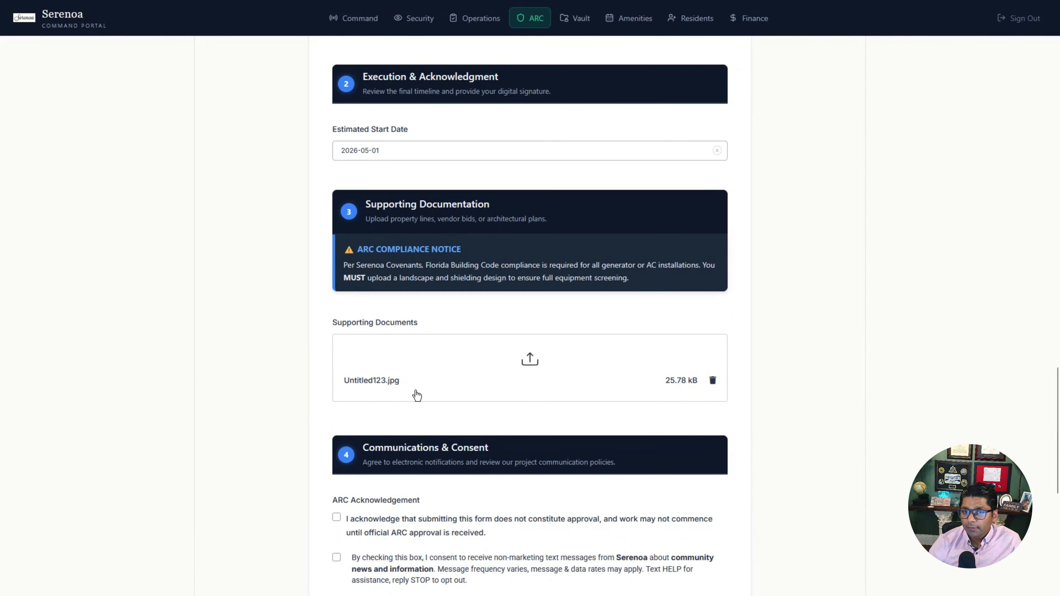
scroll(278, 480, down, 4)
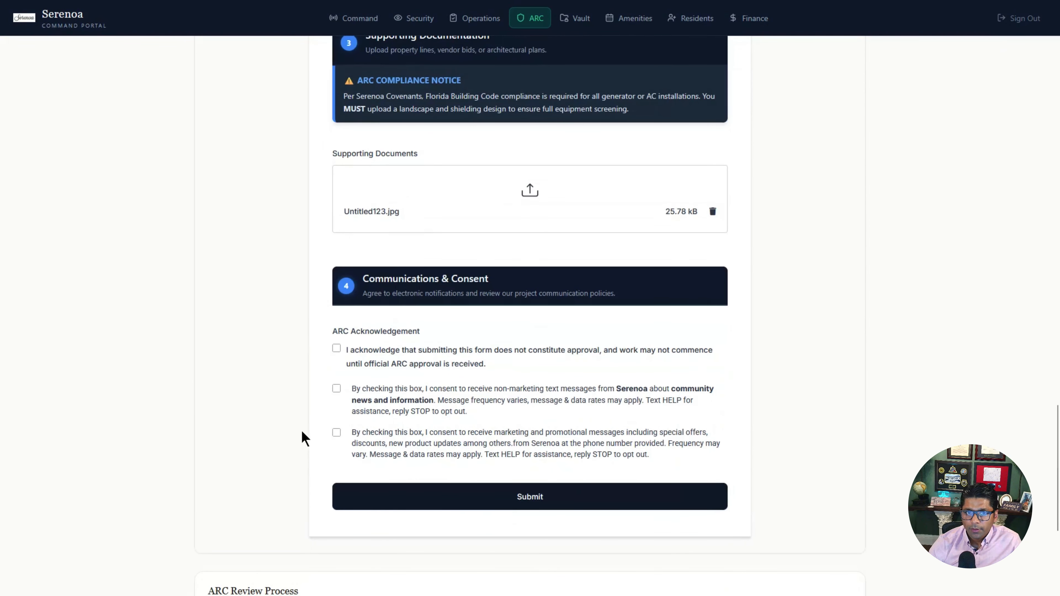
click(336, 349)
click(336, 389)
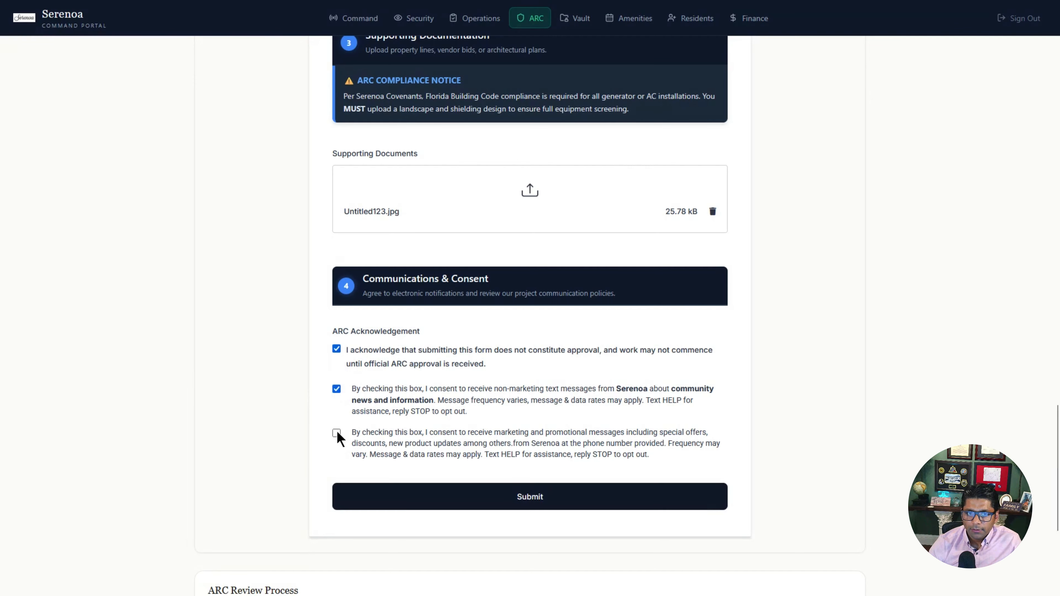
click(557, 502)
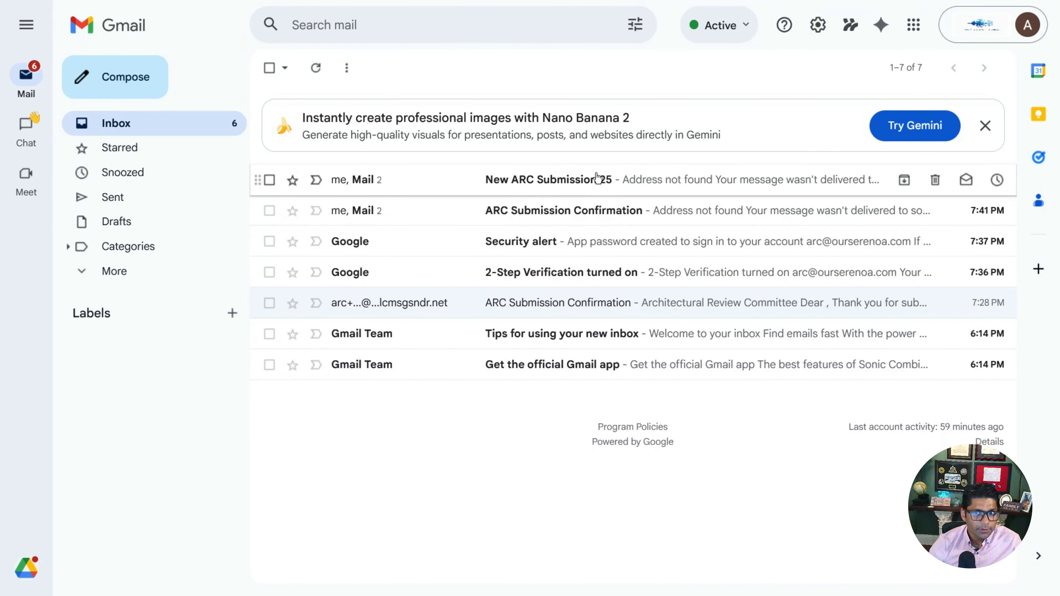
Step: Open the New ARC Submission 25 email and read through the lot 25 Roof request details
click(572, 187)
click(568, 185)
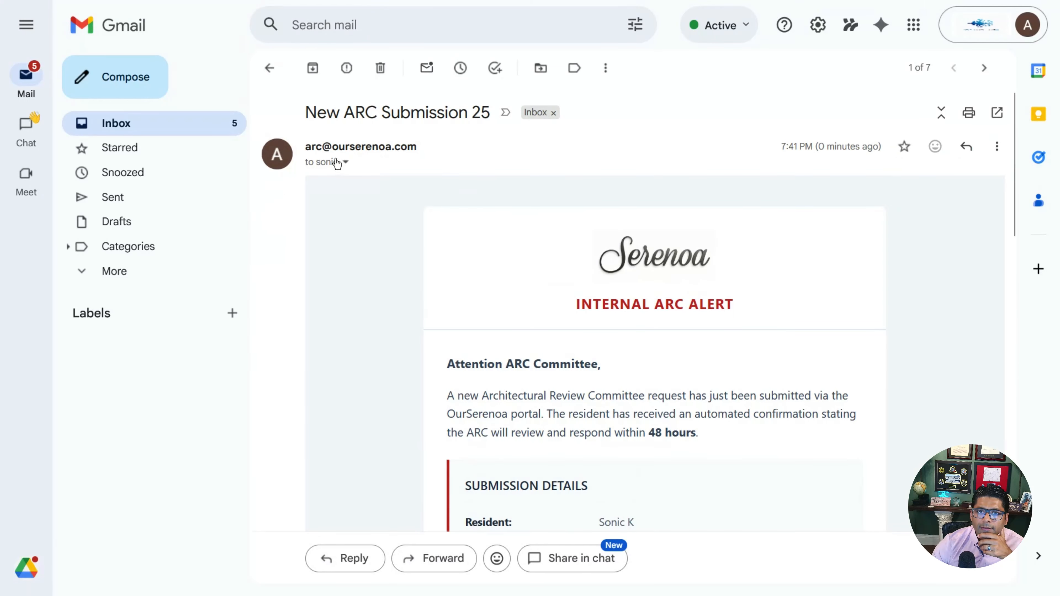
scroll(646, 265, down, 2)
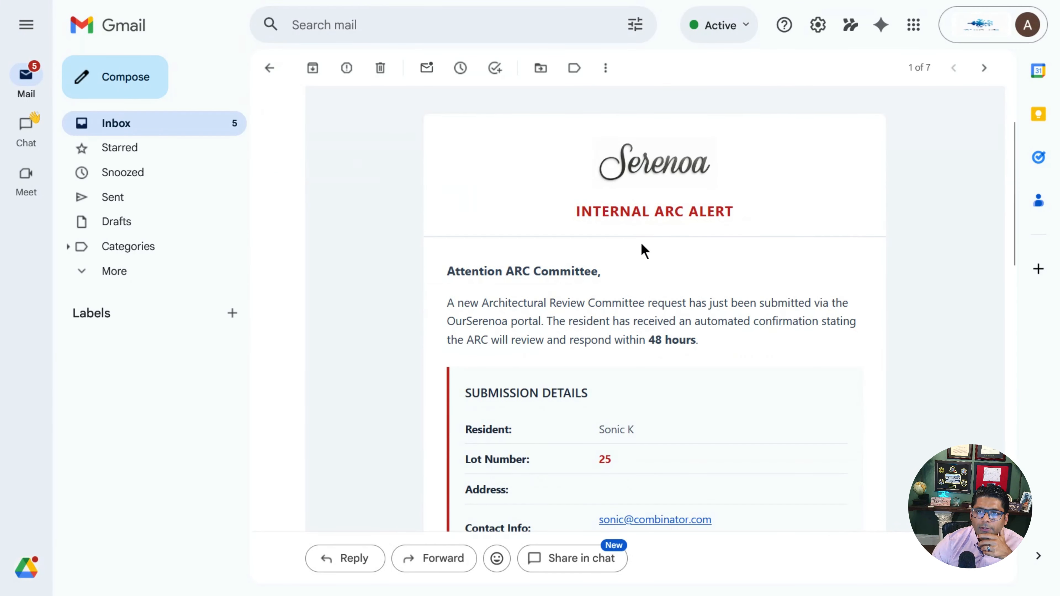
scroll(635, 292, down, 4)
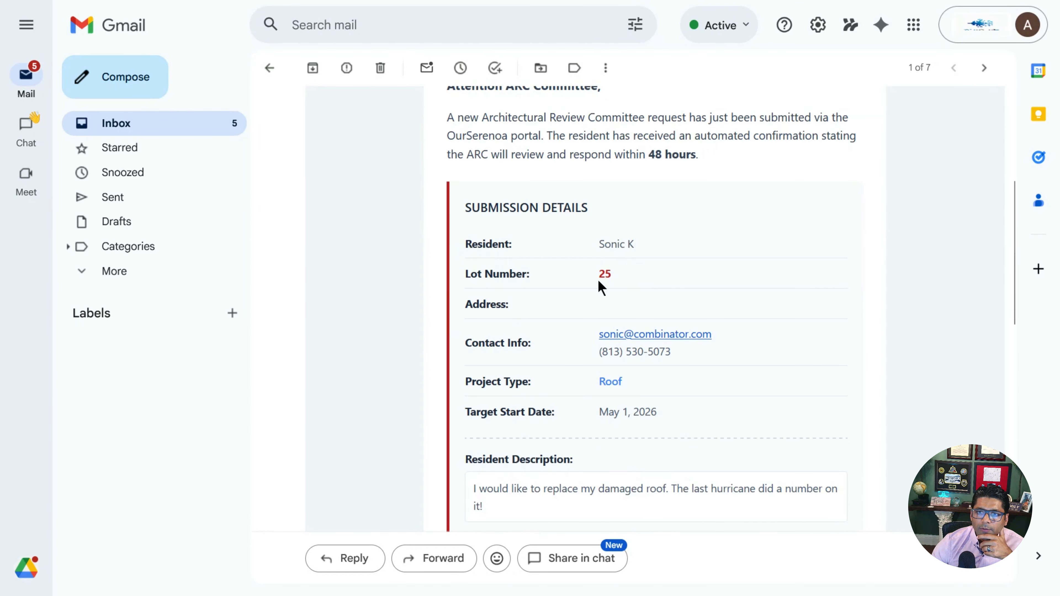
scroll(616, 379, down, 2)
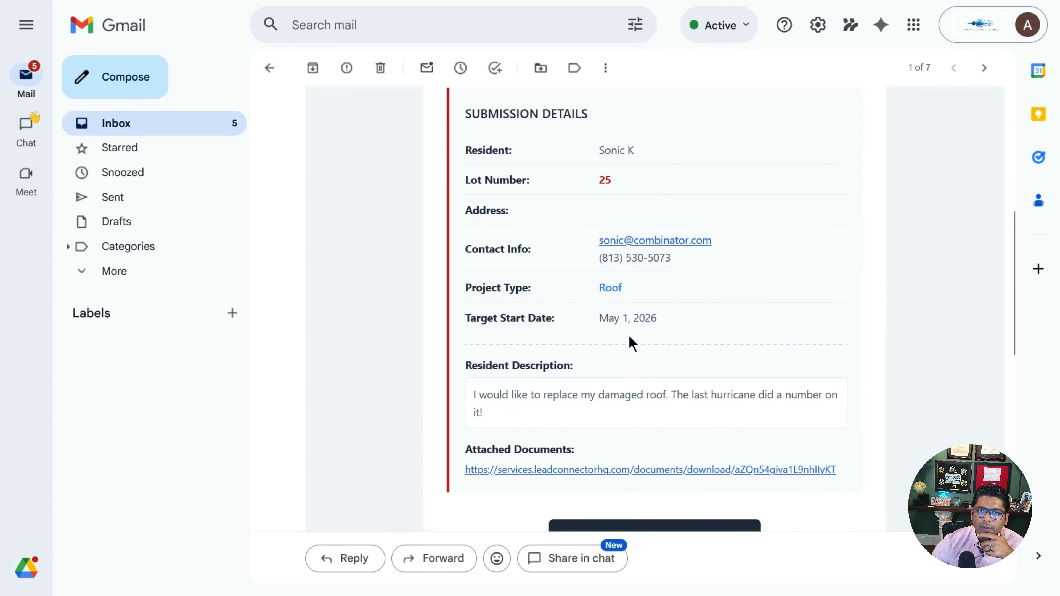
scroll(626, 339, down, 2)
scroll(619, 308, down, 2)
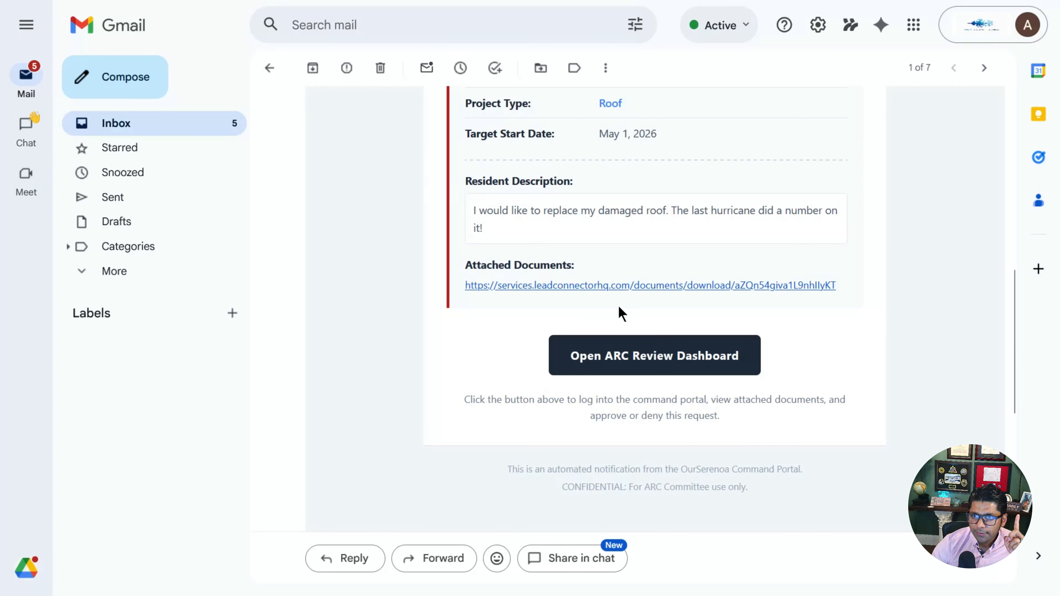
Step: View the attached roof photo, close it, and return to the top of the email
click(624, 288)
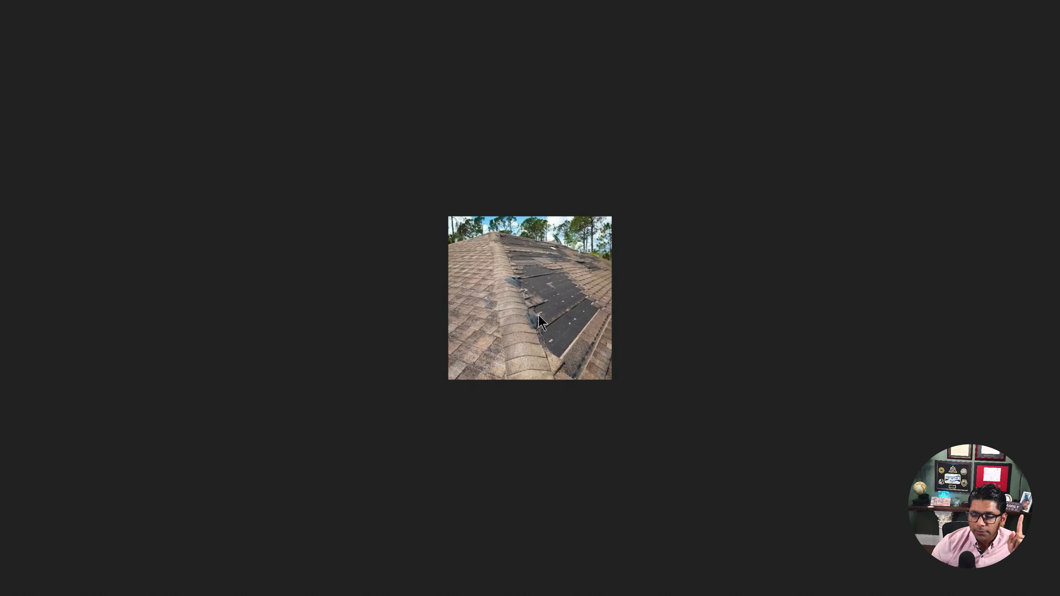
key(ctrl+w)
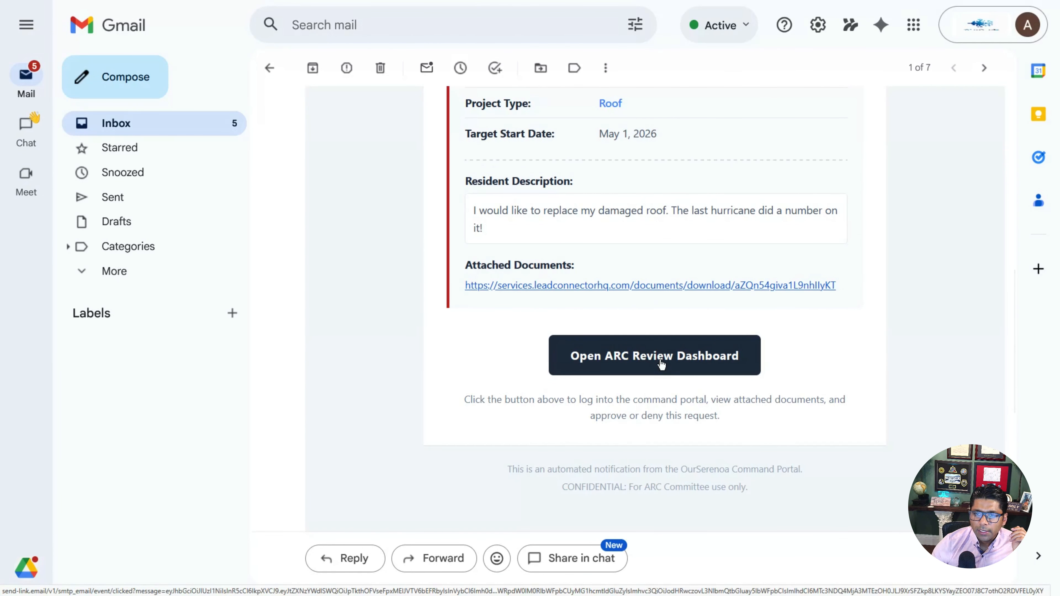
scroll(675, 364, up, 2)
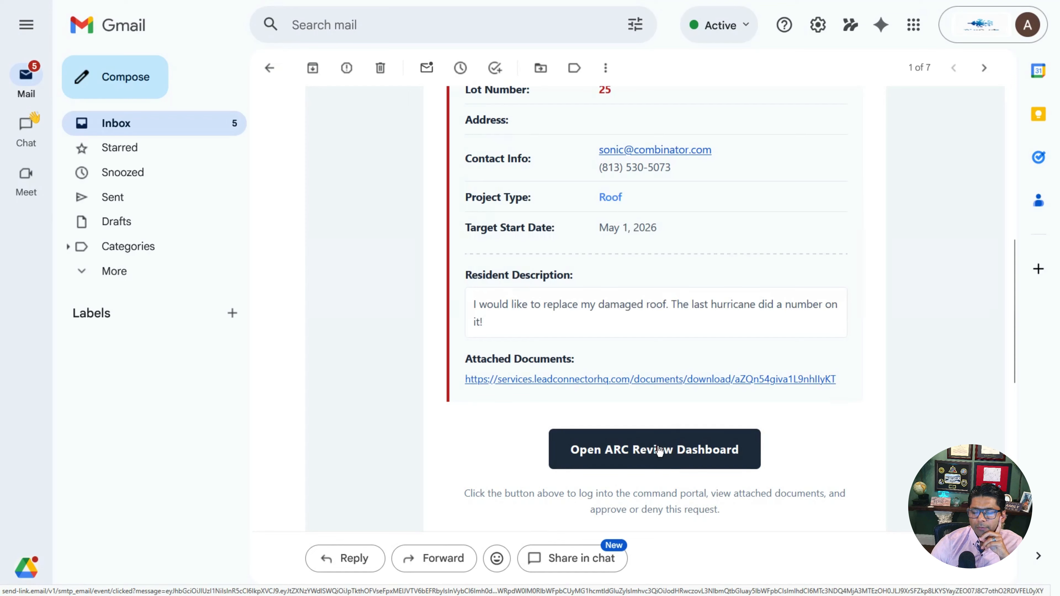
scroll(659, 451, up, 2)
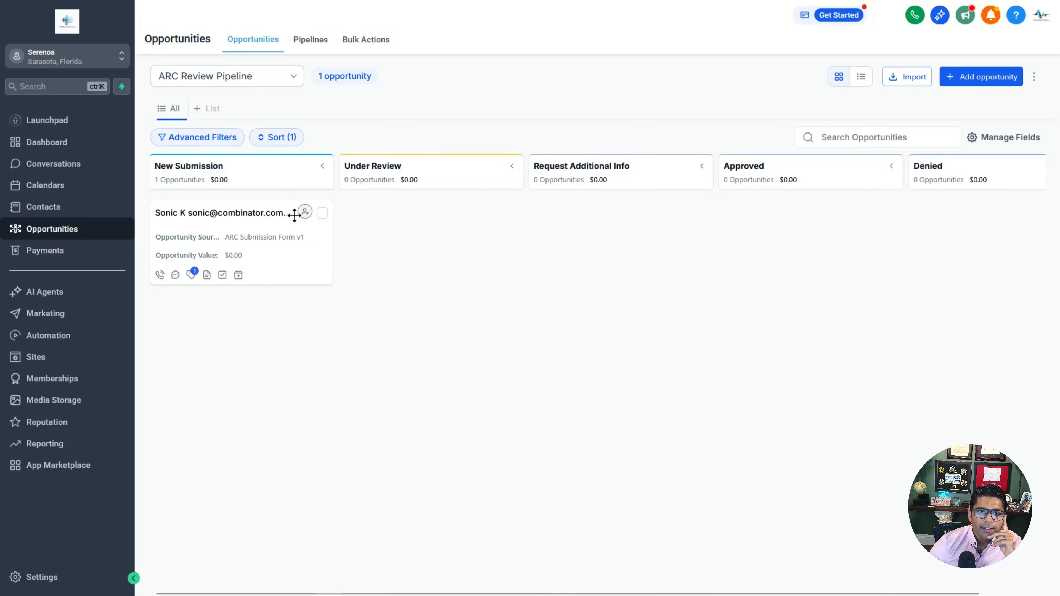
Step: Drag the resident's opportunity card to Approved, then back to Under Review in the ARC Review Pipeline
click(278, 252)
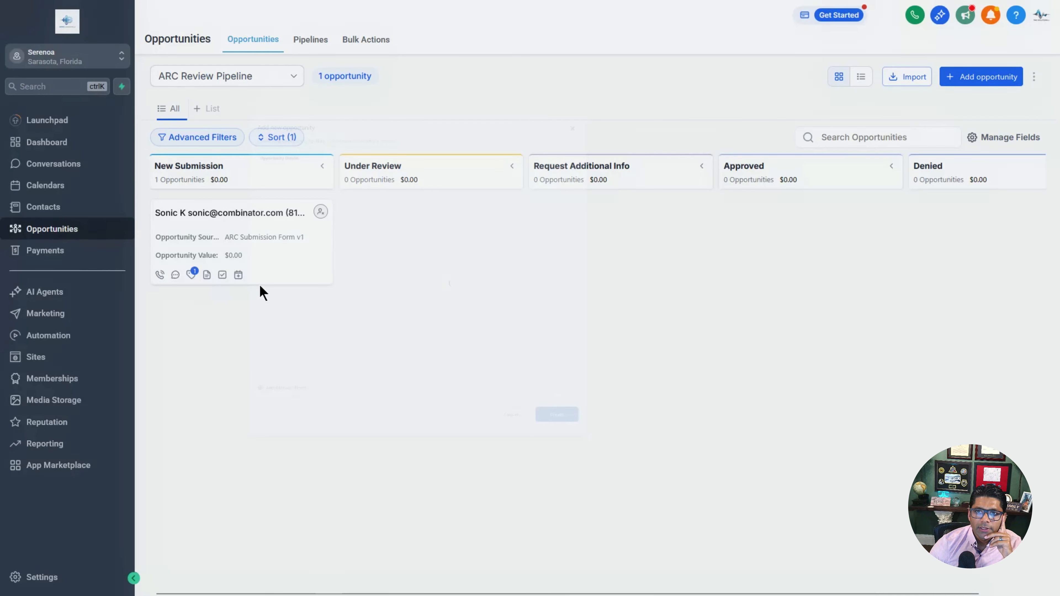
key(Escape)
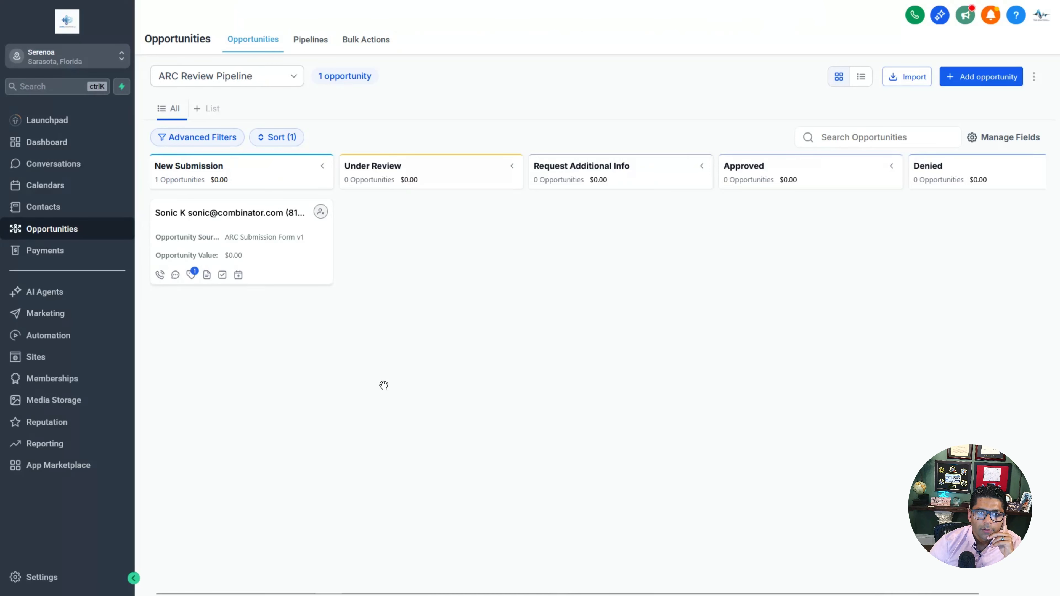
drag(240, 242, 780, 249)
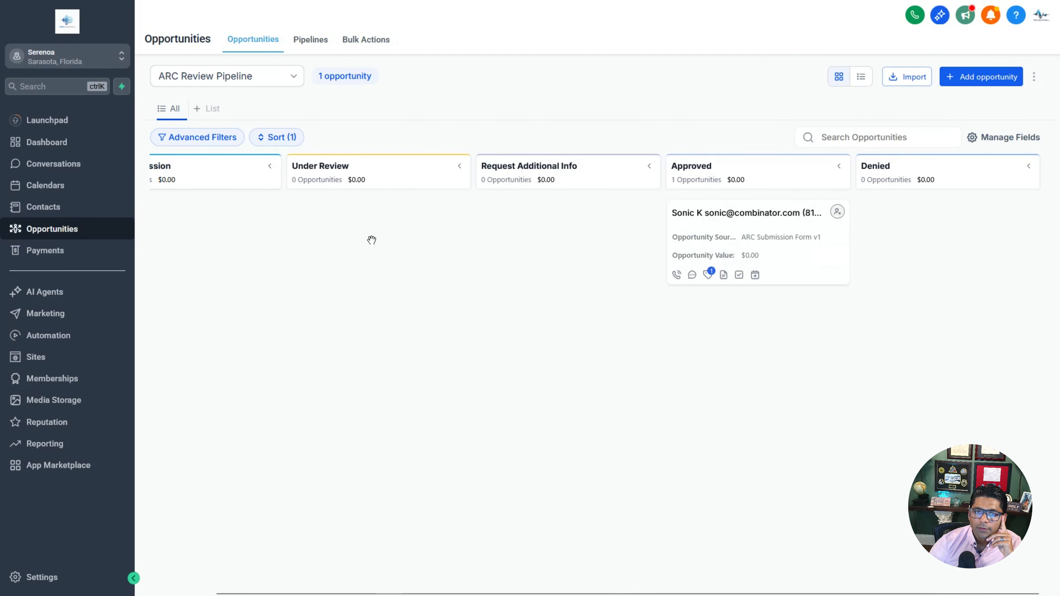
drag(727, 243, 238, 262)
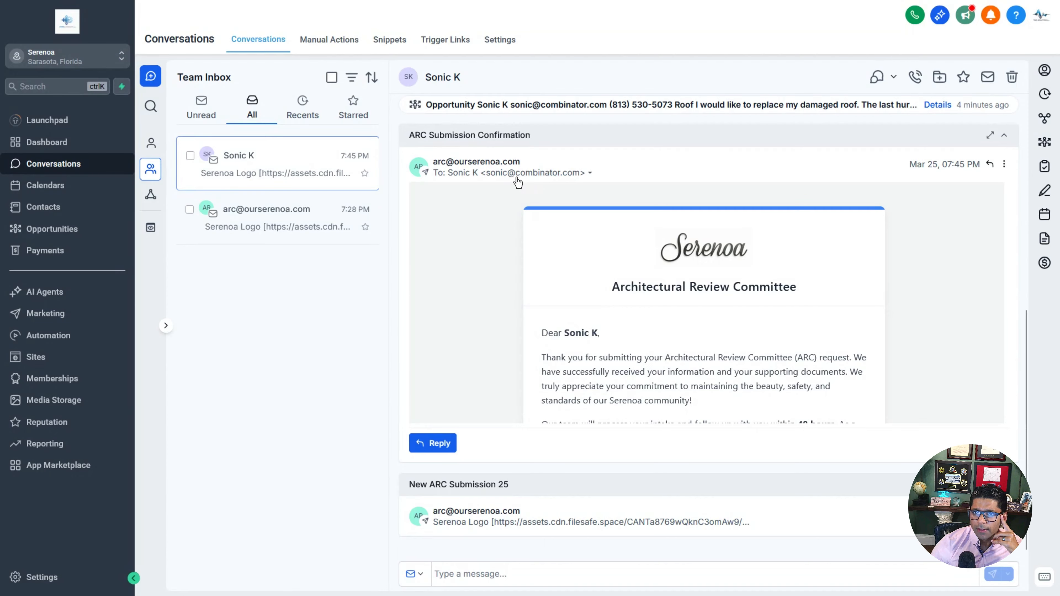
Step: Skim the ARC Submission Confirmation email in Conversations, then go to Automation Workflows
scroll(701, 304, down, 6)
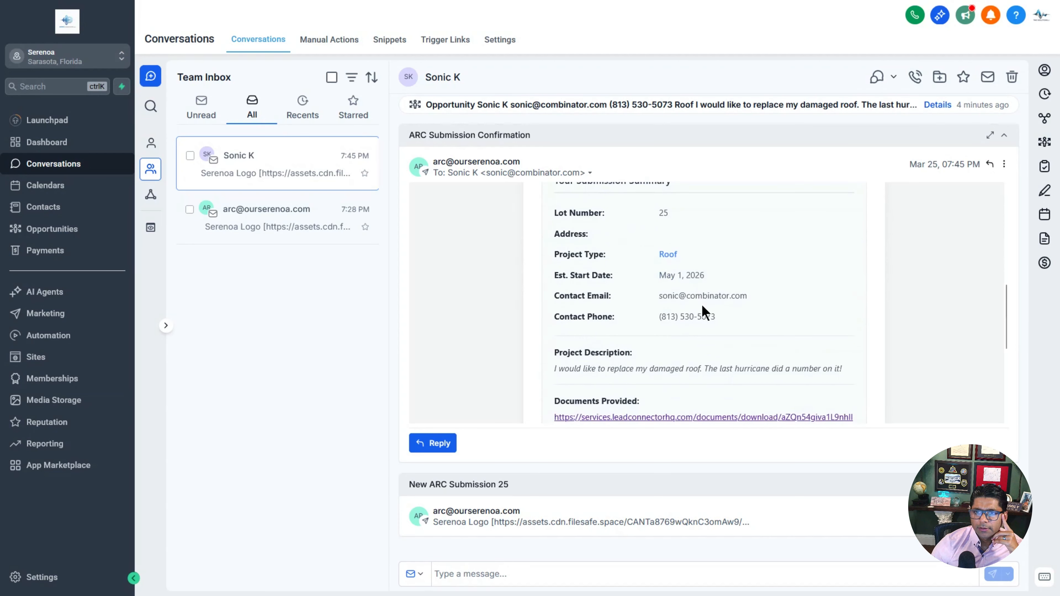
scroll(704, 311, up, 6)
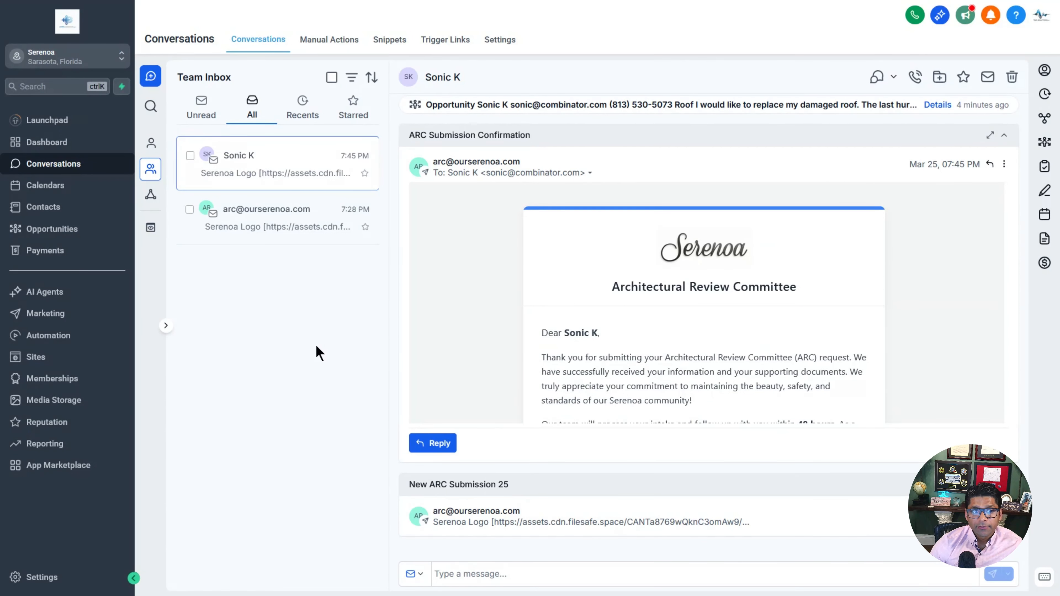
click(100, 334)
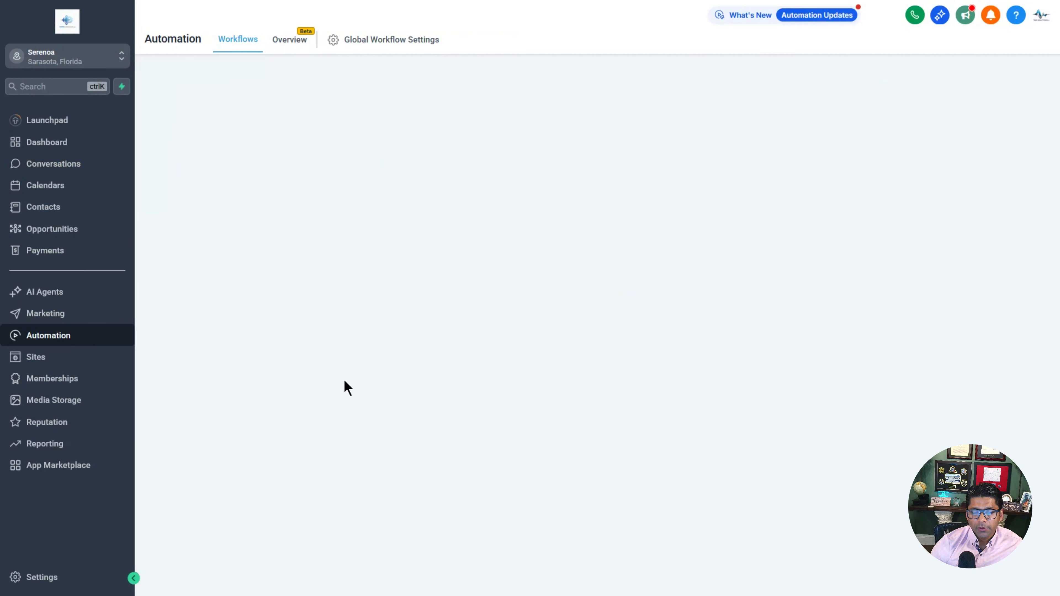